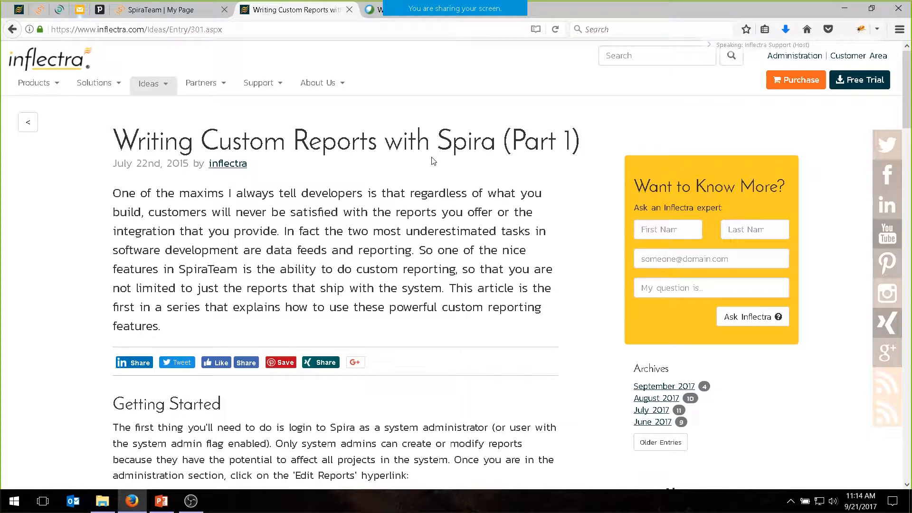
Step: Switch to SpiraTeam, open the Edit Reports page in the system administration, and look through the list of available reports
{"action": "scroll", "coordinate": [434, 161], "scroll_direction": "down", "scroll_amount": 5}
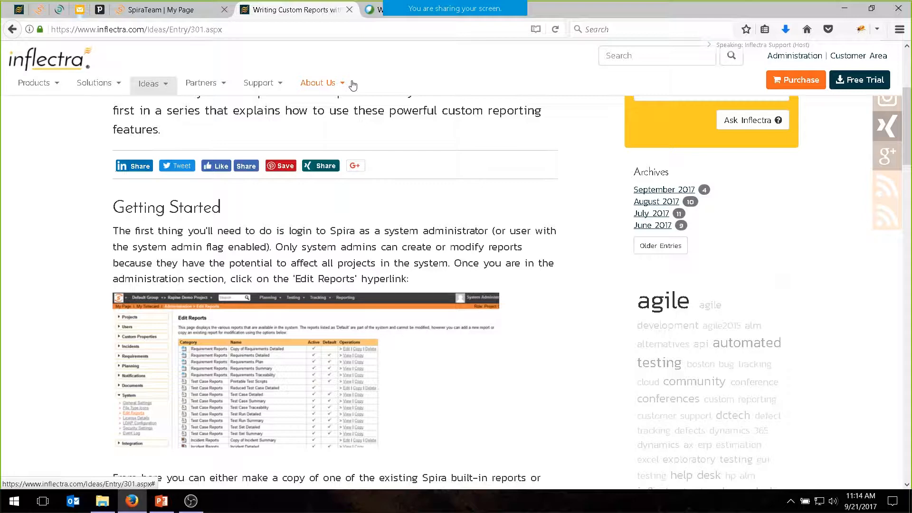
{"action": "left_click", "coordinate": [161, 7]}
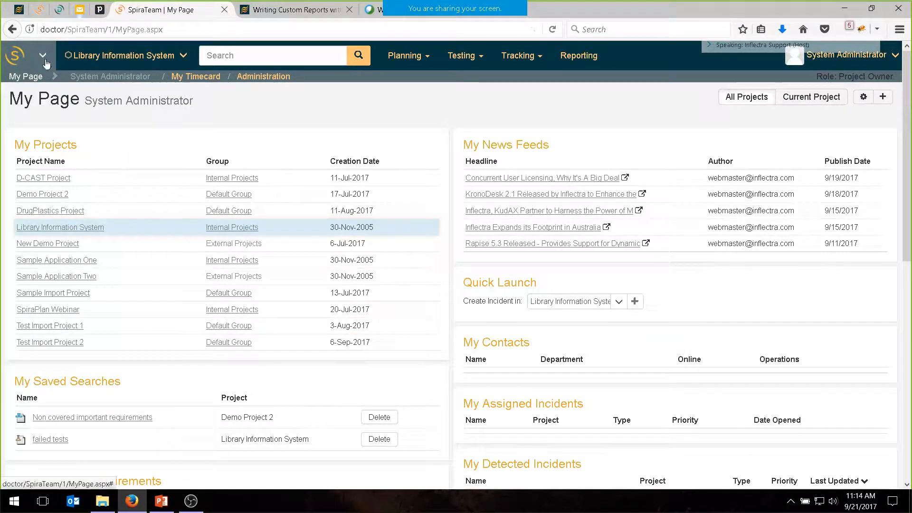
{"action": "left_click", "coordinate": [268, 77]}
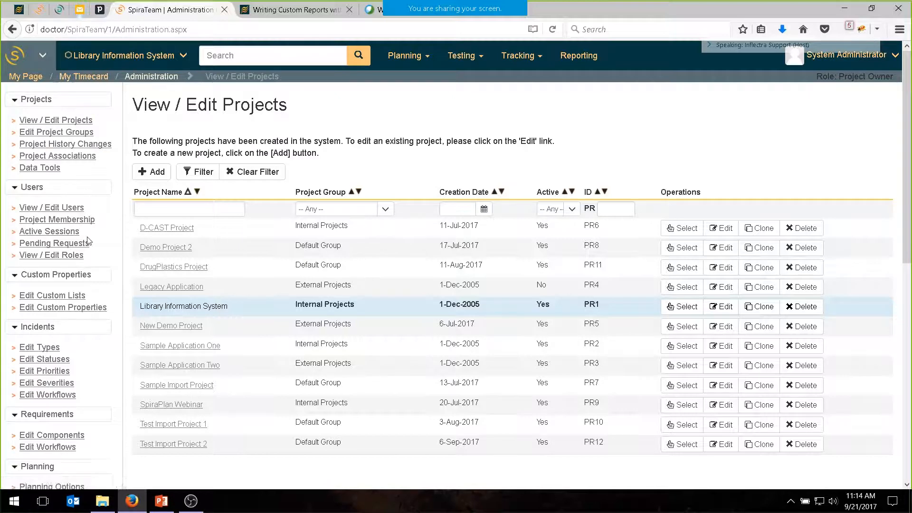
{"action": "scroll", "coordinate": [88, 241], "scroll_direction": "down", "scroll_amount": 8}
{"action": "left_click", "coordinate": [33, 321]}
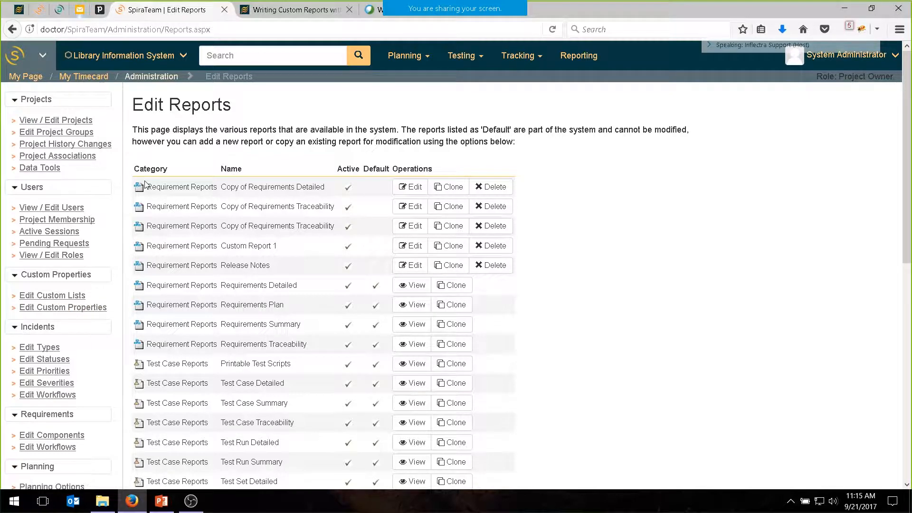
{"action": "scroll", "coordinate": [158, 403], "scroll_direction": "down", "scroll_amount": 8}
{"action": "scroll", "coordinate": [159, 371], "scroll_direction": "up", "scroll_amount": 5}
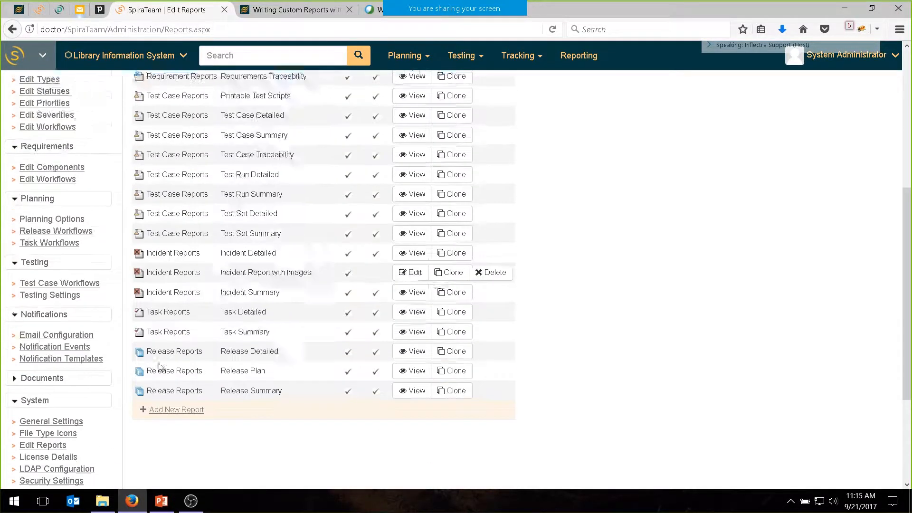
{"action": "scroll", "coordinate": [160, 366], "scroll_direction": "up", "scroll_amount": 3}
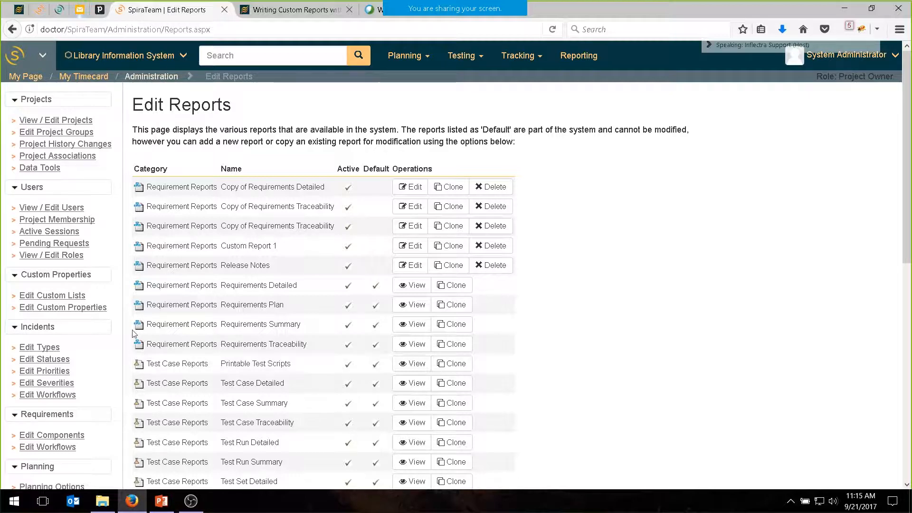
{"action": "scroll", "coordinate": [160, 364], "scroll_direction": "down", "scroll_amount": 4}
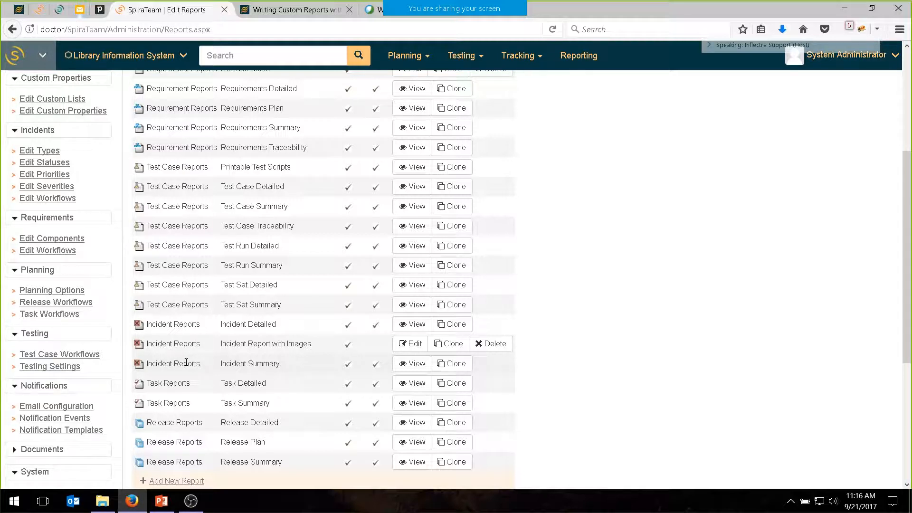
{"action": "scroll", "coordinate": [187, 342], "scroll_direction": "up", "scroll_amount": 5}
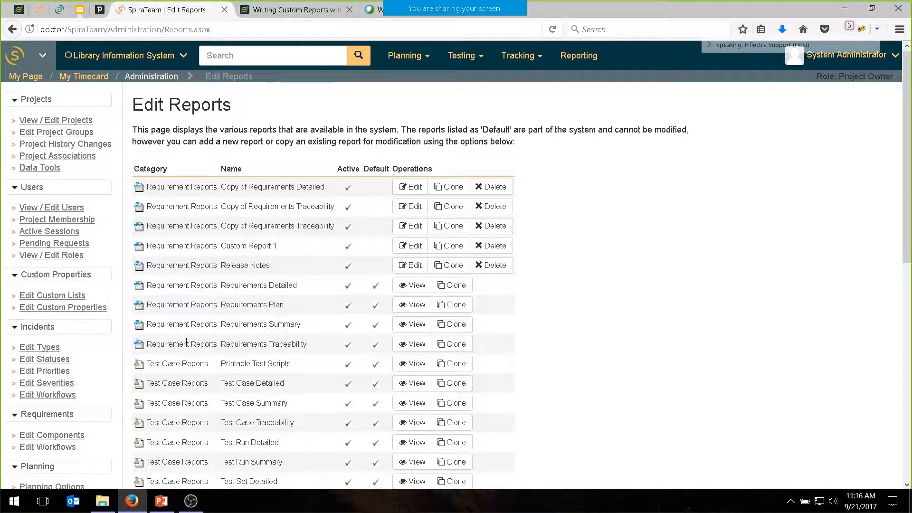
Step: Open the project's Reports Center in a separate tab and generate the Requirements Detailed report in HTML format with its default elements and filters
{"action": "middle_click", "coordinate": [577, 60]}
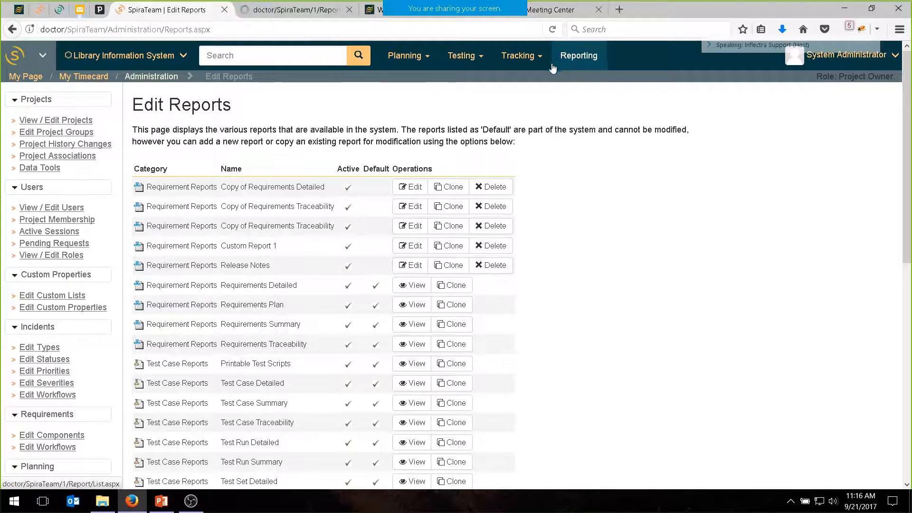
{"action": "left_click", "coordinate": [290, 10]}
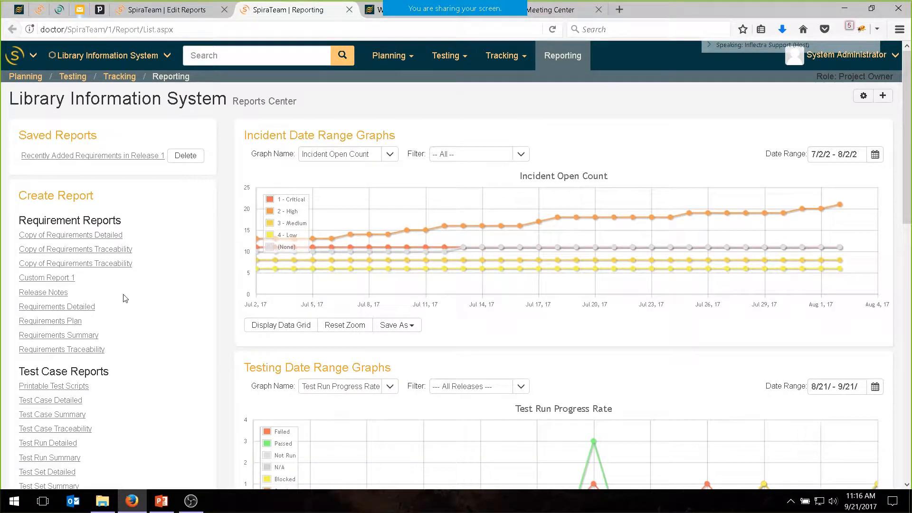
{"action": "left_click", "coordinate": [82, 311]}
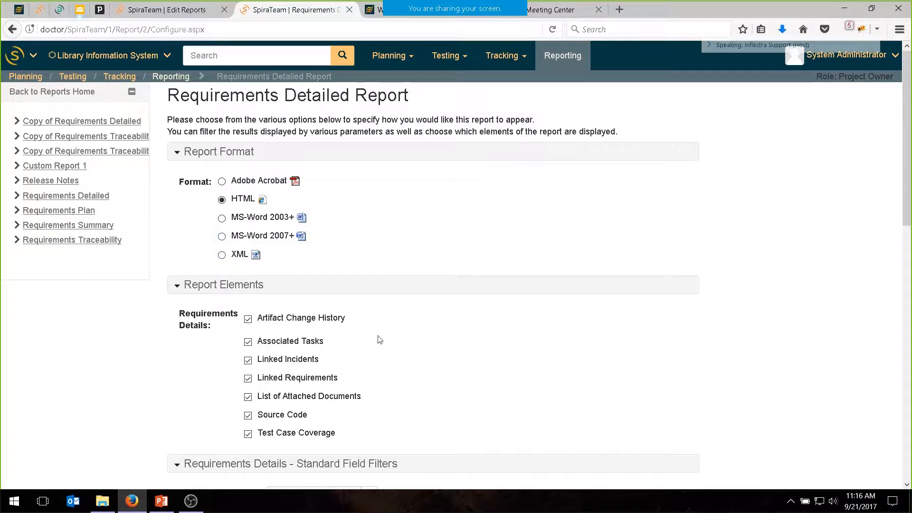
{"action": "scroll", "coordinate": [371, 314], "scroll_direction": "down", "scroll_amount": 8}
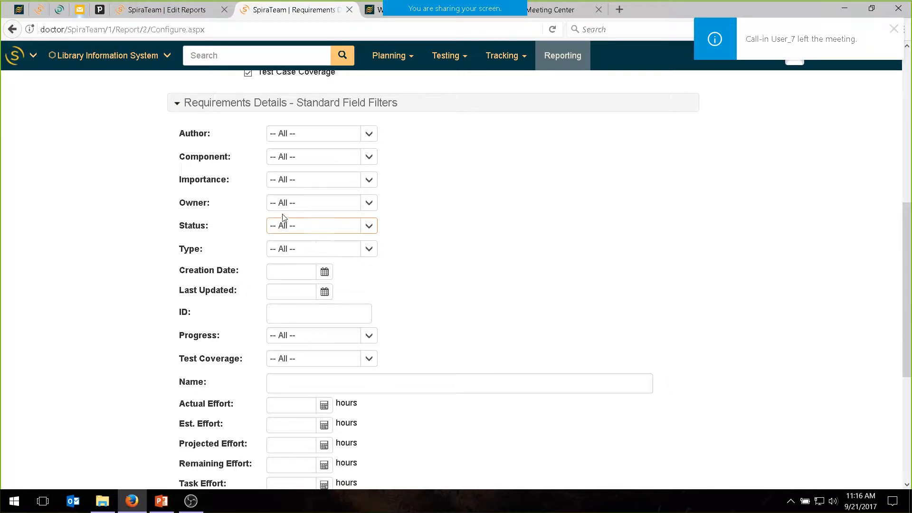
{"action": "scroll", "coordinate": [290, 219], "scroll_direction": "down", "scroll_amount": 5}
{"action": "left_click", "coordinate": [288, 413]}
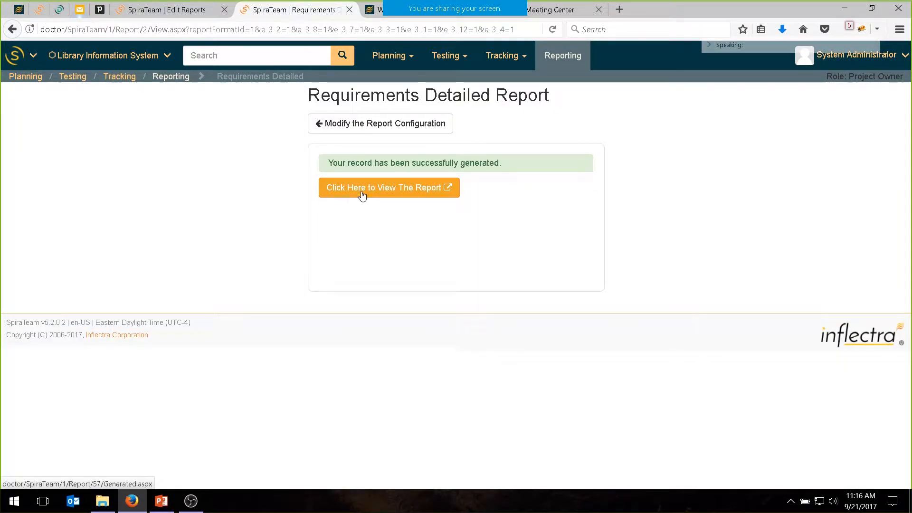
Step: View the generated report and examine the fields, comments, test coverage and linked items of the requirement about editing existing books
{"action": "left_click", "coordinate": [364, 195]}
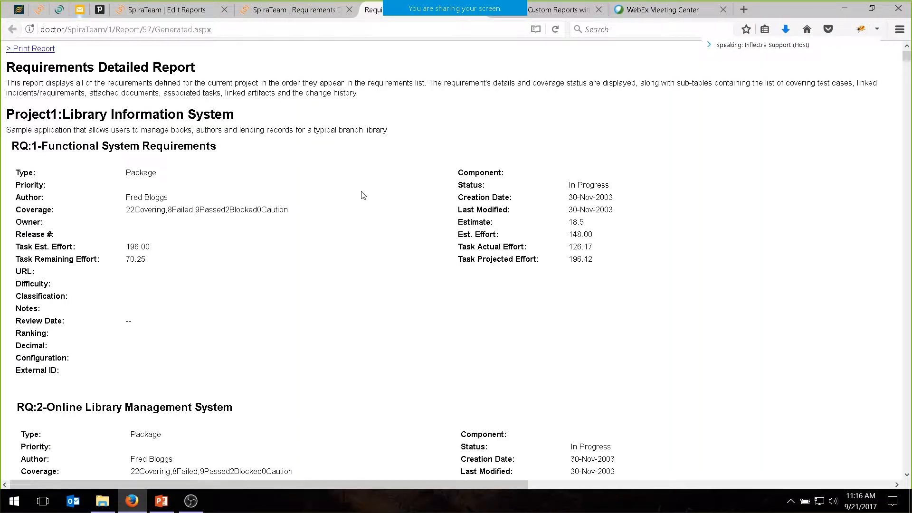
{"action": "scroll", "coordinate": [363, 194], "scroll_direction": "down", "scroll_amount": 20}
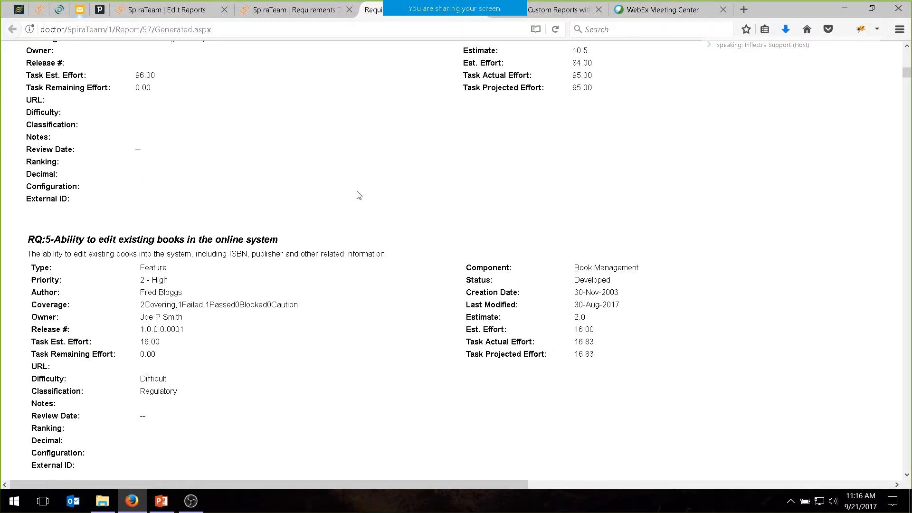
{"action": "scroll", "coordinate": [359, 196], "scroll_direction": "up", "scroll_amount": 6}
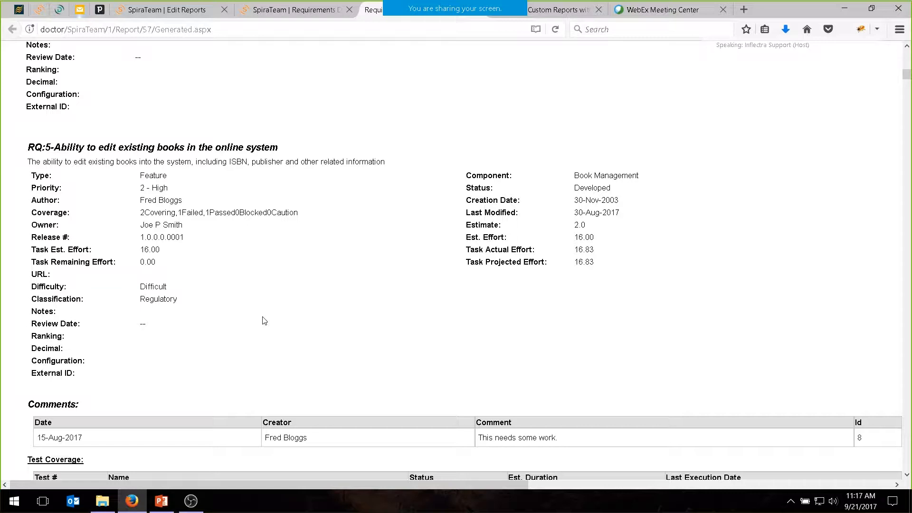
{"action": "scroll", "coordinate": [265, 321], "scroll_direction": "down", "scroll_amount": 3}
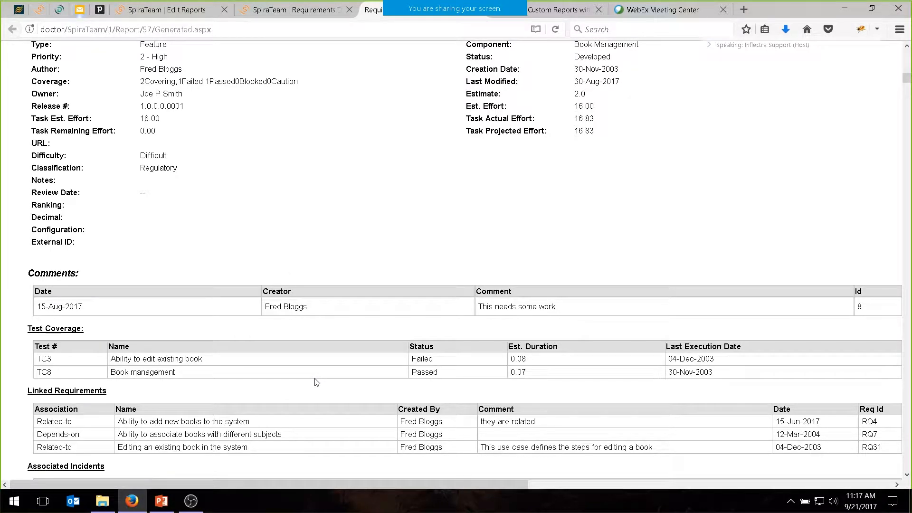
{"action": "scroll", "coordinate": [316, 383], "scroll_direction": "down", "scroll_amount": 3}
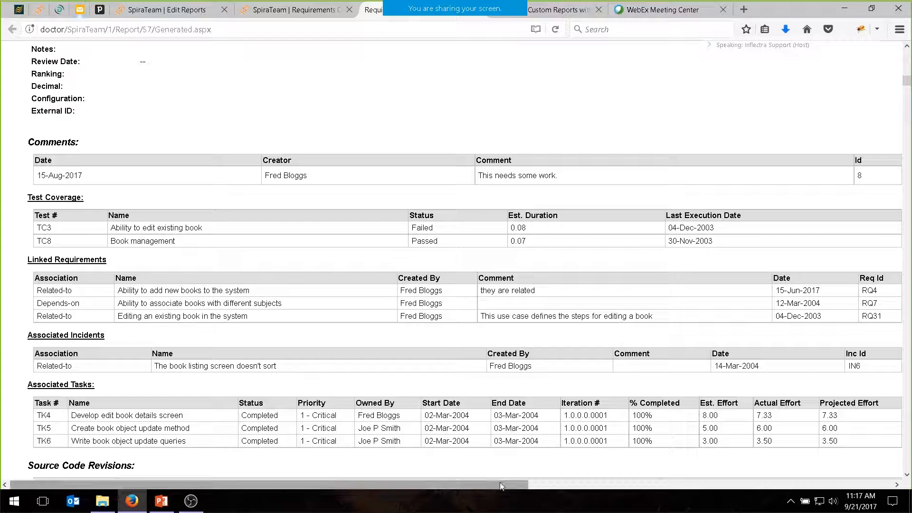
{"action": "left_click_drag", "start_coordinate": [499, 483], "coordinate": [380, 478]}
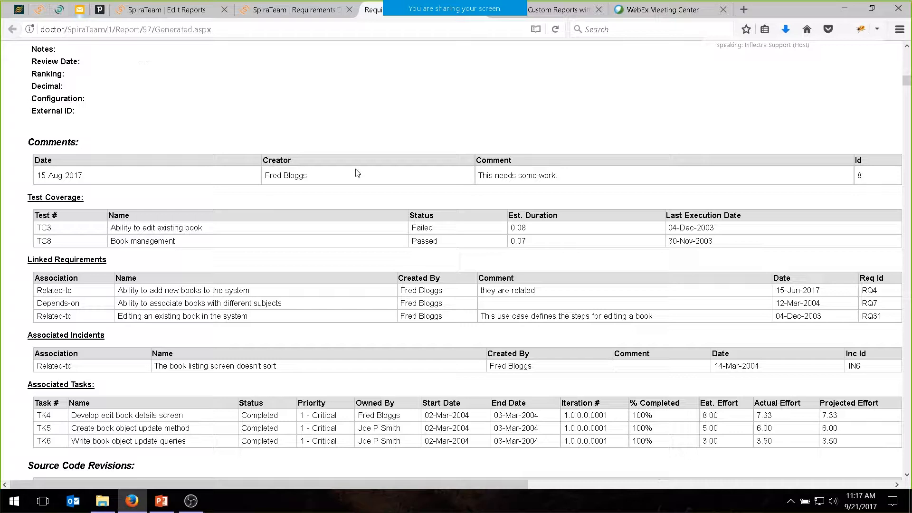
Step: Return to the Edit Reports page and clone the default Requirements Detailed report
{"action": "left_click", "coordinate": [328, 7]}
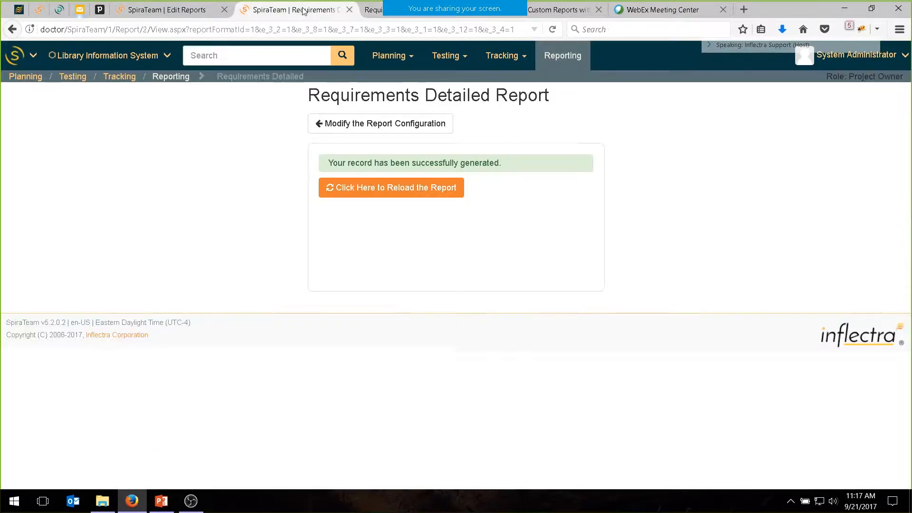
{"action": "left_click", "coordinate": [164, 6]}
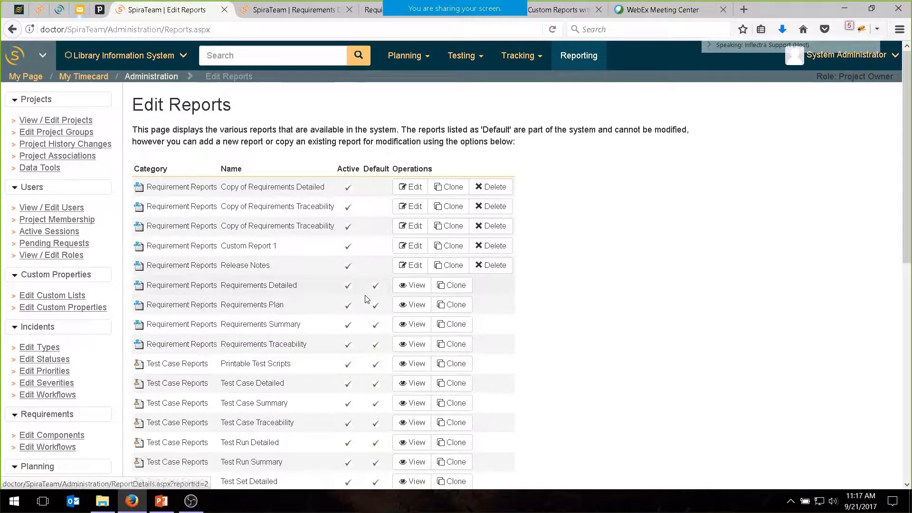
{"action": "left_click", "coordinate": [449, 285]}
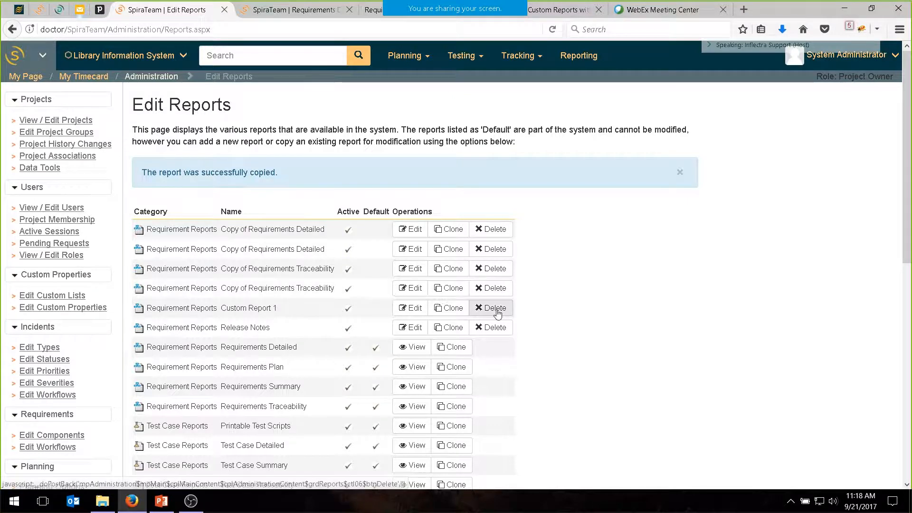
Step: Open the second Copy of Requirements Detailed for editing and rename it "Requirements Detailed Report without MetaData"
{"action": "left_click", "coordinate": [404, 257]}
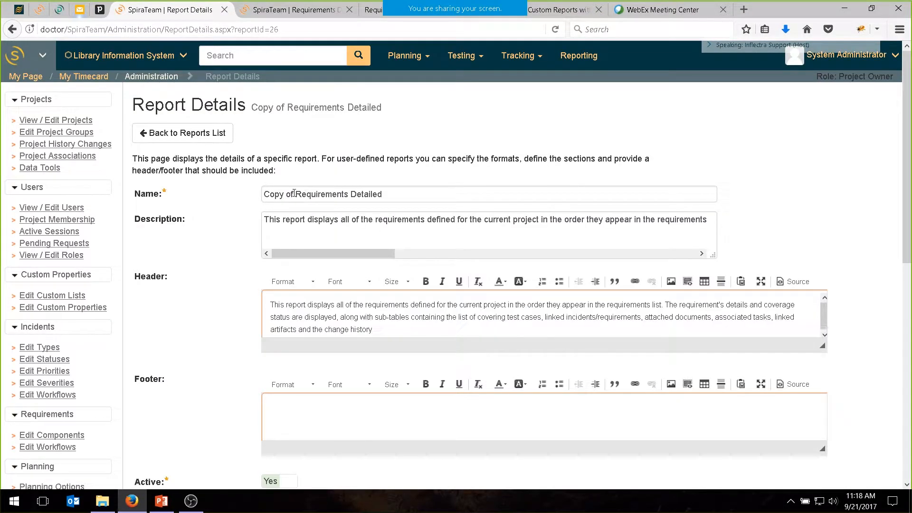
{"action": "left_click_drag", "start_coordinate": [296, 195], "coordinate": [109, 194]}
{"action": "key", "text": "Delete"}
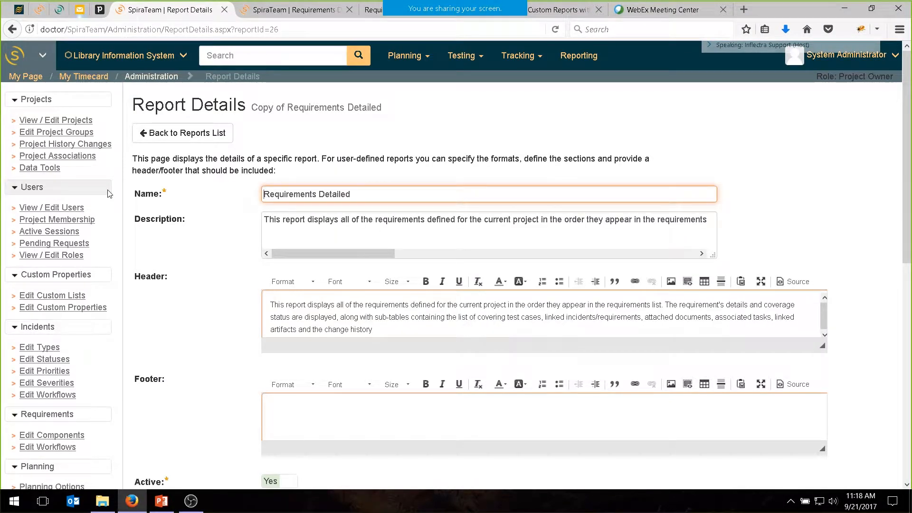
{"action": "key", "text": "End"}
{"action": "type", "text": "Report w"}
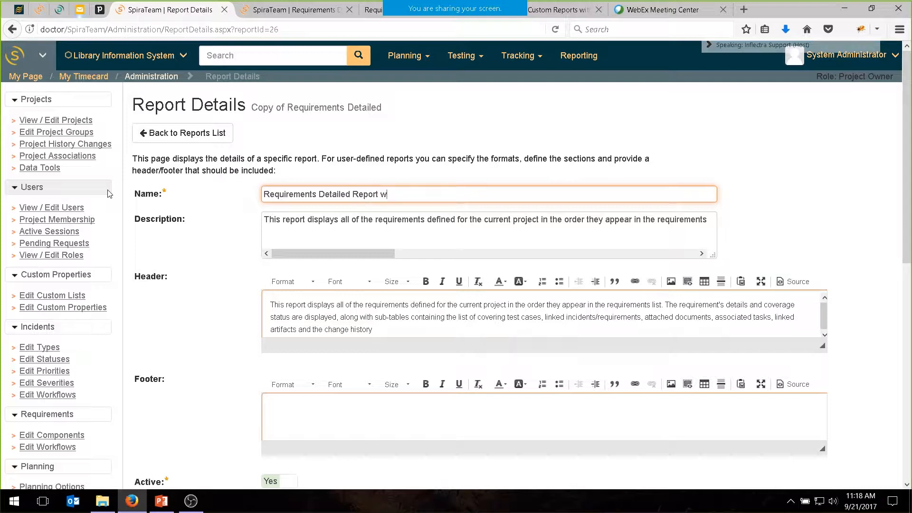
{"action": "type", "text": "ithout MetaRe"}
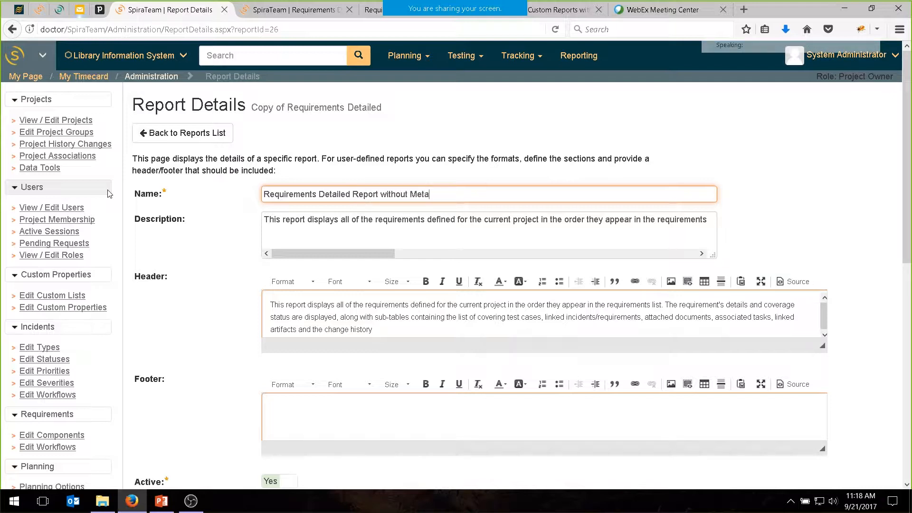
{"action": "key", "text": "BackSpace"}
{"action": "key", "text": "BackSpace"}
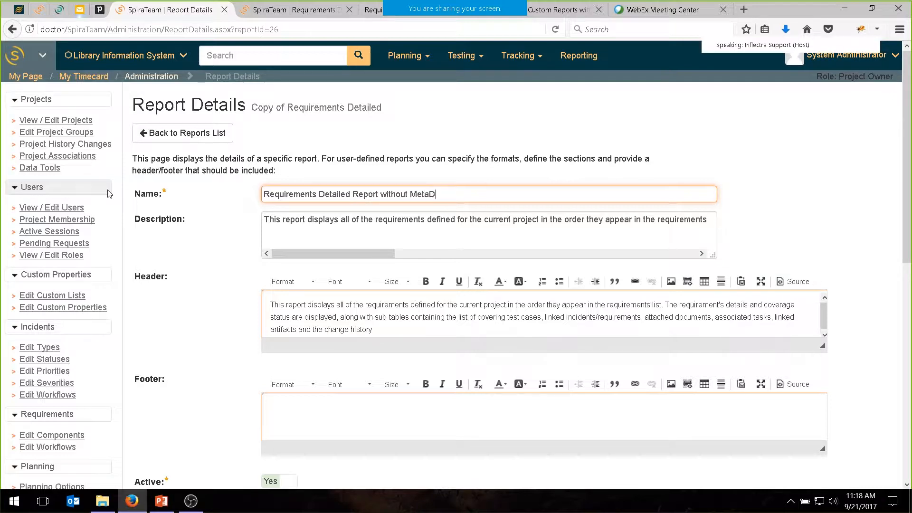
{"action": "type", "text": "Data"}
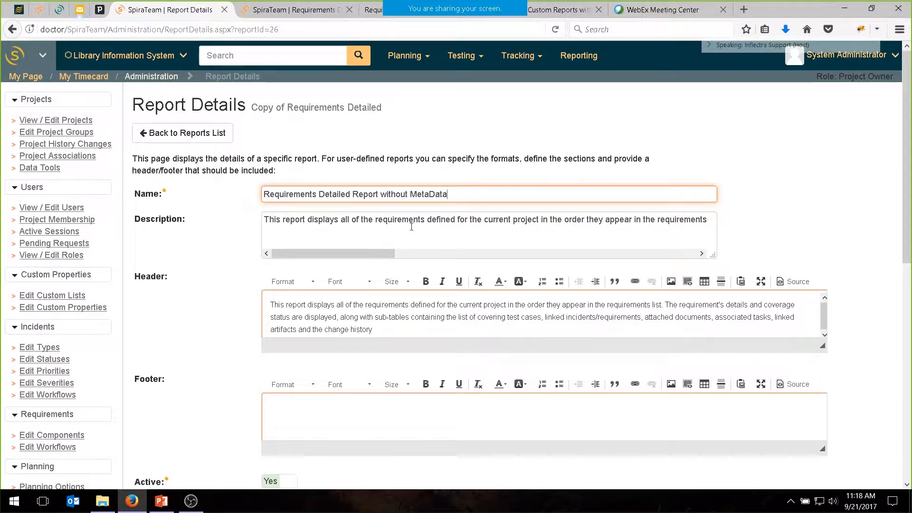
Step: Enter the report footer "(c) My Company 2017. Please do not distribute." with an empty line above it
{"action": "left_click", "coordinate": [436, 223]}
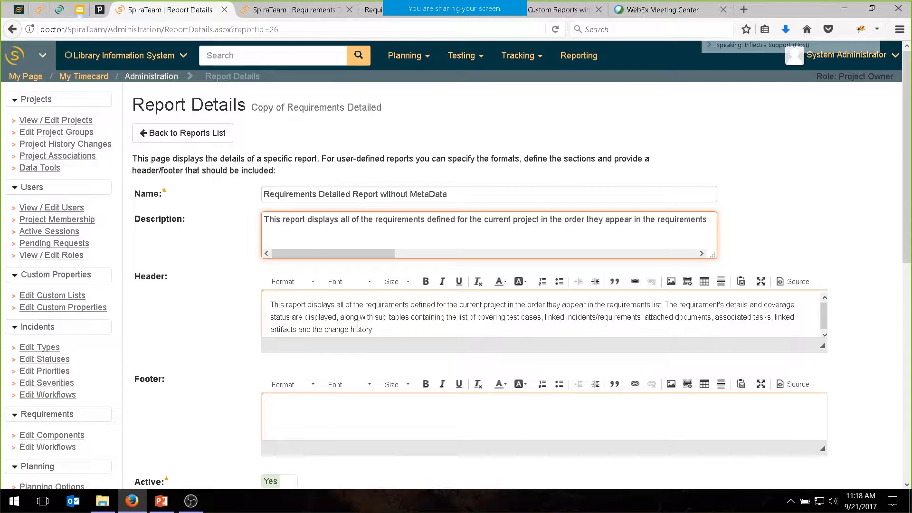
{"action": "left_click", "coordinate": [214, 312]}
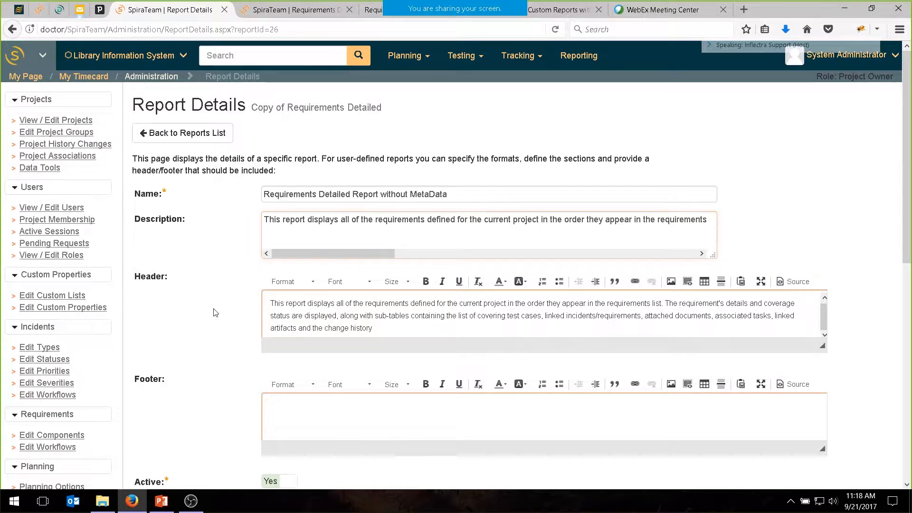
{"action": "scroll", "coordinate": [215, 312], "scroll_direction": "down", "scroll_amount": 3}
{"action": "scroll", "coordinate": [215, 313], "scroll_direction": "down", "scroll_amount": 2}
{"action": "scroll", "coordinate": [216, 311], "scroll_direction": "up", "scroll_amount": 2}
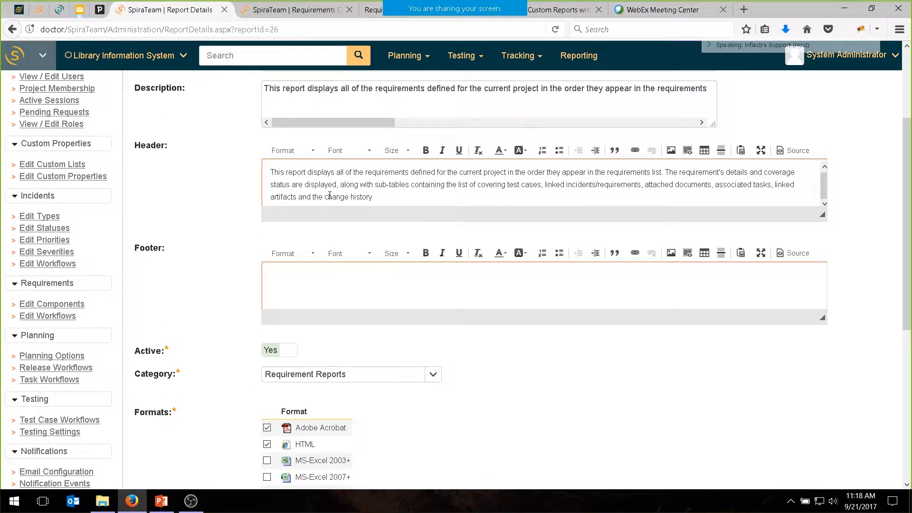
{"action": "left_click", "coordinate": [324, 275]}
{"action": "type", "text": "(c) My Company 2017"}
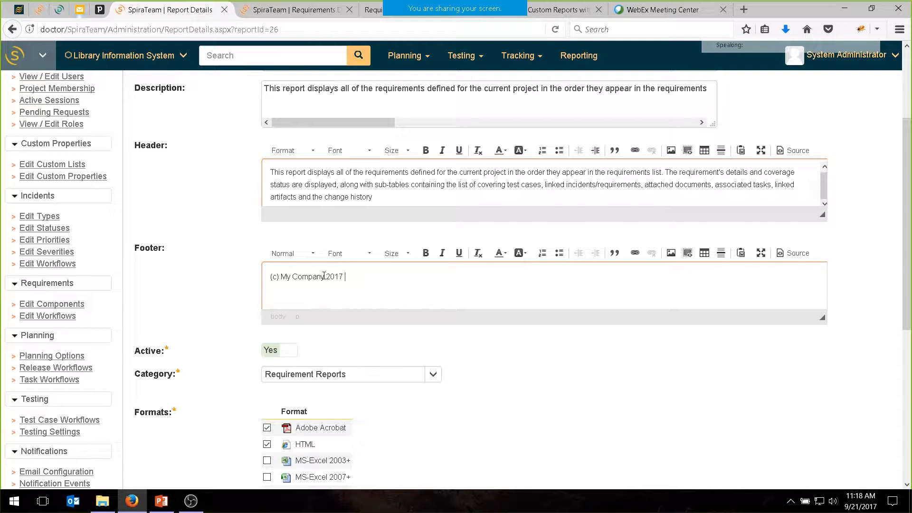
{"action": "type", "text": ". Please do not dist"}
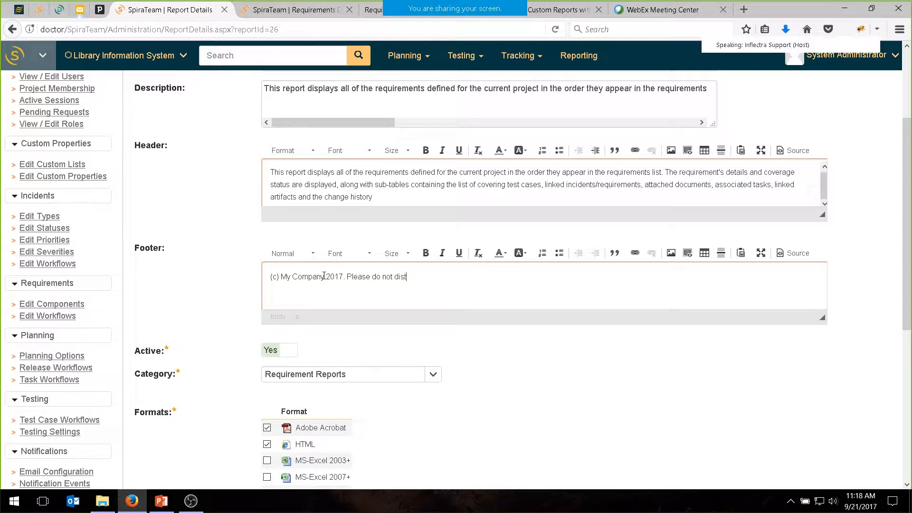
{"action": "type", "text": "ribute"}
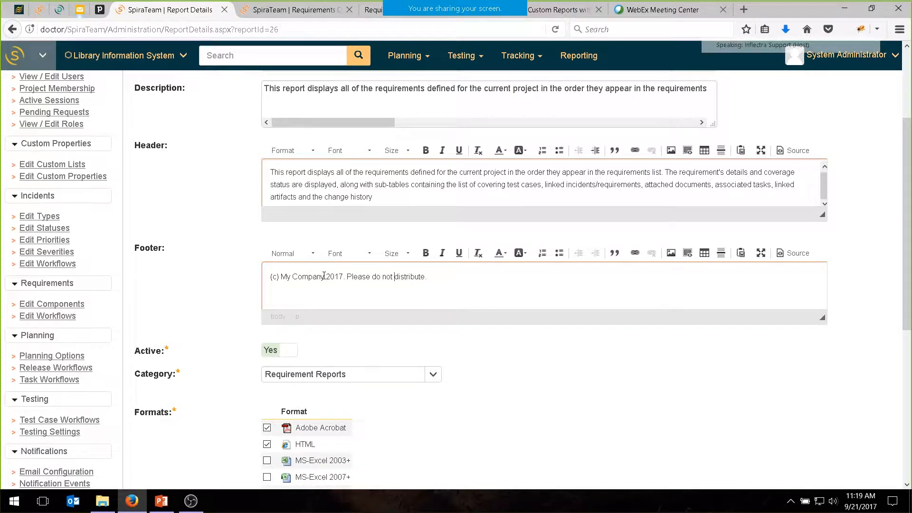
{"action": "key", "text": "Home"}
{"action": "key", "text": "Return"}
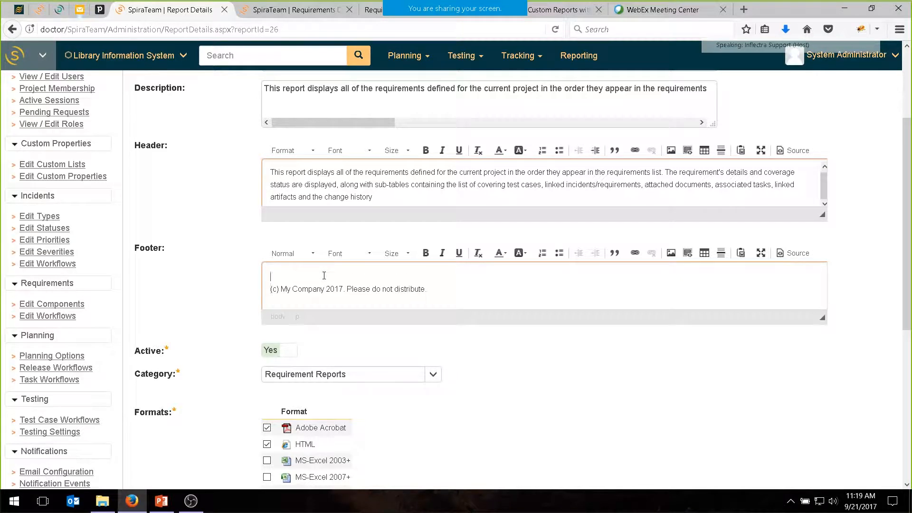
Step: Insert a horizontal line above the footer text and bold "displays all of the requirements defined for the current project" in the header
{"action": "left_click", "coordinate": [721, 254]}
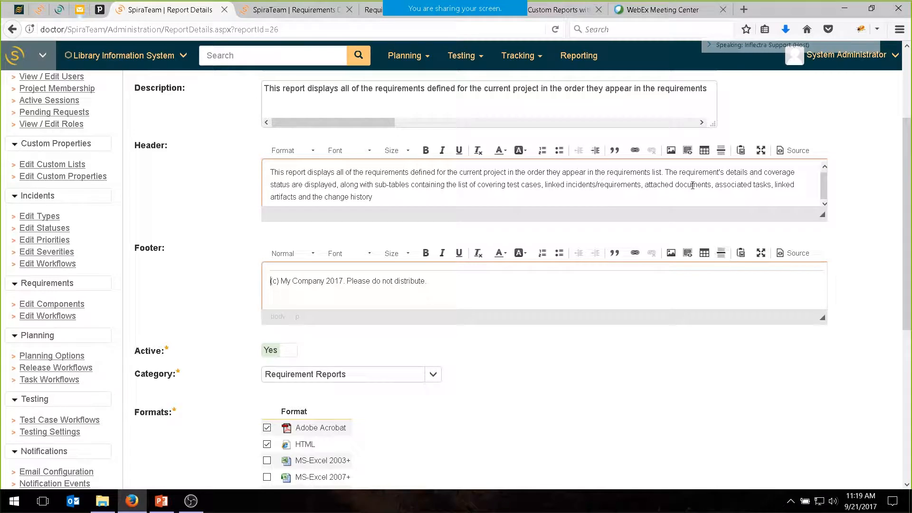
{"action": "left_click_drag", "start_coordinate": [823, 214], "coordinate": [705, 263]}
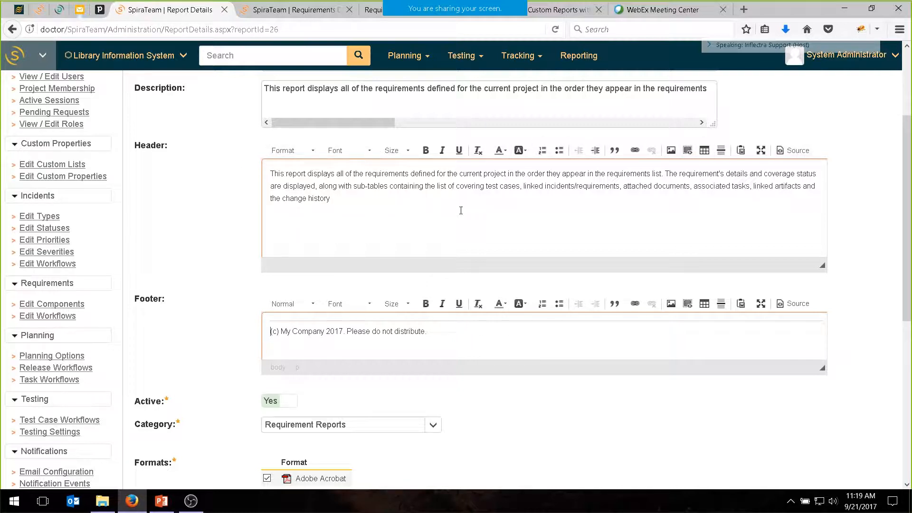
{"action": "left_click", "coordinate": [268, 193]}
{"action": "left_click_drag", "start_coordinate": [308, 174], "coordinate": [509, 174]}
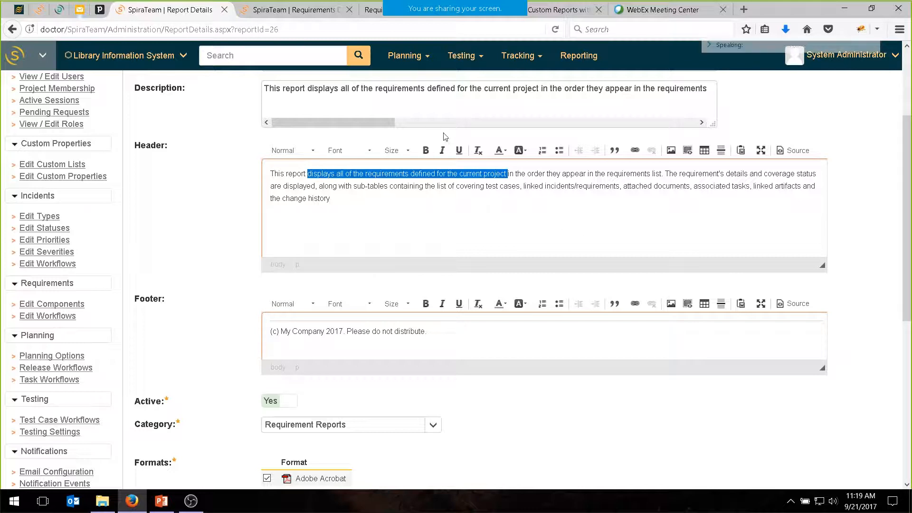
{"action": "left_click", "coordinate": [426, 150]}
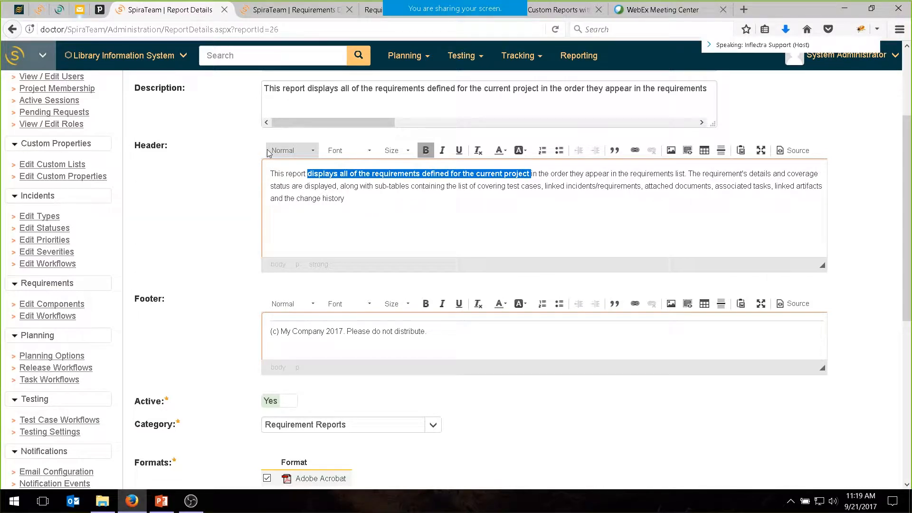
Step: Review the report's available categories, output formats, and standard and custom sections
{"action": "scroll", "coordinate": [257, 167], "scroll_direction": "down", "scroll_amount": 3}
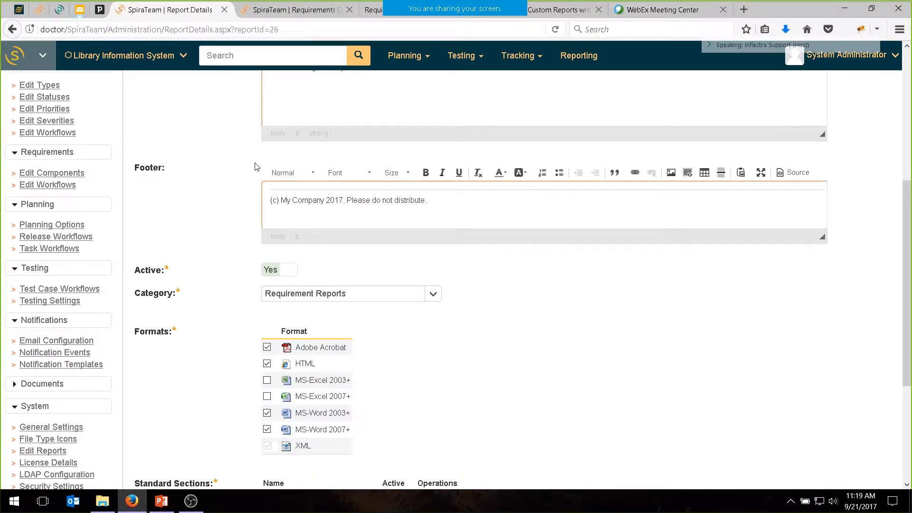
{"action": "scroll", "coordinate": [230, 200], "scroll_direction": "down", "scroll_amount": 3}
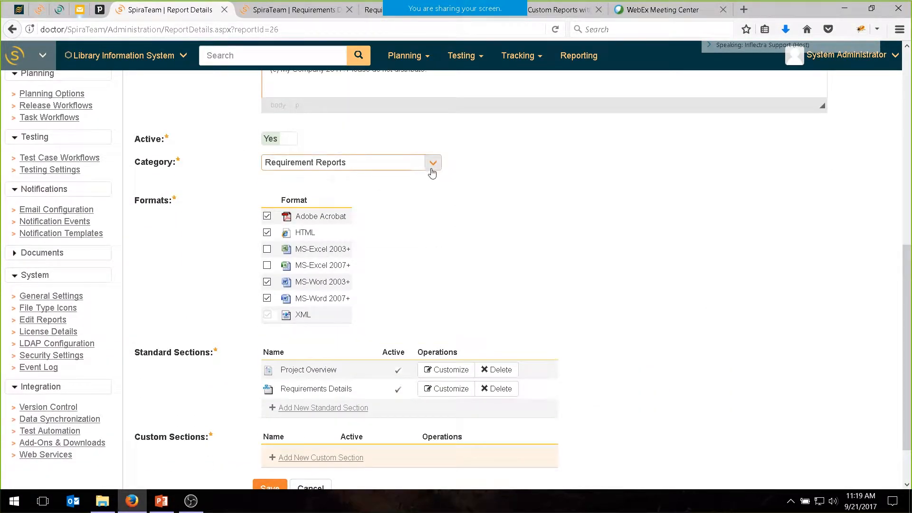
{"action": "left_click", "coordinate": [433, 171]}
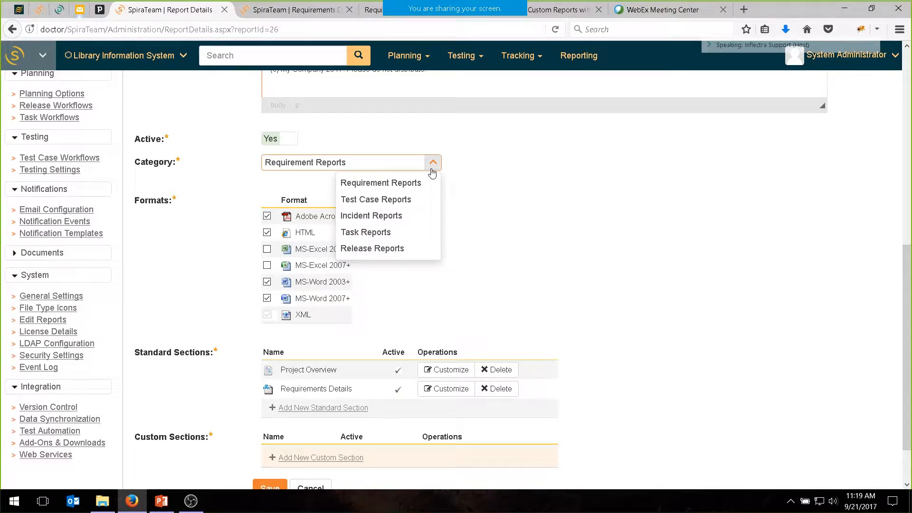
{"action": "left_click", "coordinate": [680, 170]}
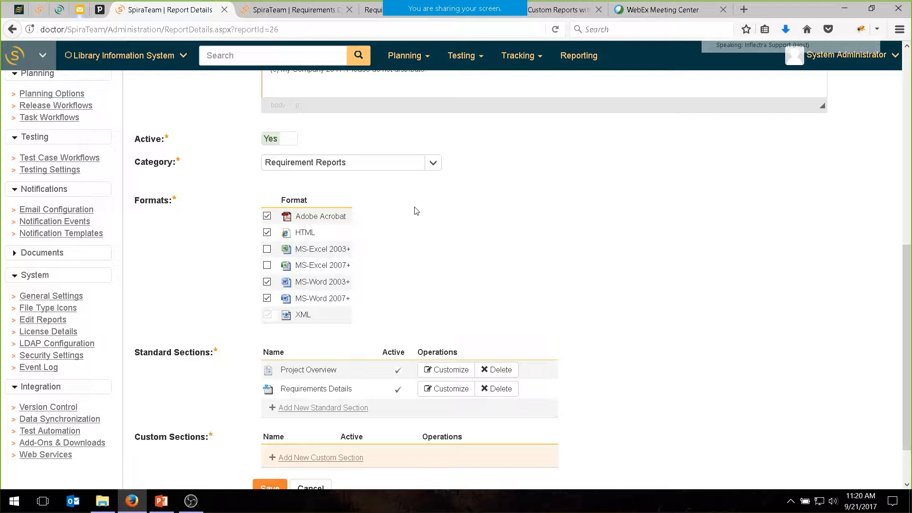
{"action": "scroll", "coordinate": [386, 228], "scroll_direction": "down", "scroll_amount": 2}
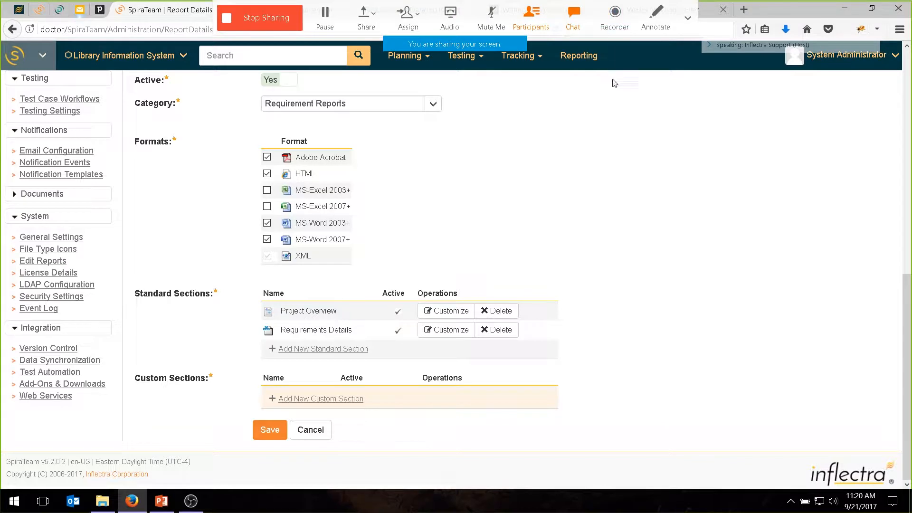
Step: Send "yes at the end" to everyone in the WebEx meeting chat and close the chat
{"action": "left_click", "coordinate": [579, 17]}
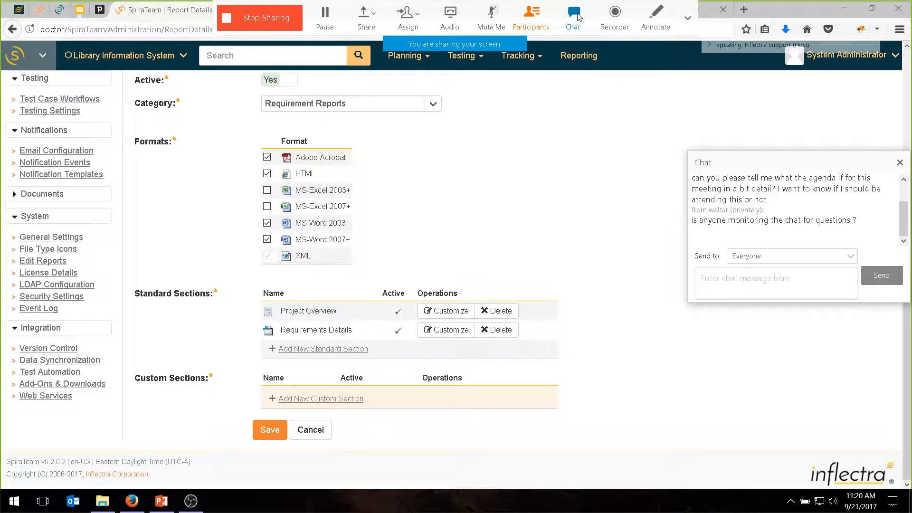
{"action": "left_click", "coordinate": [575, 16]}
{"action": "left_click", "coordinate": [537, 15]}
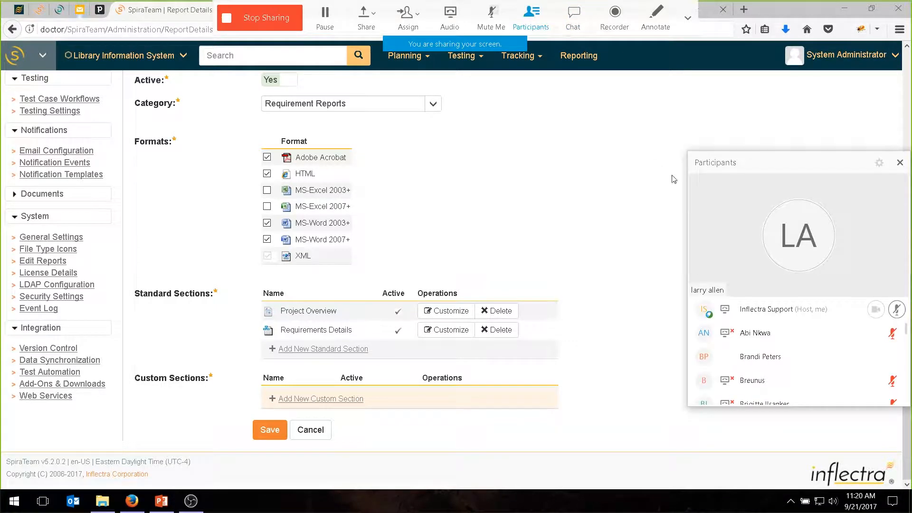
{"action": "left_click", "coordinate": [573, 17]}
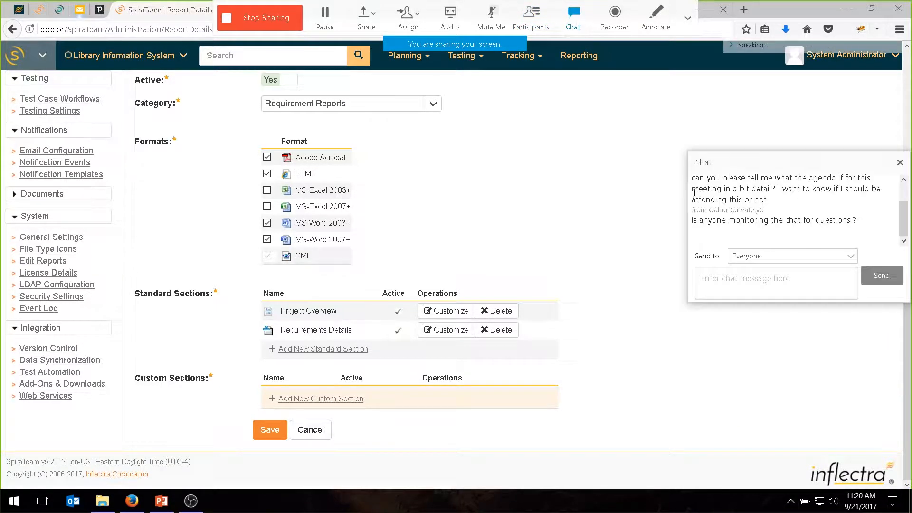
{"action": "left_click", "coordinate": [776, 283]}
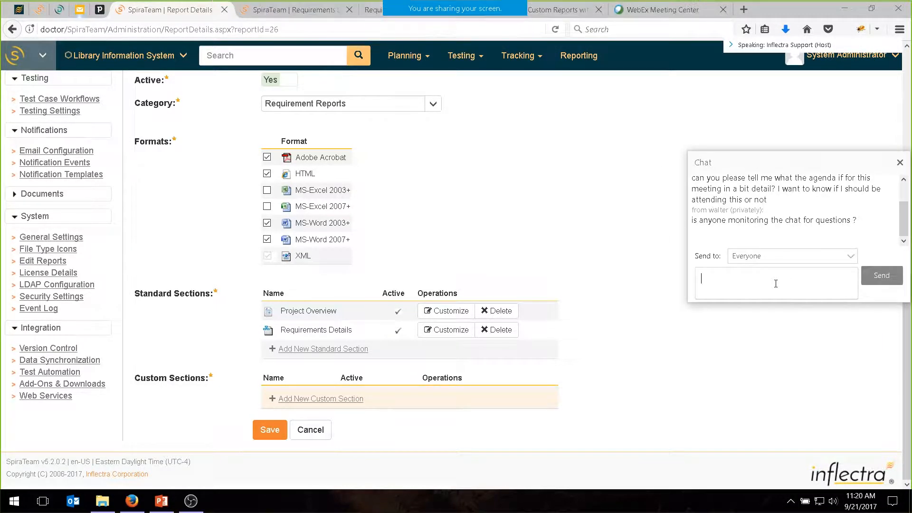
{"action": "type", "text": "yes at the end"}
{"action": "key", "text": "Return"}
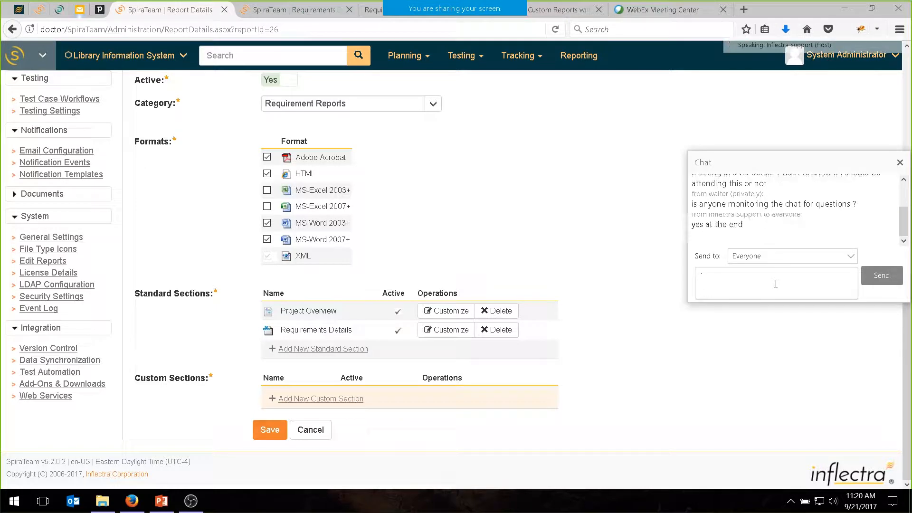
{"action": "left_click", "coordinate": [900, 162]}
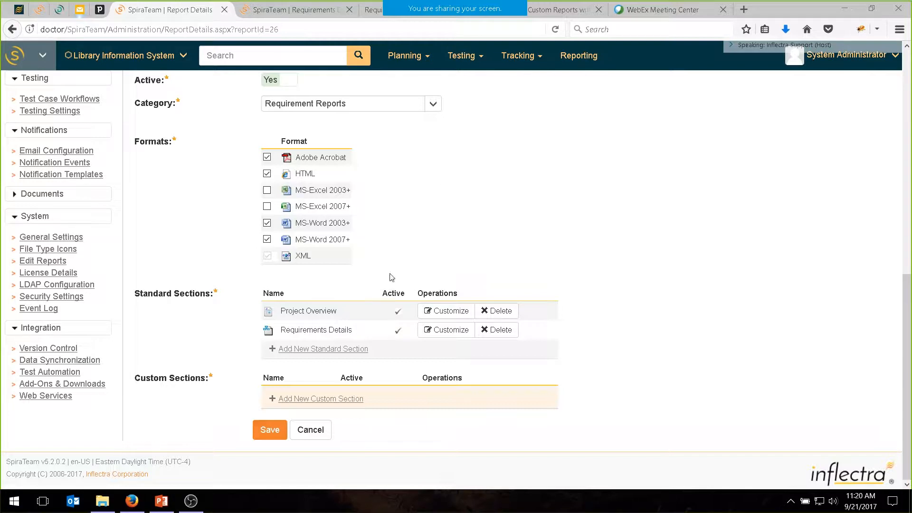
Step: Switch to the generated Requirements Detailed Report and examine the project name and description at its beginning
{"action": "left_click", "coordinate": [561, 12]}
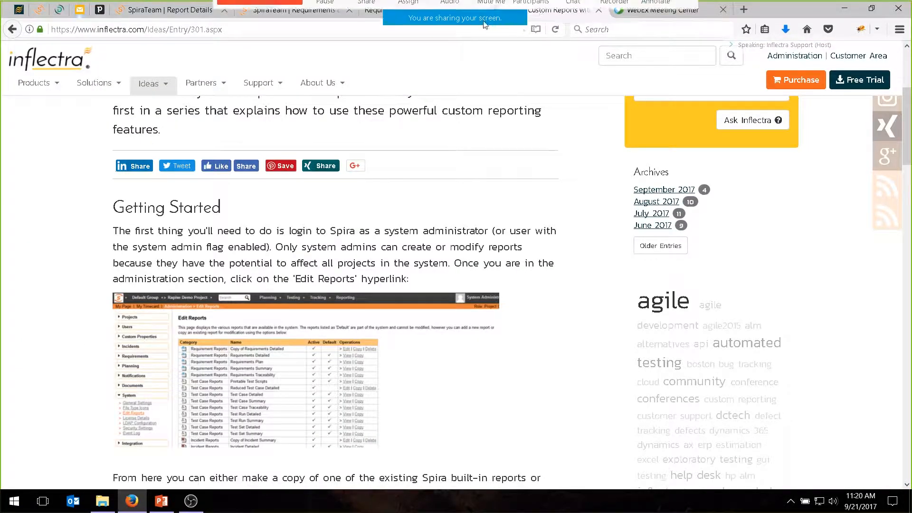
{"action": "left_click", "coordinate": [171, 9]}
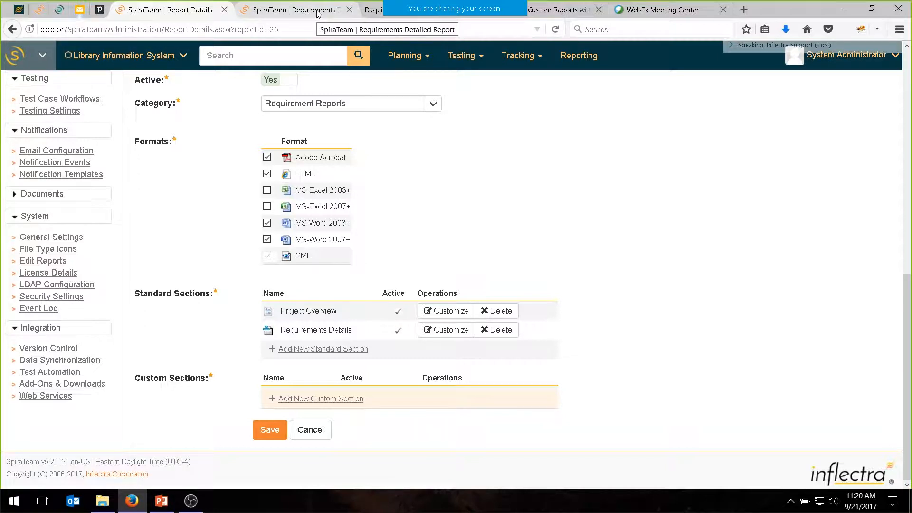
{"action": "left_click", "coordinate": [371, 10]}
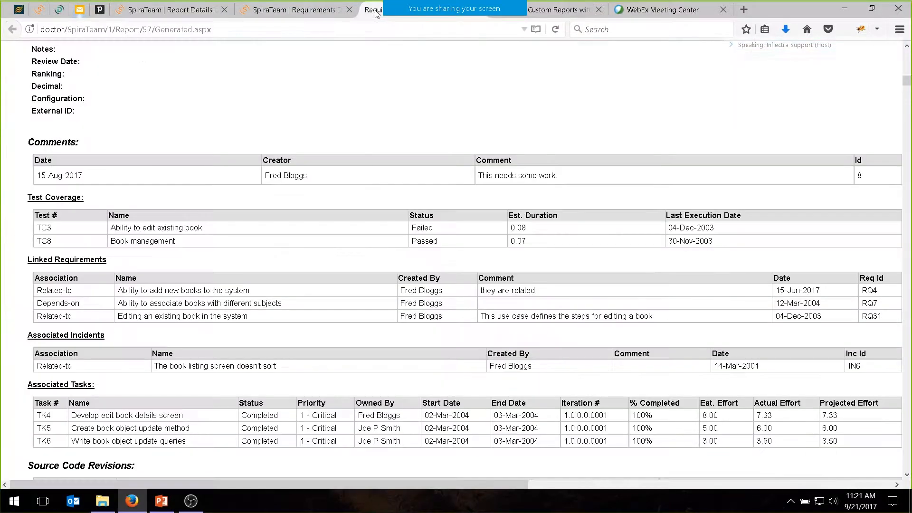
{"action": "scroll", "coordinate": [182, 166], "scroll_direction": "up", "scroll_amount": 5}
{"action": "scroll", "coordinate": [182, 166], "scroll_direction": "up", "scroll_amount": 20}
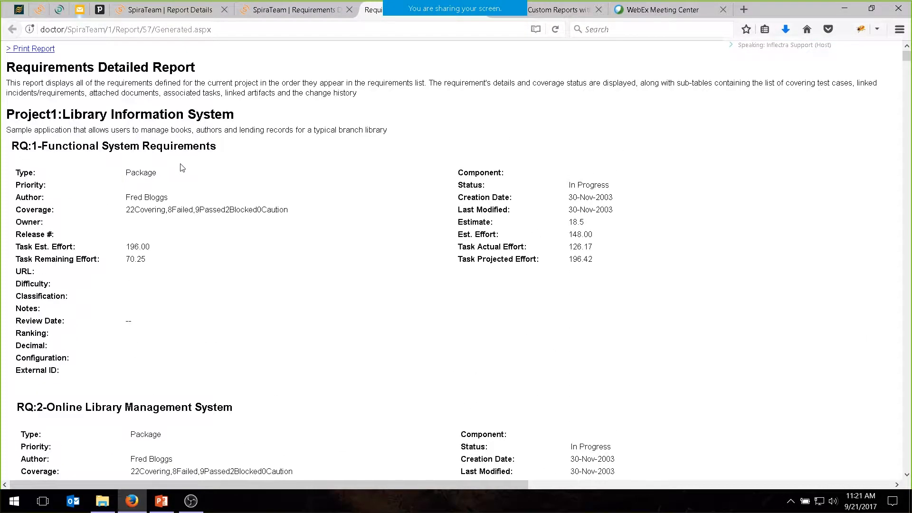
{"action": "left_click_drag", "start_coordinate": [10, 114], "coordinate": [394, 116]}
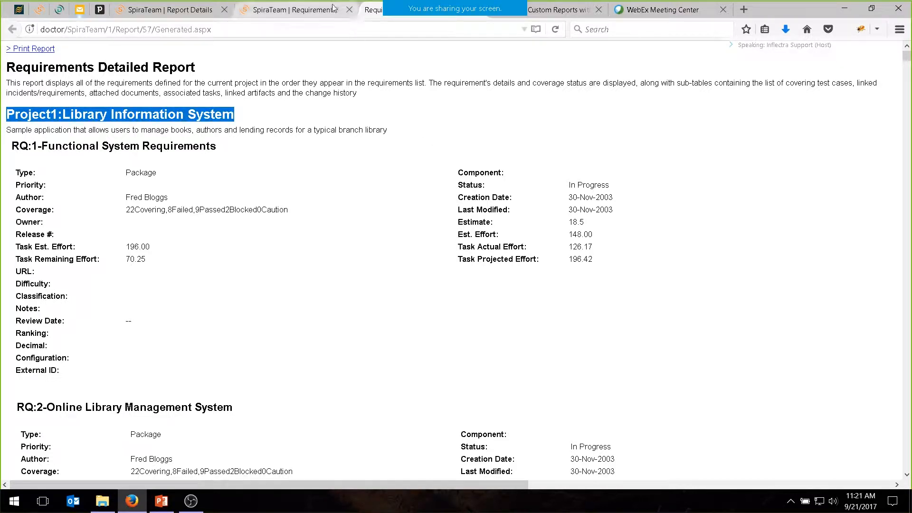
{"action": "left_click_drag", "start_coordinate": [402, 133], "coordinate": [2, 134]}
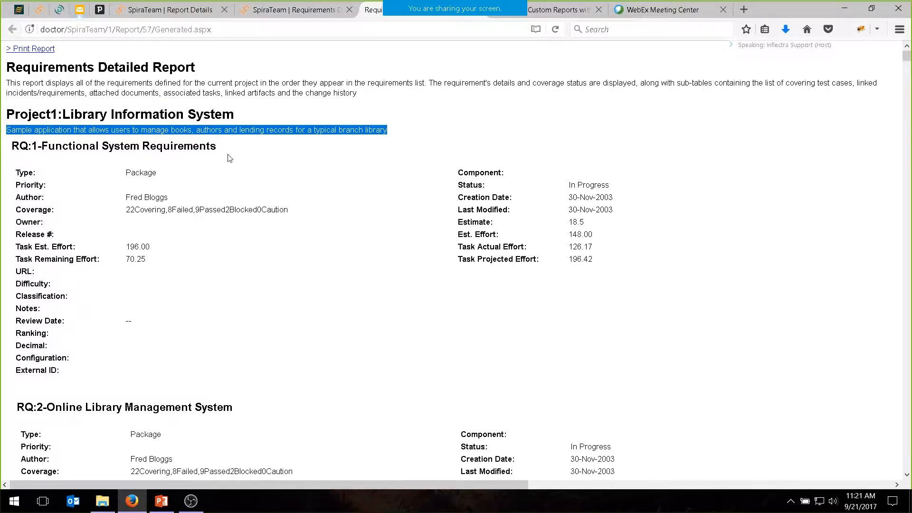
Step: Return to the report details and open the Project Overview standard section for customizing, showing its XSLT template
{"action": "left_click", "coordinate": [167, 13]}
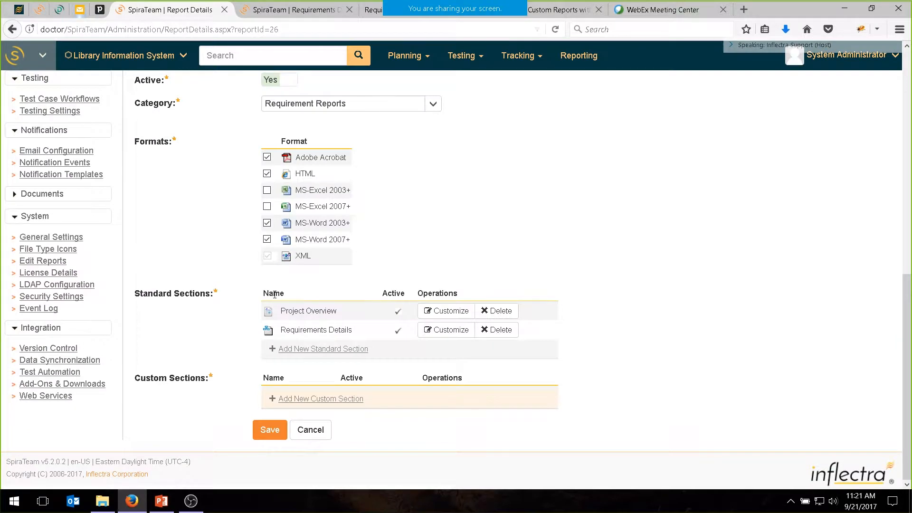
{"action": "left_click", "coordinate": [459, 312]}
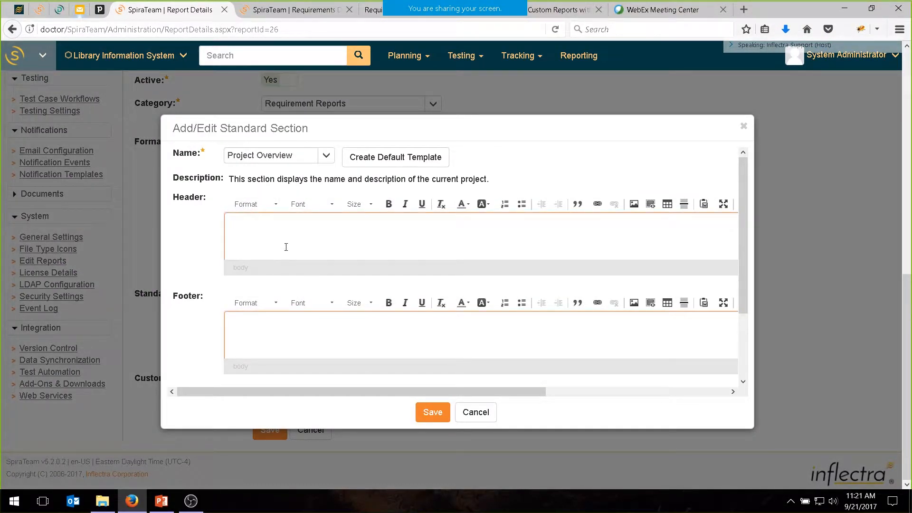
{"action": "scroll", "coordinate": [288, 247], "scroll_direction": "down", "scroll_amount": 3}
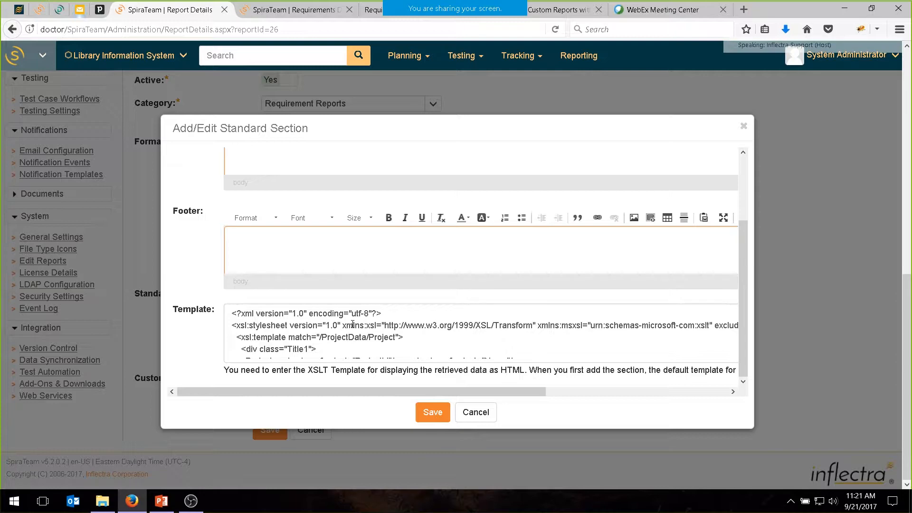
Step: Copy the whole Project Overview XSLT template into a blank document in Notepad++
{"action": "left_click", "coordinate": [14, 501]}
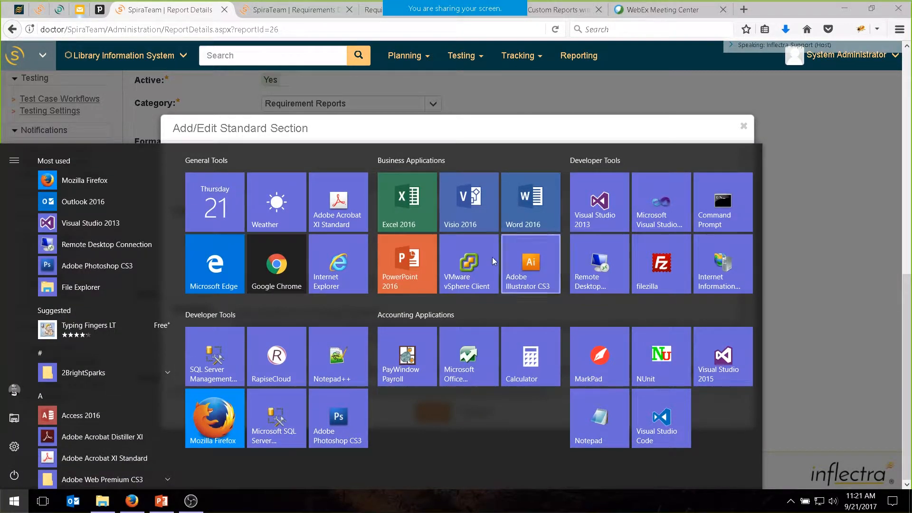
{"action": "type", "text": "notep"}
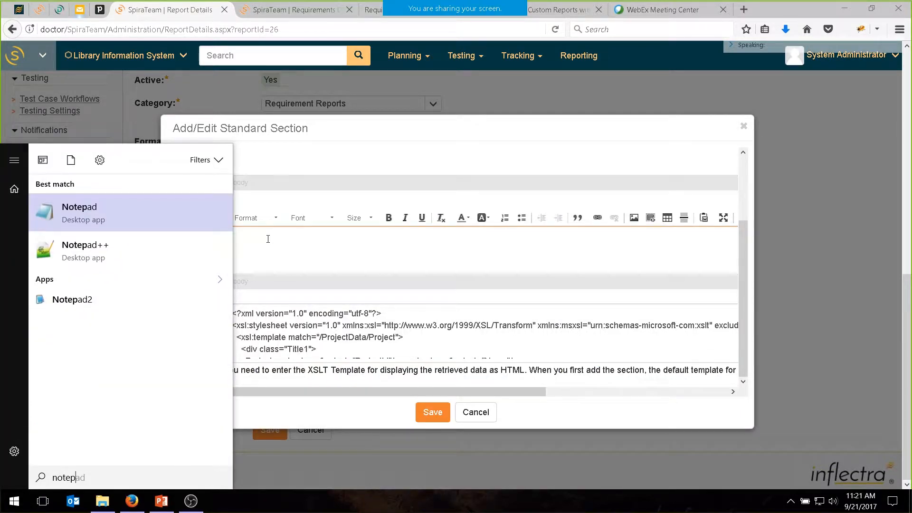
{"action": "left_click", "coordinate": [91, 248]}
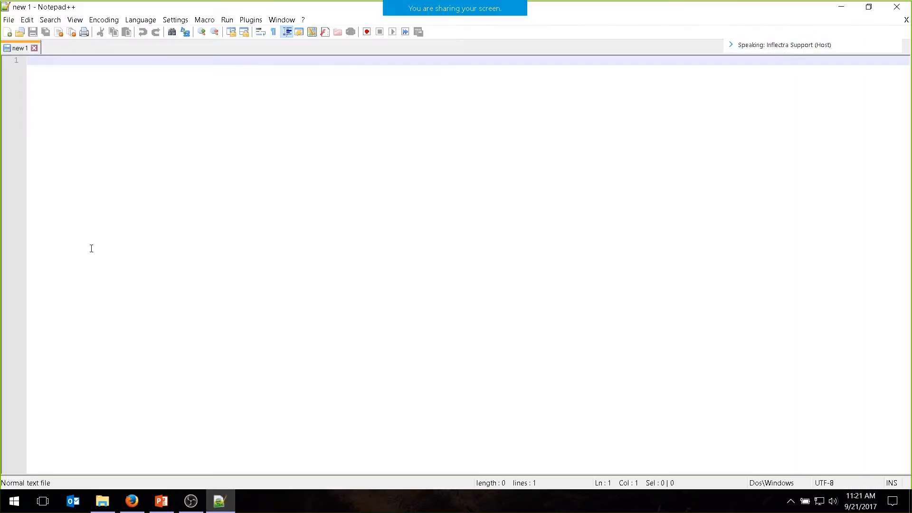
{"action": "left_click", "coordinate": [132, 501]}
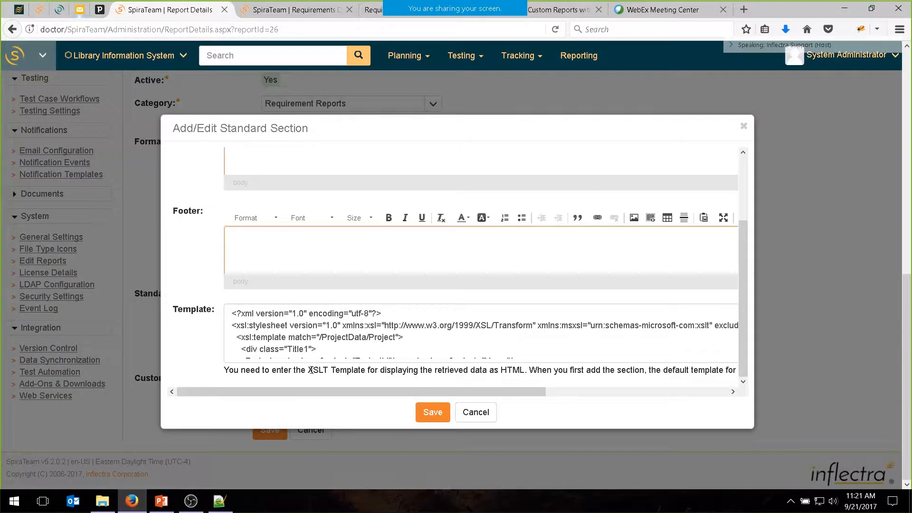
{"action": "key", "text": "ctrl+a"}
{"action": "key", "text": "ctrl+c"}
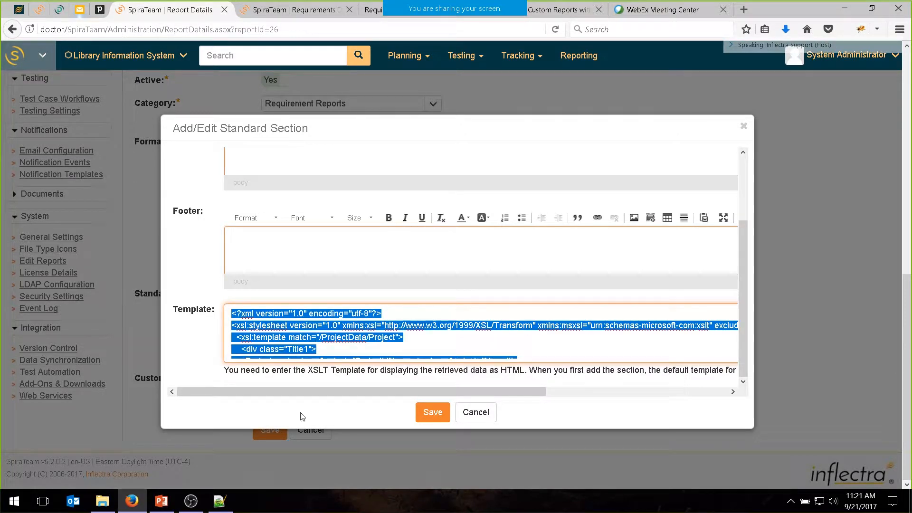
{"action": "left_click", "coordinate": [219, 501]}
{"action": "key", "text": "ctrl+v"}
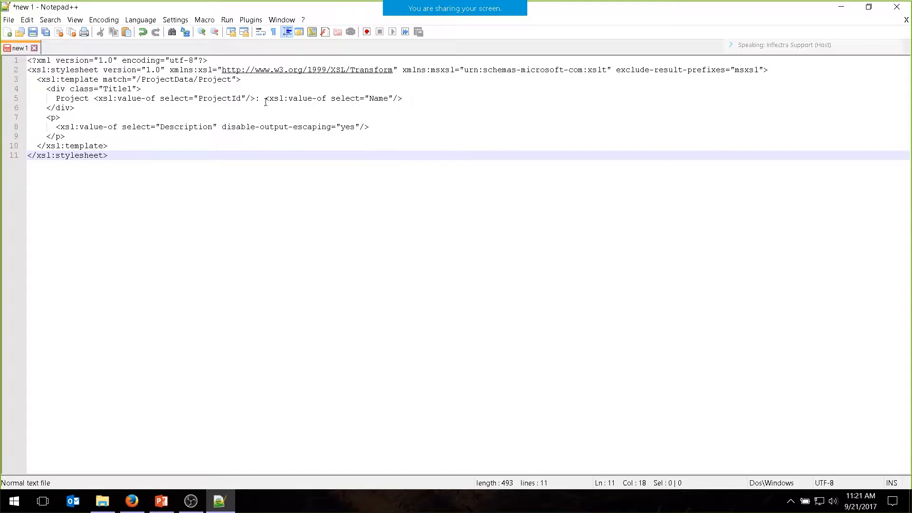
Step: Compare the project heading and description in the generated report with the ProjectId and Name fields of the template in Notepad++
{"action": "left_click", "coordinate": [132, 501]}
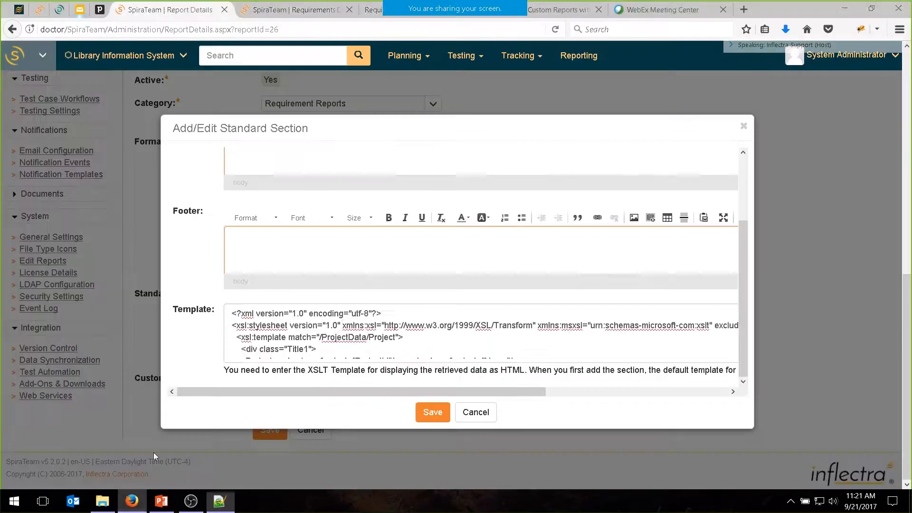
{"action": "left_click", "coordinate": [375, 12]}
{"action": "left_click_drag", "start_coordinate": [43, 129], "coordinate": [250, 119]}
{"action": "left_click_drag", "start_coordinate": [444, 131], "coordinate": [3, 134]}
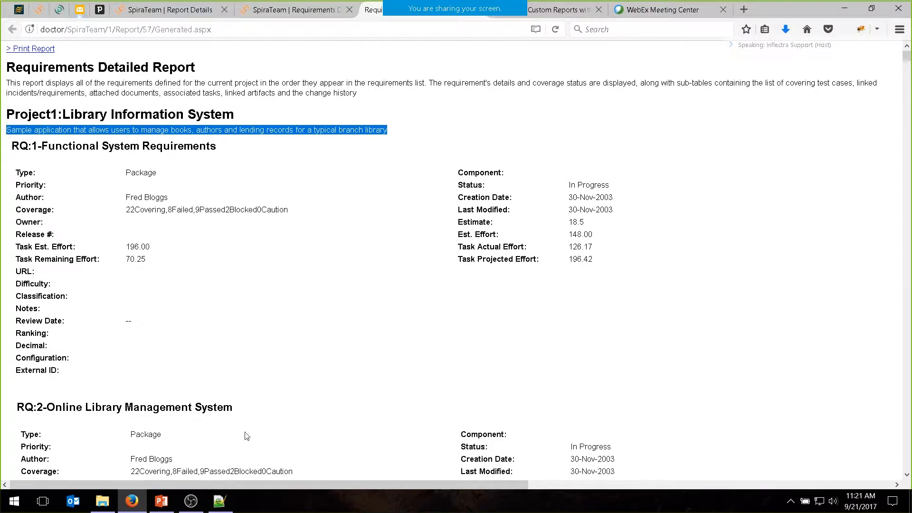
{"action": "left_click", "coordinate": [219, 501]}
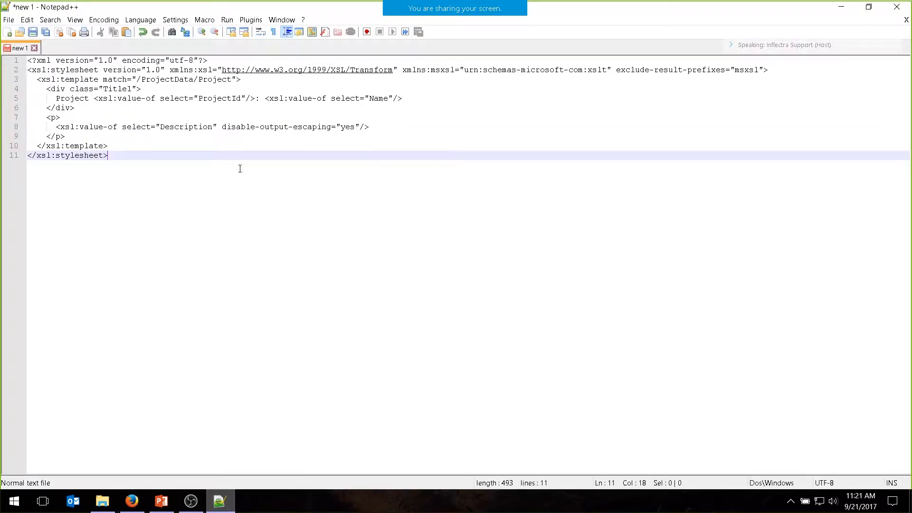
{"action": "double_click", "coordinate": [200, 99]}
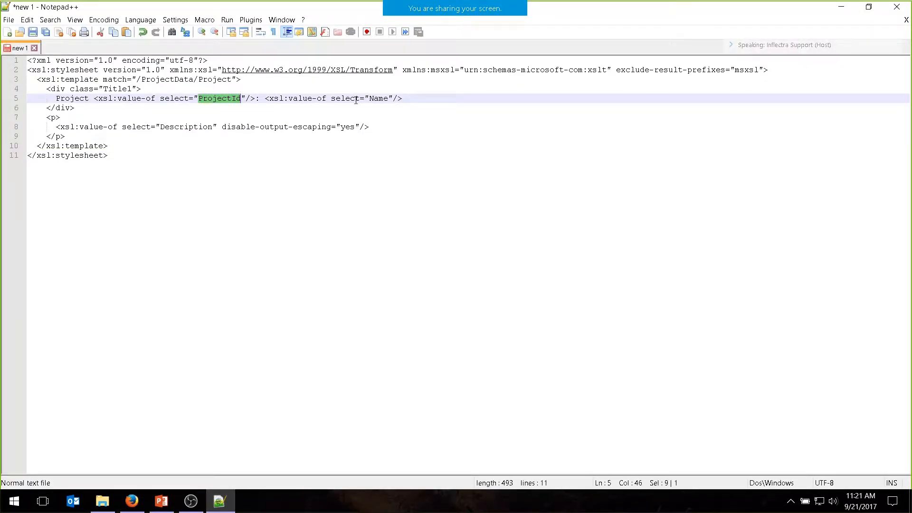
{"action": "left_click_drag", "start_coordinate": [415, 99], "coordinate": [266, 99]}
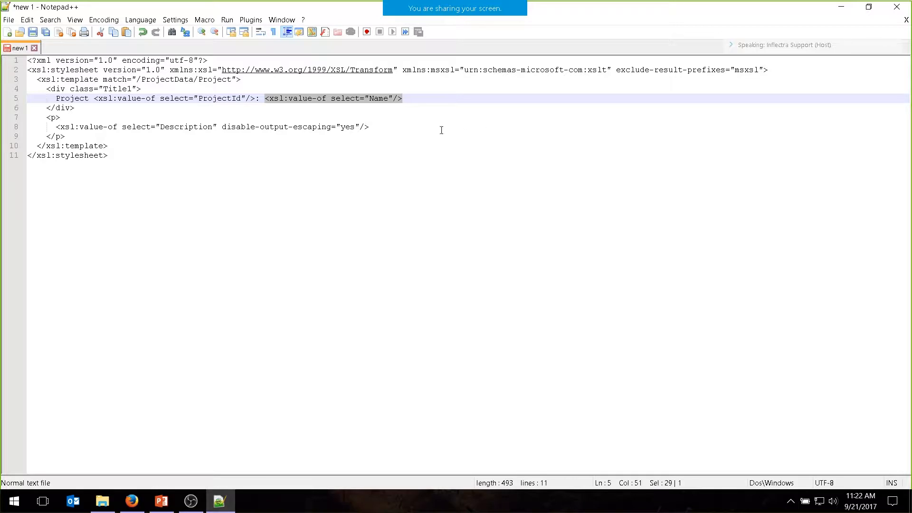
Step: Examine the Title1 heading division and the Description paragraph in the XSLT template
{"action": "left_click_drag", "start_coordinate": [158, 90], "coordinate": [1, 90]}
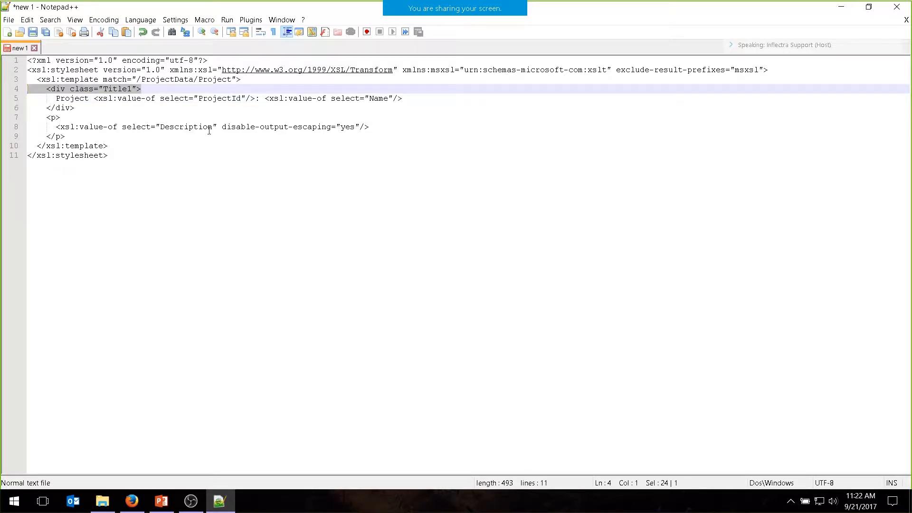
{"action": "left_click_drag", "start_coordinate": [98, 138], "coordinate": [2, 117]}
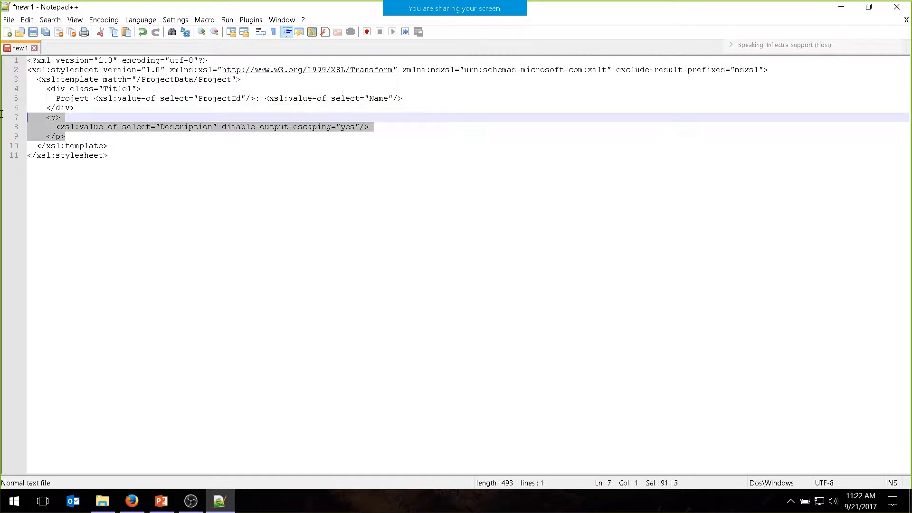
{"action": "left_click", "coordinate": [45, 189]}
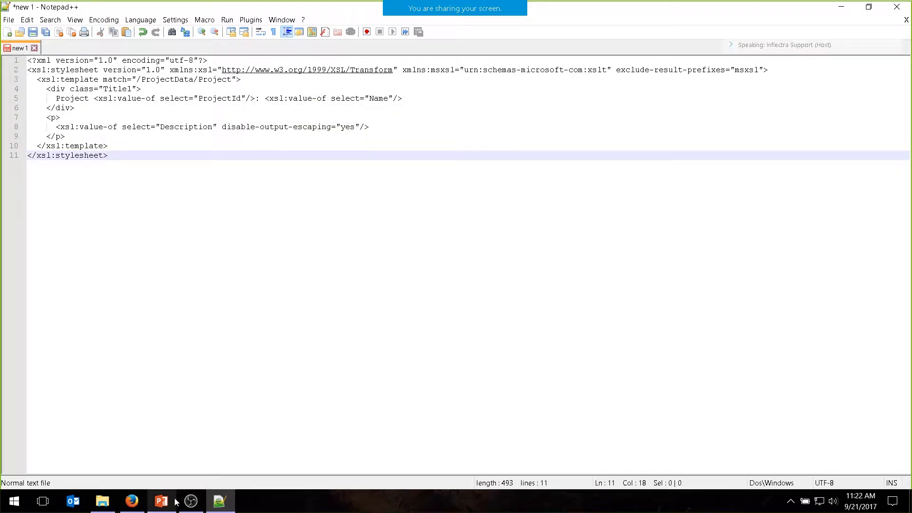
Step: Switch to PowerPoint to review the Reporting Overview slide, and return to the template in Notepad++
{"action": "left_click", "coordinate": [162, 504]}
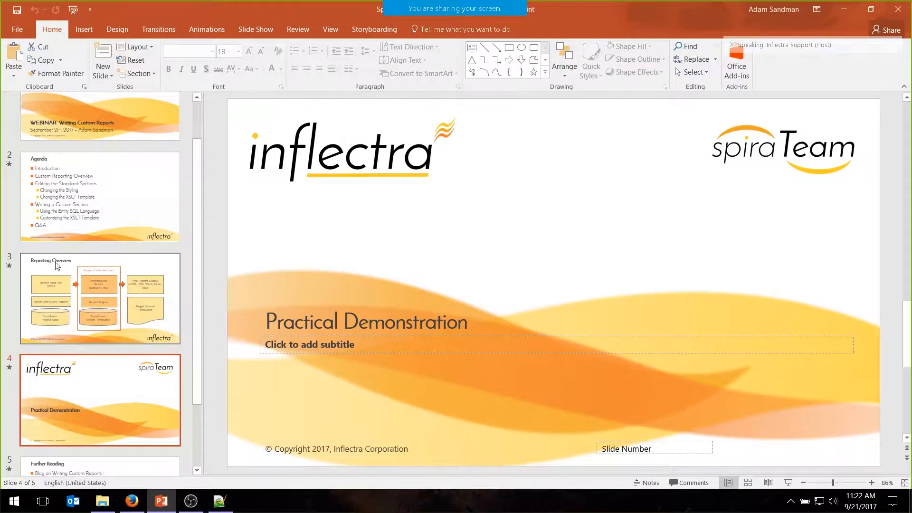
{"action": "left_click", "coordinate": [79, 291]}
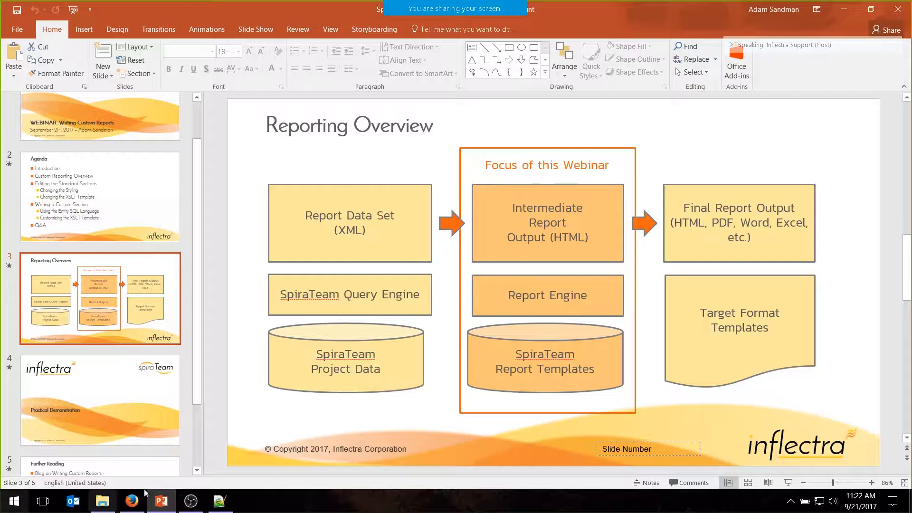
{"action": "left_click", "coordinate": [219, 501]}
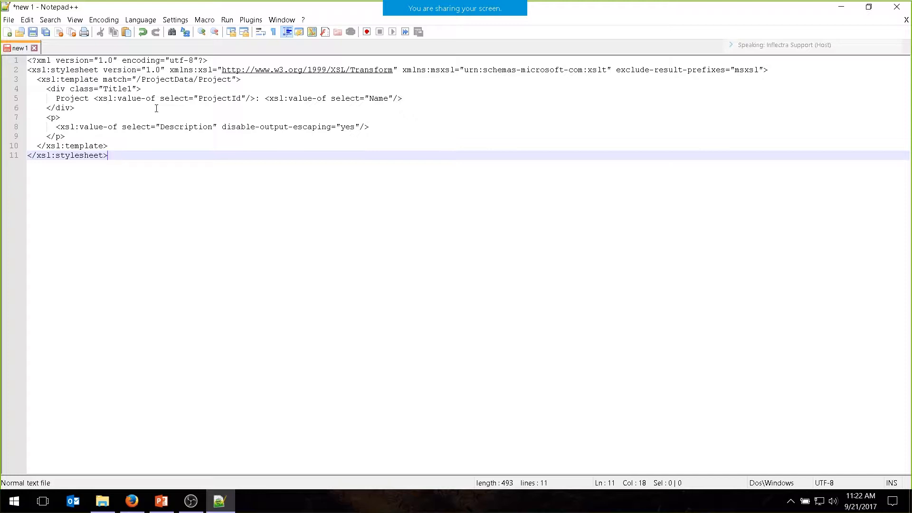
Step: Switch to Firefox and examine the project heading and description in the generated Requirements Detailed Report
{"action": "left_click", "coordinate": [132, 501]}
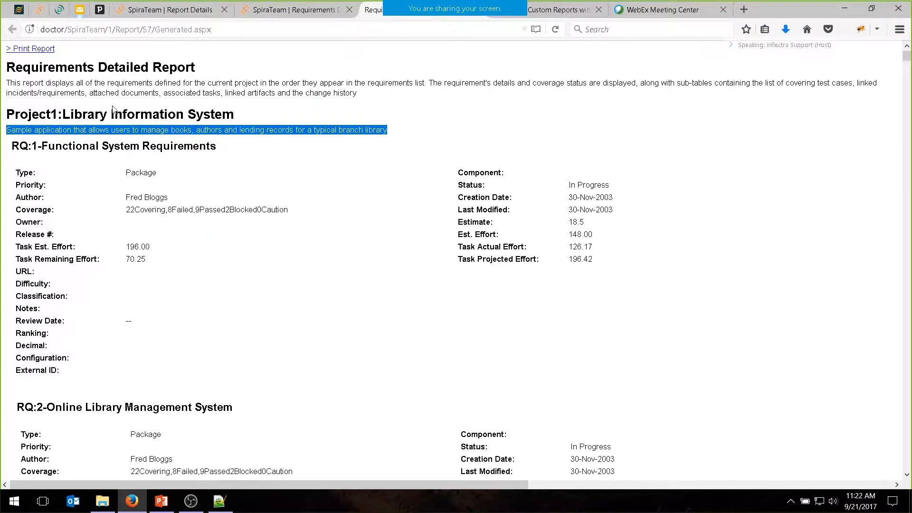
{"action": "left_click_drag", "start_coordinate": [390, 131], "coordinate": [7, 115]}
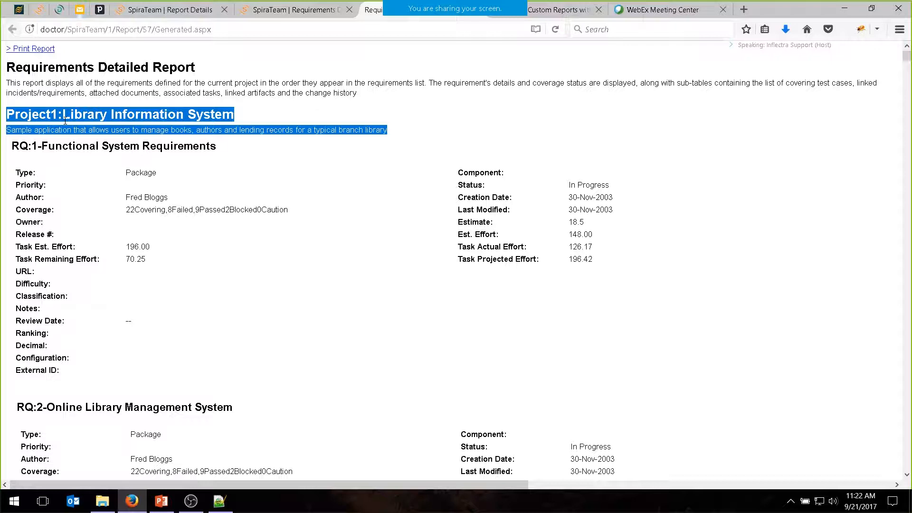
{"action": "left_click", "coordinate": [223, 117]}
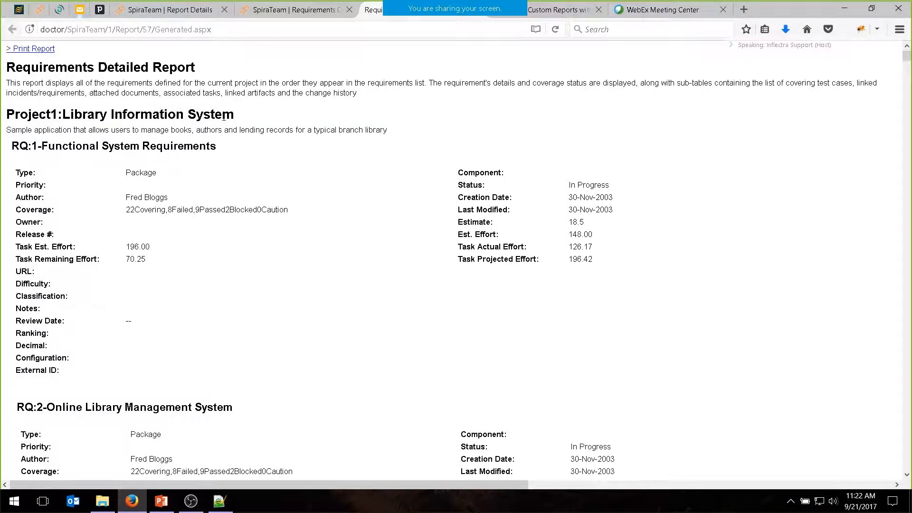
Step: Change the Requirements Detailed Report's format to XML, generate it again and open the resulting XML report
{"action": "left_click", "coordinate": [306, 10]}
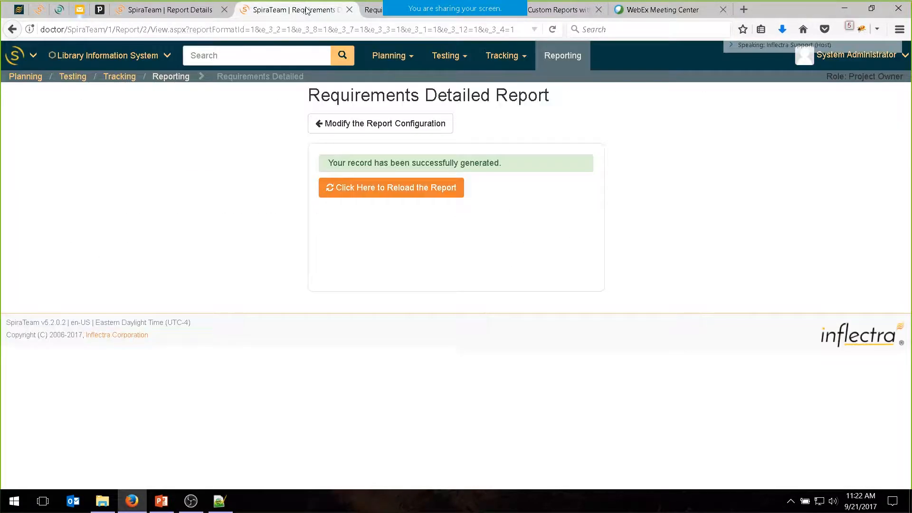
{"action": "left_click", "coordinate": [335, 124]}
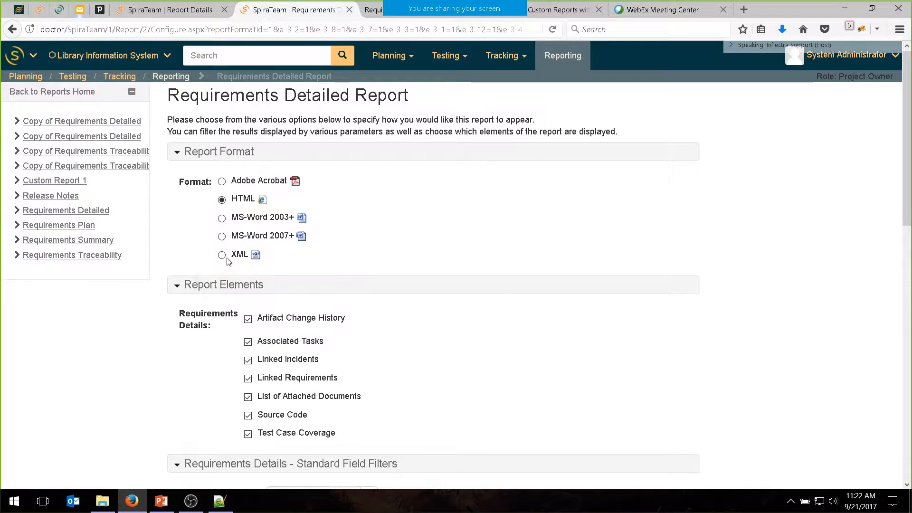
{"action": "left_click", "coordinate": [223, 256]}
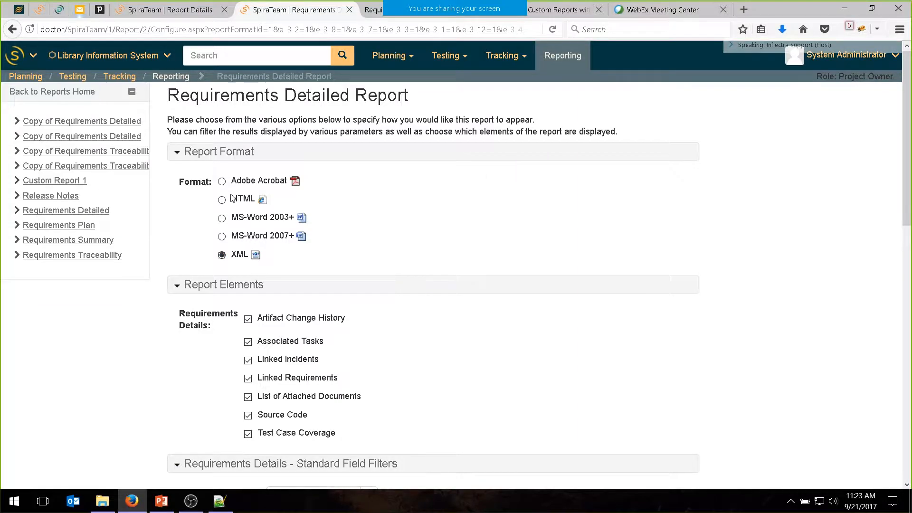
{"action": "scroll", "coordinate": [259, 251], "scroll_direction": "down", "scroll_amount": 10}
{"action": "scroll", "coordinate": [259, 251], "scroll_direction": "down", "scroll_amount": 3}
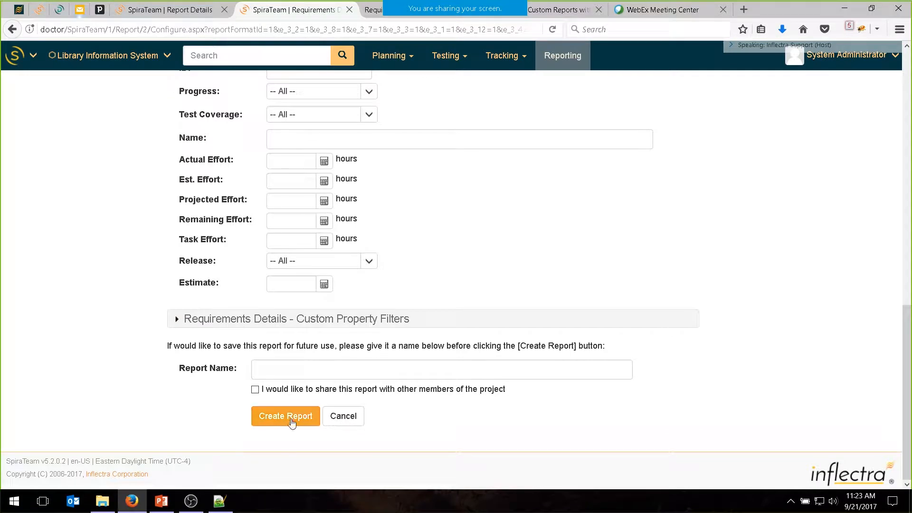
{"action": "left_click", "coordinate": [290, 421]}
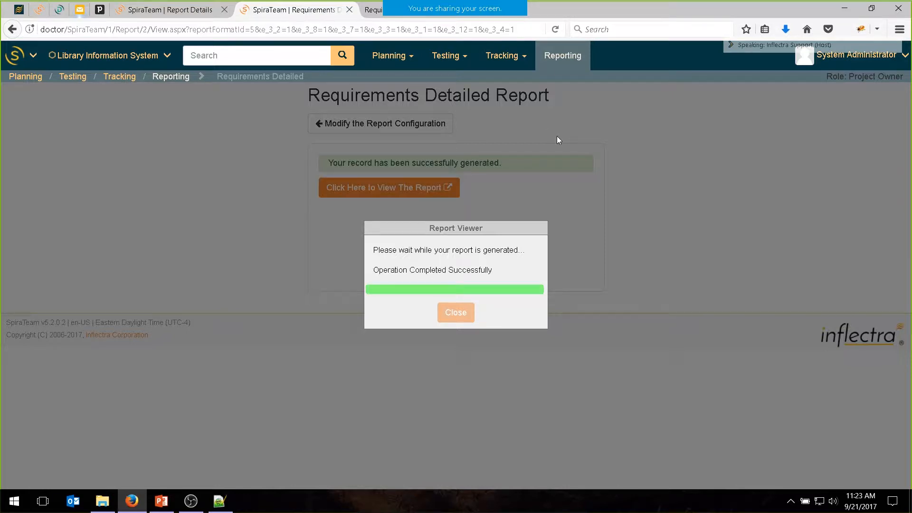
{"action": "left_click", "coordinate": [455, 312]}
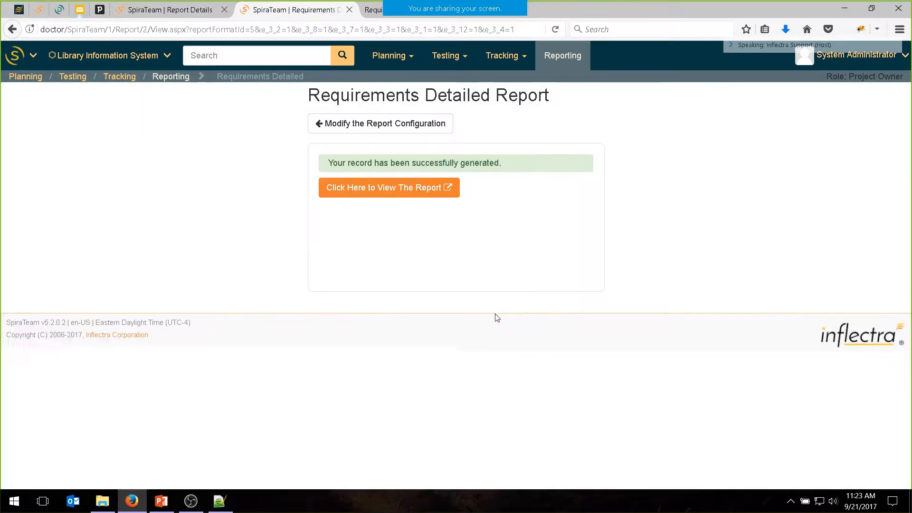
{"action": "left_click", "coordinate": [370, 187]}
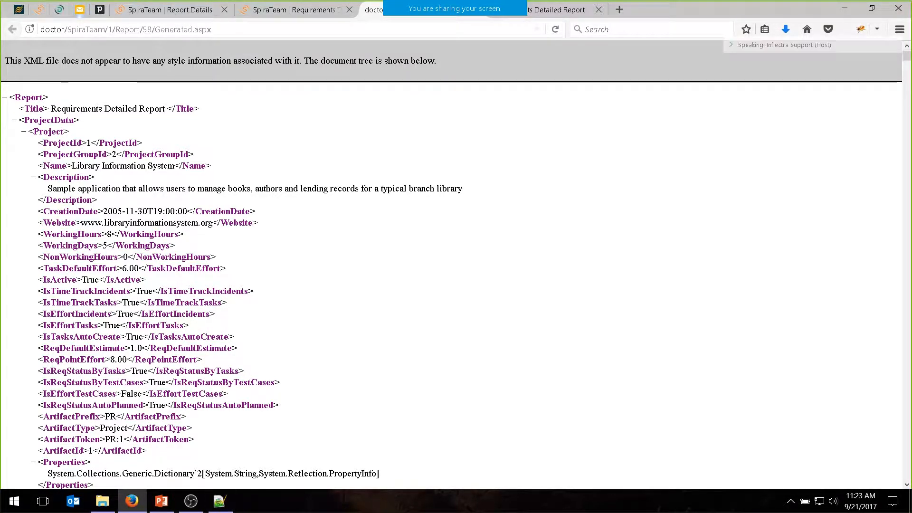
Step: Compare the template's /ProjectData/Project match path in Notepad++ with the XML report in Firefox, and locate the project's Website field
{"action": "left_click", "coordinate": [220, 502]}
{"action": "left_click", "coordinate": [98, 109]}
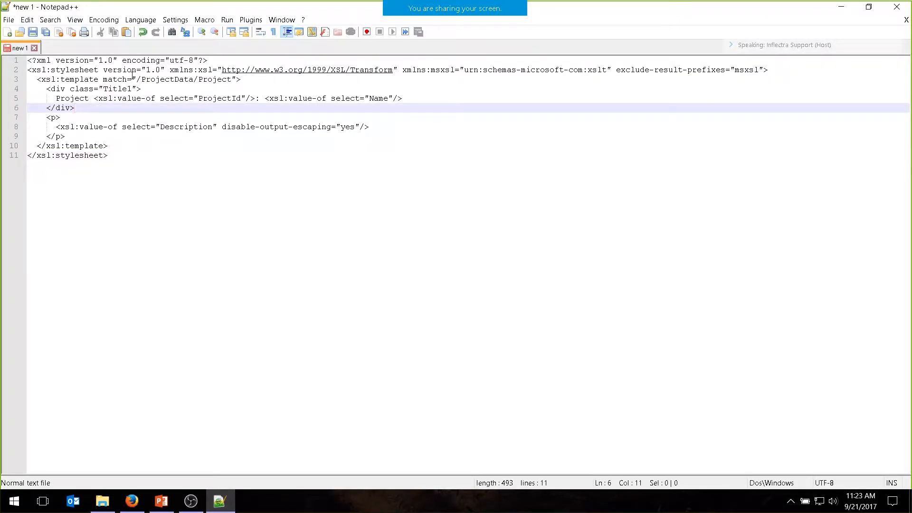
{"action": "left_click_drag", "start_coordinate": [137, 80], "coordinate": [232, 79]}
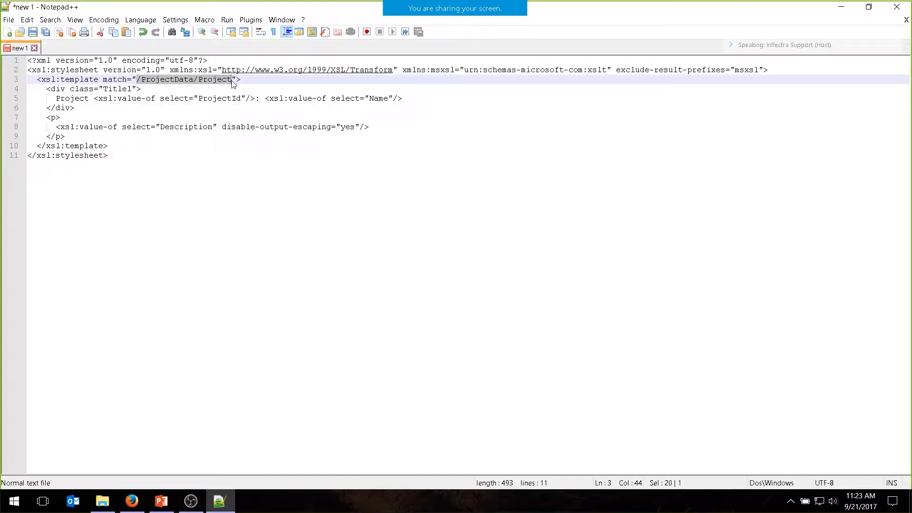
{"action": "left_click", "coordinate": [133, 501]}
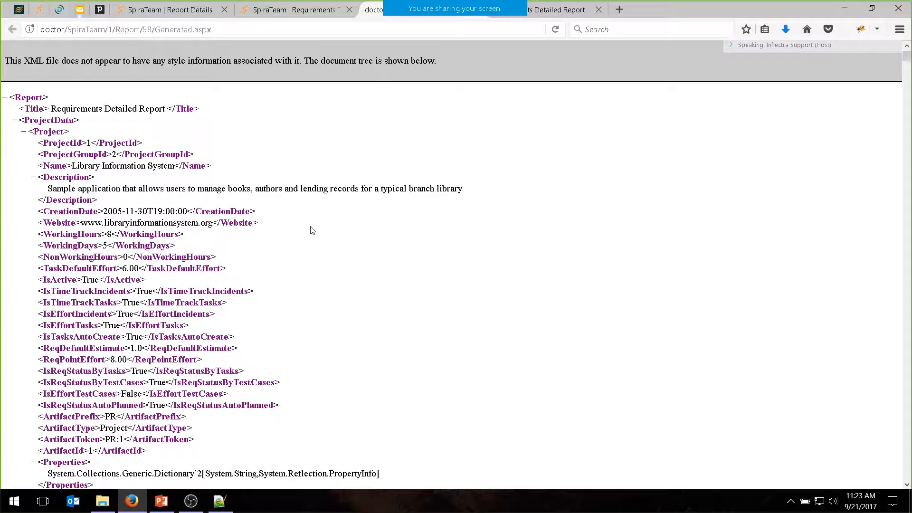
{"action": "double_click", "coordinate": [60, 222]}
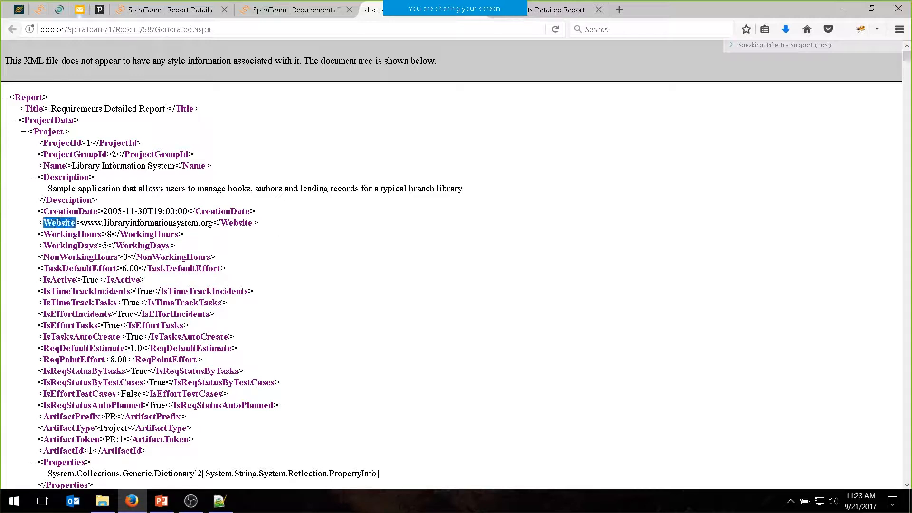
Step: Duplicate the Description paragraph directly below itself in the Project Overview section's XSLT template
{"action": "left_click", "coordinate": [189, 10]}
{"action": "left_click", "coordinate": [306, 337]}
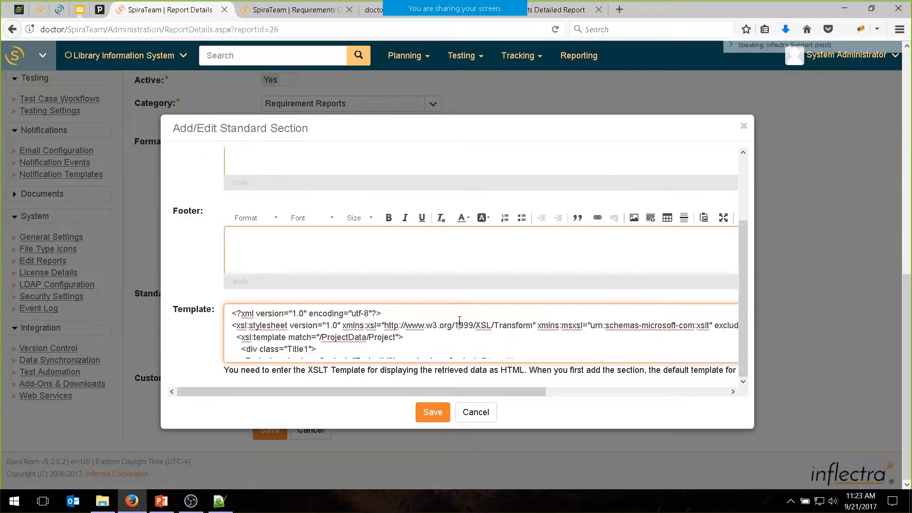
{"action": "scroll", "coordinate": [360, 345], "scroll_direction": "down", "scroll_amount": 2}
{"action": "scroll", "coordinate": [360, 344], "scroll_direction": "up", "scroll_amount": 3}
{"action": "scroll", "coordinate": [354, 349], "scroll_direction": "down", "scroll_amount": 5}
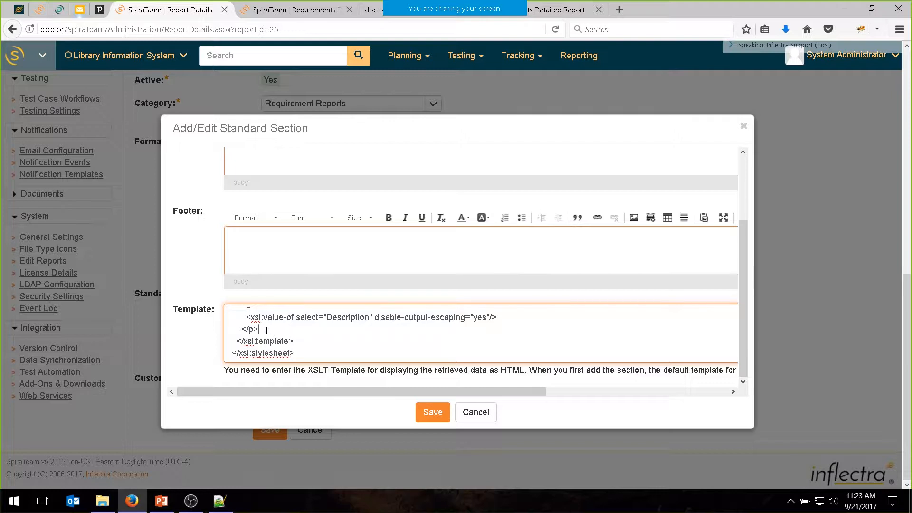
{"action": "left_click_drag", "start_coordinate": [280, 329], "coordinate": [198, 314]}
{"action": "key", "text": "ctrl+c"}
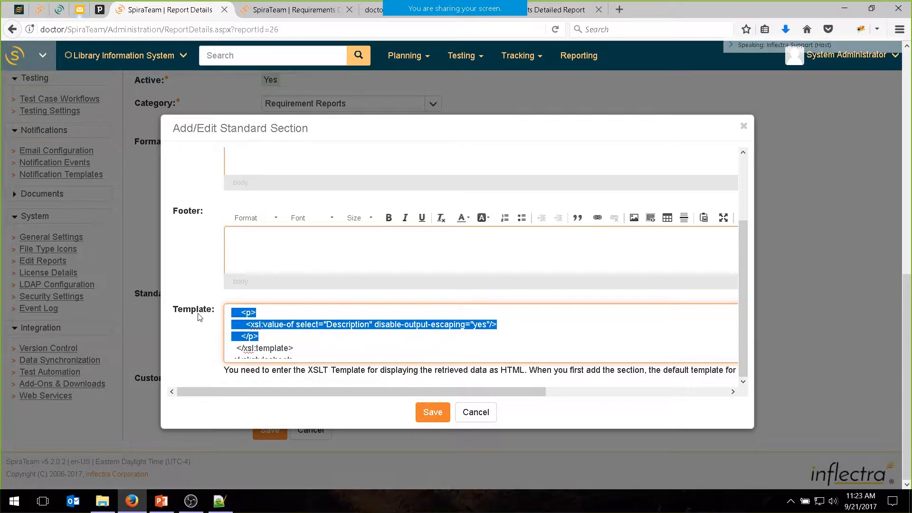
{"action": "key", "text": "Right"}
{"action": "key", "text": "Return"}
{"action": "key", "text": "ctrl+v"}
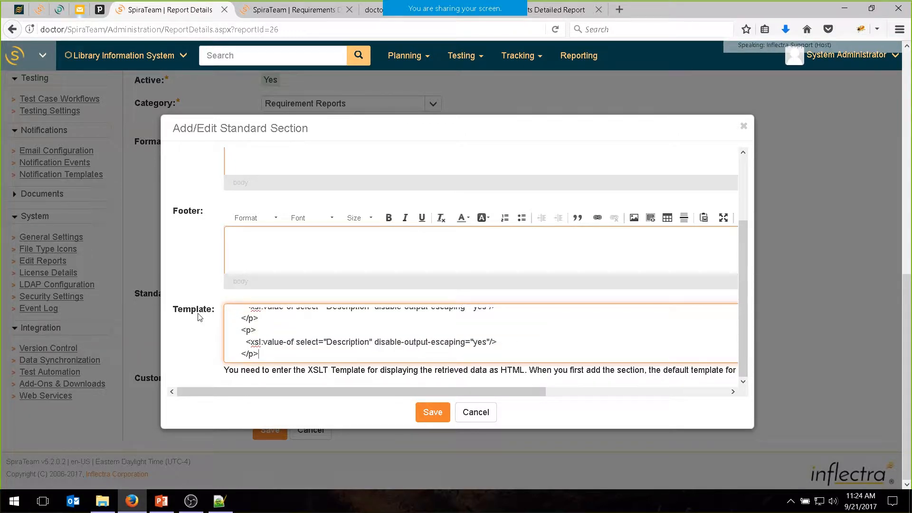
Step: Set the duplicated paragraph's selected field to Website, and save both the Project Overview section and the report
{"action": "double_click", "coordinate": [343, 341]}
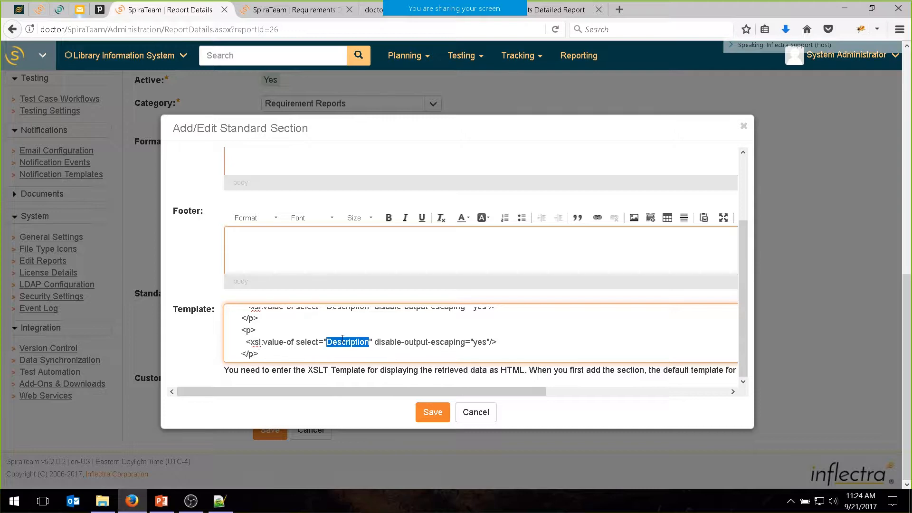
{"action": "type", "text": "Website"}
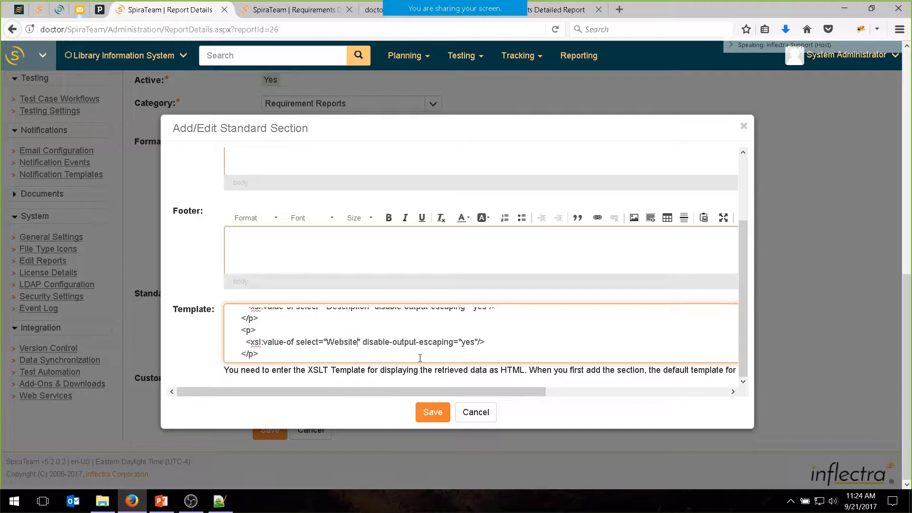
{"action": "left_click", "coordinate": [431, 412]}
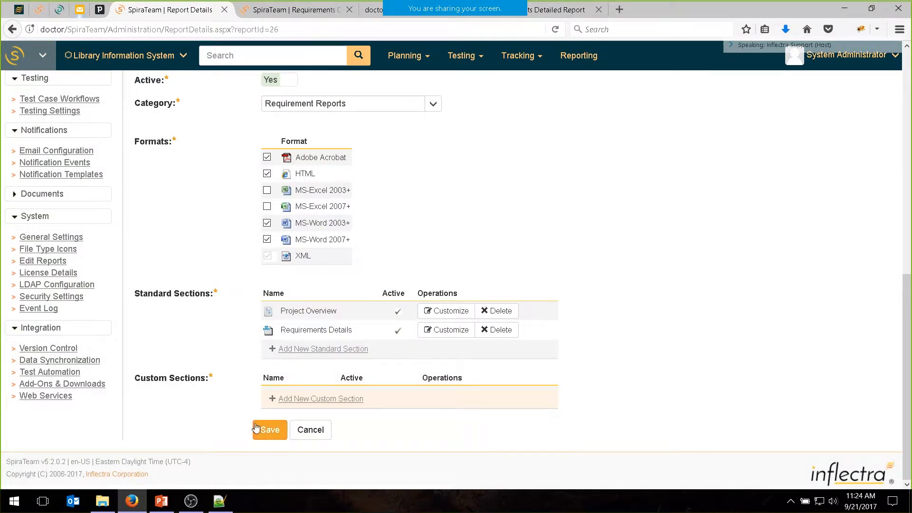
{"action": "left_click", "coordinate": [257, 429]}
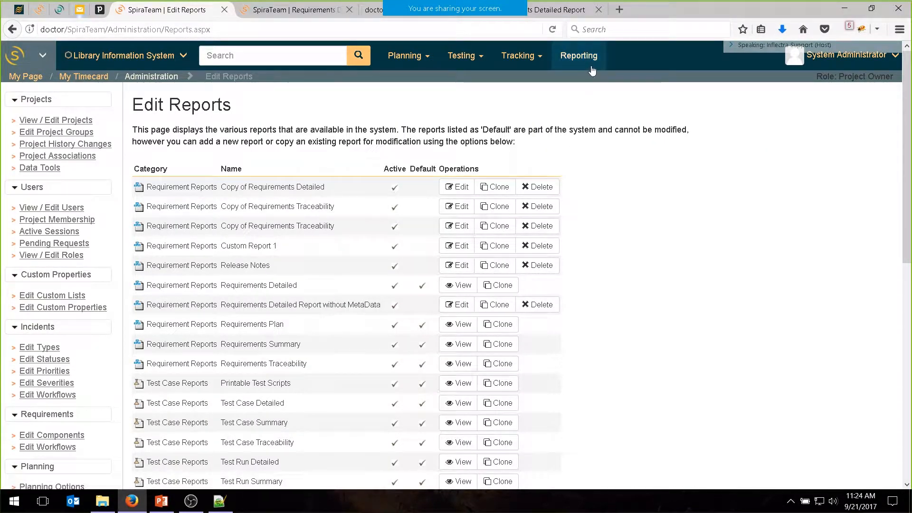
Step: Generate the Requirements Detailed Report without MetaData in HTML format from the Reports Center and open it
{"action": "left_click", "coordinate": [592, 66]}
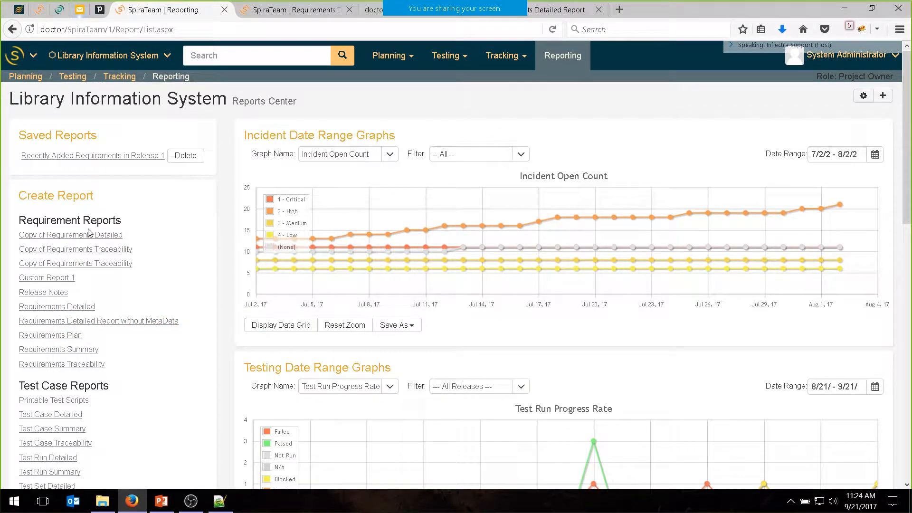
{"action": "left_click", "coordinate": [144, 322]}
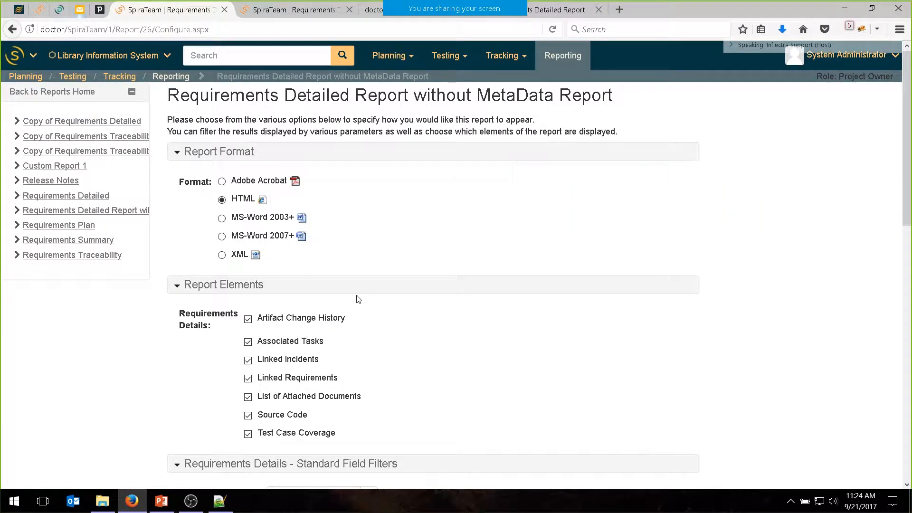
{"action": "scroll", "coordinate": [363, 301], "scroll_direction": "down", "scroll_amount": 10}
{"action": "scroll", "coordinate": [363, 397], "scroll_direction": "down", "scroll_amount": 2}
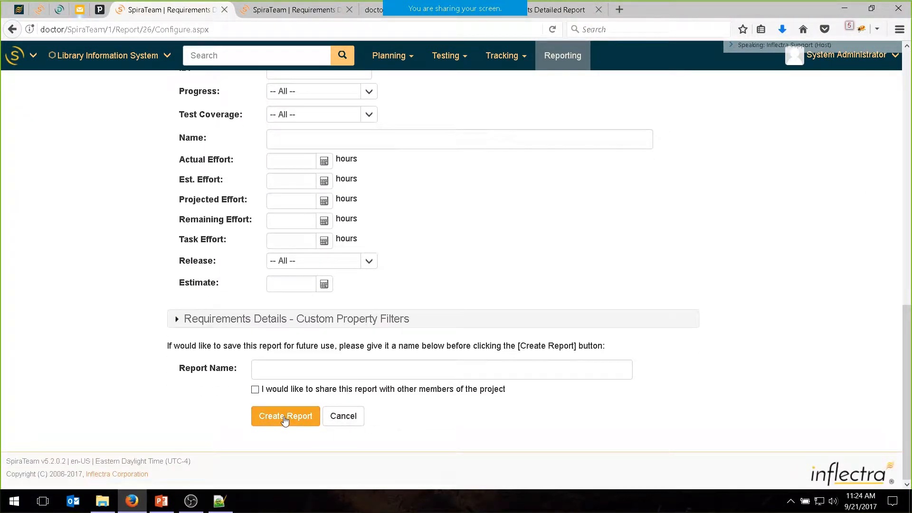
{"action": "left_click", "coordinate": [285, 418]}
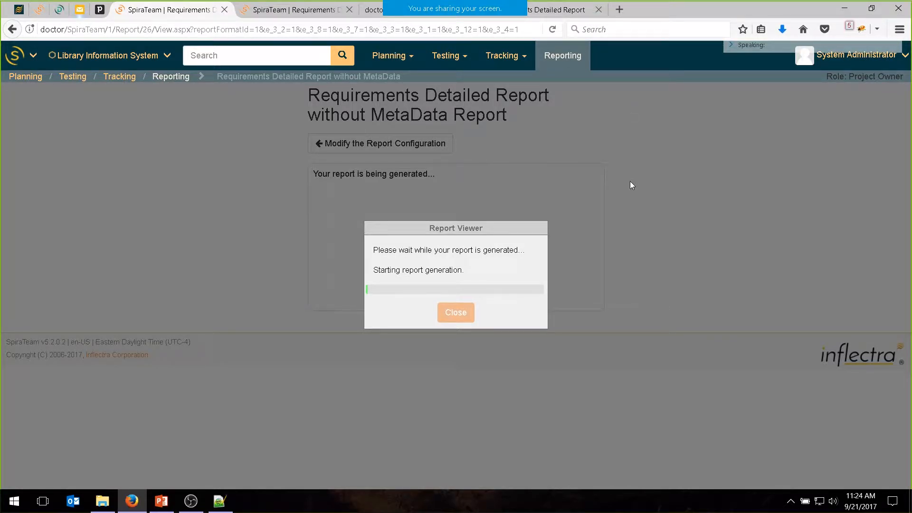
{"action": "mouse_move", "coordinate": [404, 7]}
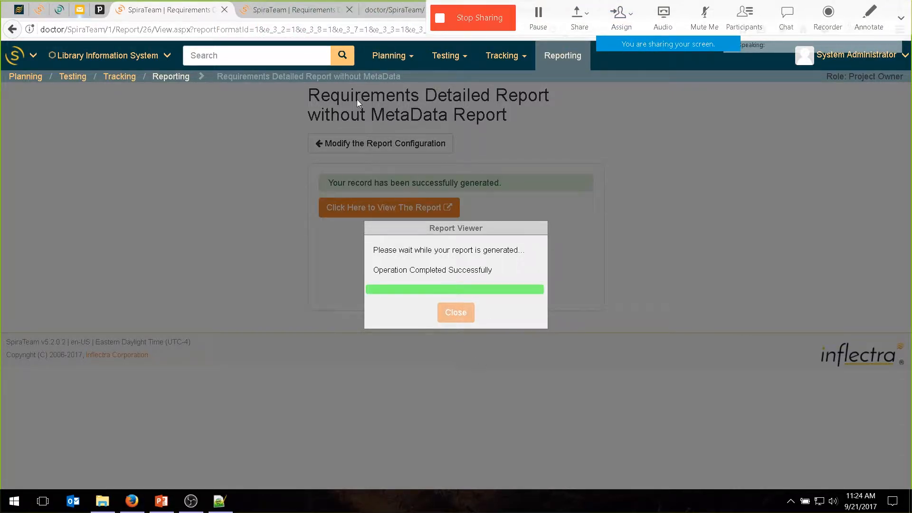
{"action": "left_click", "coordinate": [444, 315]}
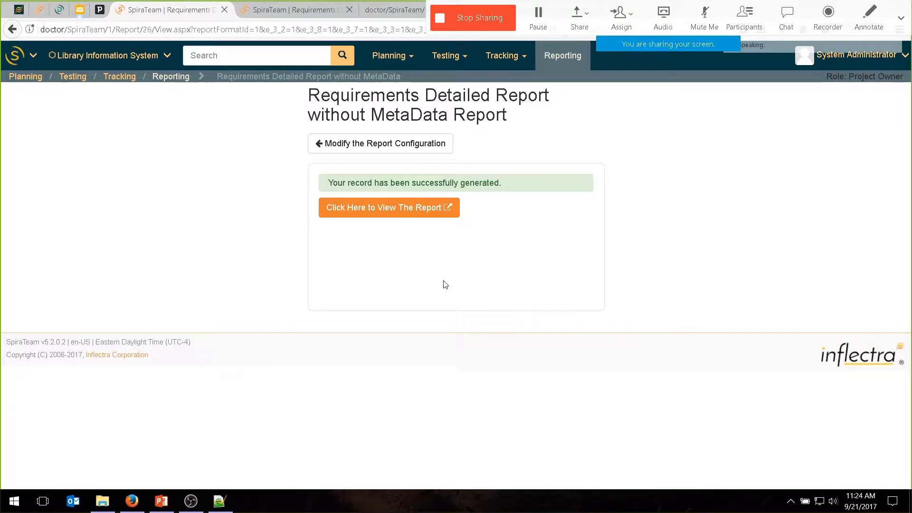
{"action": "left_click", "coordinate": [417, 215]}
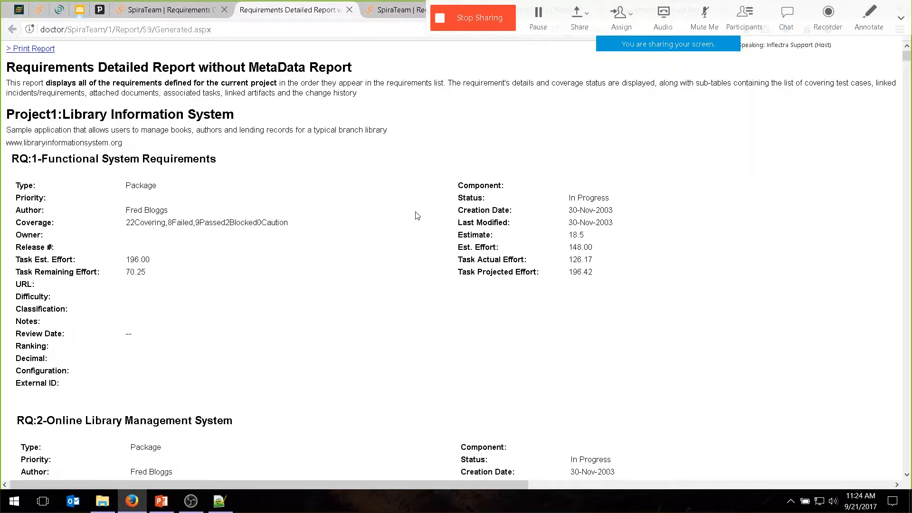
Step: Highlight the project website in the generated report, and return to the Administration page with the leftover report tabs closed
{"action": "left_click_drag", "start_coordinate": [148, 140], "coordinate": [2, 148]}
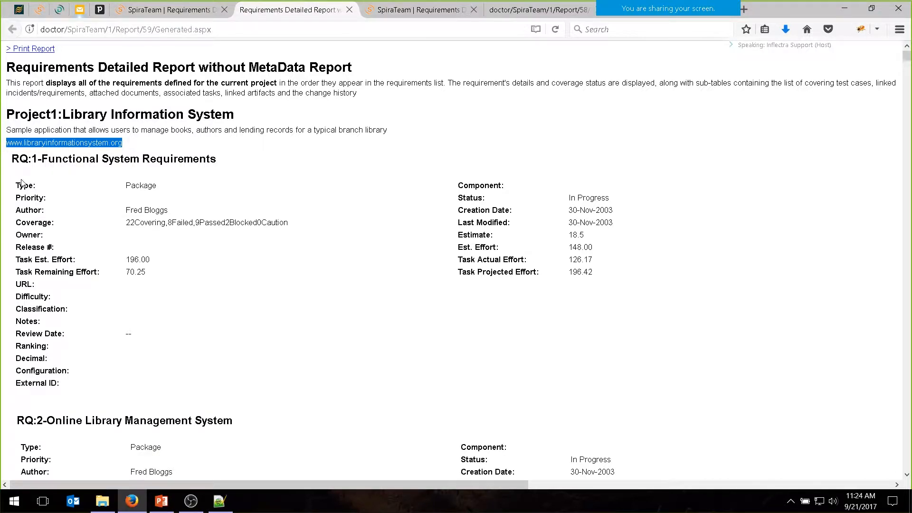
{"action": "left_click", "coordinate": [170, 9]}
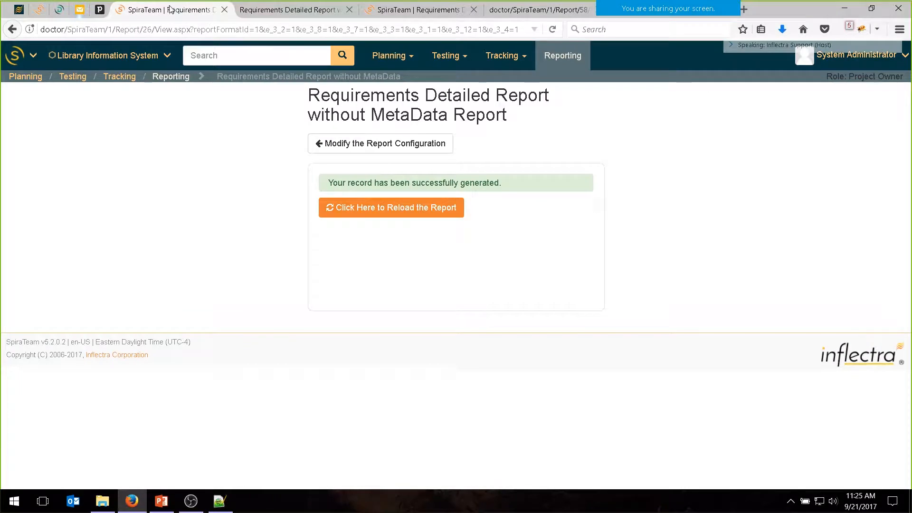
{"action": "left_click", "coordinate": [33, 55]}
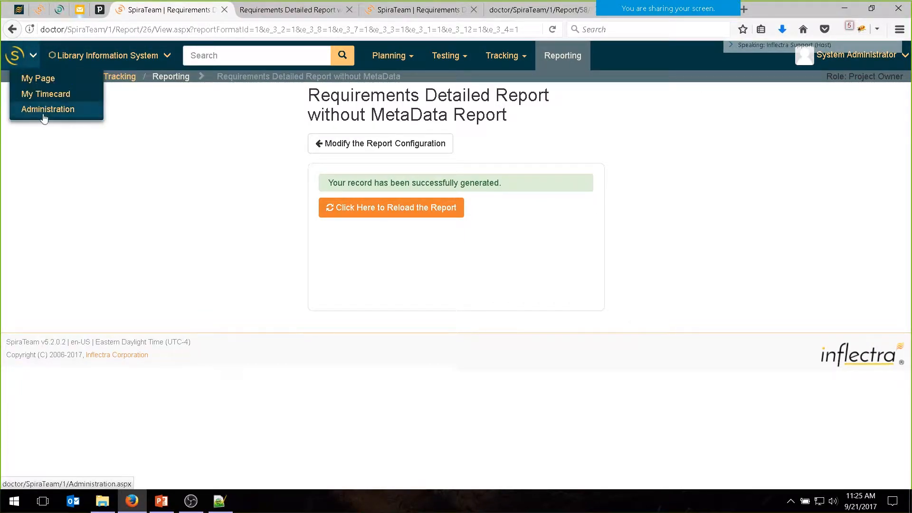
{"action": "left_click", "coordinate": [44, 109]}
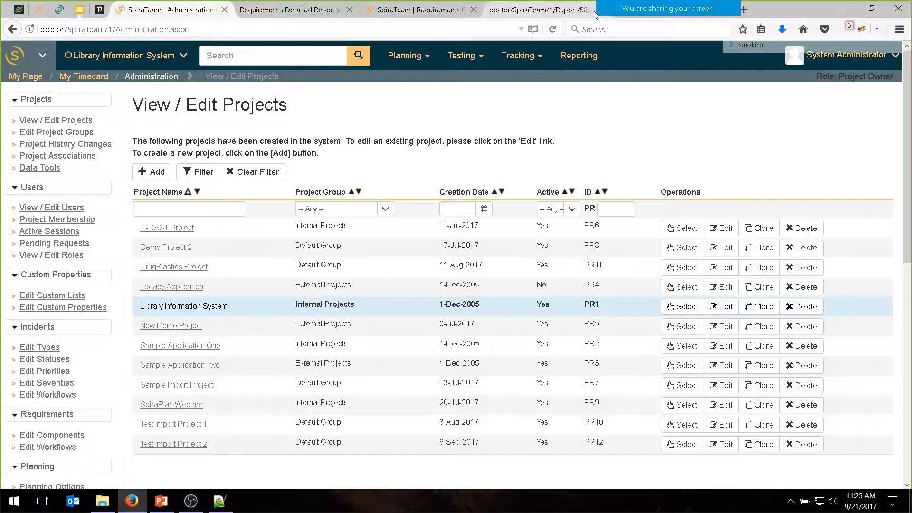
{"action": "left_click", "coordinate": [350, 9]}
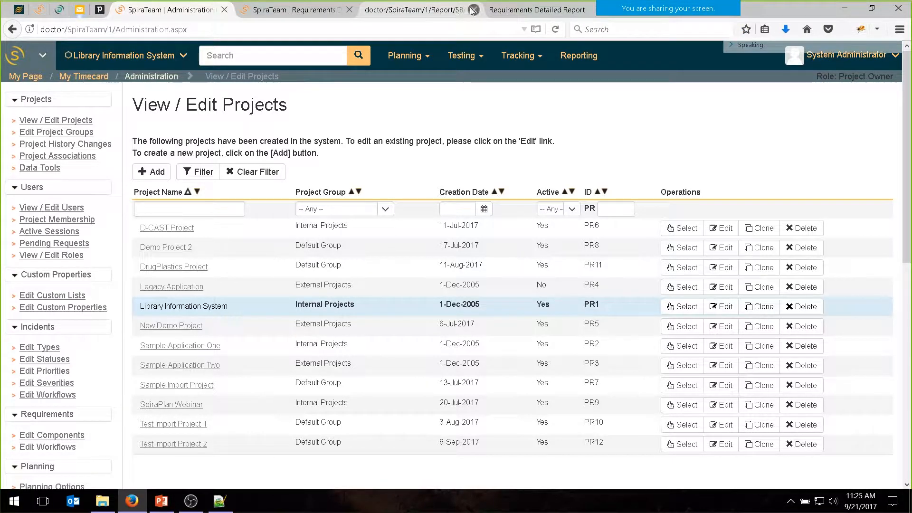
{"action": "left_click", "coordinate": [473, 9]}
{"action": "left_click", "coordinate": [473, 9]}
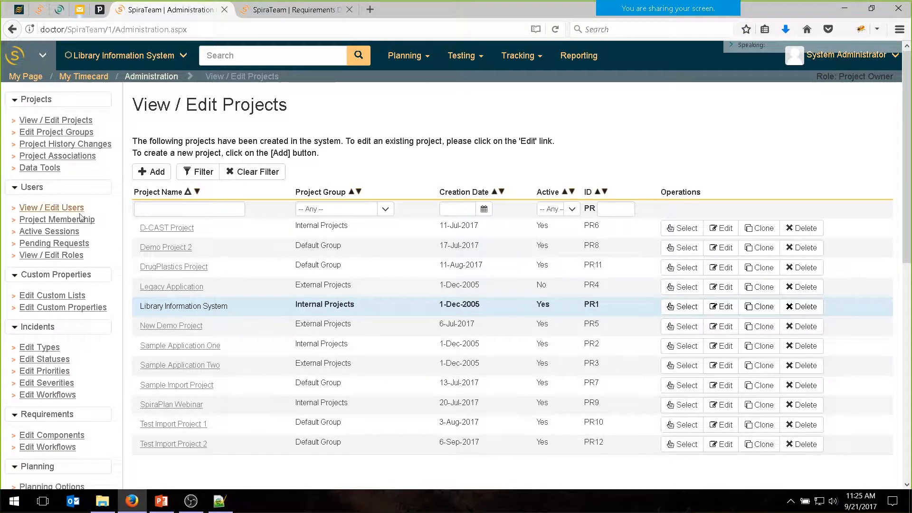
Step: Collapse every section of the administration navigation except System, from Integration up to Projects, Users and Custom Properties
{"action": "scroll", "coordinate": [81, 217], "scroll_direction": "down", "scroll_amount": 8}
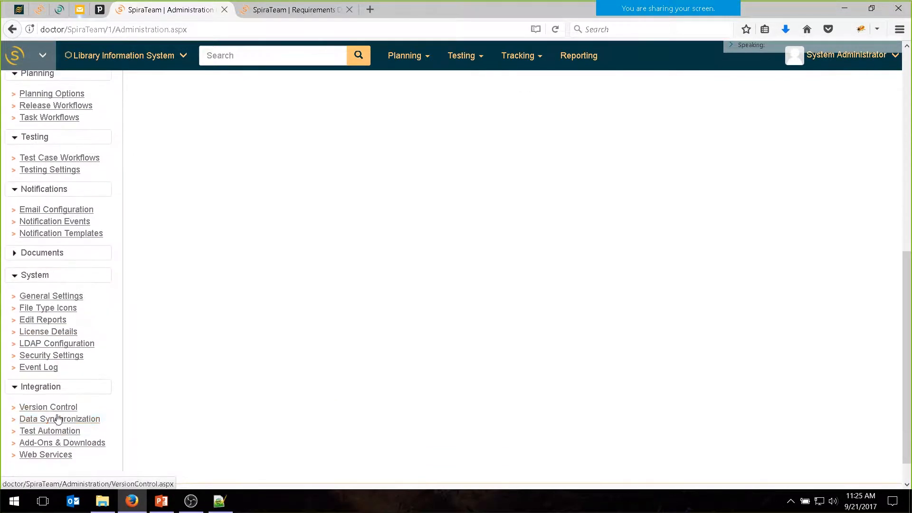
{"action": "left_click", "coordinate": [14, 387]}
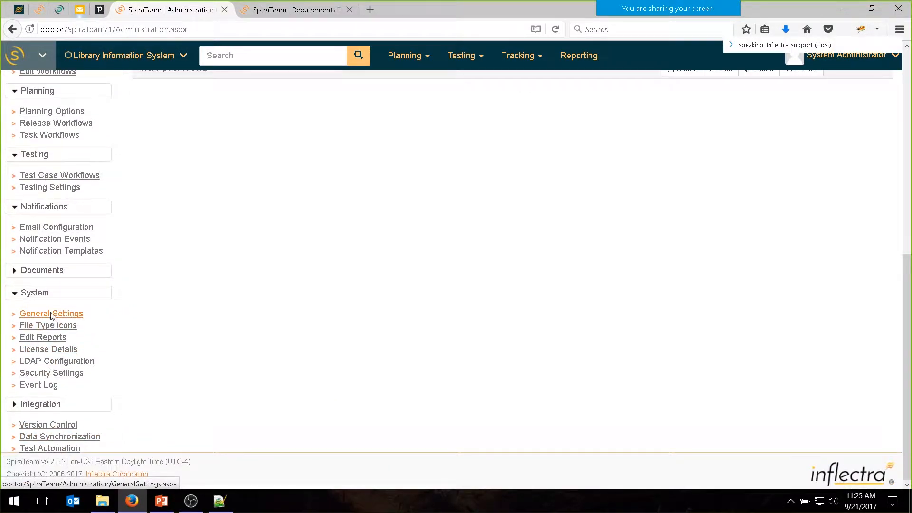
{"action": "scroll", "coordinate": [52, 316], "scroll_direction": "up", "scroll_amount": 1}
{"action": "left_click", "coordinate": [15, 225]}
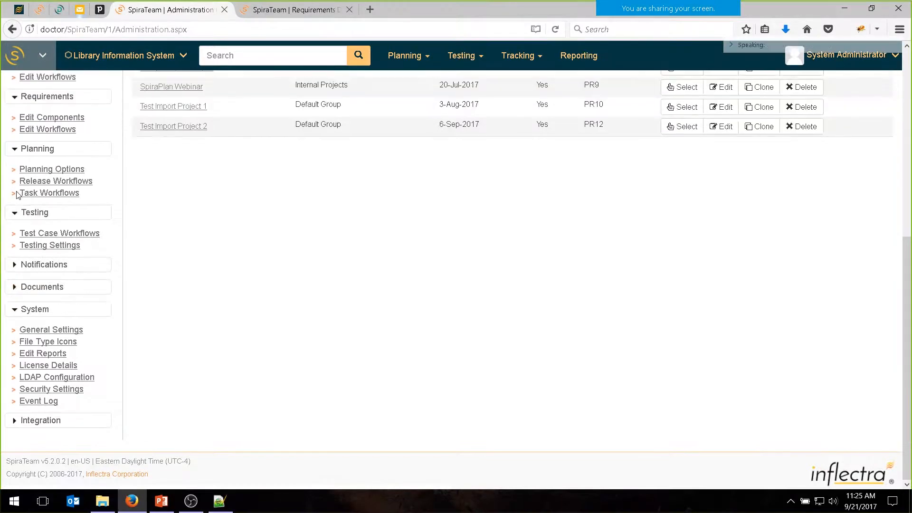
{"action": "left_click", "coordinate": [15, 150]}
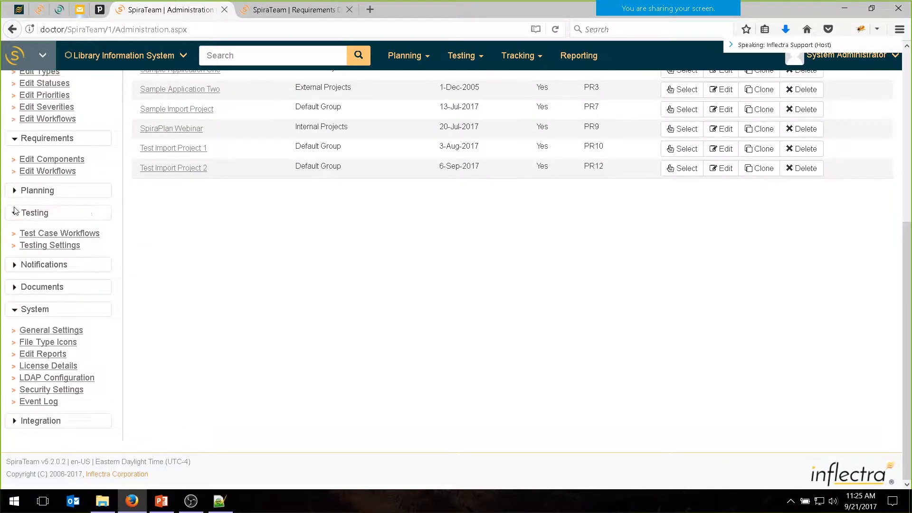
{"action": "left_click", "coordinate": [14, 212]}
{"action": "left_click", "coordinate": [15, 167]}
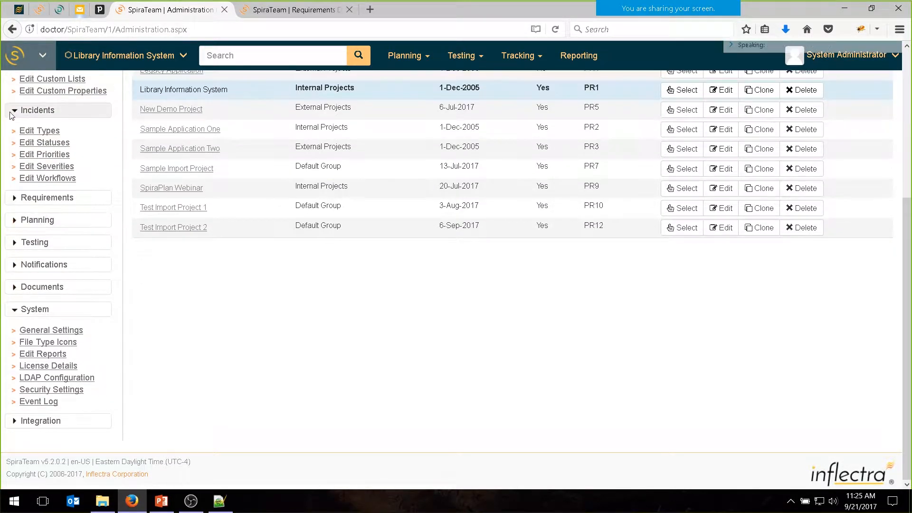
{"action": "left_click", "coordinate": [14, 110]}
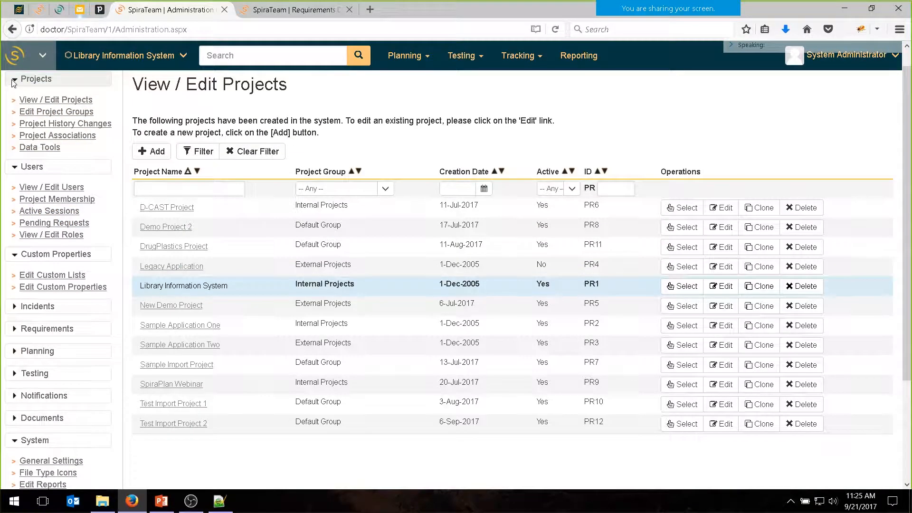
{"action": "left_click", "coordinate": [13, 81]}
{"action": "left_click", "coordinate": [14, 101]}
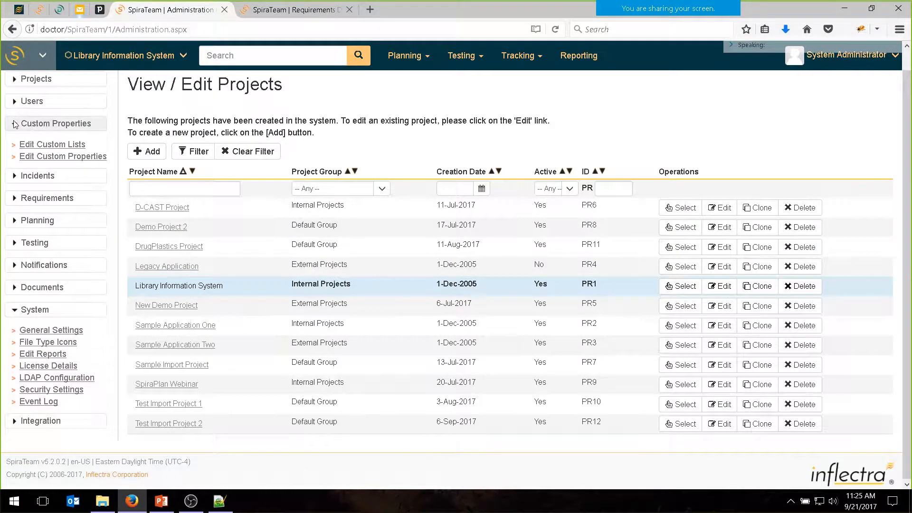
{"action": "left_click", "coordinate": [14, 125]}
Step: Open Requirements Detailed Report without MetaData for editing and customize its Requirements Details standard section
{"action": "left_click", "coordinate": [43, 340]}
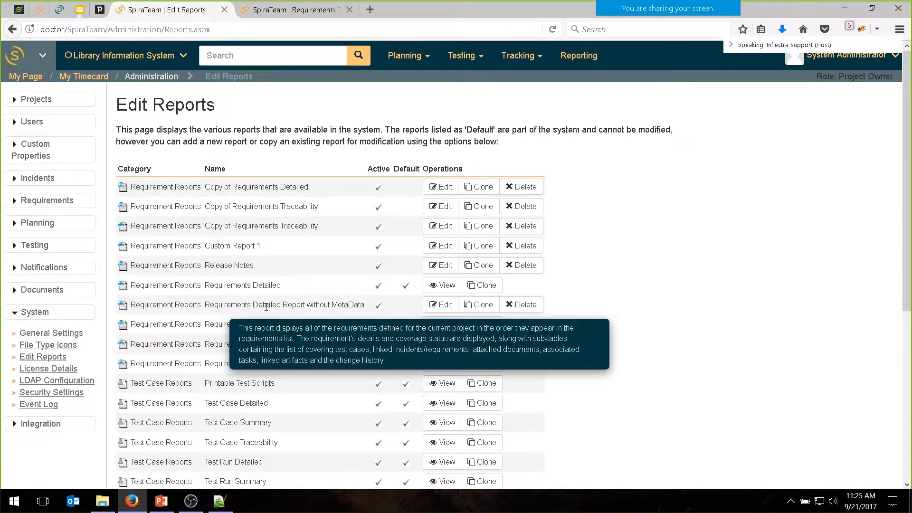
{"action": "left_click", "coordinate": [436, 307]}
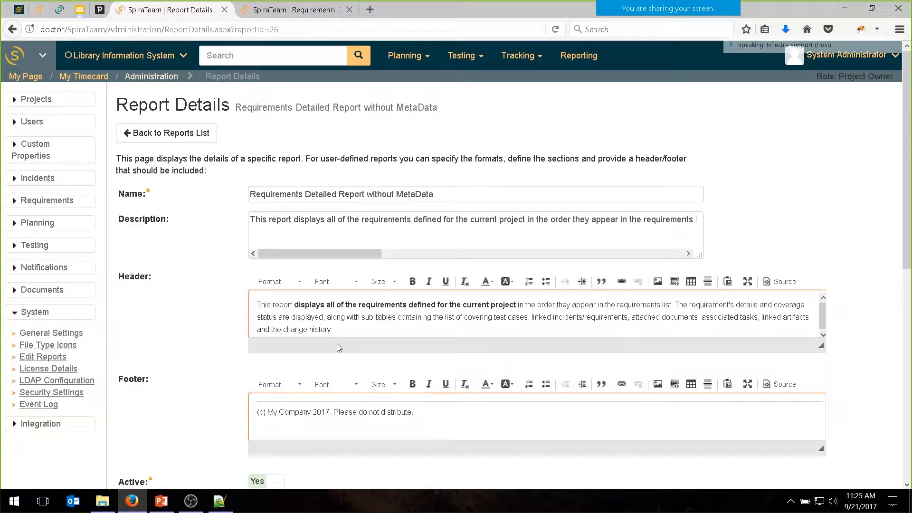
{"action": "scroll", "coordinate": [339, 348], "scroll_direction": "down", "scroll_amount": 8}
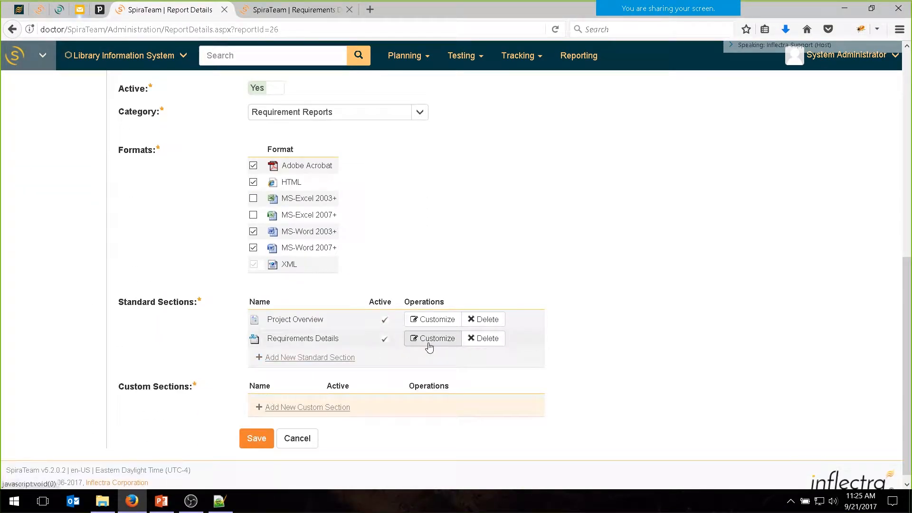
{"action": "left_click", "coordinate": [429, 344]}
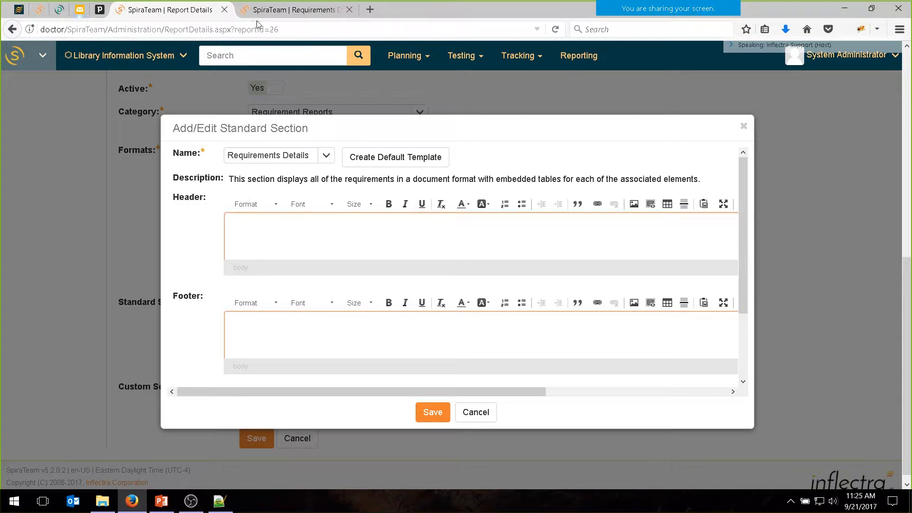
Step: Write the section header "This section displays all of the requirements with the information under it:" beneath a Heading 2 title "Requirements List"
{"action": "left_click", "coordinate": [269, 216]}
{"action": "type", "text": "This section displays all of  the"}
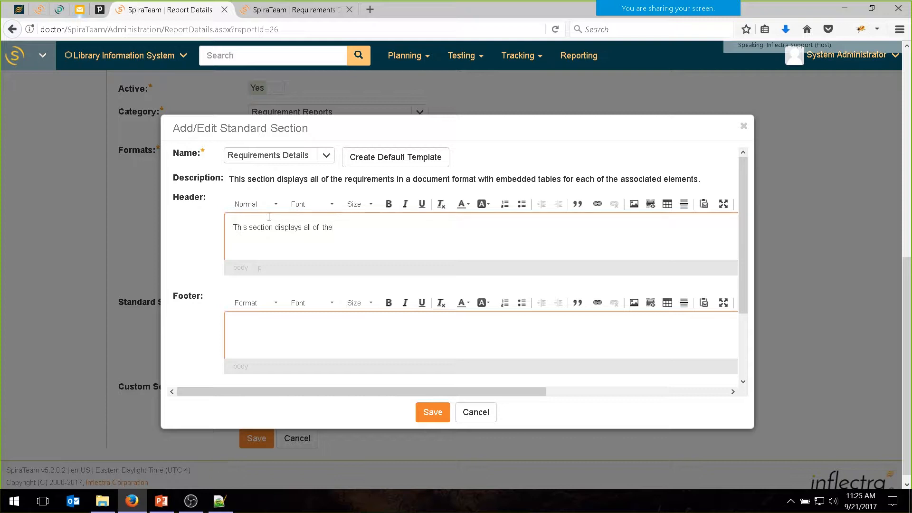
{"action": "type", "text": " requirements with the information under it:"}
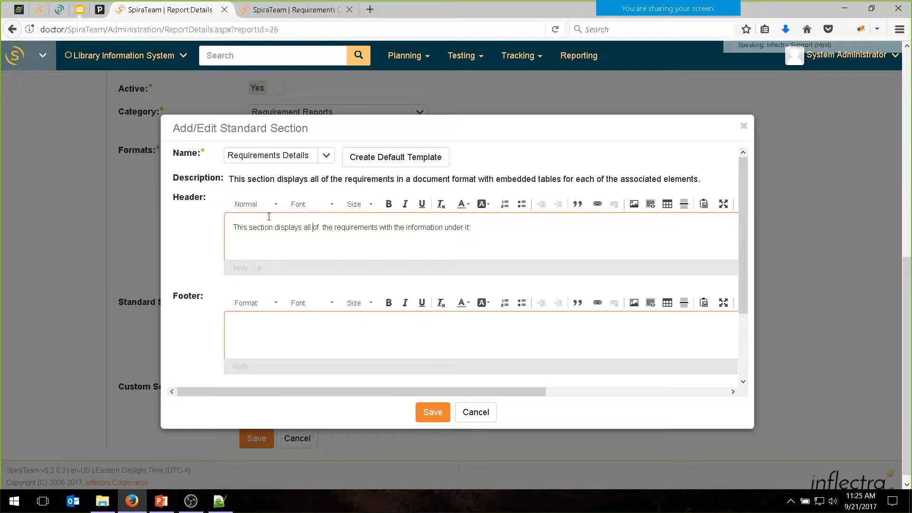
{"action": "key", "text": "Home"}
{"action": "key", "text": "Return"}
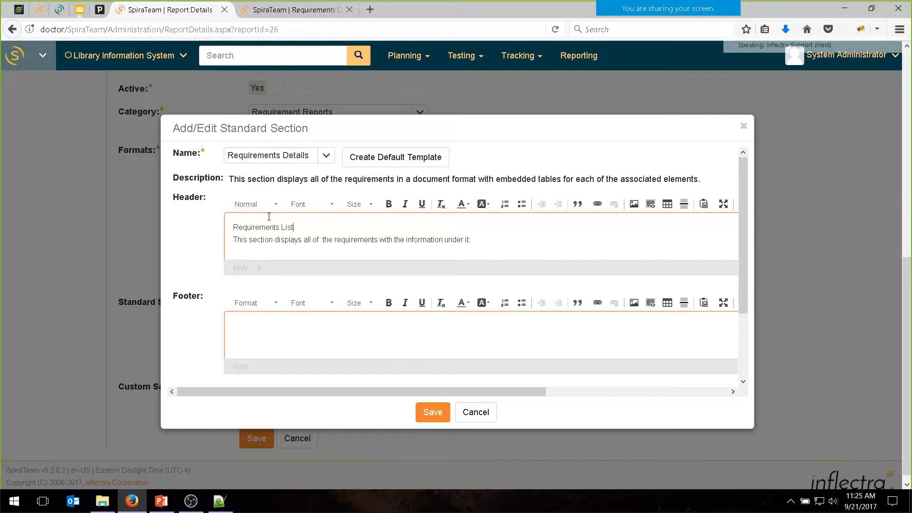
{"action": "left_click", "coordinate": [252, 204]}
{"action": "left_click", "coordinate": [269, 277]}
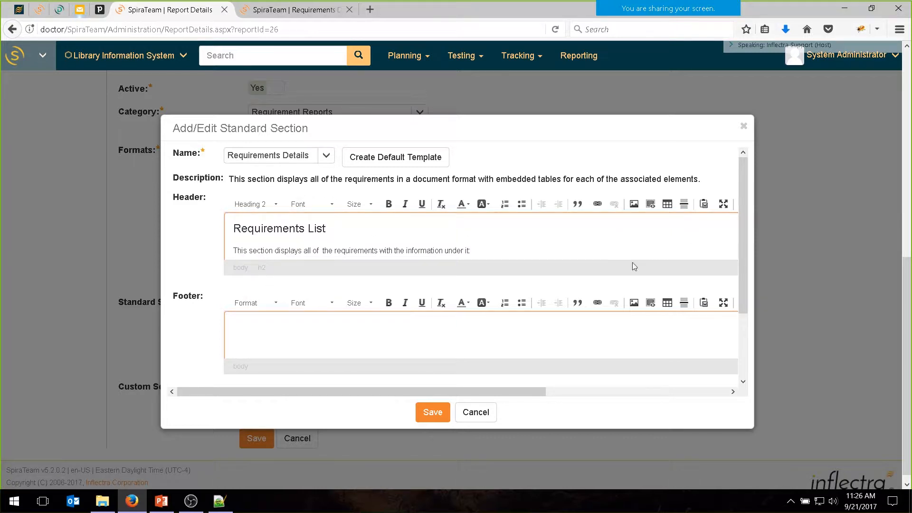
Step: Copy the Requirements Details section's whole XSLT template into Notepad++, replacing the existing text, and return to its beginning
{"action": "left_click", "coordinate": [341, 333]}
{"action": "scroll", "coordinate": [341, 332], "scroll_direction": "down", "scroll_amount": 3}
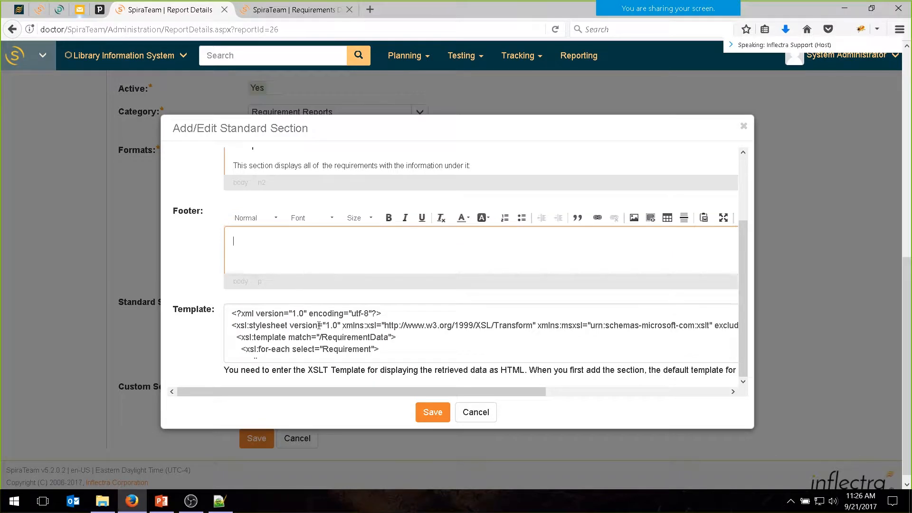
{"action": "left_click", "coordinate": [362, 322]}
{"action": "key", "text": "ctrl+a"}
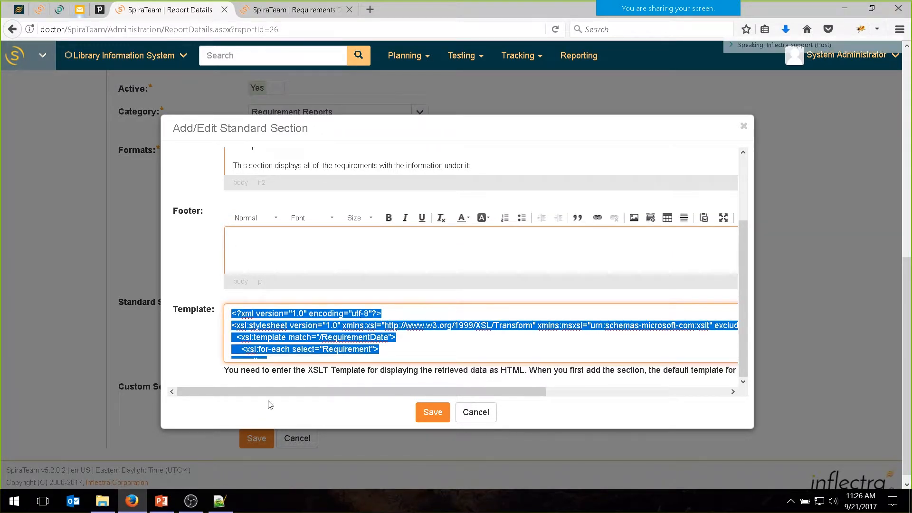
{"action": "left_click", "coordinate": [220, 503]}
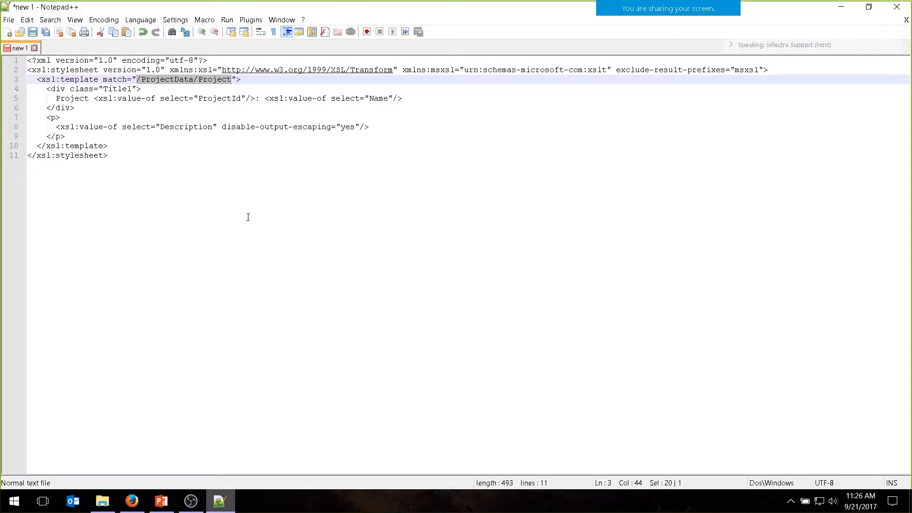
{"action": "key", "text": "ctrl+a"}
{"action": "key", "text": "ctrl+v"}
{"action": "scroll", "coordinate": [264, 144], "scroll_direction": "up", "scroll_amount": 12}
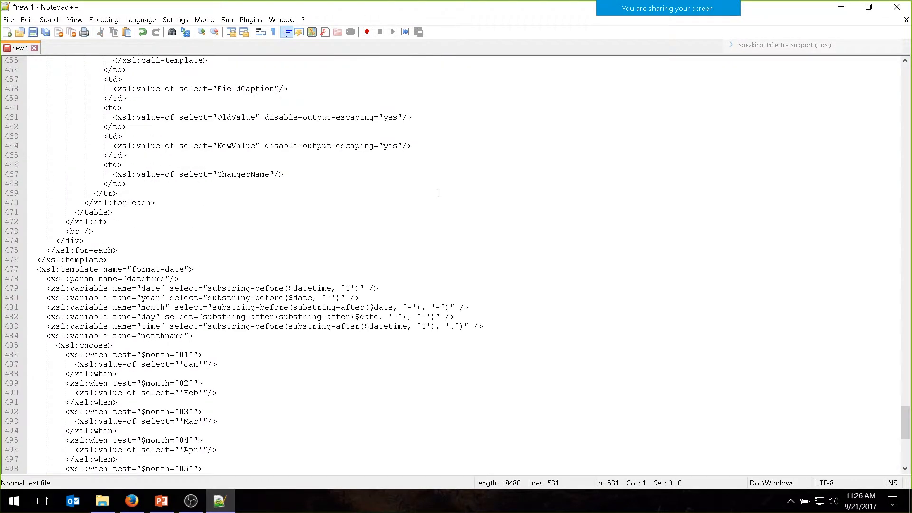
{"action": "left_click_drag", "start_coordinate": [906, 423], "coordinate": [907, 61]}
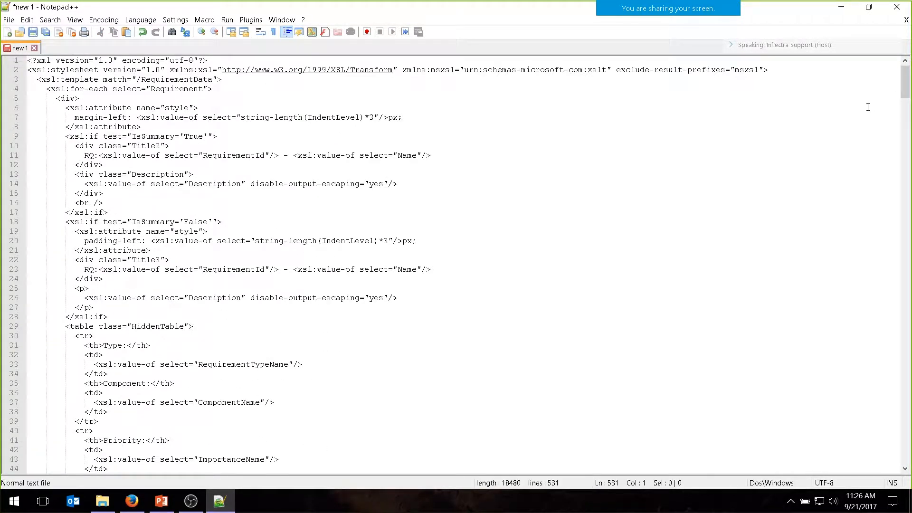
Step: In Firefox's other SpiraTeam page, generate the Requirements Detailed Report without MetaData in HTML format
{"action": "left_click", "coordinate": [132, 502]}
{"action": "left_click", "coordinate": [293, 6]}
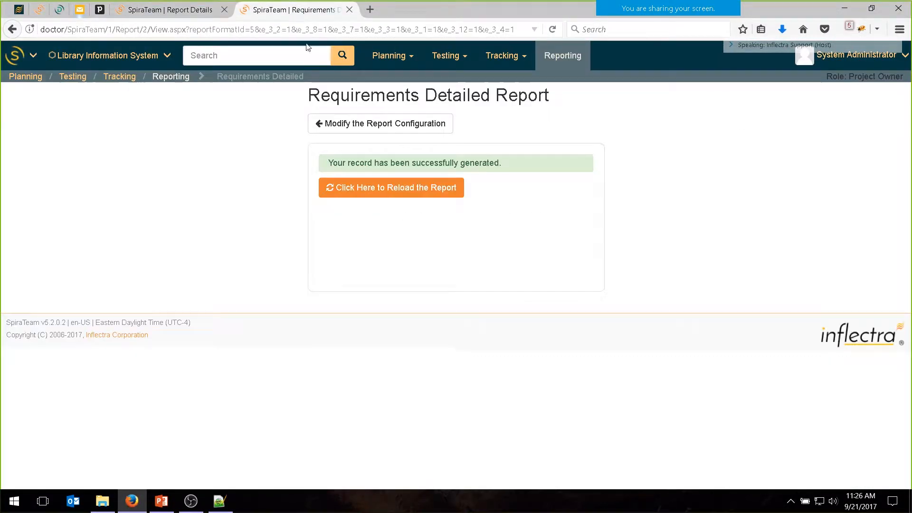
{"action": "left_click", "coordinate": [374, 133]}
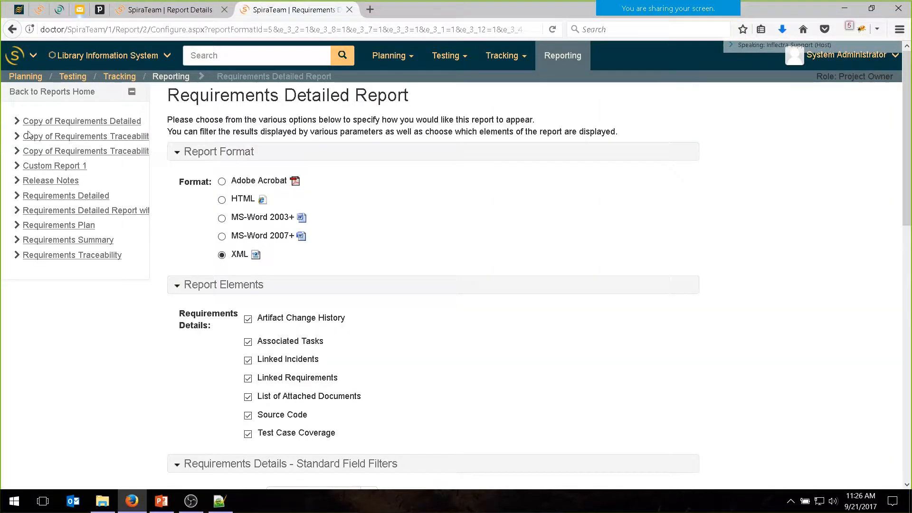
{"action": "left_click", "coordinate": [119, 211]}
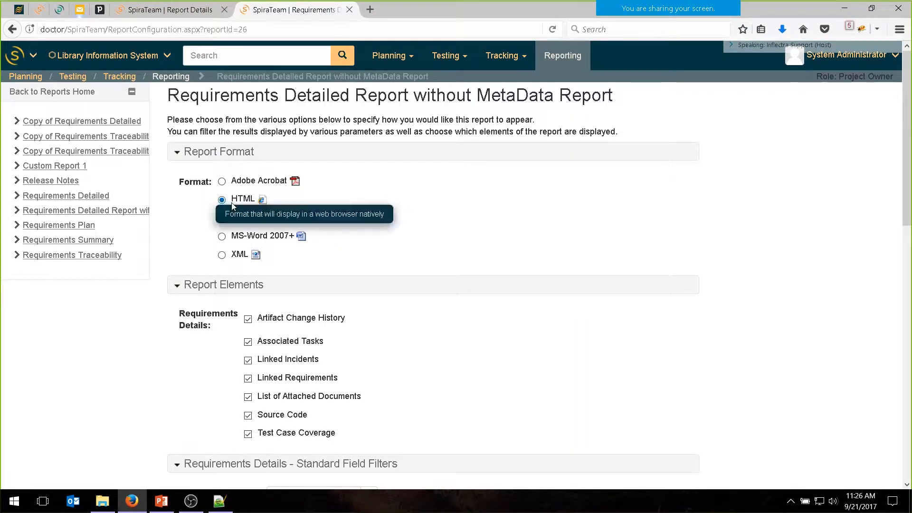
{"action": "scroll", "coordinate": [372, 377], "scroll_direction": "down", "scroll_amount": 15}
{"action": "left_click", "coordinate": [294, 416]}
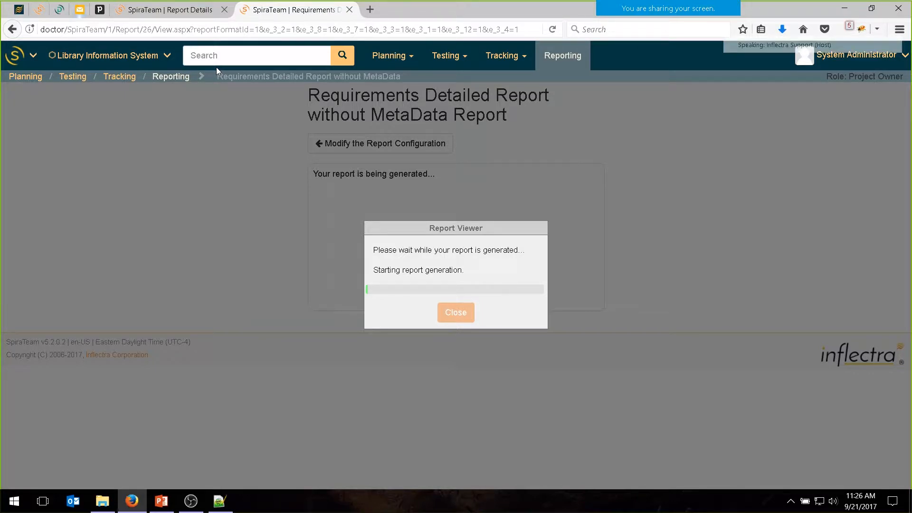
Step: In Notepad++, delete the whole HiddenTable metadata table, including its custom property rows, and the leftover empty line from the XSLT template
{"action": "left_click", "coordinate": [188, 15]}
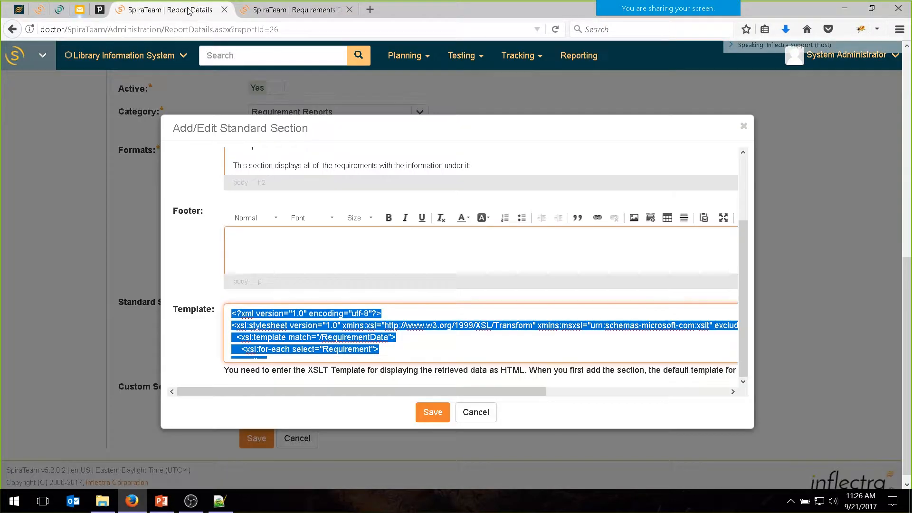
{"action": "left_click", "coordinate": [219, 501]}
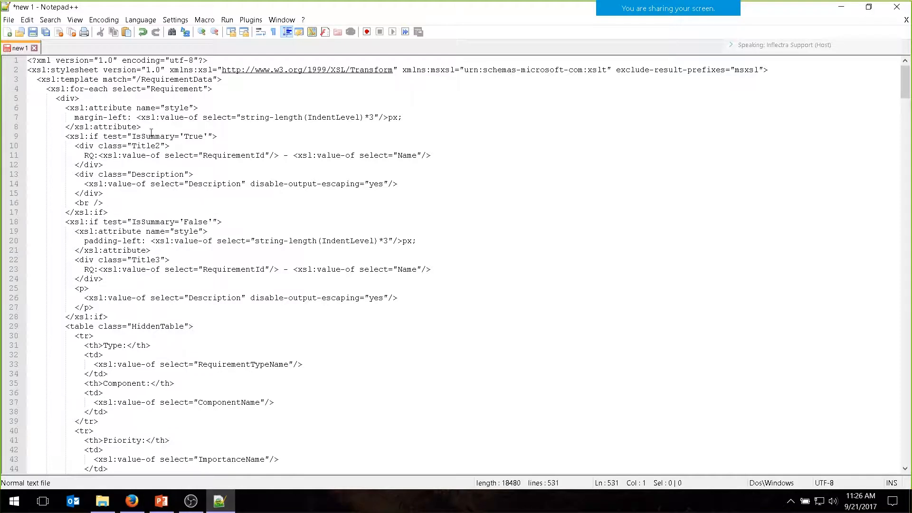
{"action": "left_click", "coordinate": [105, 164]}
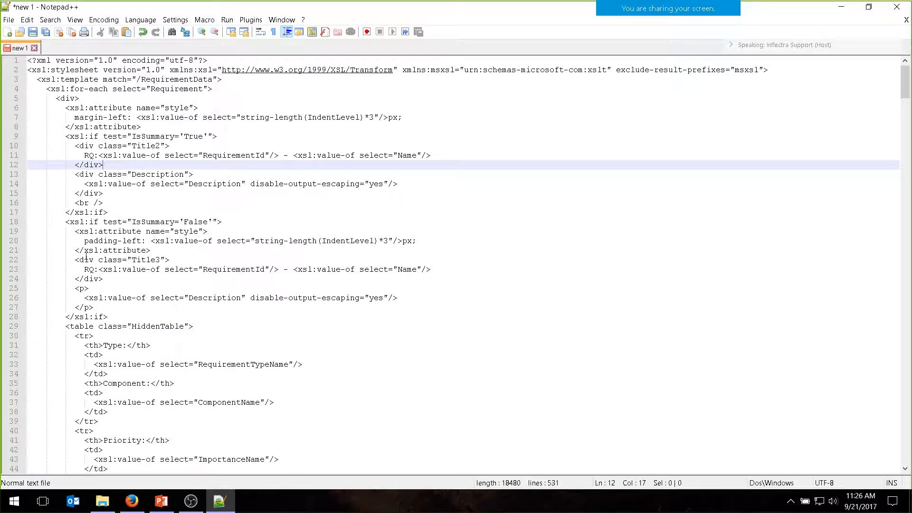
{"action": "scroll", "coordinate": [86, 257], "scroll_direction": "down", "scroll_amount": 2}
{"action": "left_click", "coordinate": [135, 257]}
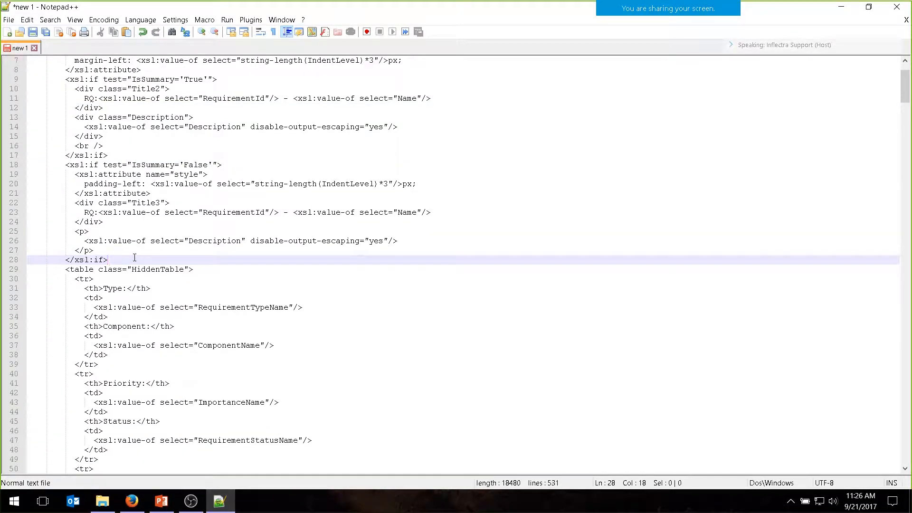
{"action": "key", "text": "Right"}
{"action": "key", "text": "shift+Down"}
{"action": "key", "text": "shift+Down"}
{"action": "key", "text": "shift+Down"}
{"action": "key", "text": "shift+Down"}
{"action": "key", "text": "shift+Down"}
{"action": "key", "text": "shift+Down"}
{"action": "key", "text": "shift+Down"}
{"action": "key", "text": "shift+Down"}
{"action": "key", "text": "shift+Down"}
{"action": "key", "text": "shift+Down"}
{"action": "key", "text": "shift+Down"}
{"action": "key", "text": "shift+Down"}
{"action": "key", "text": "shift+Down"}
{"action": "key", "text": "shift+Down"}
{"action": "key", "text": "shift+Down"}
{"action": "key", "text": "shift+Down"}
{"action": "key", "text": "shift+Down"}
{"action": "key", "text": "shift+Down"}
{"action": "key", "text": "shift+Down"}
{"action": "key", "text": "shift+Down"}
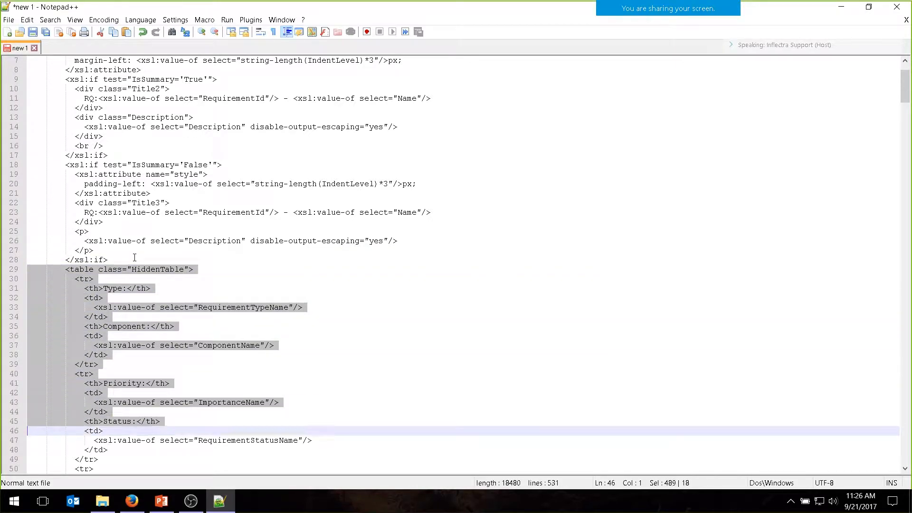
{"action": "scroll", "coordinate": [135, 260], "scroll_direction": "down", "scroll_amount": 4}
{"action": "scroll", "coordinate": [134, 261], "scroll_direction": "down", "scroll_amount": 20}
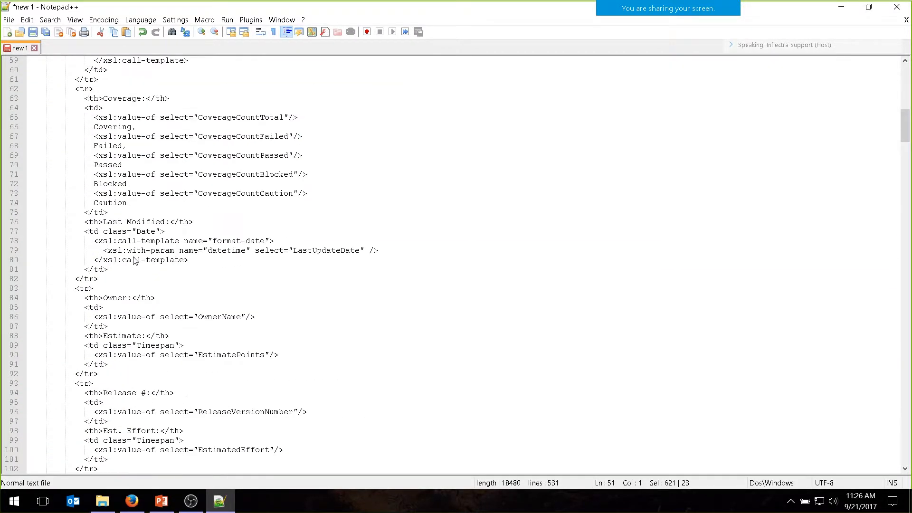
{"action": "scroll", "coordinate": [133, 262], "scroll_direction": "down", "scroll_amount": 4}
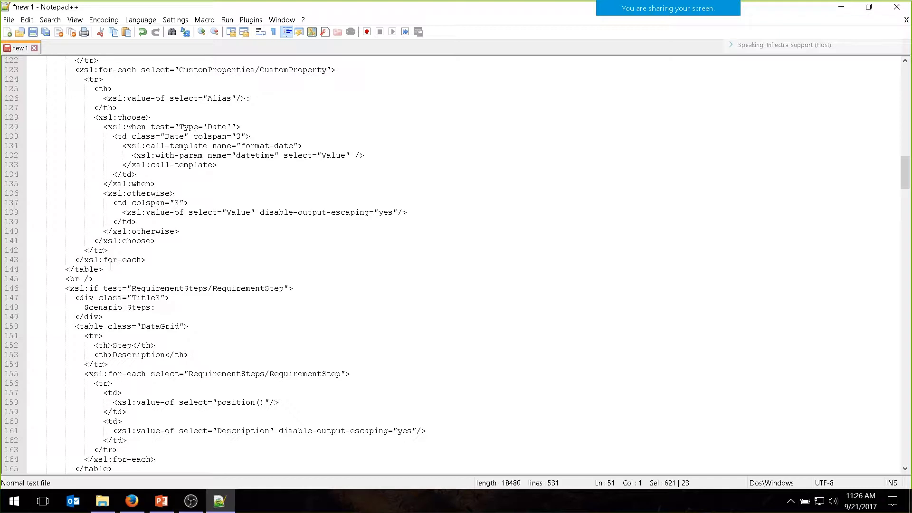
{"action": "left_click", "coordinate": [111, 267], "text": "shift"}
{"action": "key", "text": "Delete"}
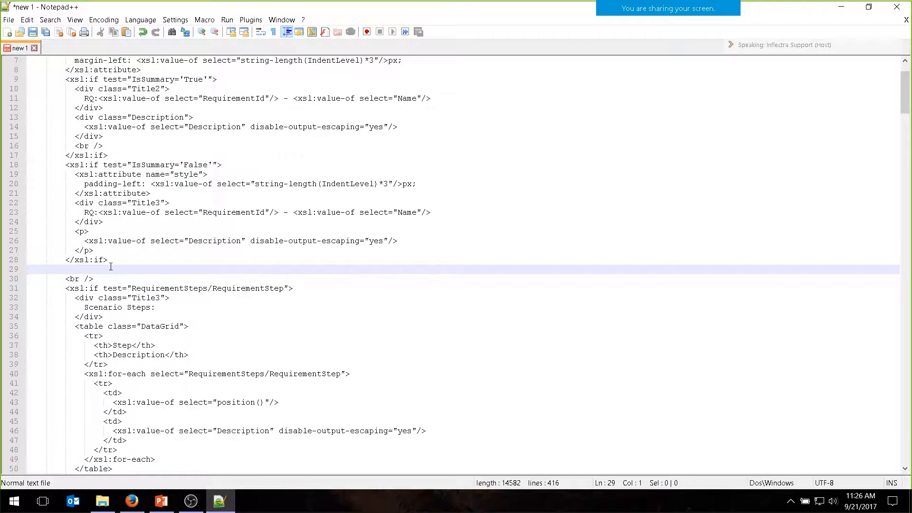
{"action": "key", "text": "Delete"}
Step: Replace the Requirements Details section's template in Firefox with the complete edited XSLT from Notepad++, then save the section and the report
{"action": "key", "text": "ctrl+a"}
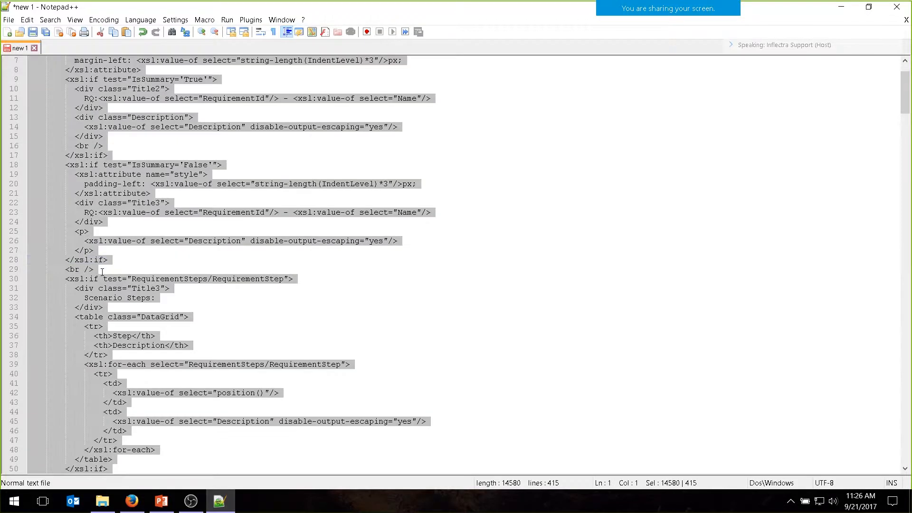
{"action": "left_click", "coordinate": [132, 501]}
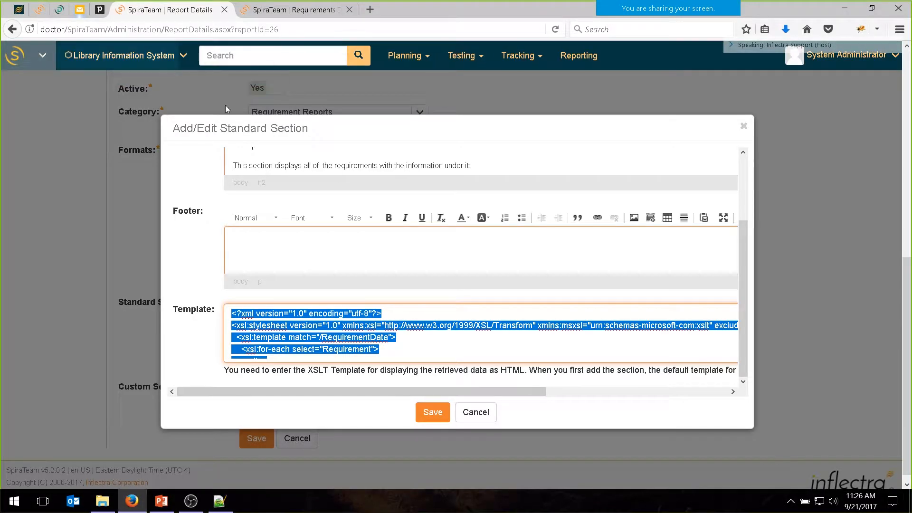
{"action": "key", "text": "ctrl+v"}
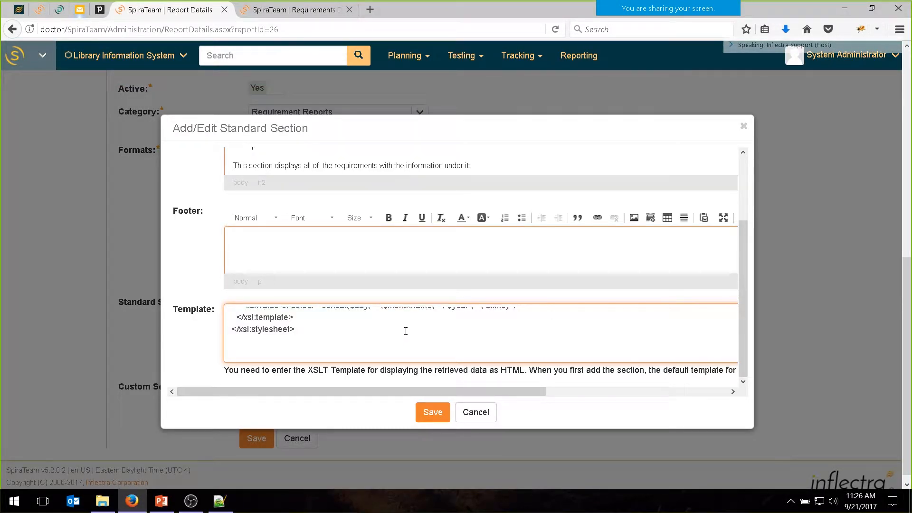
{"action": "key", "text": "BackSpace"}
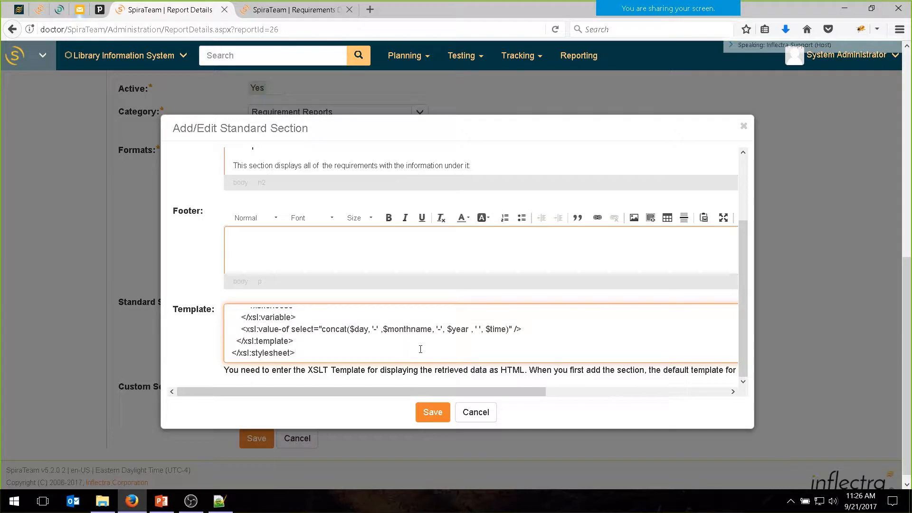
{"action": "left_click", "coordinate": [433, 412]}
{"action": "left_click", "coordinate": [257, 439]}
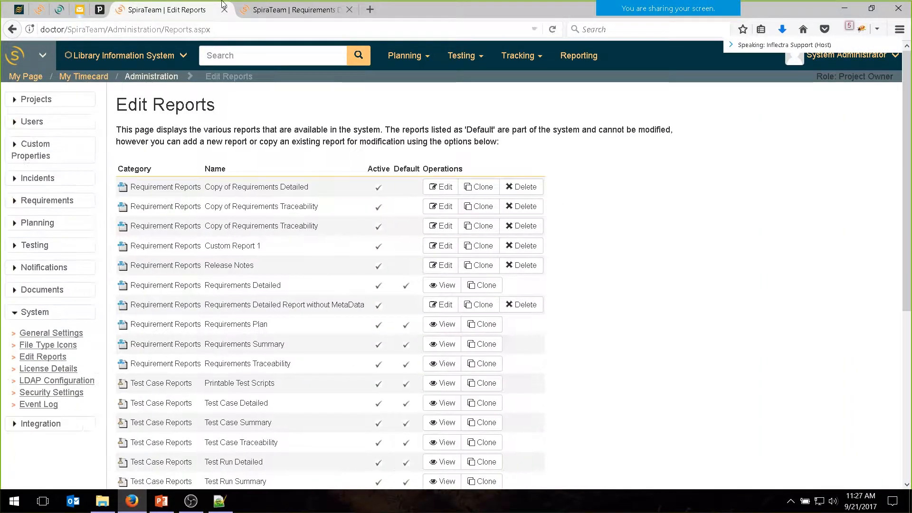
Step: Return to the report configuration on the other SpiraTeam page, regenerate the report in HTML format, and open it
{"action": "left_click", "coordinate": [290, 10]}
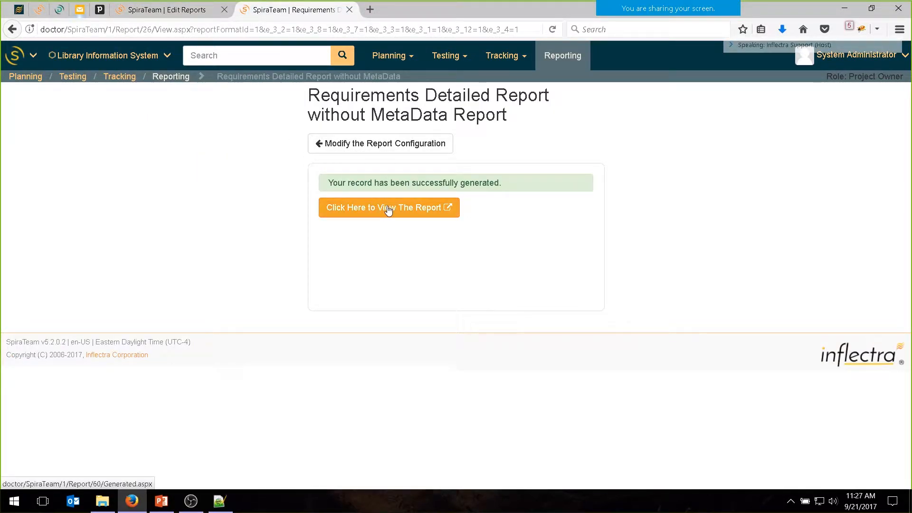
{"action": "left_click", "coordinate": [393, 148]}
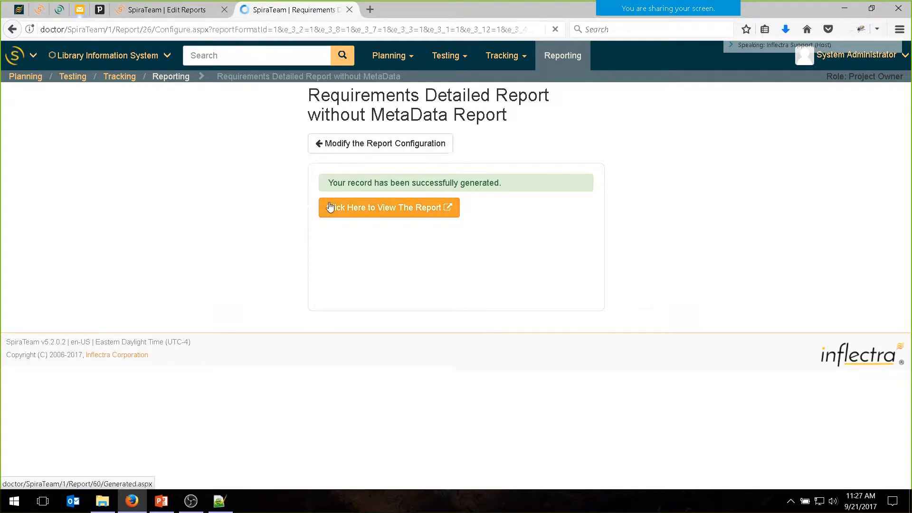
{"action": "scroll", "coordinate": [338, 380], "scroll_direction": "down", "scroll_amount": 8}
{"action": "scroll", "coordinate": [338, 380], "scroll_direction": "down", "scroll_amount": 5}
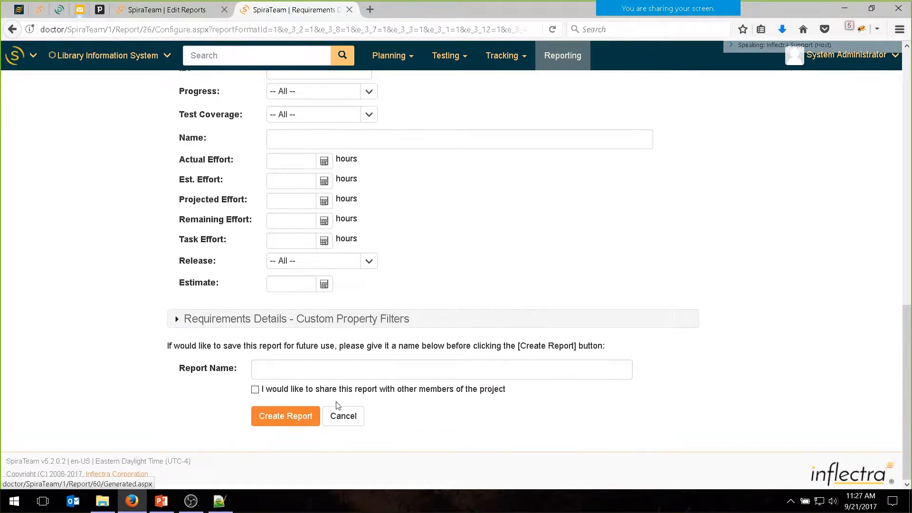
{"action": "left_click", "coordinate": [301, 415]}
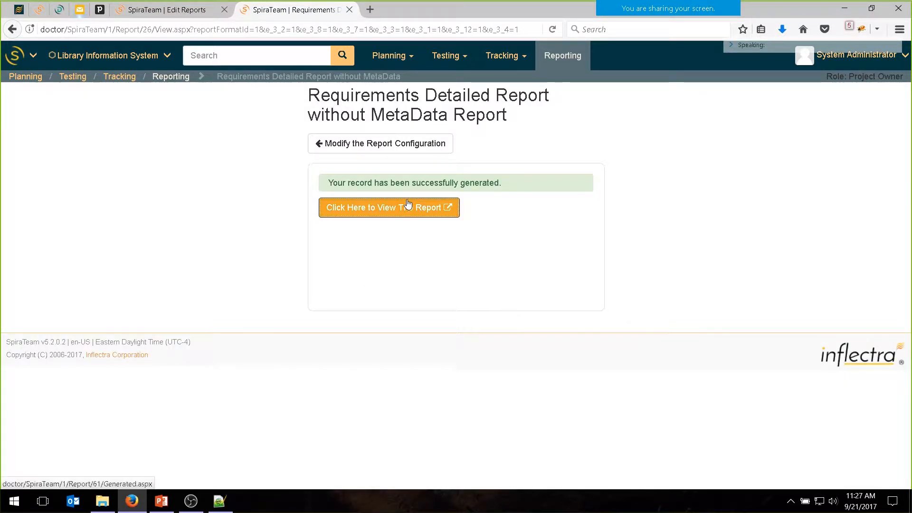
{"action": "left_click", "coordinate": [404, 206]}
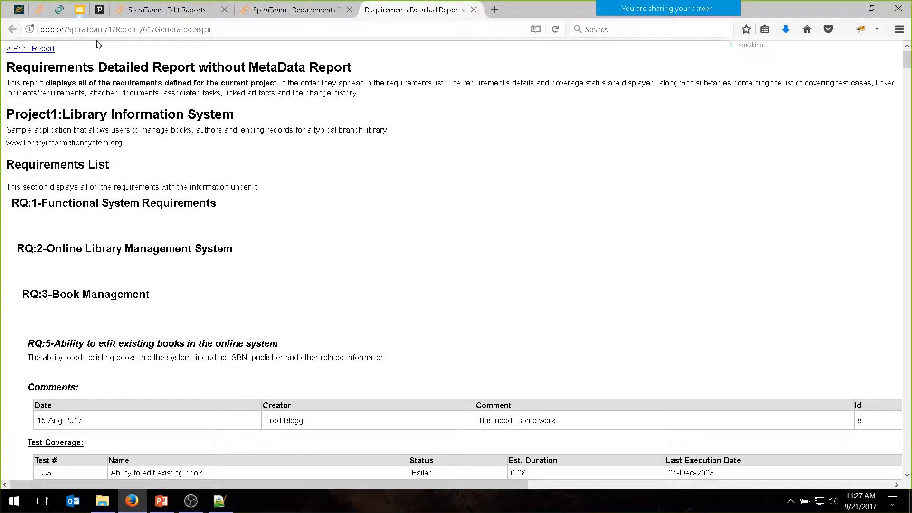
Step: Examine the generated report's project header, Requirements List introduction, and individual requirement entries with their sub-tables
{"action": "left_click_drag", "start_coordinate": [123, 144], "coordinate": [2, 145]}
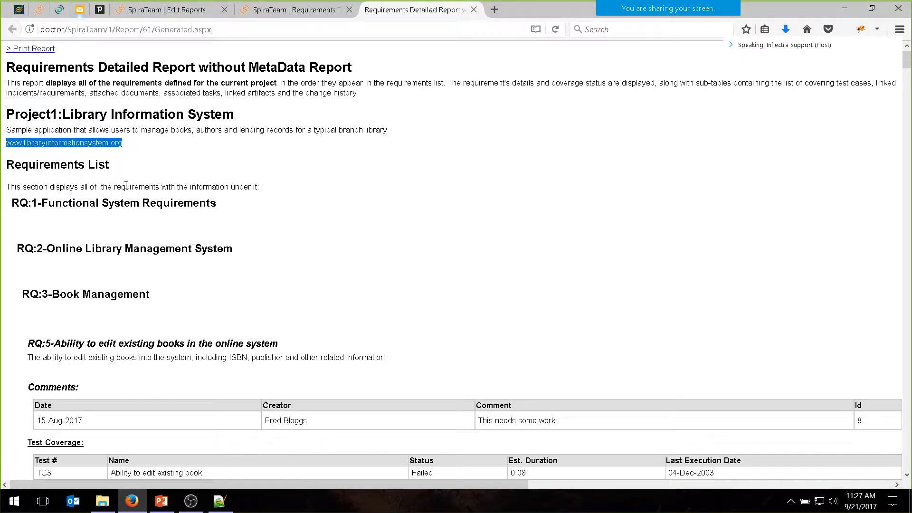
{"action": "left_click_drag", "start_coordinate": [134, 186], "coordinate": [1, 169]}
{"action": "left_click_drag", "start_coordinate": [282, 191], "coordinate": [2, 191]}
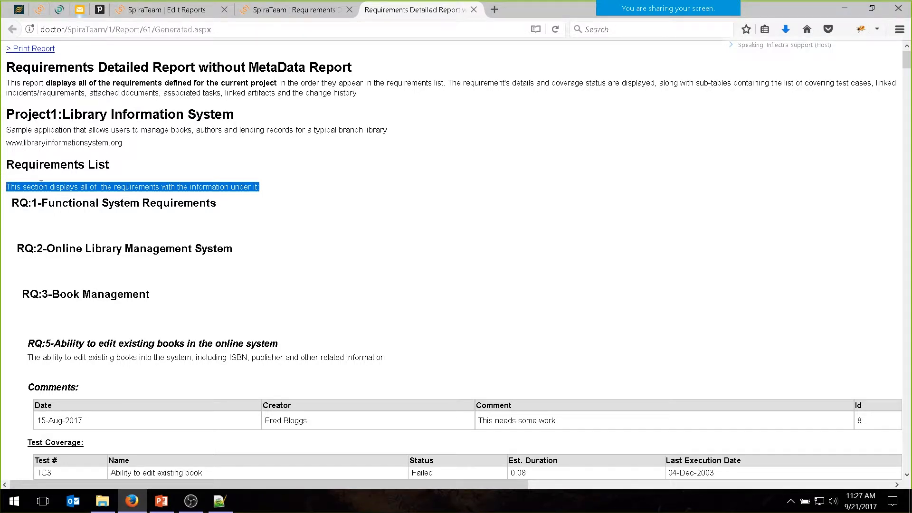
{"action": "scroll", "coordinate": [41, 184], "scroll_direction": "down", "scroll_amount": 3}
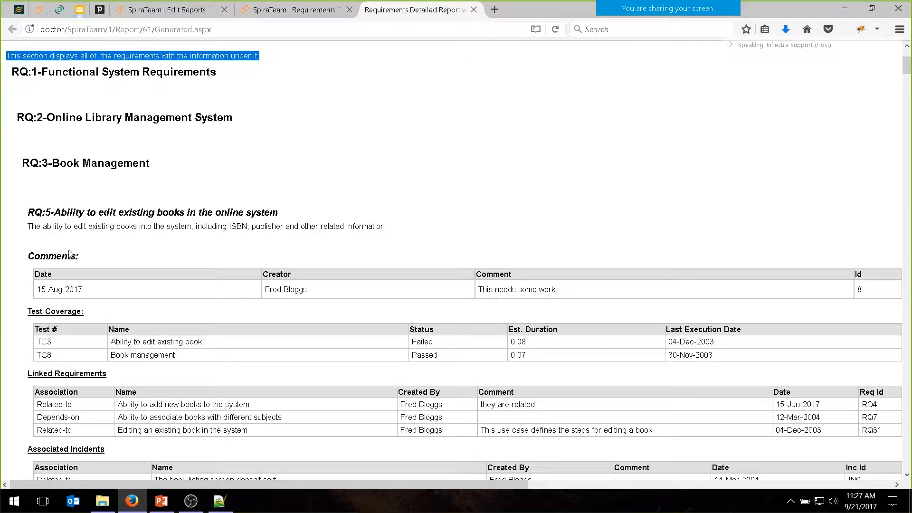
{"action": "scroll", "coordinate": [93, 313], "scroll_direction": "down", "scroll_amount": 4}
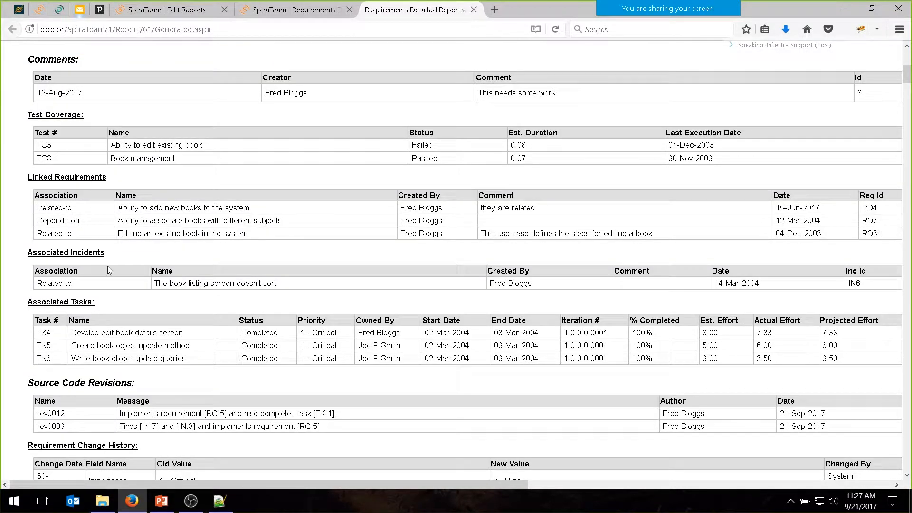
{"action": "scroll", "coordinate": [119, 323], "scroll_direction": "down", "scroll_amount": 4}
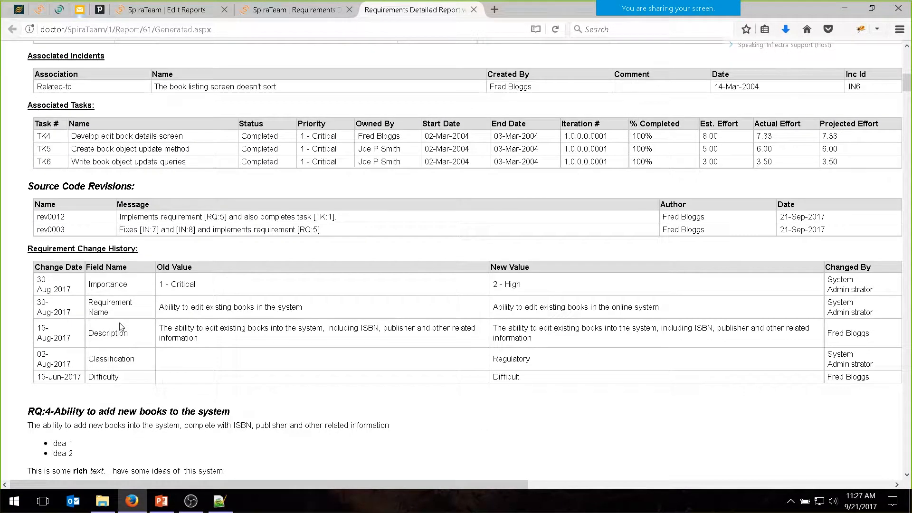
{"action": "scroll", "coordinate": [120, 327], "scroll_direction": "down", "scroll_amount": 3}
{"action": "scroll", "coordinate": [122, 327], "scroll_direction": "down", "scroll_amount": 18}
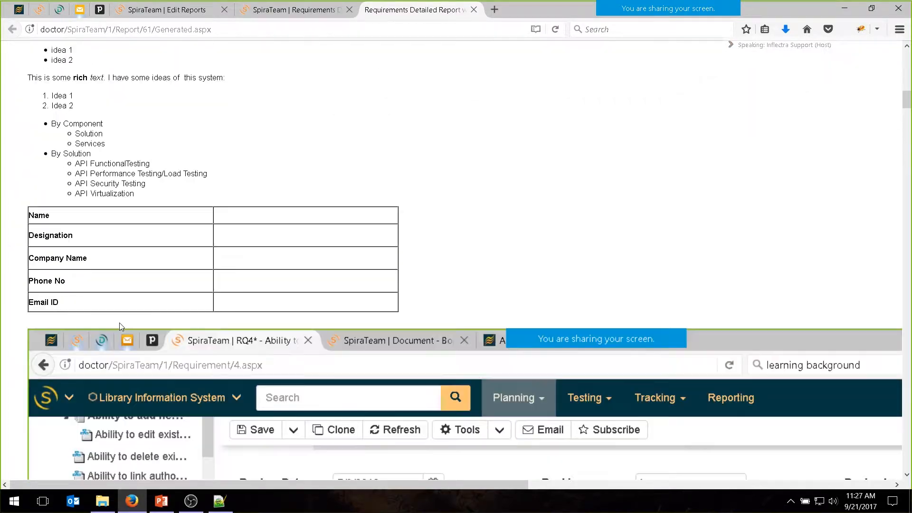
{"action": "scroll", "coordinate": [121, 327], "scroll_direction": "down", "scroll_amount": 6}
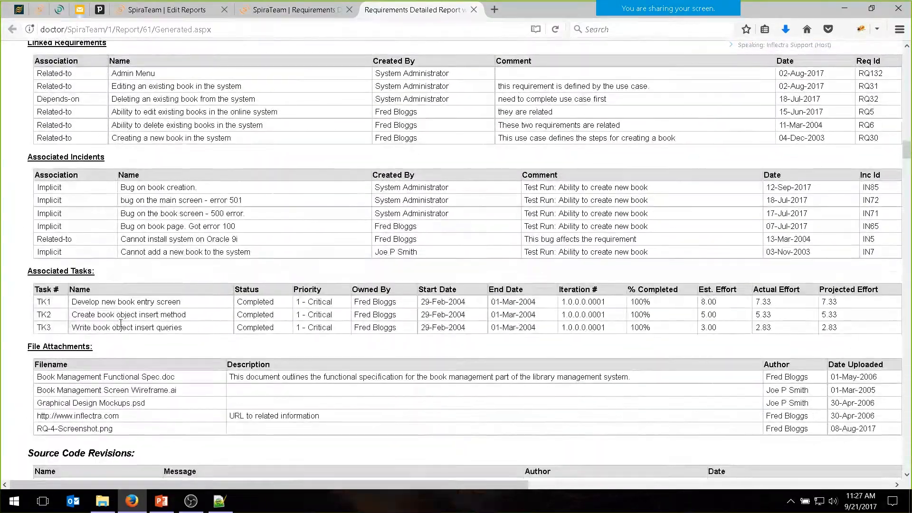
{"action": "scroll", "coordinate": [119, 328], "scroll_direction": "up", "scroll_amount": 15}
{"action": "scroll", "coordinate": [116, 331], "scroll_direction": "down", "scroll_amount": 8}
{"action": "scroll", "coordinate": [115, 328], "scroll_direction": "up", "scroll_amount": 20}
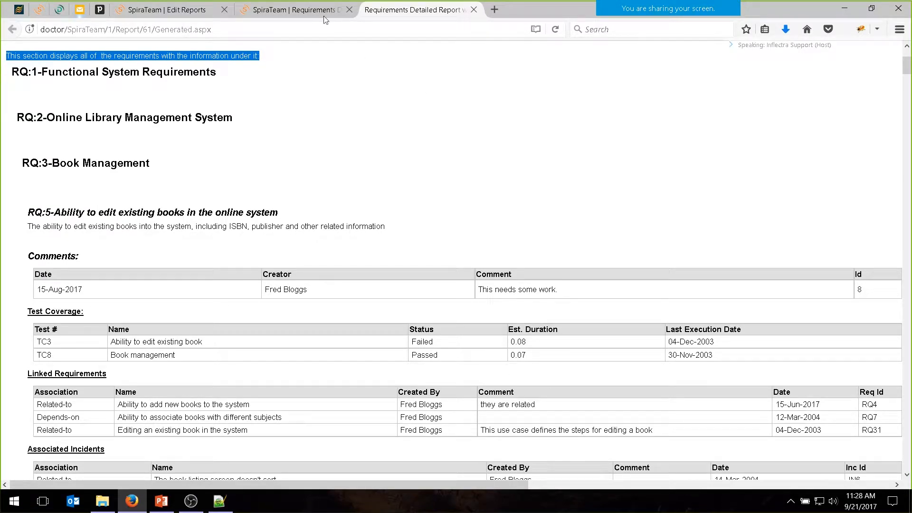
Step: Reopen the report configuration and generate the Requirements Detailed Report without MetaData in XML format
{"action": "left_click", "coordinate": [295, 7]}
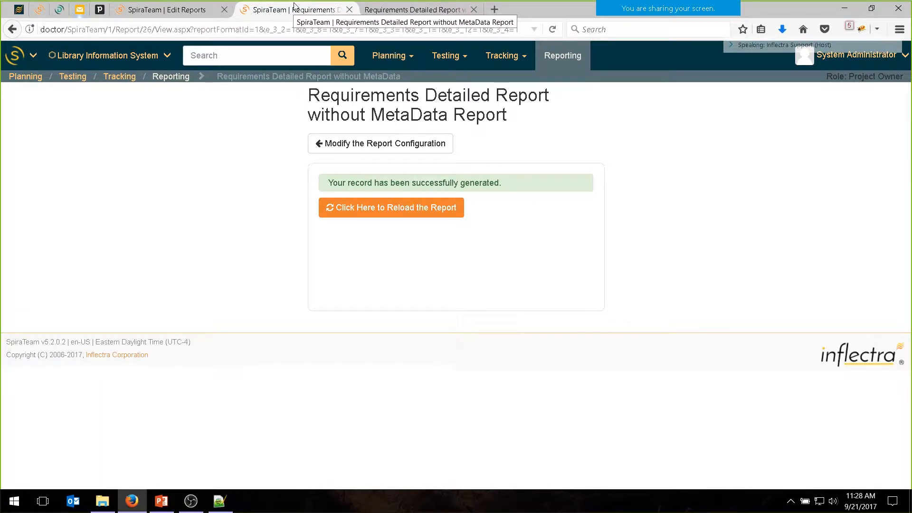
{"action": "left_click", "coordinate": [375, 146]}
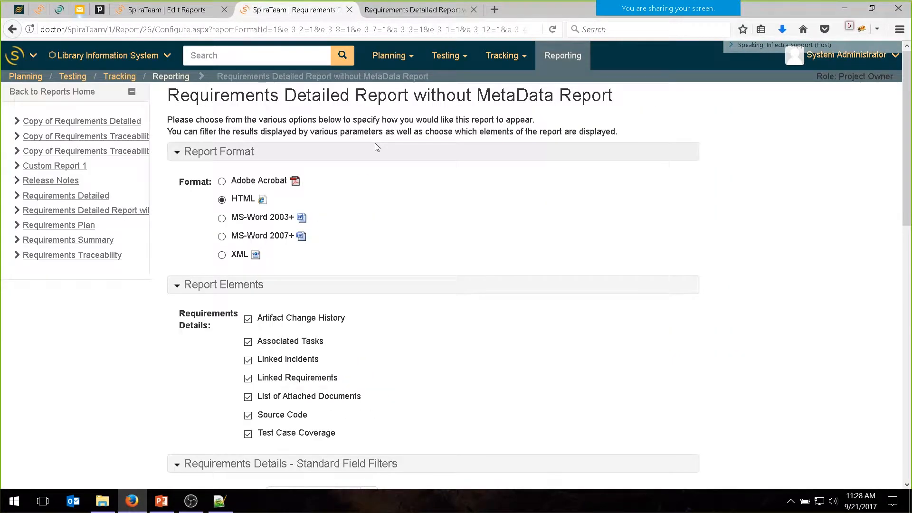
{"action": "left_click", "coordinate": [222, 255]}
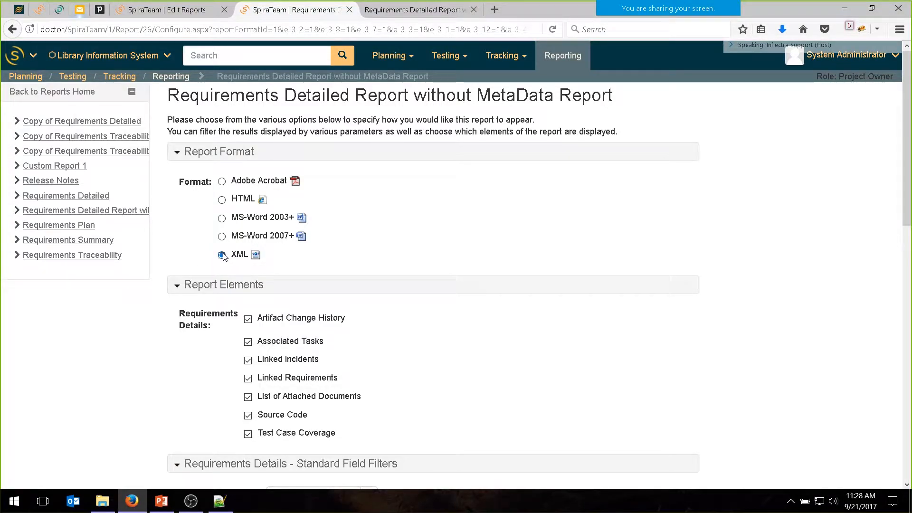
{"action": "scroll", "coordinate": [422, 242], "scroll_direction": "down", "scroll_amount": 10}
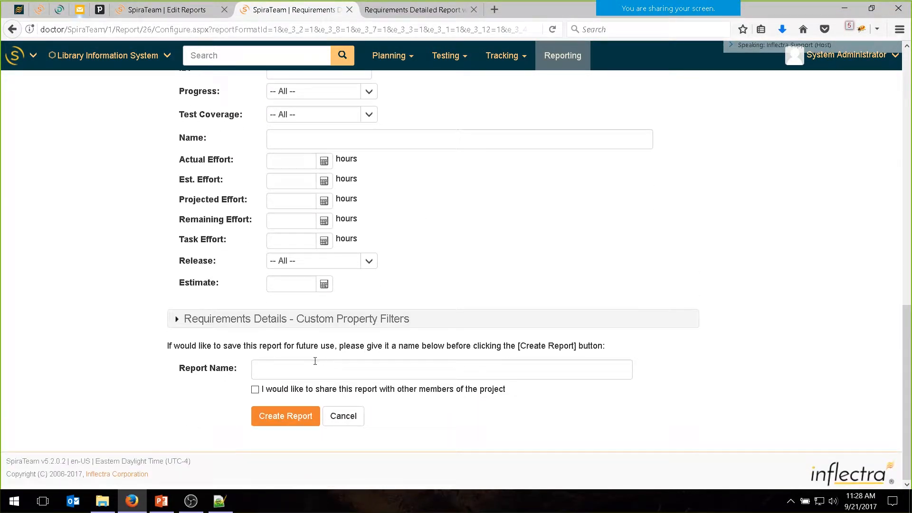
{"action": "left_click", "coordinate": [292, 417]}
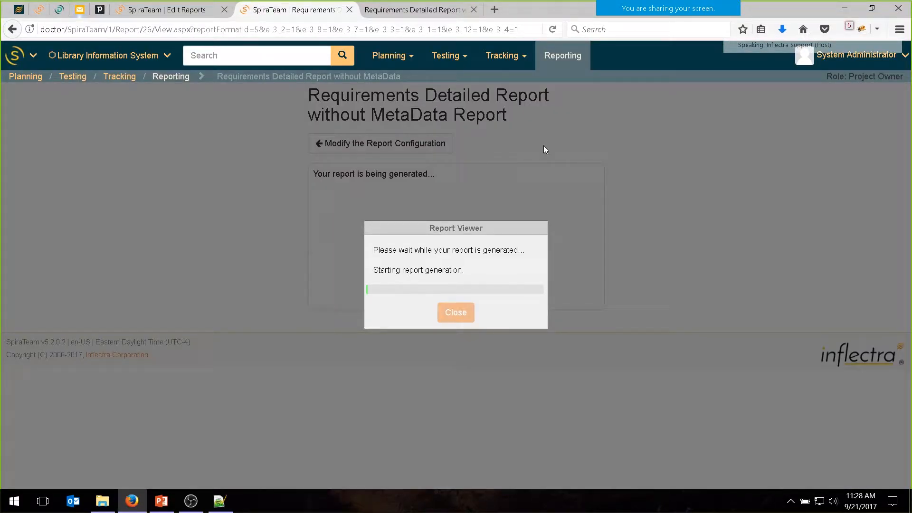
{"action": "left_click", "coordinate": [434, 10]}
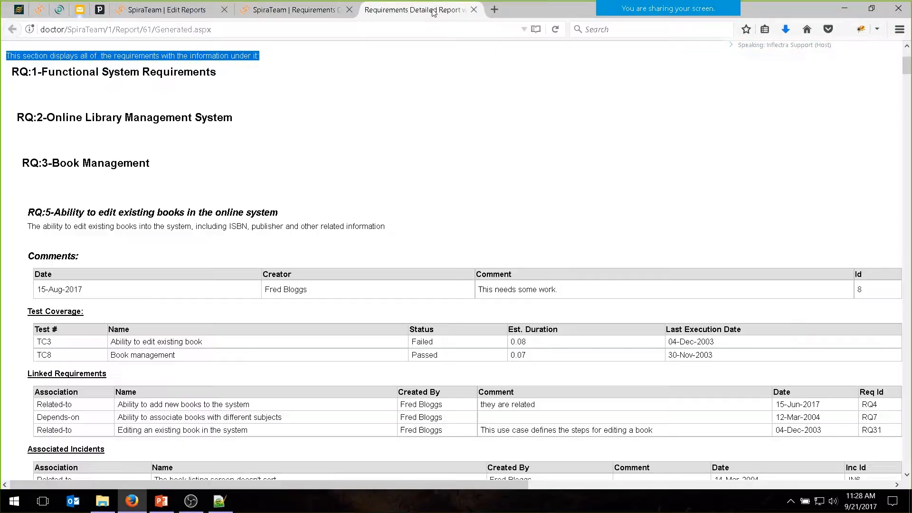
{"action": "left_click", "coordinate": [301, 11]}
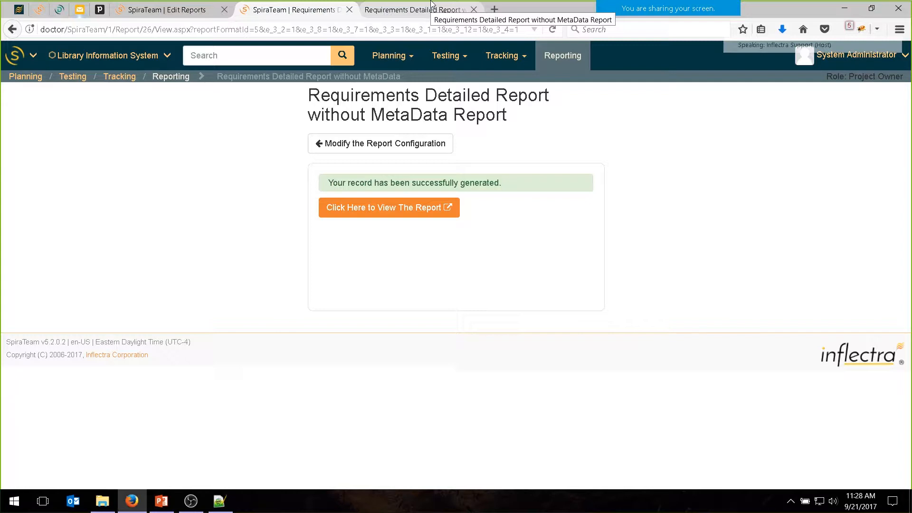
Step: Switch to Notepad++, clear the selection, and place the cursor at the end of the IsSummary='True' block in the XSLT template
{"action": "left_click", "coordinate": [220, 501]}
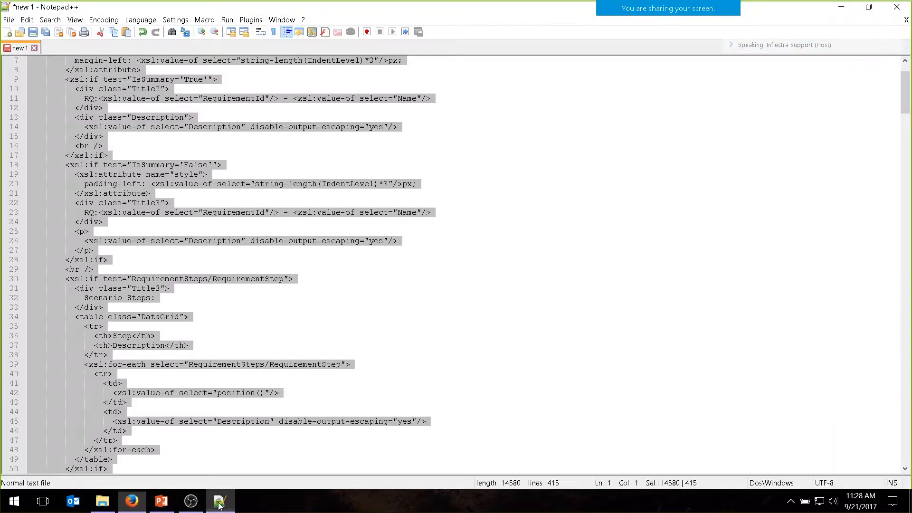
{"action": "left_click", "coordinate": [347, 176]}
{"action": "scroll", "coordinate": [132, 211], "scroll_direction": "up", "scroll_amount": 2}
{"action": "left_click", "coordinate": [133, 211]}
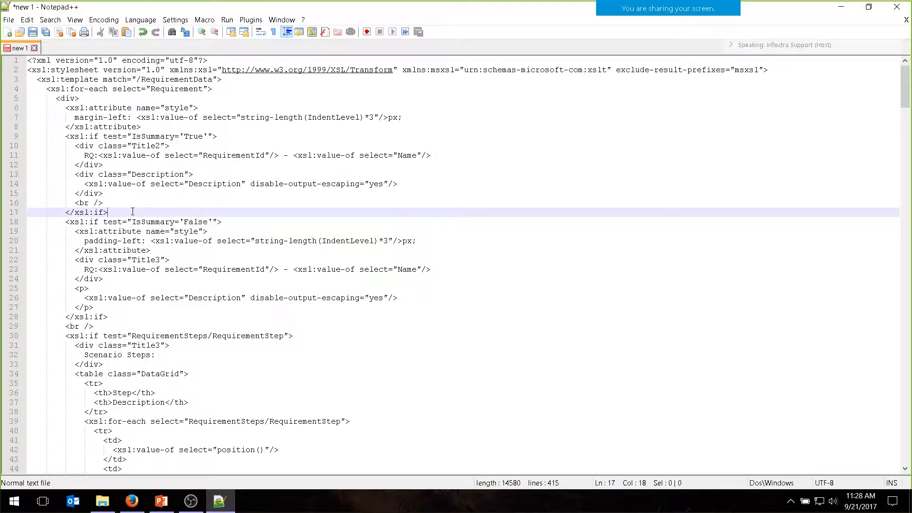
Step: Review the IsSummary='False' and IsSummary='True' conditions in the template, and open the generated XML report in Firefox
{"action": "left_click_drag", "start_coordinate": [291, 221], "coordinate": [2, 223]}
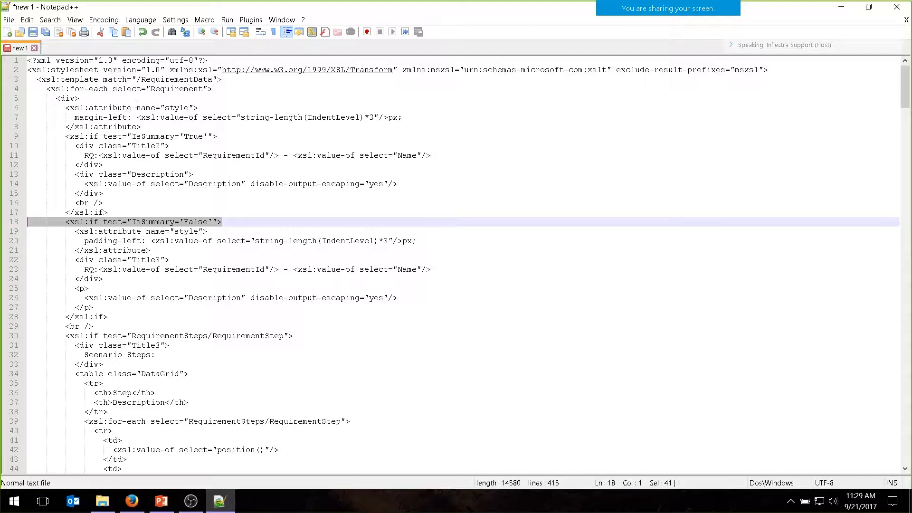
{"action": "left_click", "coordinate": [2, 138]}
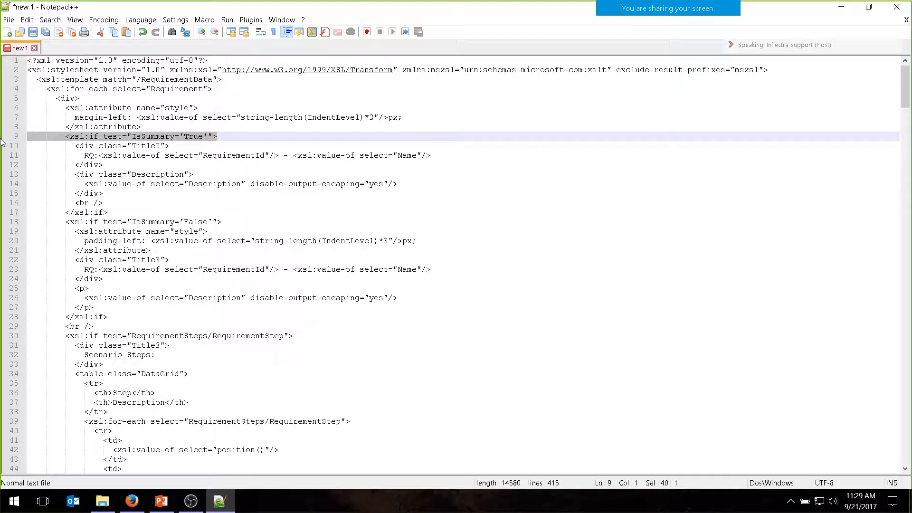
{"action": "left_click", "coordinate": [132, 501]}
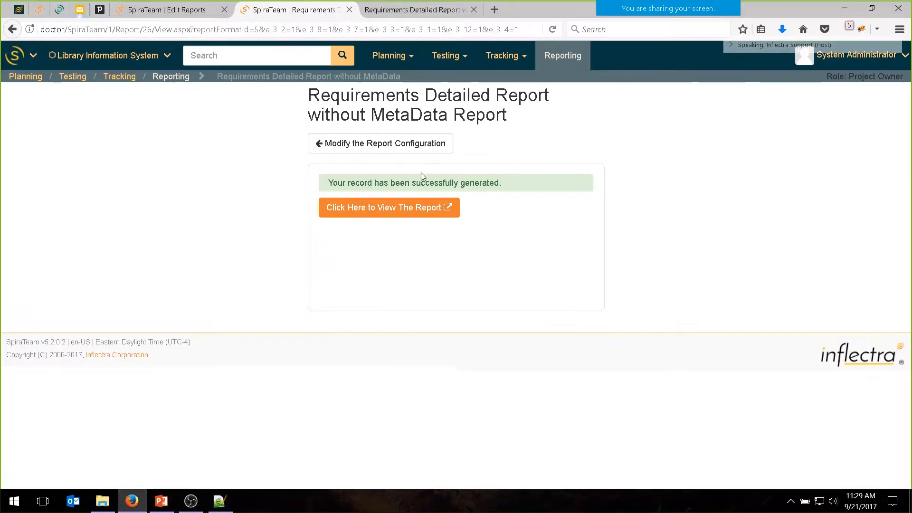
{"action": "left_click", "coordinate": [405, 209]}
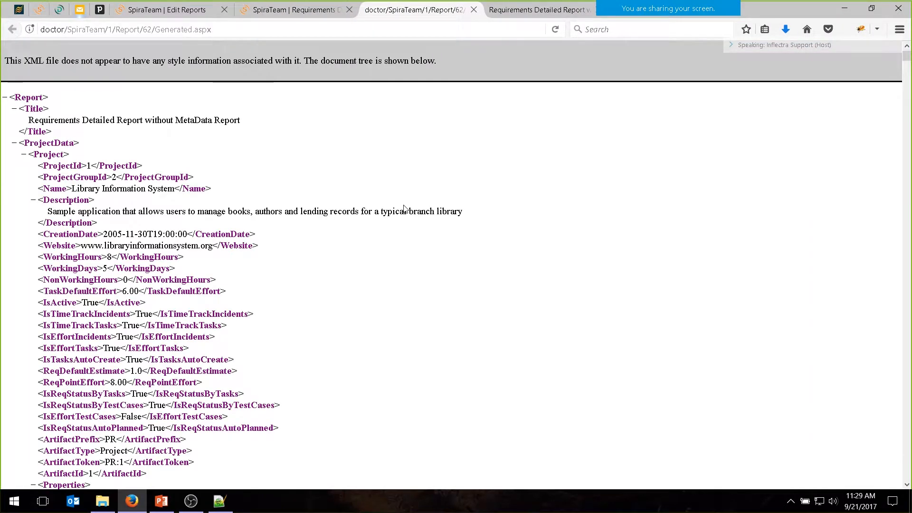
Step: Copy the requirement name "Ability to edit existing books in the online system" from the HTML report and search for it in the XML report
{"action": "left_click", "coordinate": [537, 11]}
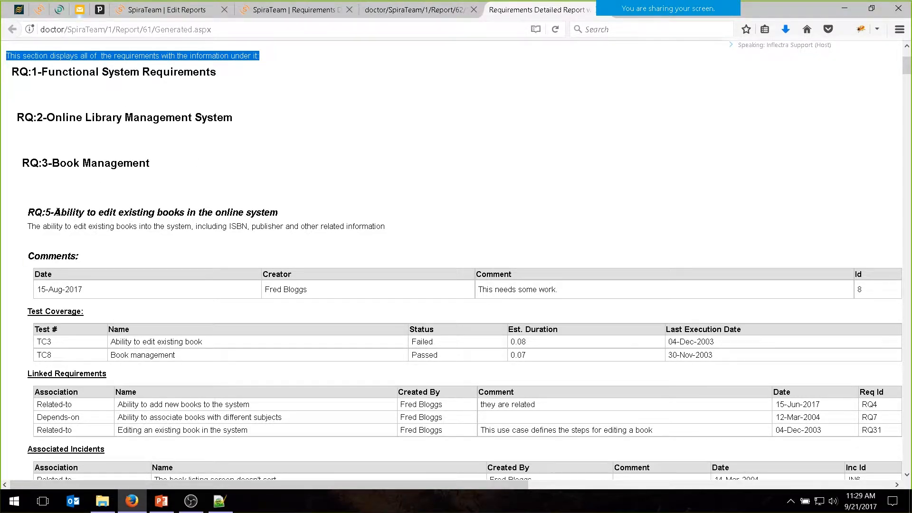
{"action": "left_click_drag", "start_coordinate": [54, 213], "coordinate": [346, 212]}
{"action": "key", "text": "ctrl+c"}
{"action": "left_click", "coordinate": [411, 11]}
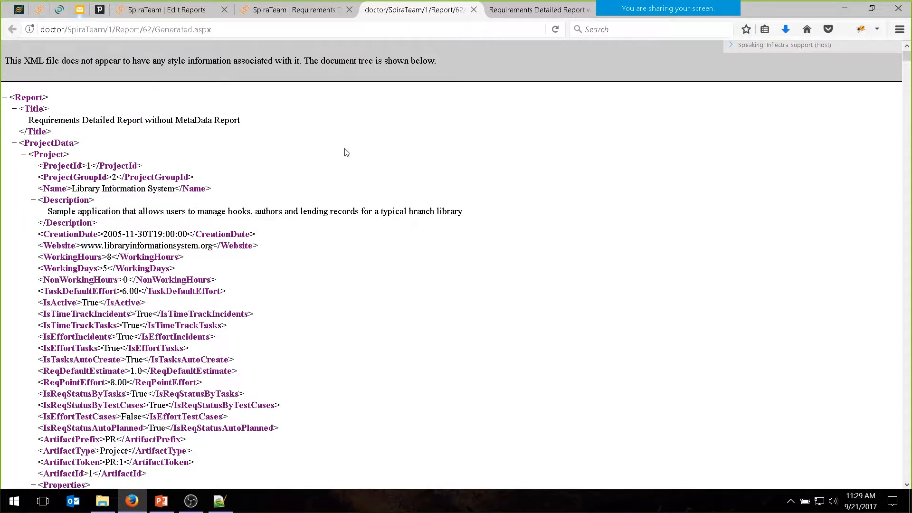
{"action": "key", "text": "ctrl+f"}
{"action": "key", "text": "ctrl+v"}
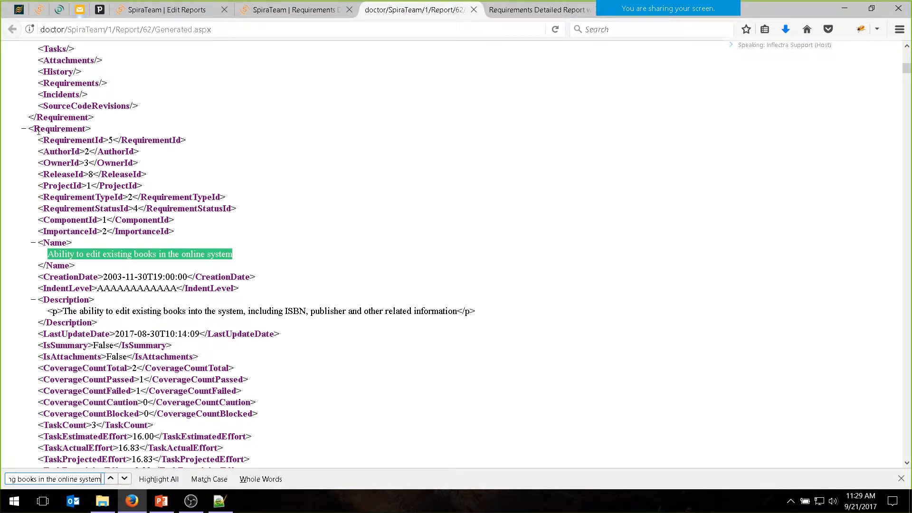
Step: Examine the found requirement's fields, custom properties and discussions in the XML, comparing them with its entry in the HTML report
{"action": "scroll", "coordinate": [84, 273], "scroll_direction": "down", "scroll_amount": 5}
{"action": "scroll", "coordinate": [84, 273], "scroll_direction": "down", "scroll_amount": 15}
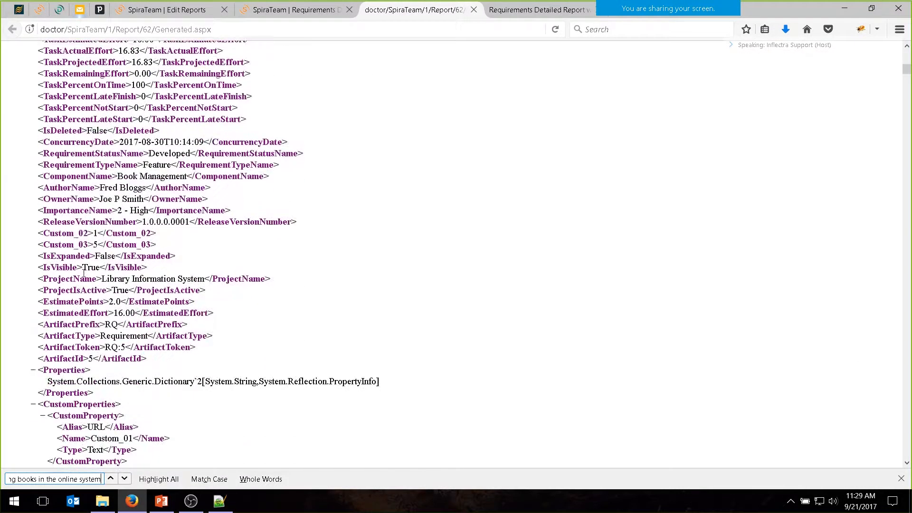
{"action": "scroll", "coordinate": [83, 272], "scroll_direction": "down", "scroll_amount": 8}
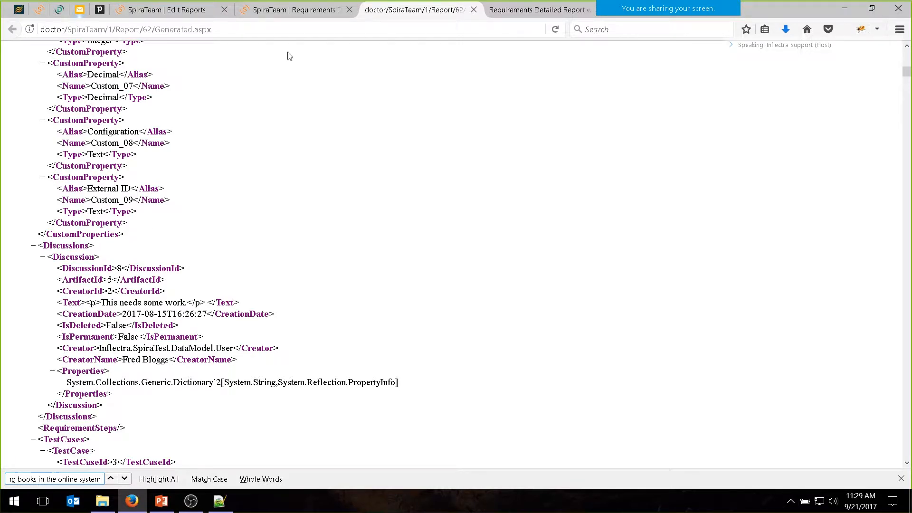
{"action": "left_click", "coordinate": [540, 10]}
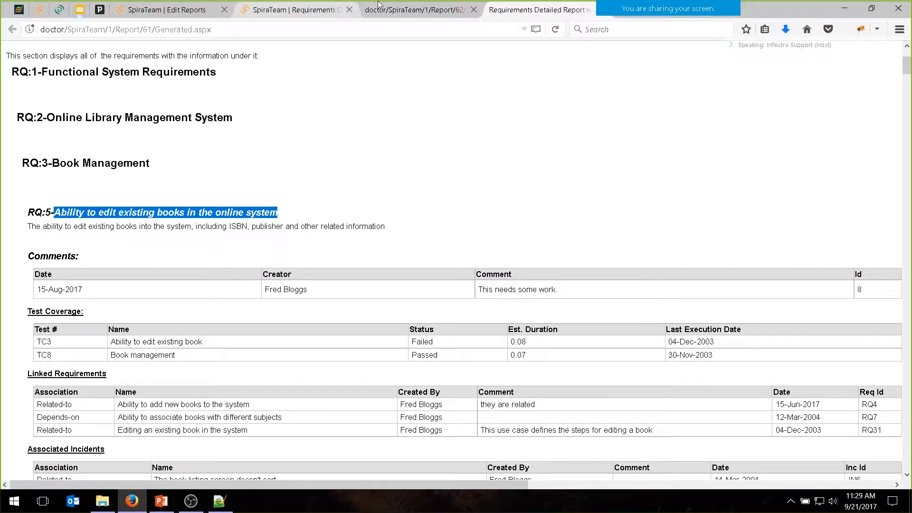
{"action": "left_click", "coordinate": [413, 10]}
Step: Examine the requirement's first TestCase node in the XML, especially the TestCaseTypeName, TestCaseStatusName and TestCasePriorityName values
{"action": "scroll", "coordinate": [116, 263], "scroll_direction": "down", "scroll_amount": 5}
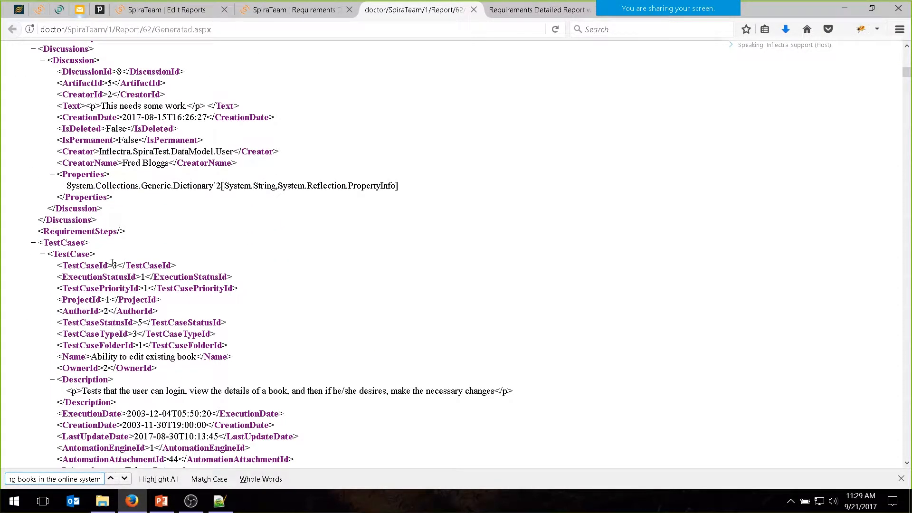
{"action": "scroll", "coordinate": [124, 187], "scroll_direction": "down", "scroll_amount": 3}
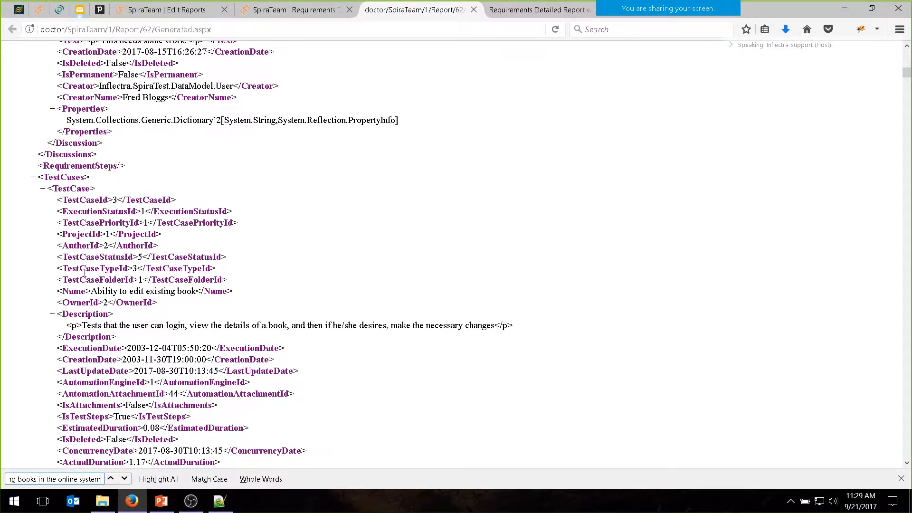
{"action": "scroll", "coordinate": [84, 285], "scroll_direction": "down", "scroll_amount": 6}
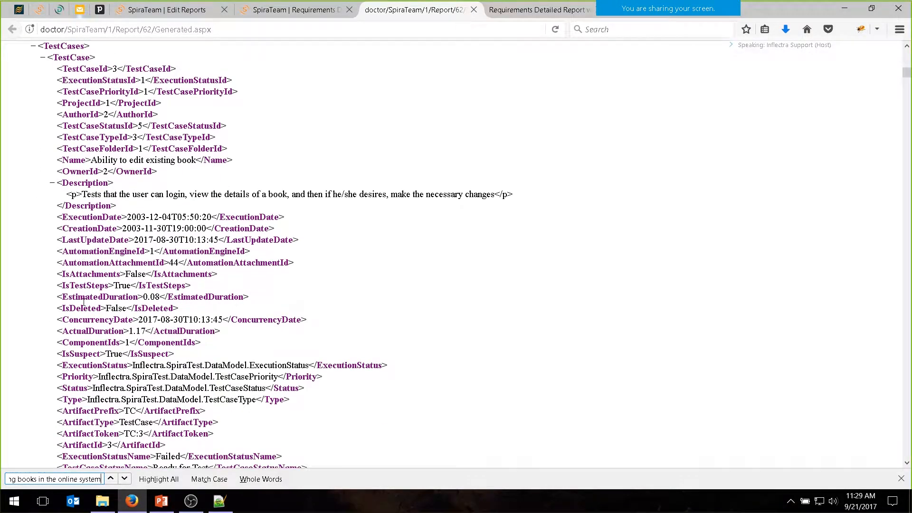
{"action": "scroll", "coordinate": [95, 306], "scroll_direction": "down", "scroll_amount": 3}
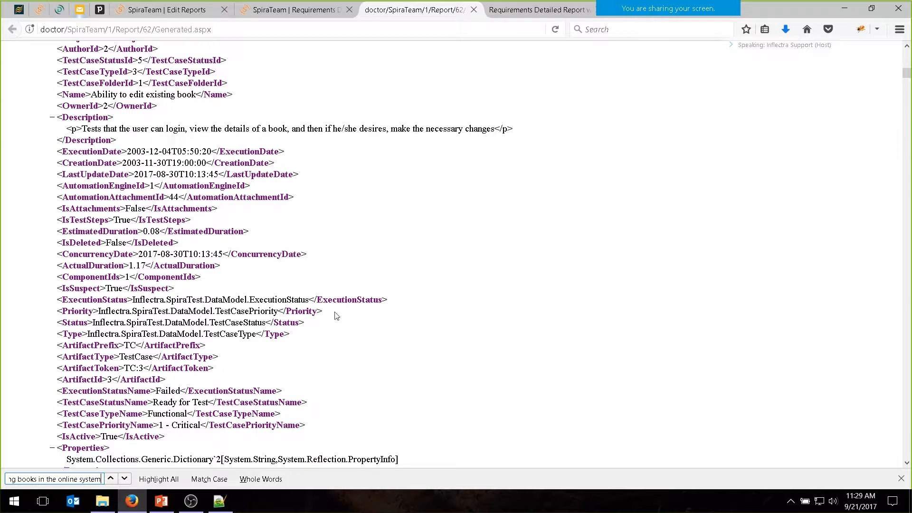
{"action": "scroll", "coordinate": [114, 307], "scroll_direction": "down", "scroll_amount": 6}
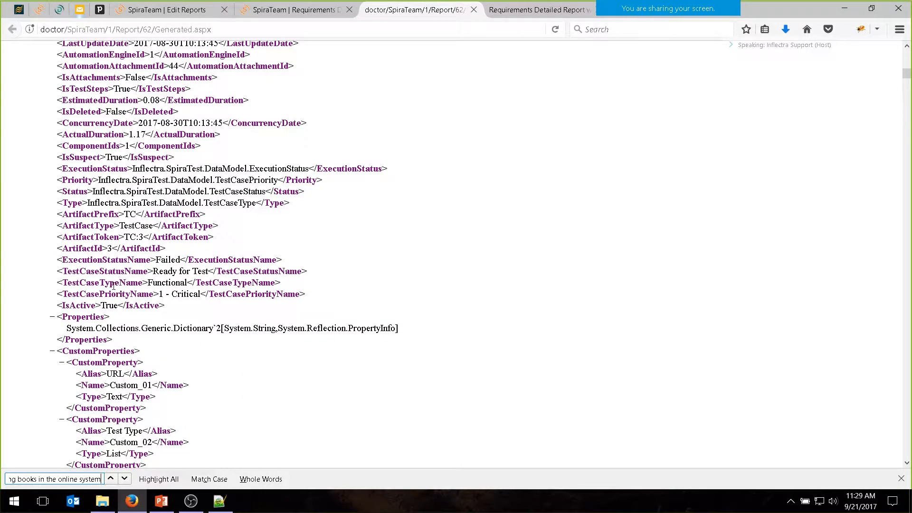
{"action": "double_click", "coordinate": [178, 283]}
{"action": "double_click", "coordinate": [176, 271]}
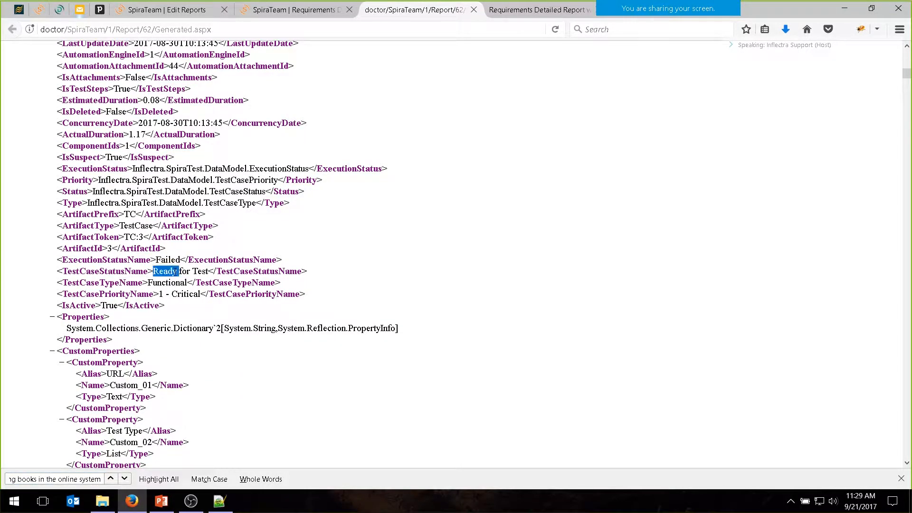
{"action": "double_click", "coordinate": [168, 294]}
Step: Check the Test Coverage table under RQ:5 in the HTML report and switch to Notepad++
{"action": "left_click", "coordinate": [501, 10]}
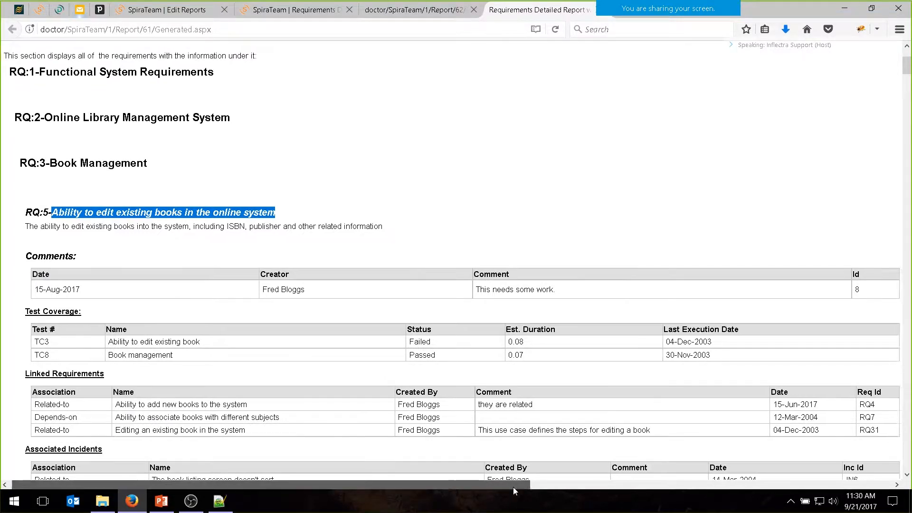
{"action": "left_click_drag", "start_coordinate": [513, 486], "coordinate": [589, 487]}
{"action": "left_click_drag", "start_coordinate": [424, 474], "coordinate": [208, 349]}
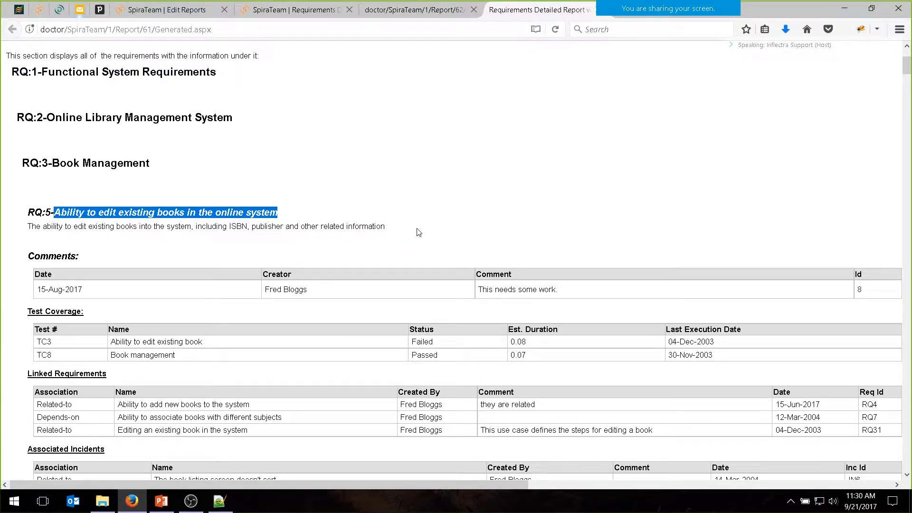
{"action": "left_click", "coordinate": [220, 501]}
{"action": "key", "text": "ctrl+f"}
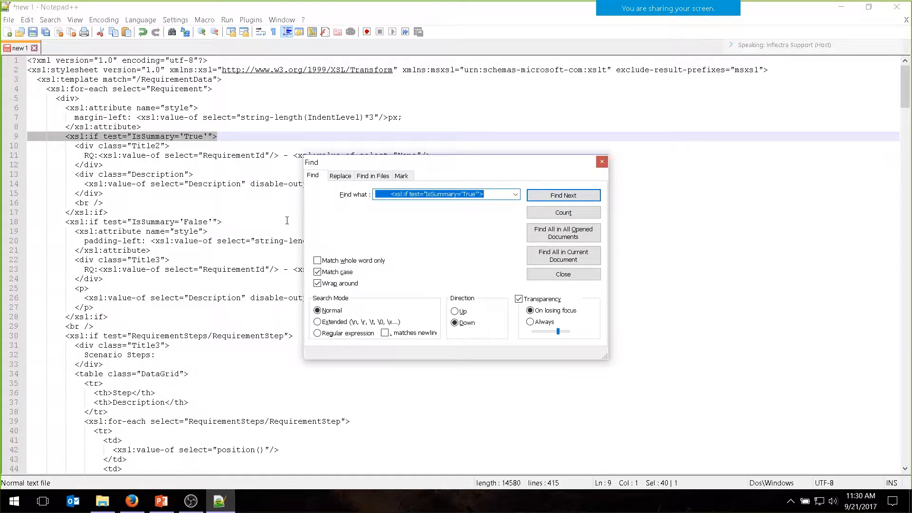
{"action": "type", "text": "TestC"}
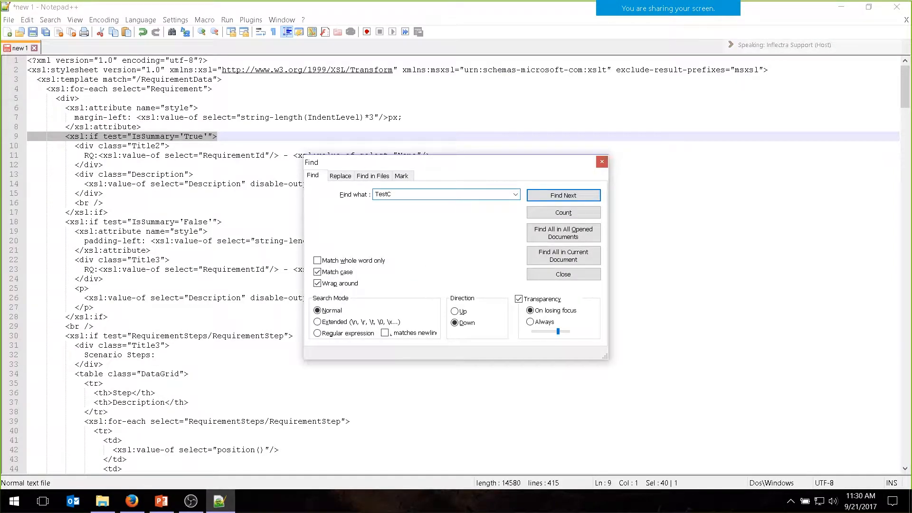
{"action": "type", "text": "Ta"}
{"action": "type", "text": "se"}
{"action": "key", "text": "Return"}
{"action": "key", "text": "Escape"}
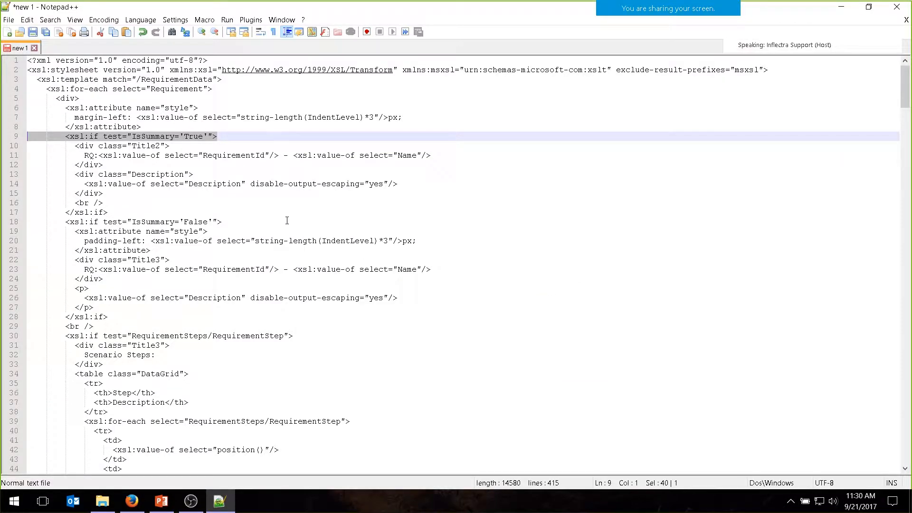
Step: Find TestCases in the XSLT template and select the opening xsl:if line of the Test Coverage section
{"action": "key", "text": "ctrl+f"}
{"action": "type", "text": "TestCases"}
{"action": "key", "text": "Return"}
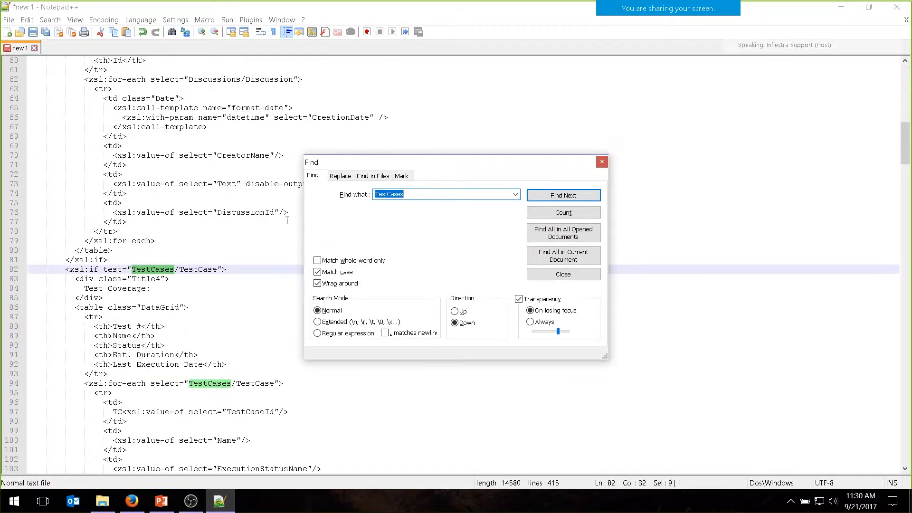
{"action": "key", "text": "Escape"}
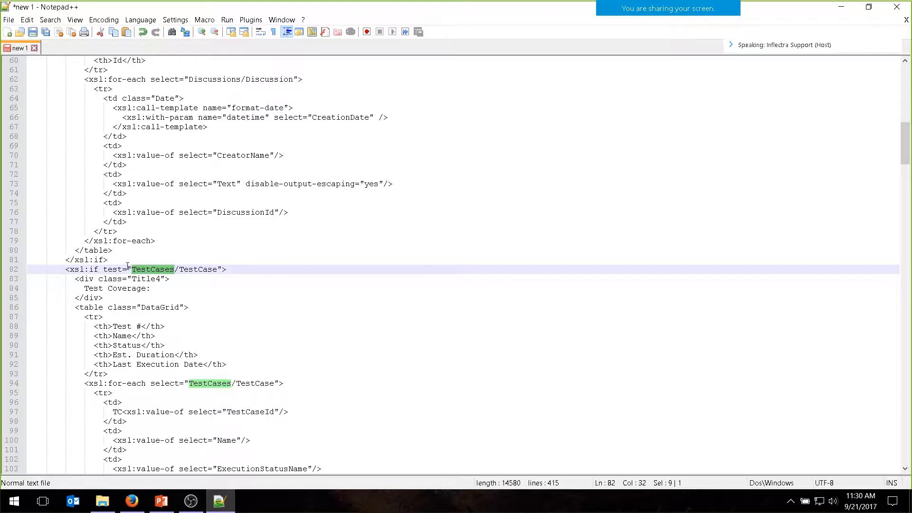
{"action": "left_click_drag", "start_coordinate": [227, 269], "coordinate": [2, 274]}
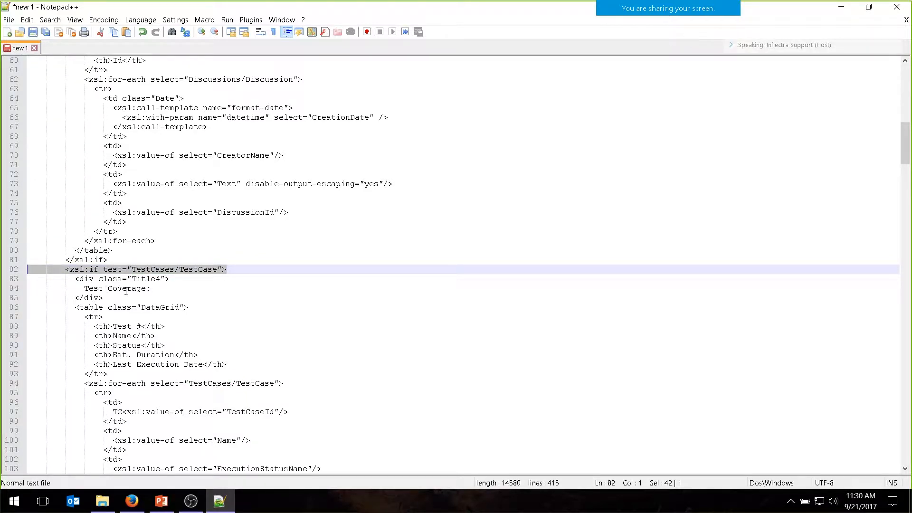
{"action": "scroll", "coordinate": [136, 290], "scroll_direction": "down", "scroll_amount": 2}
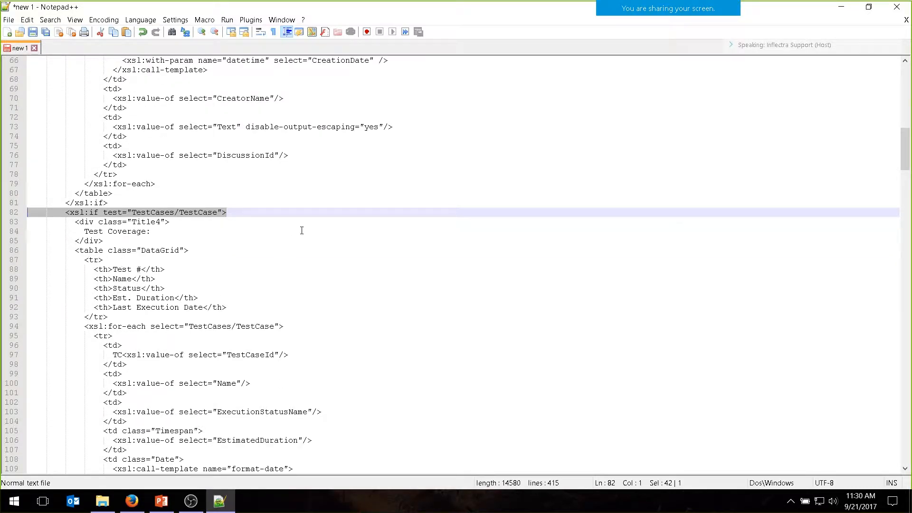
Step: Compare the Test Coverage column headers and first row in the HTML report with the template, ending back in Notepad++
{"action": "key", "text": "alt+Tab"}
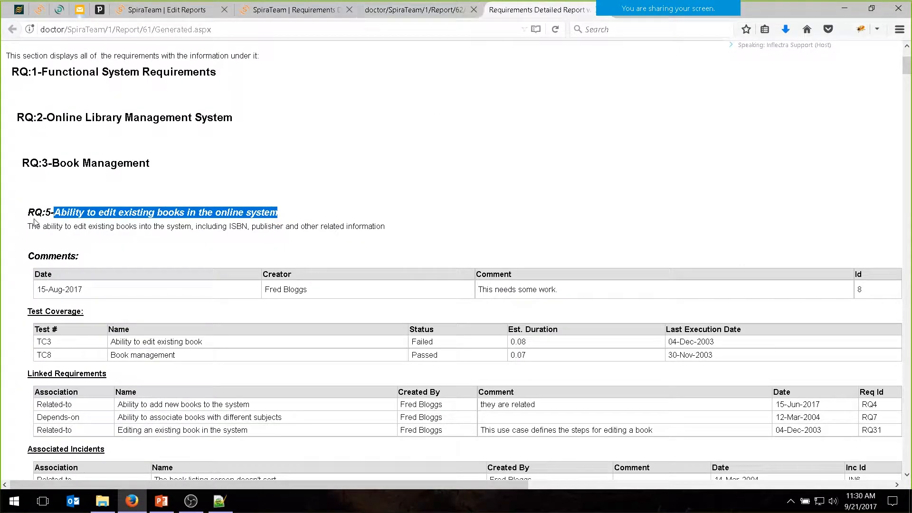
{"action": "left_click_drag", "start_coordinate": [69, 333], "coordinate": [735, 351]}
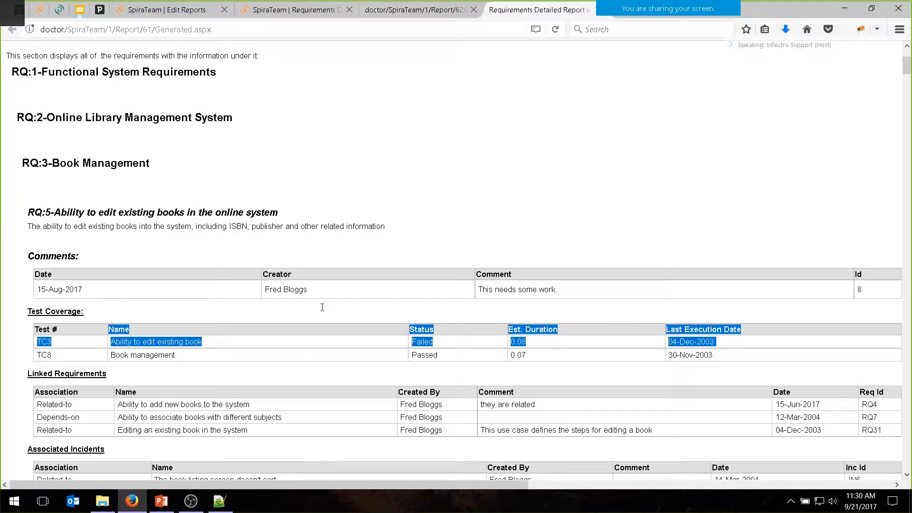
{"action": "key", "text": "alt+Tab"}
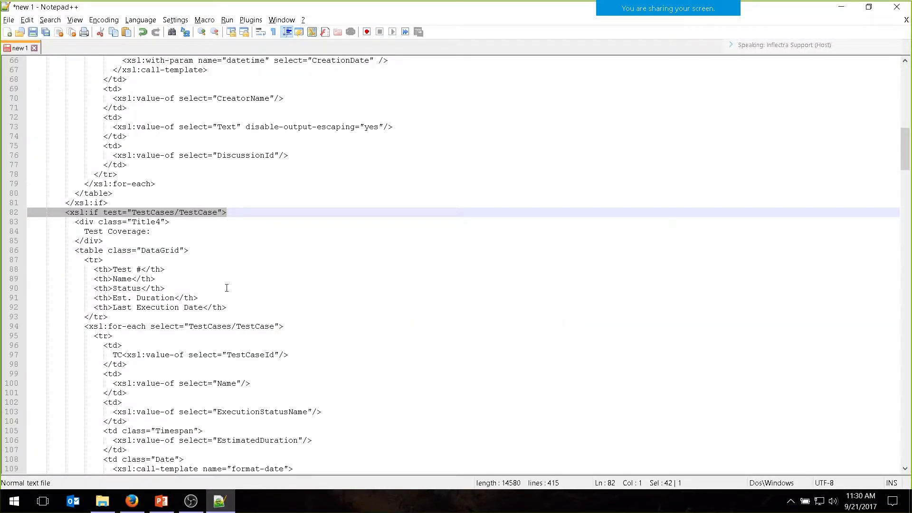
Step: Add Type and Priority header cells after the Status header in the template's Test Coverage table
{"action": "left_click", "coordinate": [226, 288]}
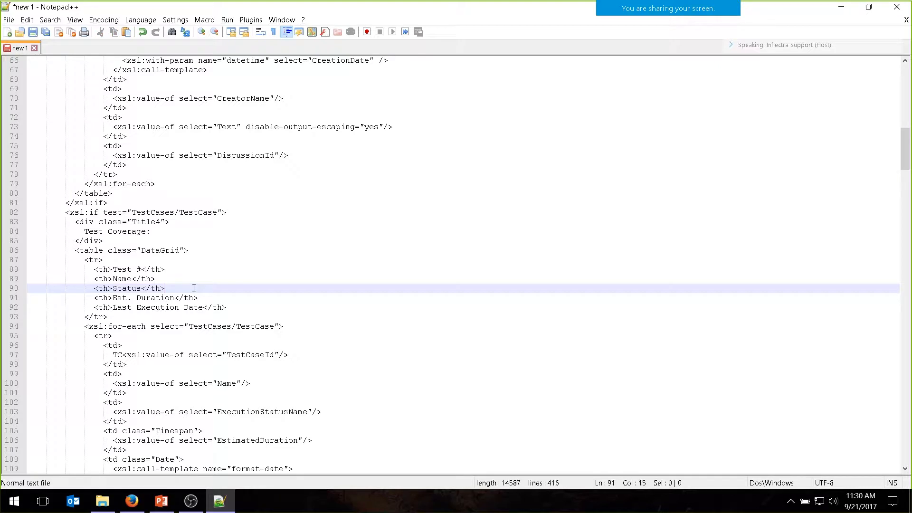
{"action": "key", "text": "Return"}
{"action": "type", "text": "<th>Type"}
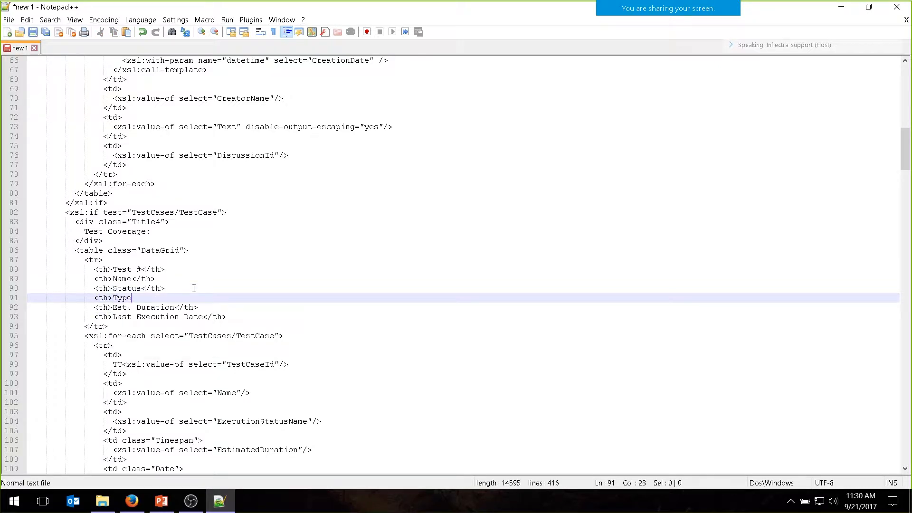
{"action": "type", "text": "</th>"}
{"action": "key", "text": "Return"}
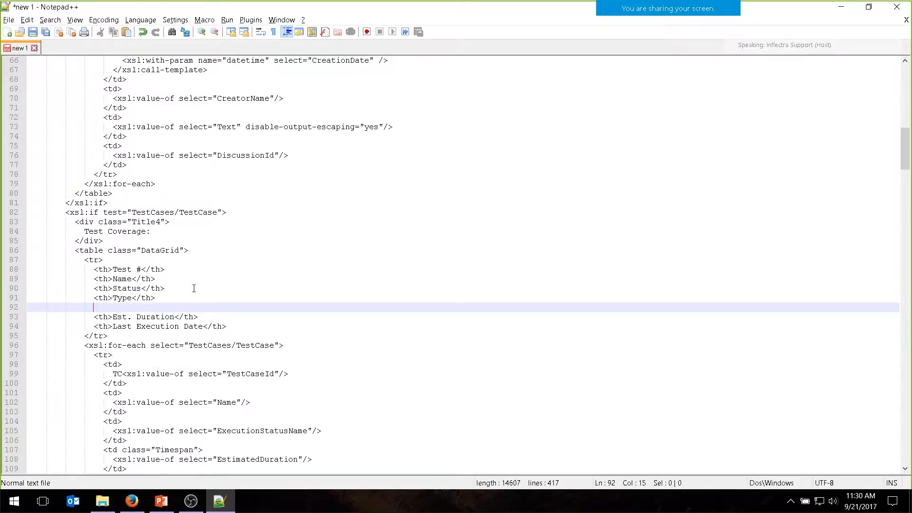
{"action": "type", "text": "<th>Priori"}
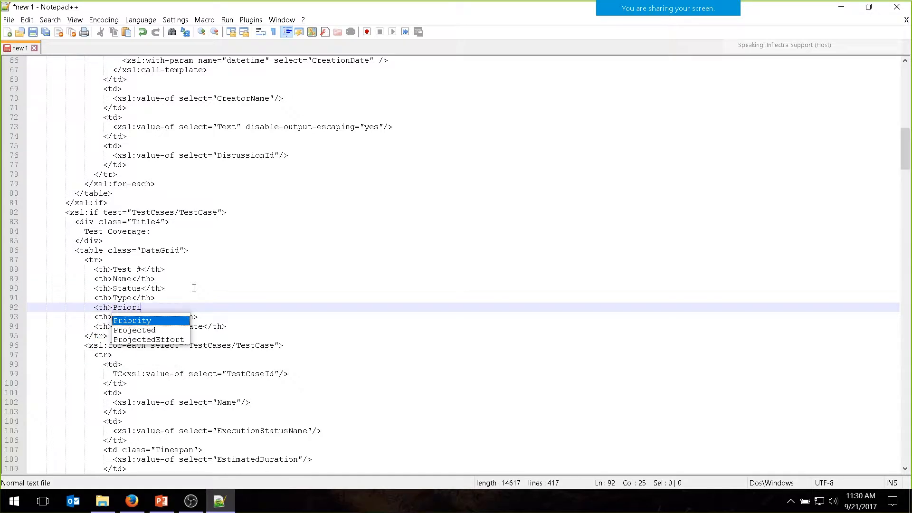
{"action": "type", "text": "ty</th>"}
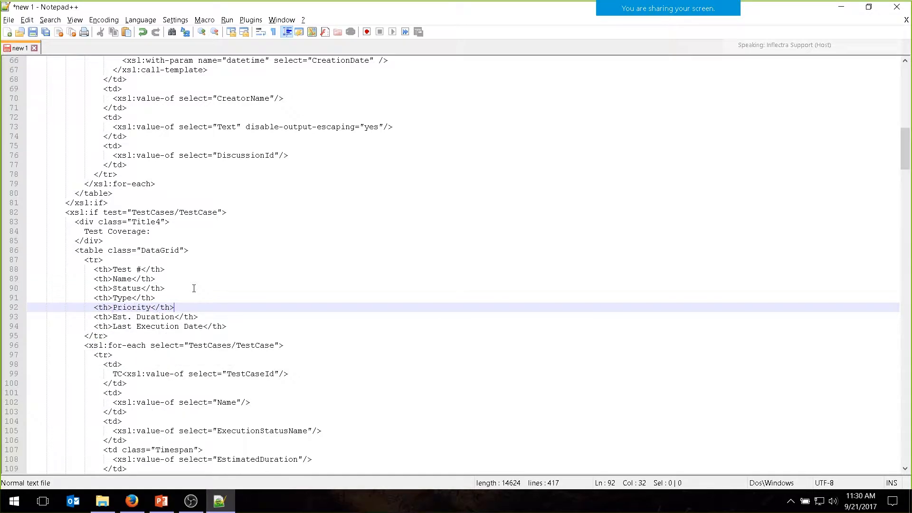
Step: Duplicate the ExecutionStatusName table cell twice directly below the original in the Test Coverage row, leaving no blank lines before the Timespan cell
{"action": "scroll", "coordinate": [204, 285], "scroll_direction": "down", "scroll_amount": 3}
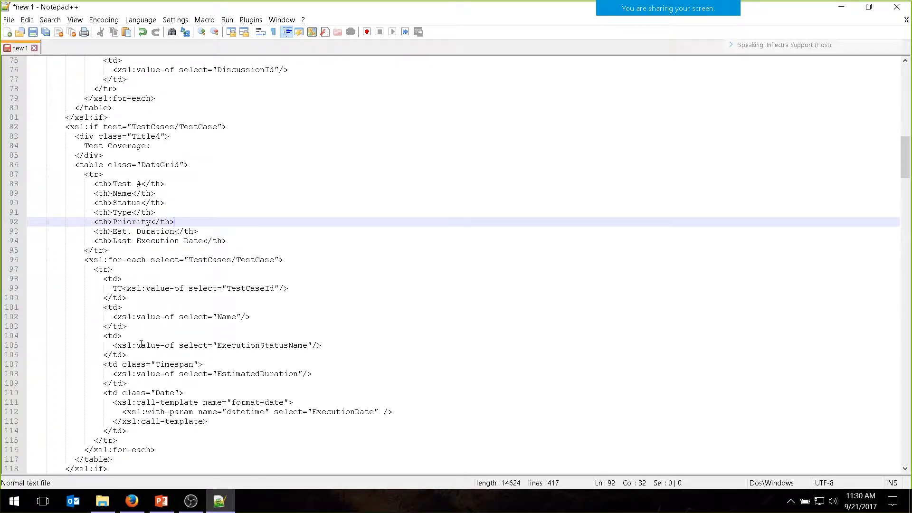
{"action": "double_click", "coordinate": [275, 345]}
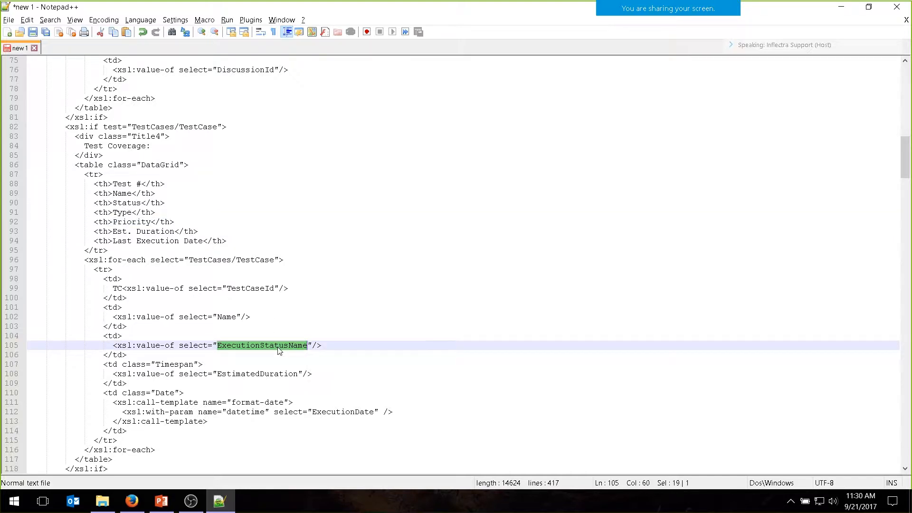
{"action": "left_click_drag", "start_coordinate": [135, 355], "coordinate": [102, 337]}
{"action": "key", "text": "ctrl+c"}
{"action": "left_click", "coordinate": [147, 347]}
{"action": "key", "text": "Down"}
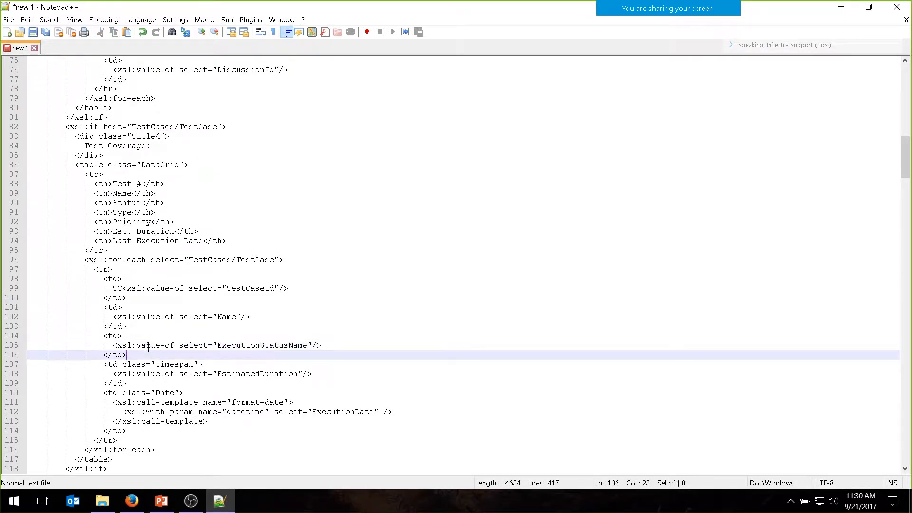
{"action": "key", "text": "Return"}
{"action": "key", "text": "Return"}
{"action": "key", "text": "Return"}
{"action": "key", "text": "Up"}
{"action": "key", "text": "Up"}
{"action": "key", "text": "ctrl+v"}
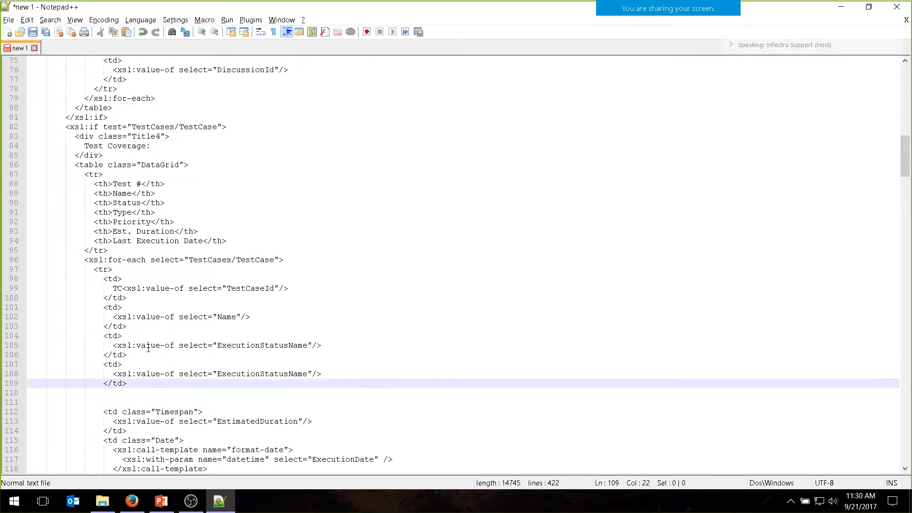
{"action": "key", "text": "Down"}
{"action": "key", "text": "ctrl+v"}
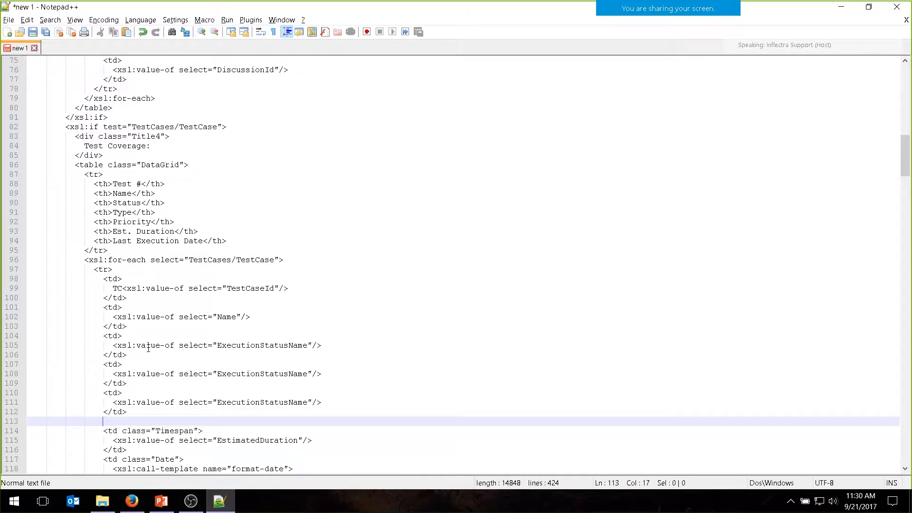
{"action": "key", "text": "BackSpace"}
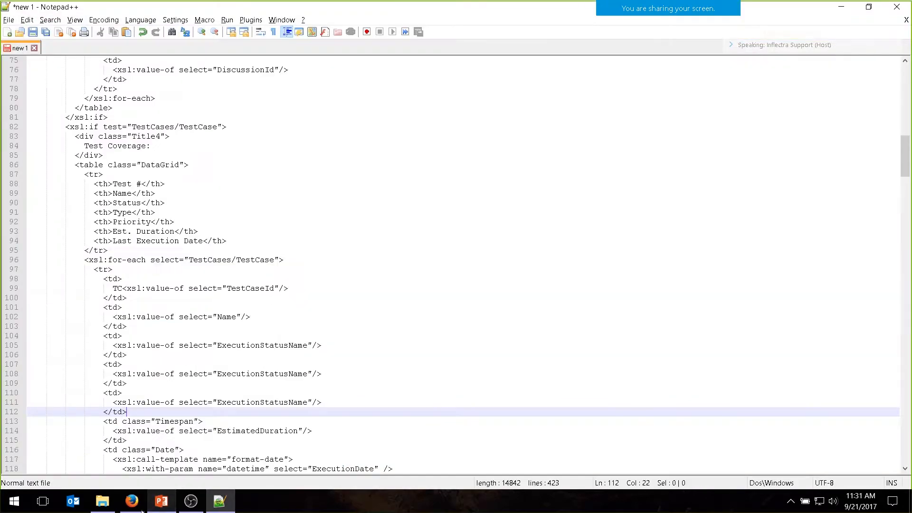
Step: Switch to Firefox and copy the element name TestCaseTypeName from the test case data in the XML report
{"action": "left_click", "coordinate": [132, 501]}
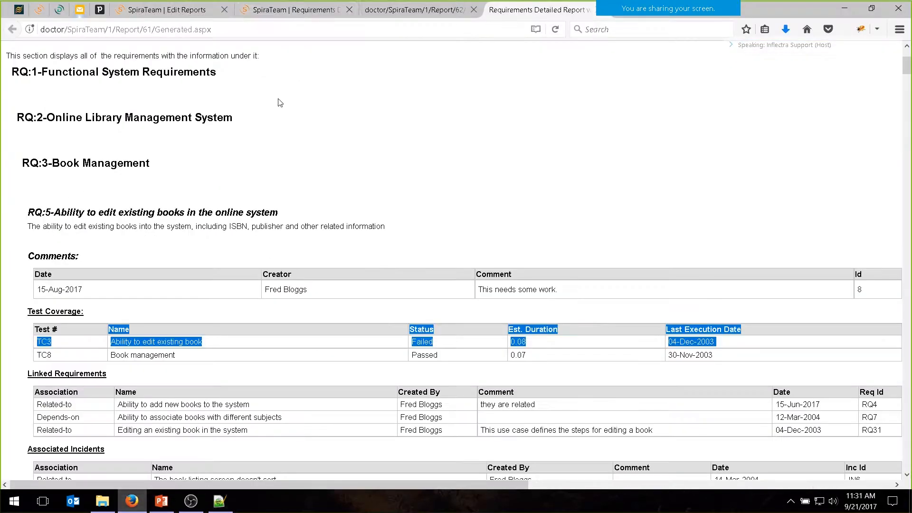
{"action": "left_click", "coordinate": [394, 14]}
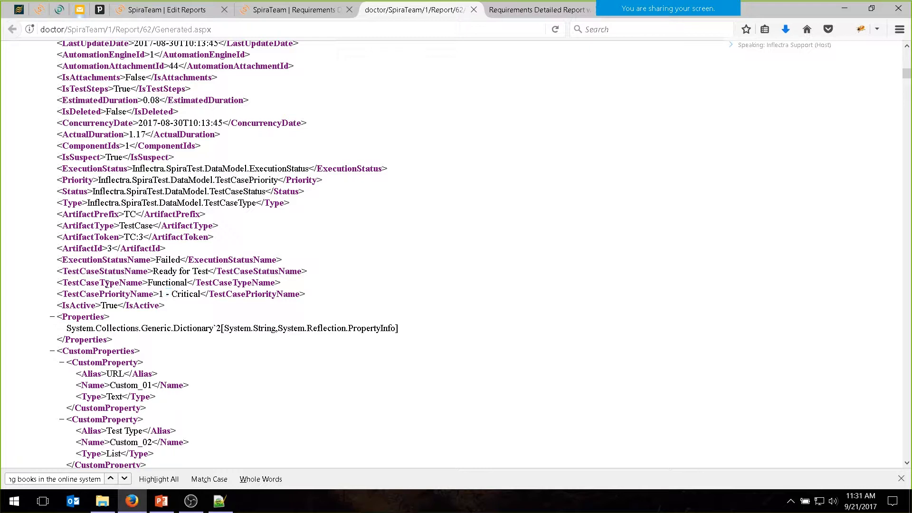
{"action": "double_click", "coordinate": [107, 284]}
{"action": "key", "text": "ctrl+c"}
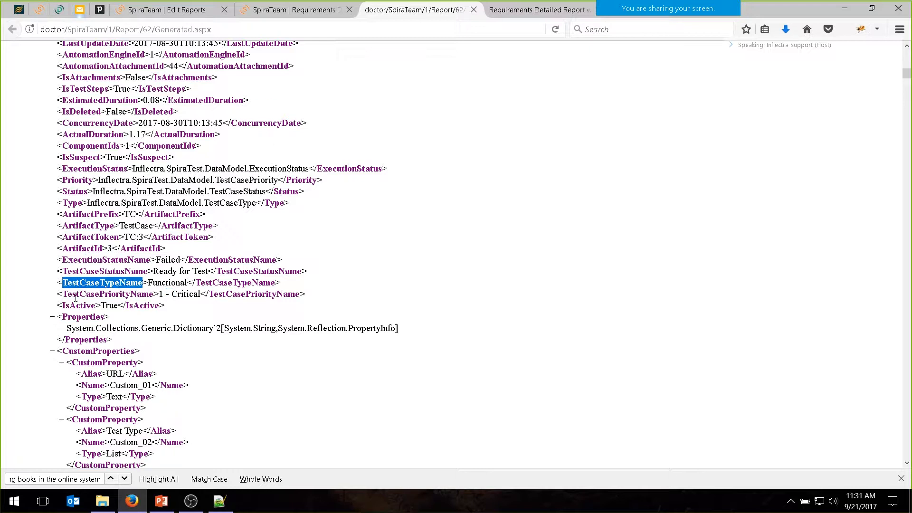
Step: In the Notepad++ template, change the Test Coverage type cell to select TestCaseTypeName and the priority cell to select TestCasePriorityName
{"action": "left_click", "coordinate": [219, 501]}
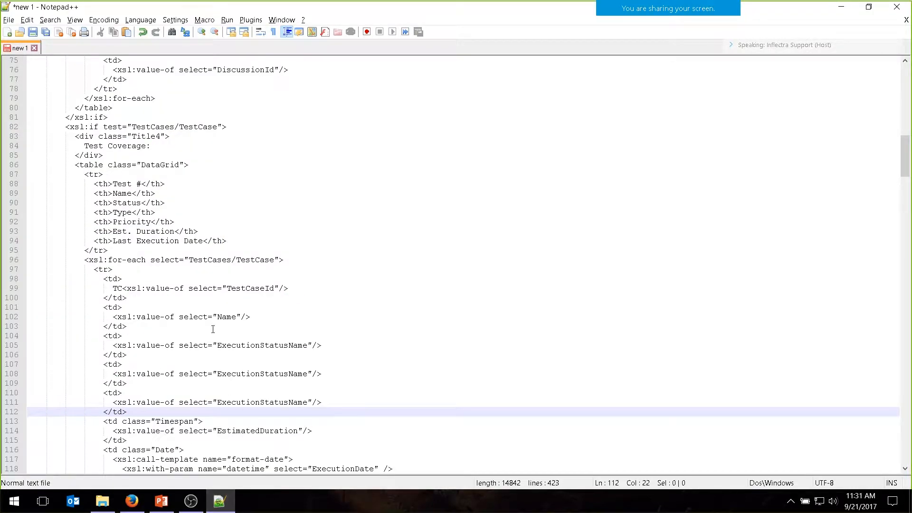
{"action": "double_click", "coordinate": [219, 374]}
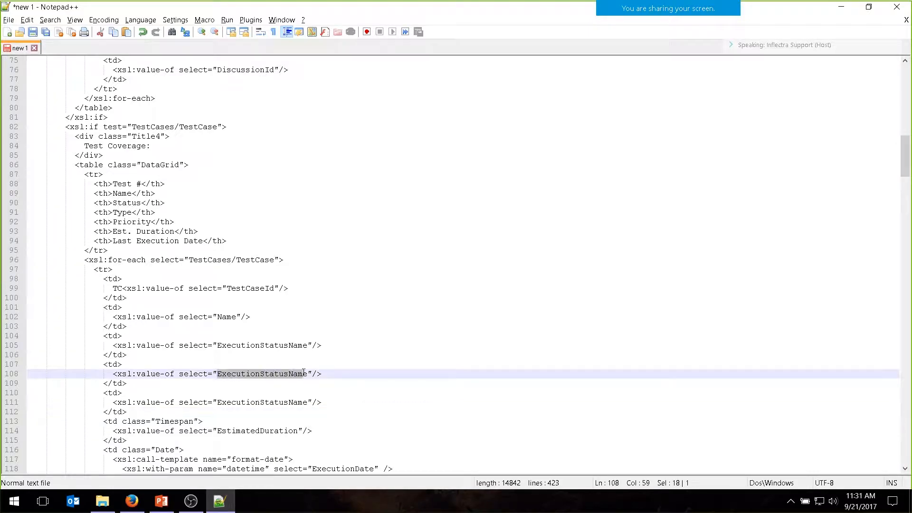
{"action": "key", "text": "ctrl+v"}
{"action": "left_click_drag", "start_coordinate": [218, 402], "coordinate": [307, 403]}
{"action": "type", "text": "TestCase"}
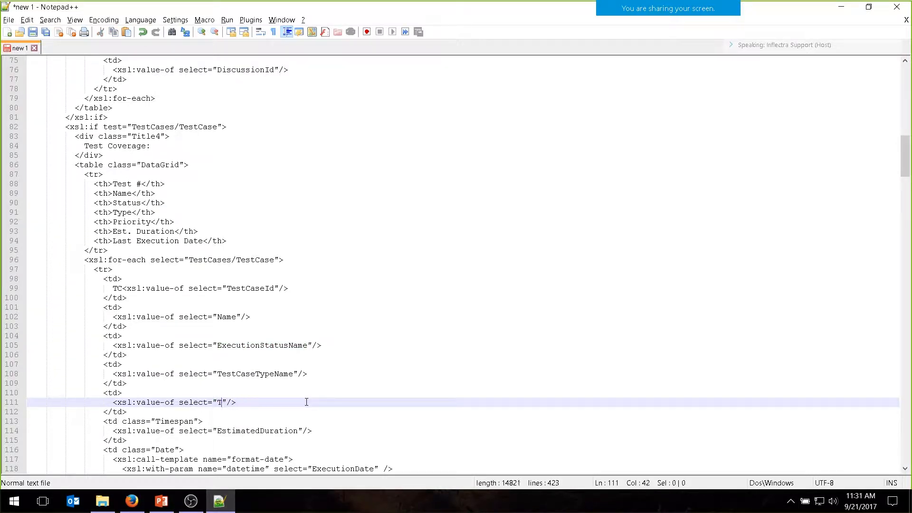
{"action": "type", "text": "PriorityName"}
Step: Copy the whole template and, in SpiraTeam, open the Requirements Details section of Requirements Detailed Report without MetaData for customizing
{"action": "left_click", "coordinate": [345, 331]}
{"action": "key", "text": "ctrl+a"}
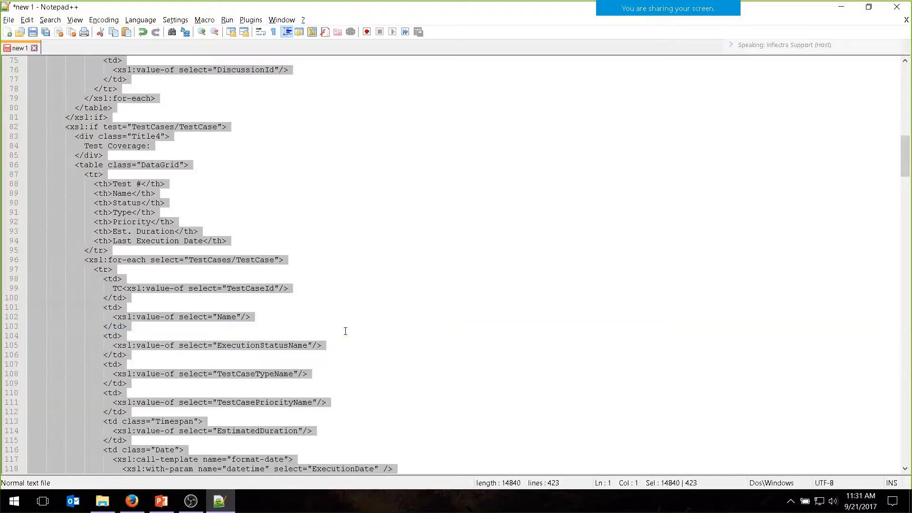
{"action": "key", "text": "alt+Tab"}
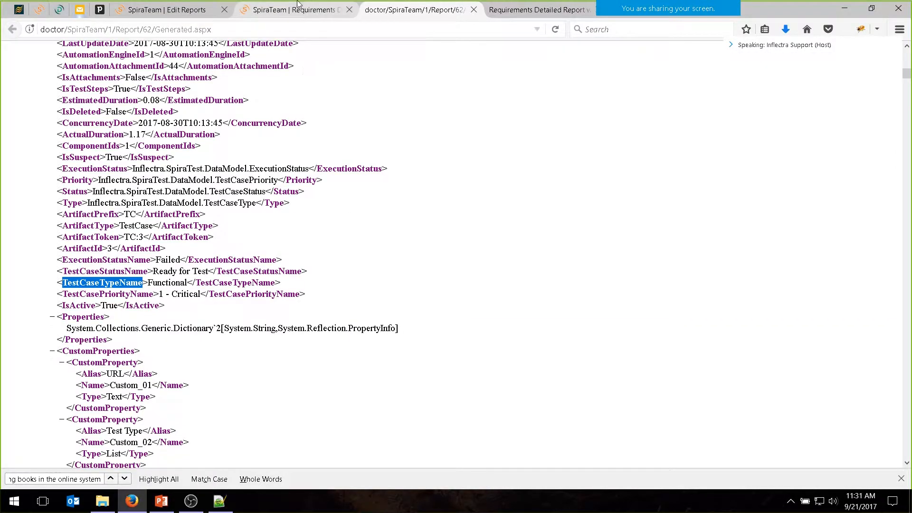
{"action": "left_click", "coordinate": [167, 10]}
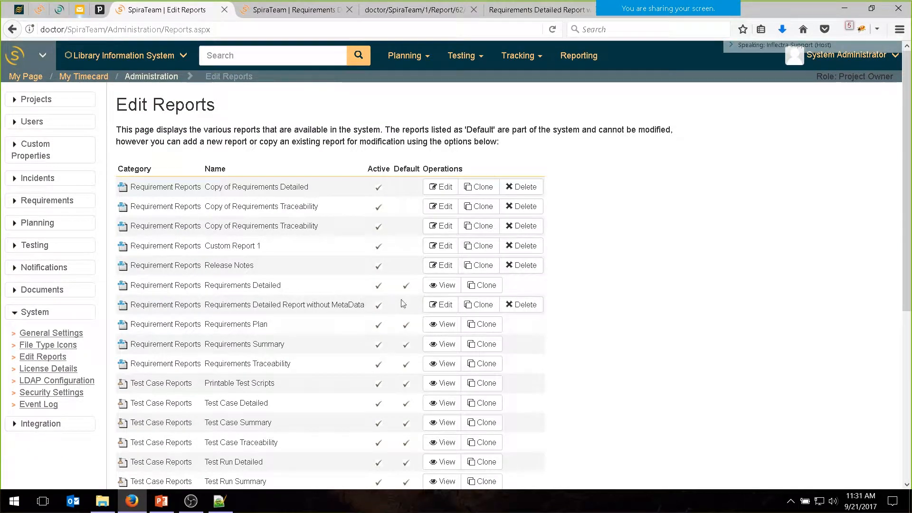
{"action": "left_click", "coordinate": [442, 305]}
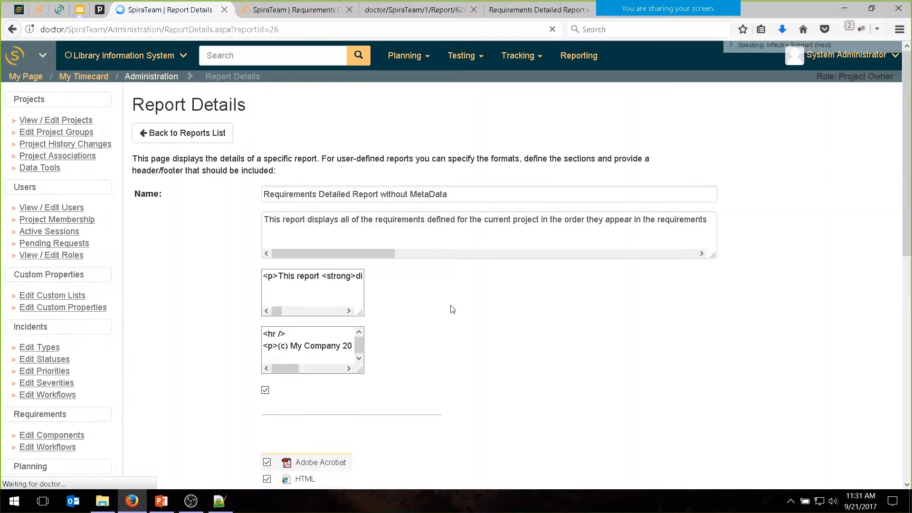
{"action": "scroll", "coordinate": [444, 320], "scroll_direction": "down", "scroll_amount": 8}
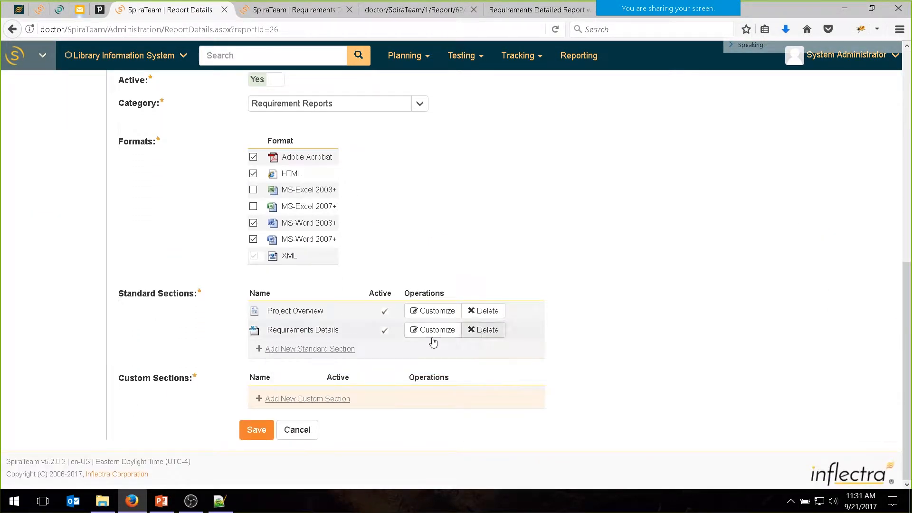
{"action": "left_click", "coordinate": [435, 331]}
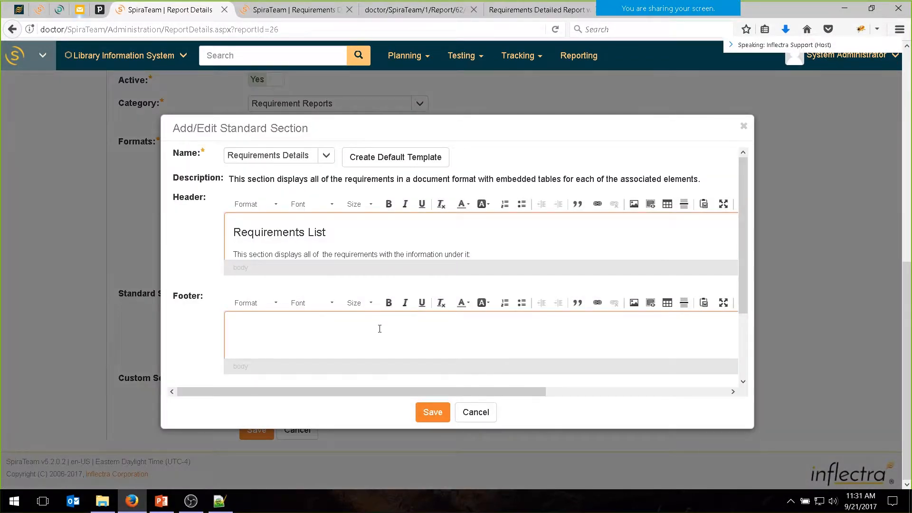
Step: Replace the section's XSLT template with the copied code, and save both the section and the report
{"action": "scroll", "coordinate": [379, 328], "scroll_direction": "down", "scroll_amount": 3}
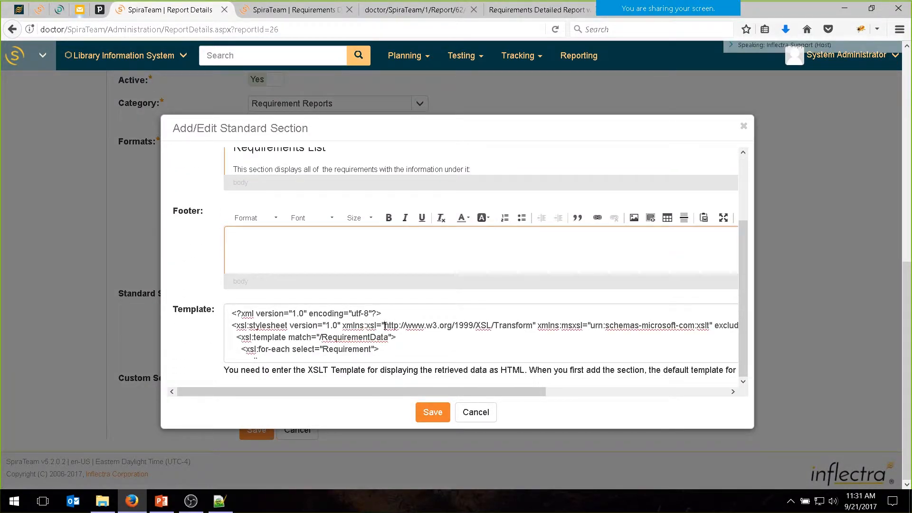
{"action": "left_click", "coordinate": [385, 326]}
{"action": "key", "text": "ctrl+a"}
{"action": "key", "text": "ctrl+v"}
{"action": "scroll", "coordinate": [385, 326], "scroll_direction": "up", "scroll_amount": 5}
{"action": "scroll", "coordinate": [385, 326], "scroll_direction": "down", "scroll_amount": 10}
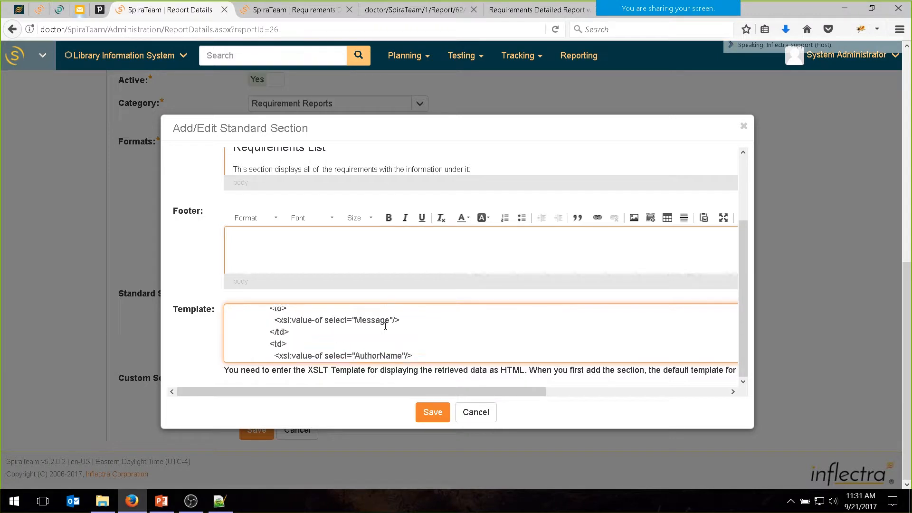
{"action": "left_click", "coordinate": [431, 412]}
{"action": "left_click", "coordinate": [257, 435]}
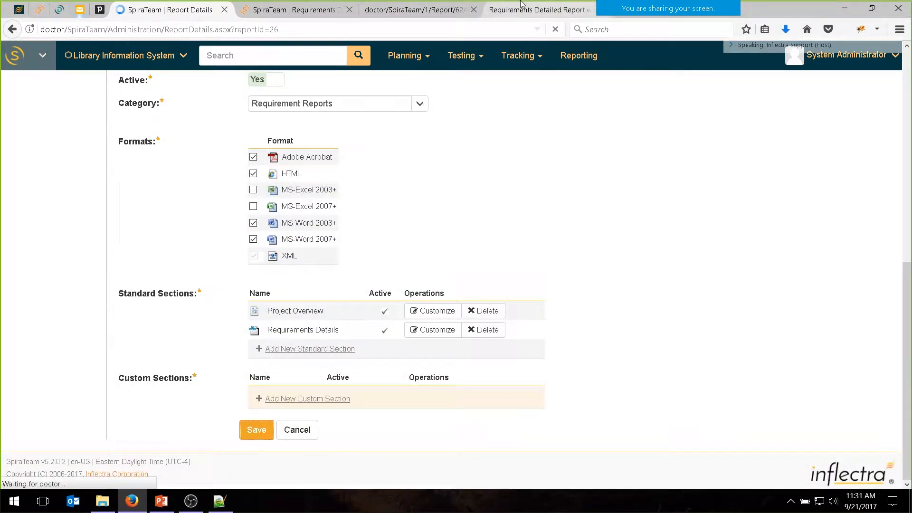
Step: Regenerate the Requirements Detailed Report without MetaData in HTML format and view its Test Coverage table
{"action": "left_click", "coordinate": [304, 10]}
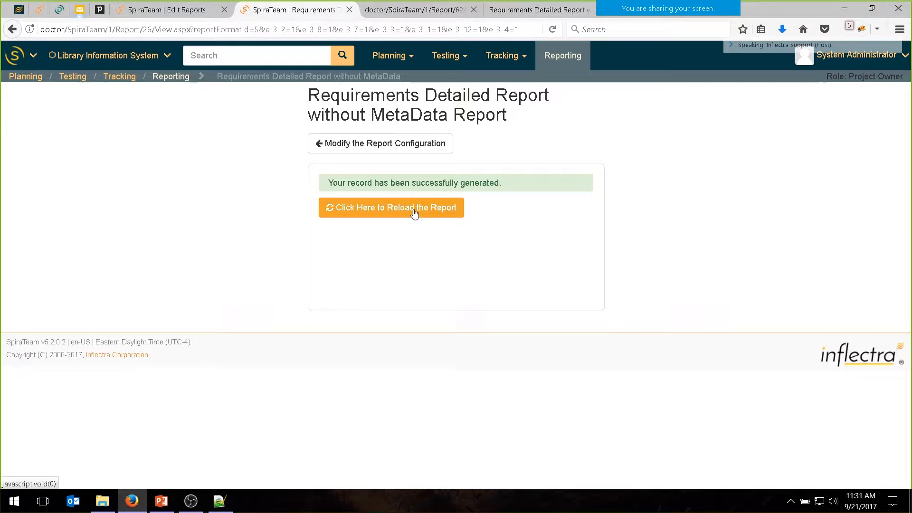
{"action": "left_click", "coordinate": [387, 140]}
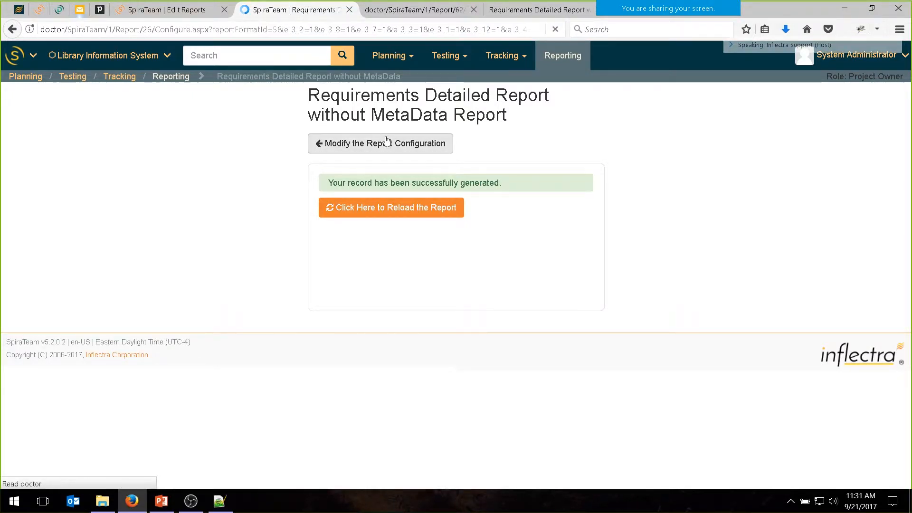
{"action": "left_click", "coordinate": [222, 200]}
{"action": "scroll", "coordinate": [222, 200], "scroll_direction": "down", "scroll_amount": 10}
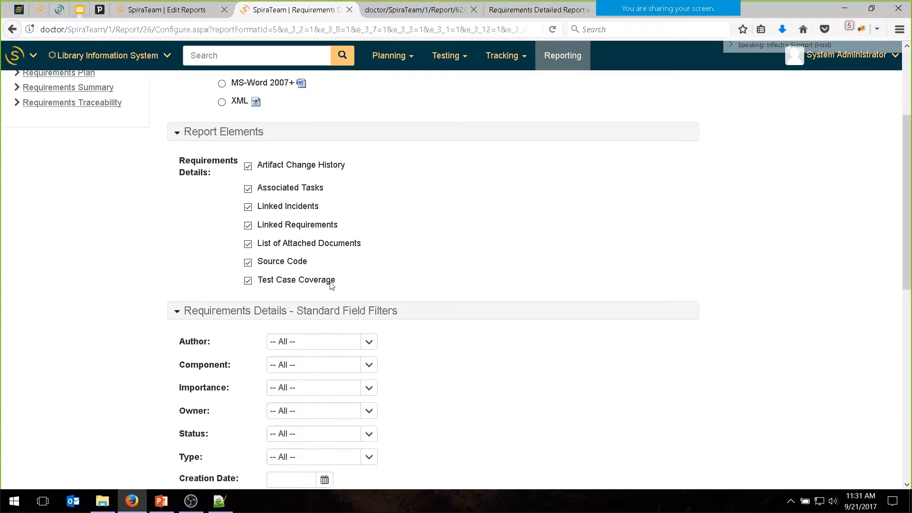
{"action": "left_click", "coordinate": [285, 419]}
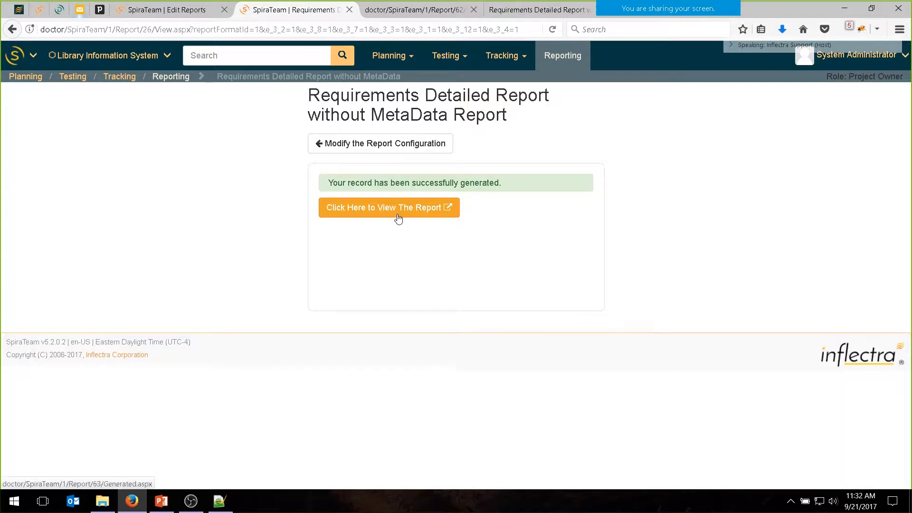
{"action": "left_click", "coordinate": [398, 213]}
{"action": "scroll", "coordinate": [399, 218], "scroll_direction": "down", "scroll_amount": 4}
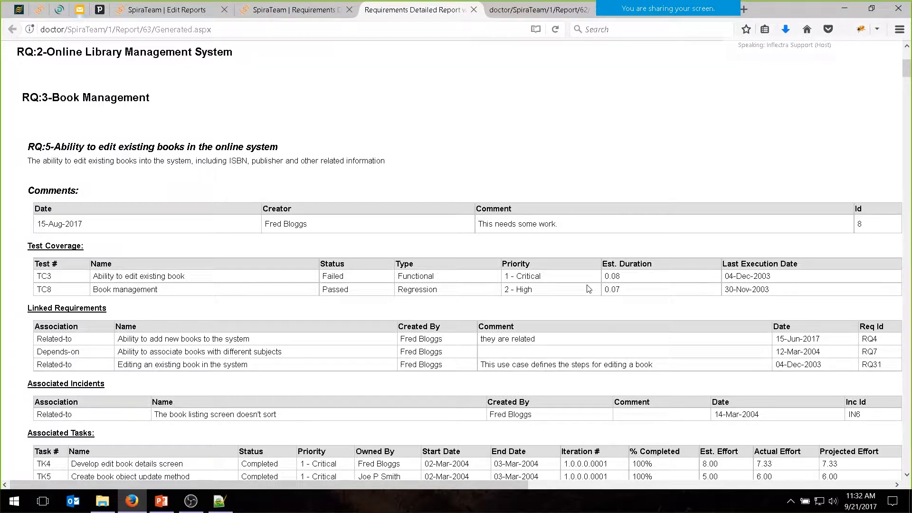
Step: Look at the Reporting Overview slide in PowerPoint and return to the generated report in Firefox
{"action": "left_click", "coordinate": [161, 501]}
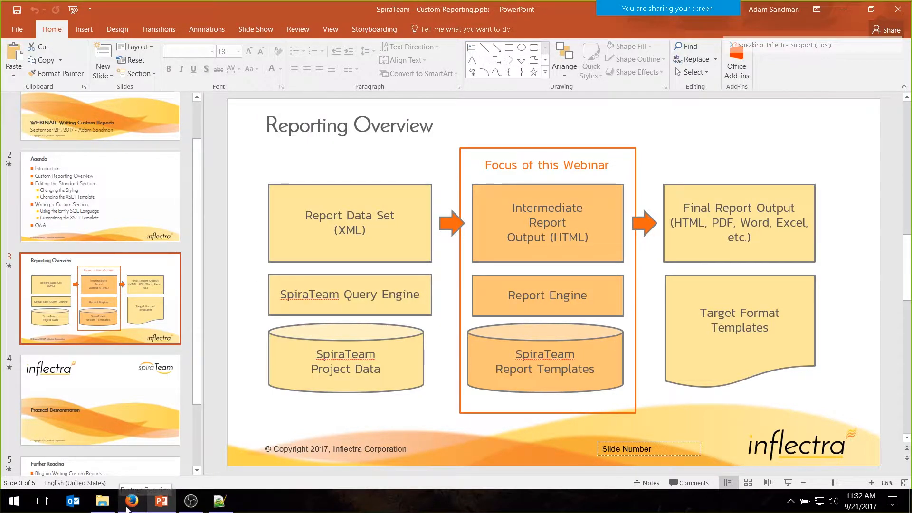
{"action": "mouse_move", "coordinate": [132, 507]}
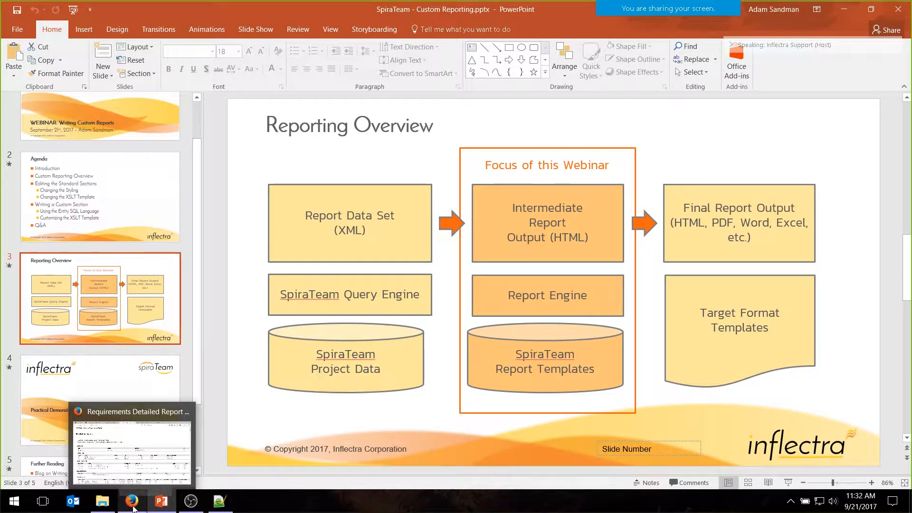
{"action": "left_click", "coordinate": [132, 501]}
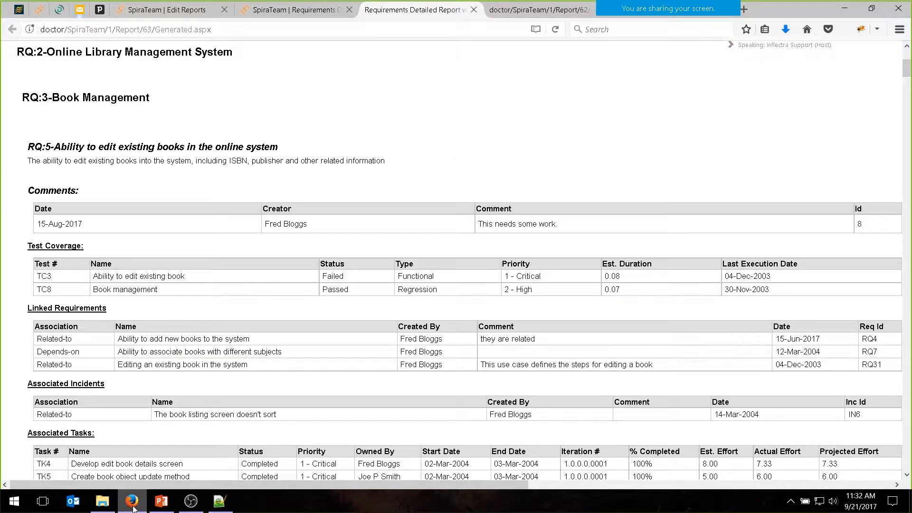
{"action": "mouse_move", "coordinate": [167, 509]}
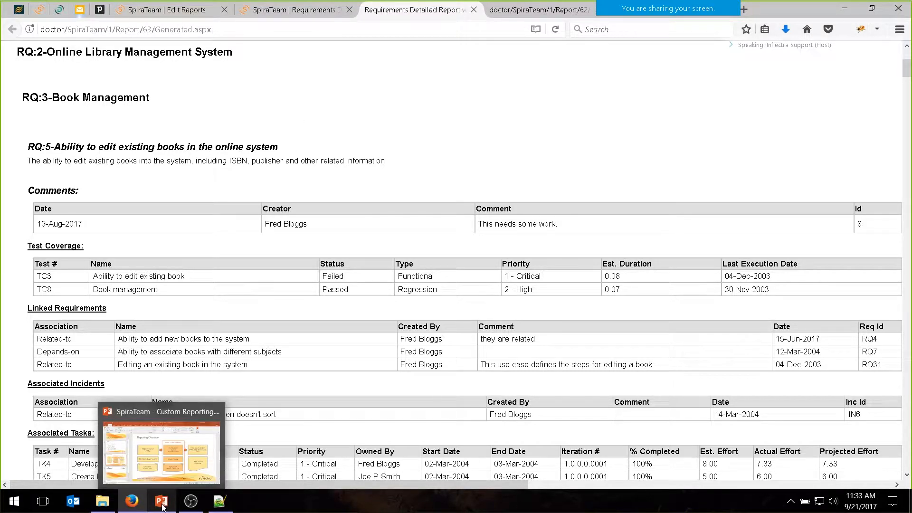
Step: Examine the requirement entries in the generated XML report and go back to the project data at its beginning
{"action": "left_click", "coordinate": [539, 10]}
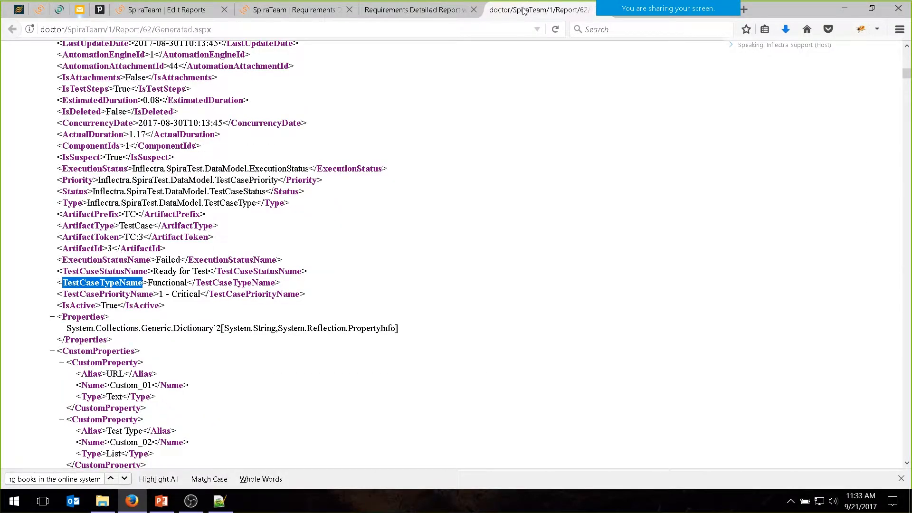
{"action": "scroll", "coordinate": [186, 241], "scroll_direction": "down", "scroll_amount": 20}
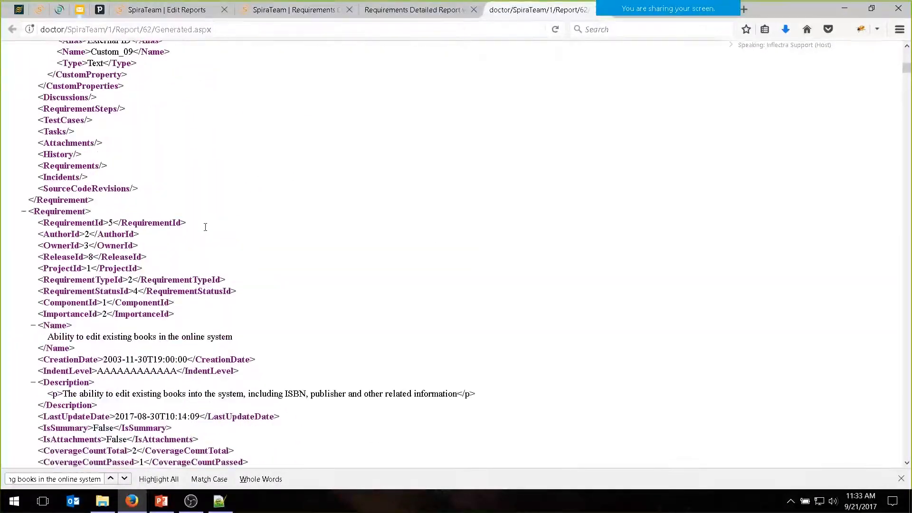
{"action": "scroll", "coordinate": [181, 249], "scroll_direction": "down", "scroll_amount": 15}
{"action": "scroll", "coordinate": [181, 249], "scroll_direction": "up", "scroll_amount": 5}
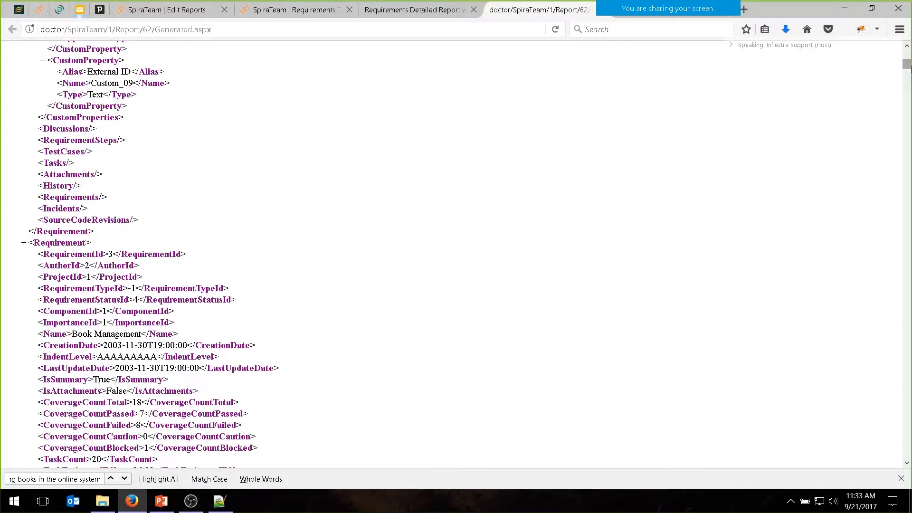
{"action": "mouse_move", "coordinate": [907, 67]}
{"action": "left_mouse_down"}
{"action": "mouse_move", "coordinate": [908, 442]}
{"action": "mouse_move", "coordinate": [907, 59]}
{"action": "left_mouse_up"}
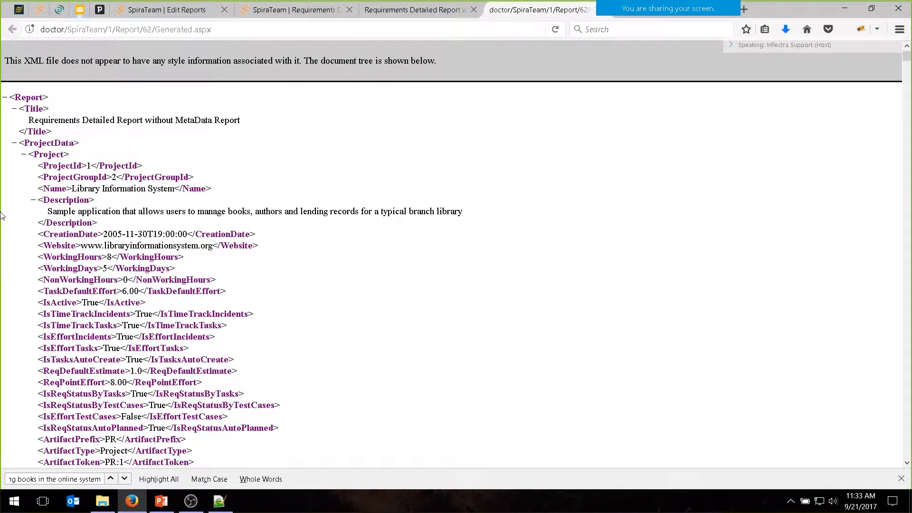
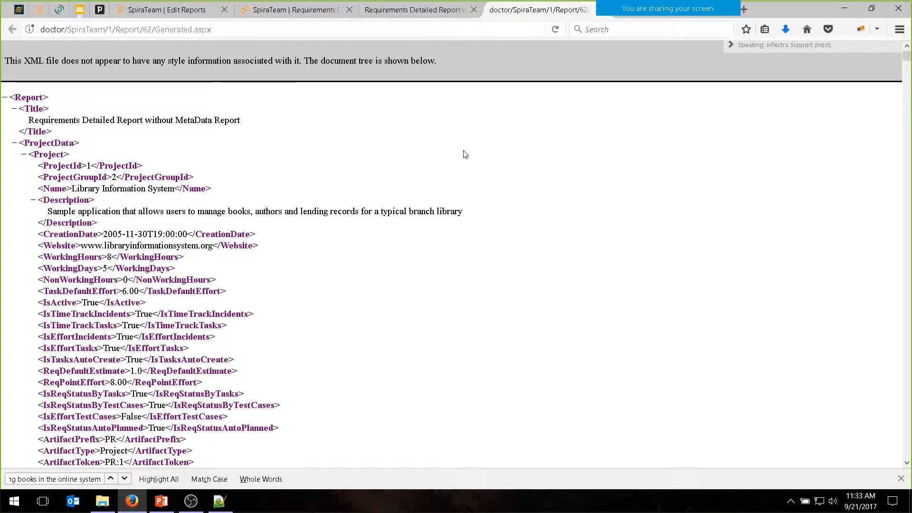
Step: Close the generated report pages and start a new report from the Edit Reports list
{"action": "left_click", "coordinate": [474, 10]}
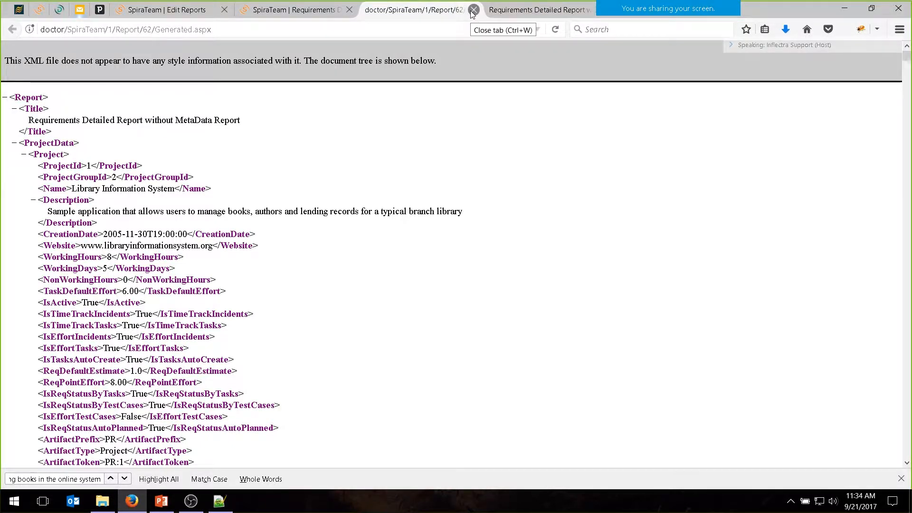
{"action": "left_click", "coordinate": [474, 10]}
{"action": "left_click", "coordinate": [474, 10]}
{"action": "left_click", "coordinate": [169, 10]}
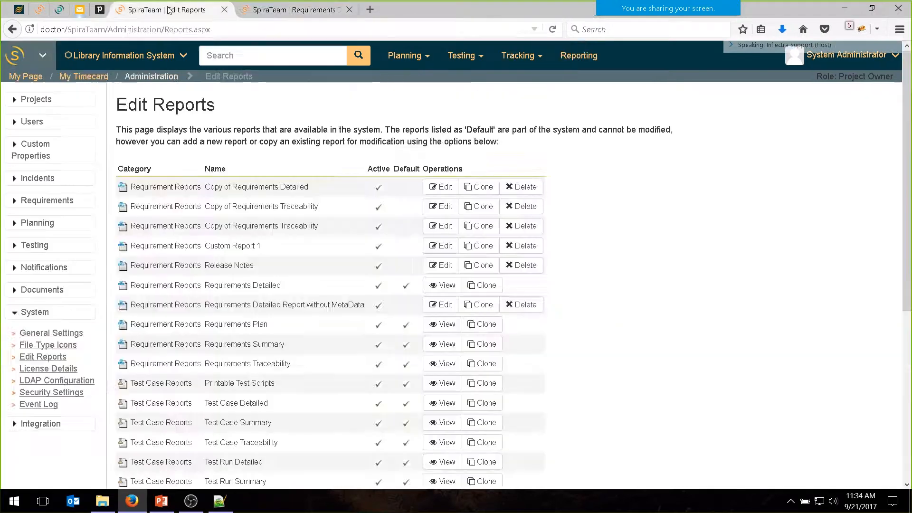
{"action": "scroll", "coordinate": [210, 275], "scroll_direction": "down", "scroll_amount": 5}
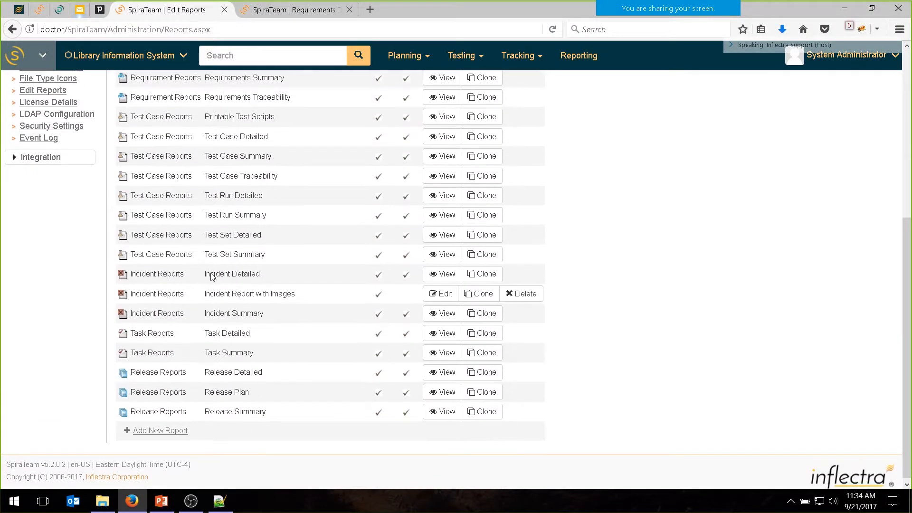
{"action": "left_click", "coordinate": [162, 431]}
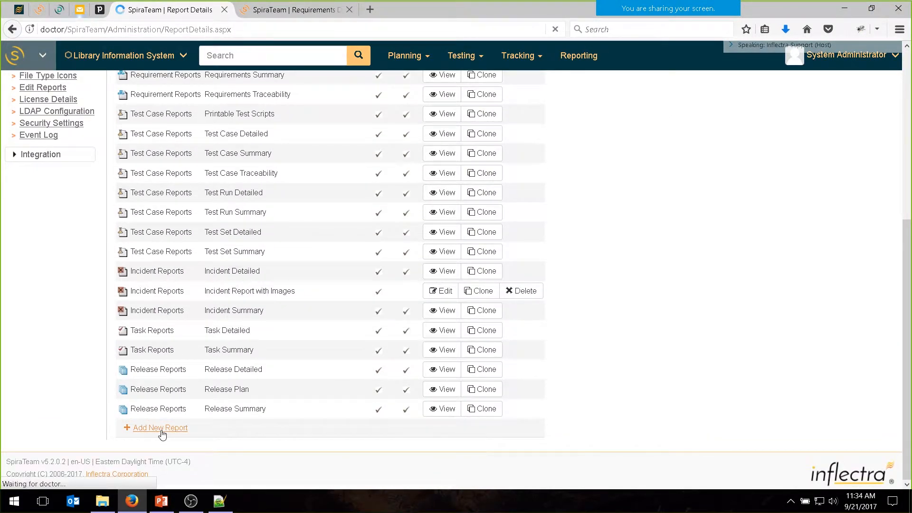
Step: Name the new report "Sample Incidents Table Report"
{"action": "left_click", "coordinate": [265, 192]}
{"action": "type", "text": "S"}
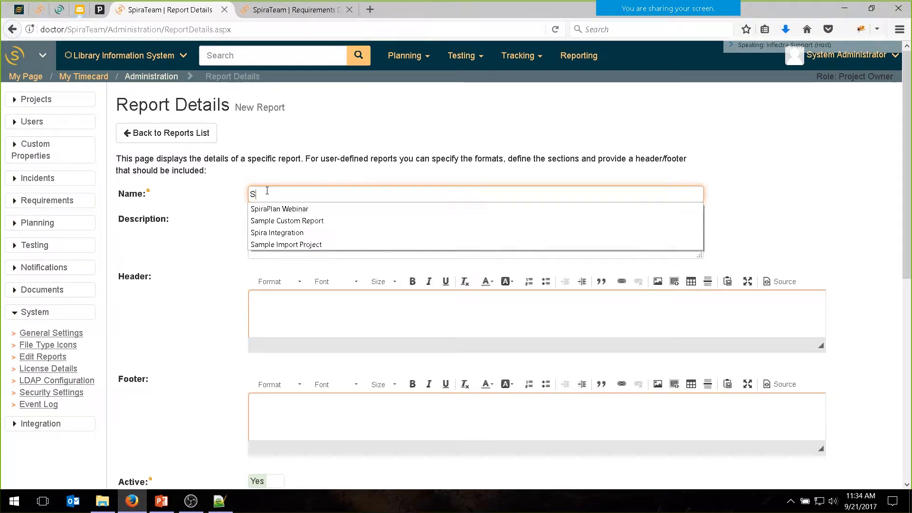
{"action": "type", "text": "ample Requirements"}
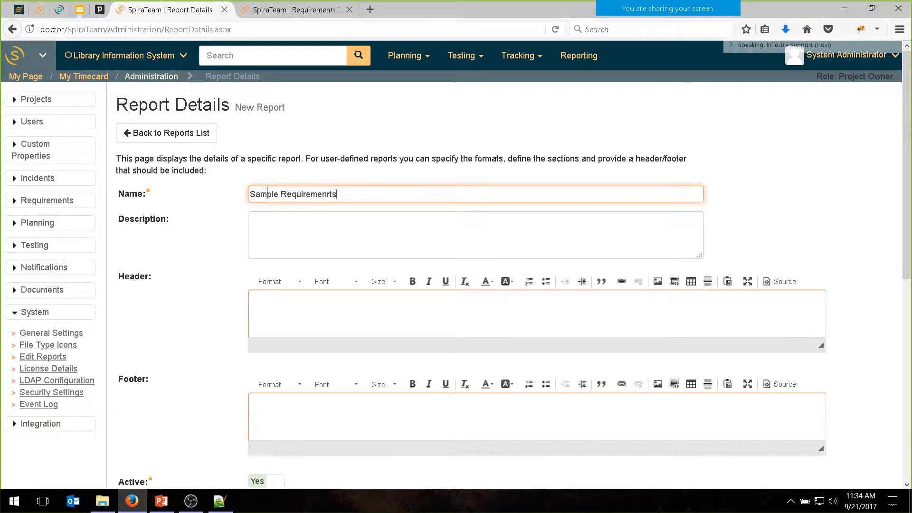
{"action": "key", "text": "BackSpace"}
{"action": "key", "text": "BackSpace"}
{"action": "key", "text": "BackSpace"}
{"action": "key", "text": "BackSpace"}
{"action": "key", "text": "BackSpace"}
{"action": "key", "text": "BackSpace"}
{"action": "key", "text": "BackSpace"}
{"action": "key", "text": "BackSpace"}
{"action": "key", "text": "BackSpace"}
{"action": "key", "text": "BackSpace"}
{"action": "key", "text": "BackSpace"}
{"action": "key", "text": "BackSpace"}
{"action": "key", "text": "BackSpace"}
{"action": "type", "text": "Incidents Table Report"}
Step: Set the report's header to "Sample Webinar Report" in the Heading 1 format
{"action": "left_click", "coordinate": [306, 321]}
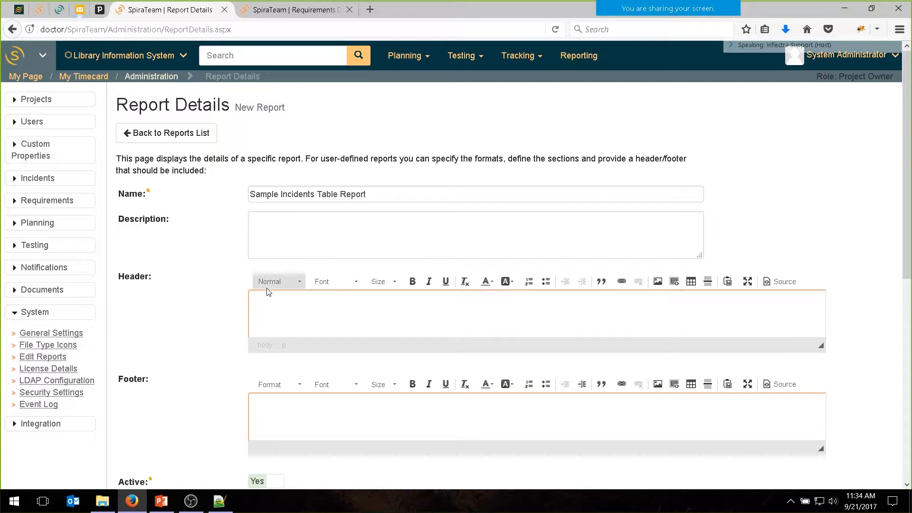
{"action": "left_click", "coordinate": [301, 282]}
{"action": "left_click", "coordinate": [290, 328]}
{"action": "type", "text": "S"}
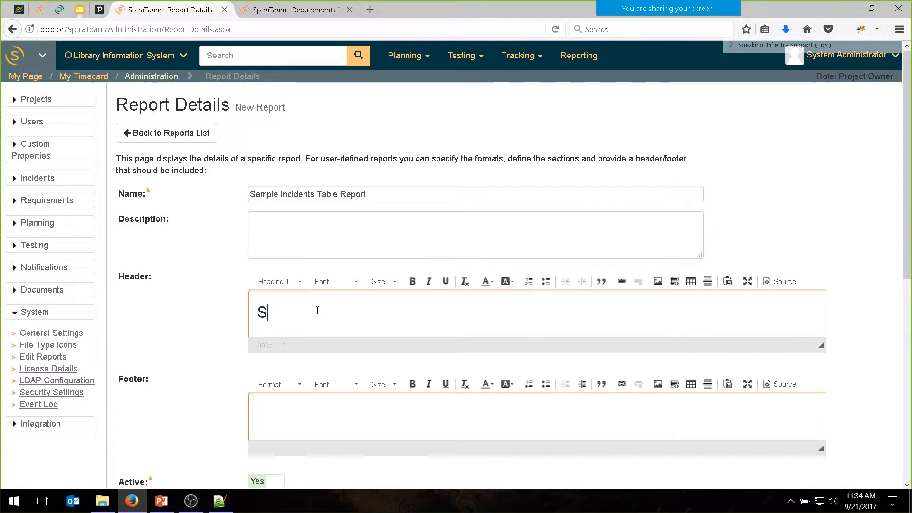
{"action": "type", "text": "ample Web"}
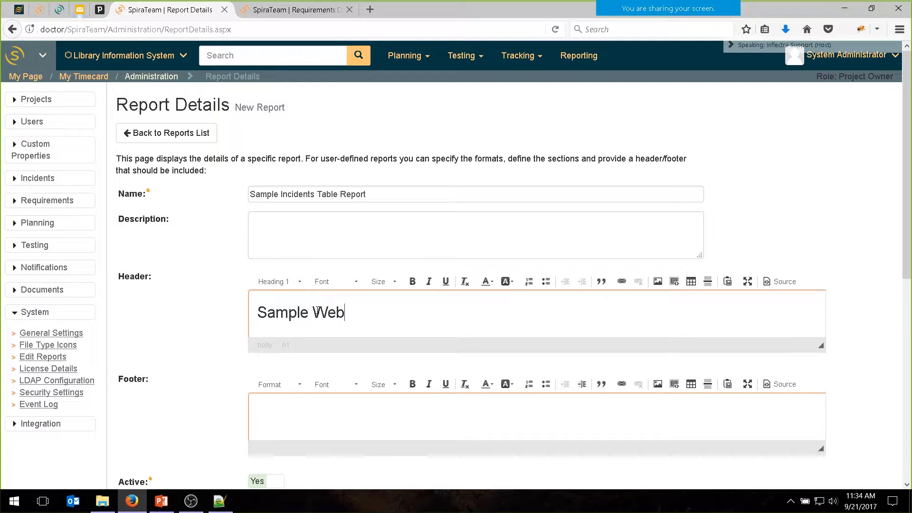
{"action": "type", "text": "inar Repo"}
{"action": "key", "text": "BackSpace"}
{"action": "key", "text": "BackSpace"}
{"action": "key", "text": "BackSpace"}
{"action": "type", "text": "Report"}
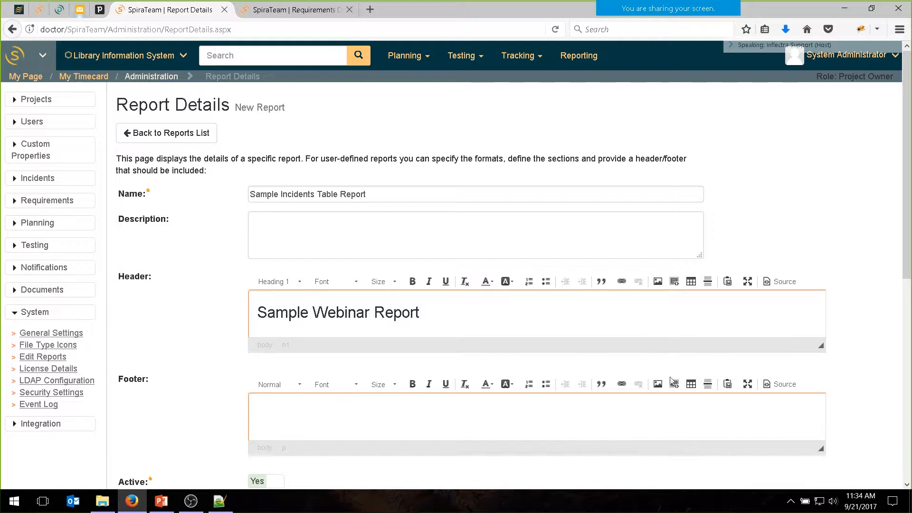
Step: Fill the report's footer with a horizontal line followed by the text "(c) MyCompany 2017"
{"action": "left_click", "coordinate": [708, 385]}
{"action": "type", "text": "(c"}
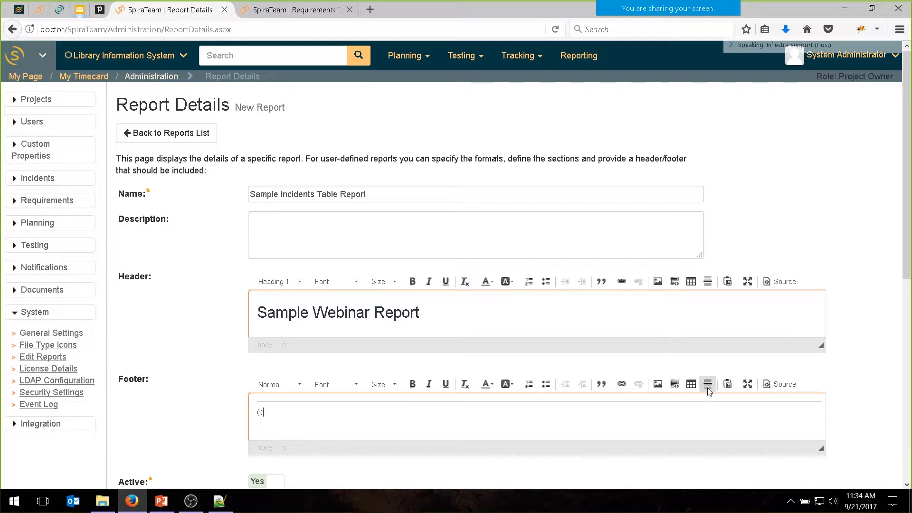
{"action": "type", "text": ") MyCompany 2016"}
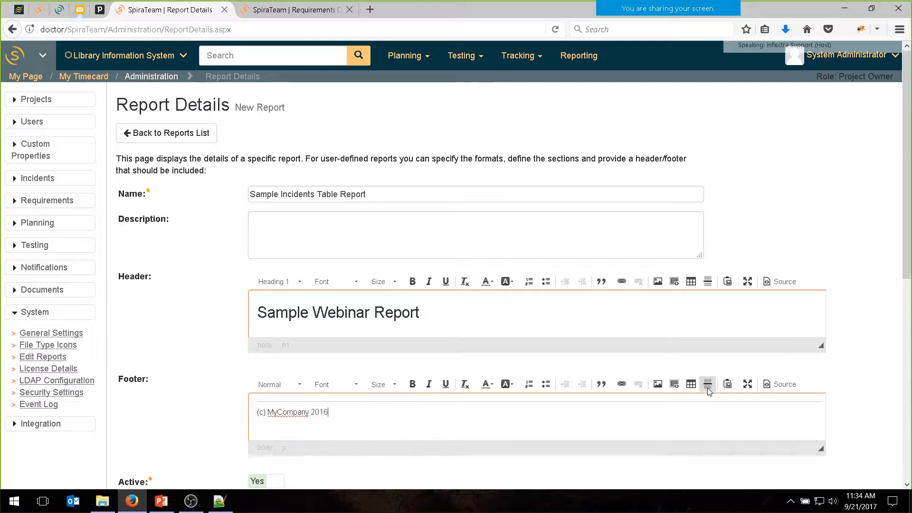
{"action": "key", "text": "BackSpace"}
{"action": "type", "text": "7"}
Step: Assign the report to the Incident Reports category and enable the MS-Word 2003+, MS-Word 2007+, MS-Excel 2003+ and MS-Excel 2007+ formats
{"action": "scroll", "coordinate": [709, 392], "scroll_direction": "down", "scroll_amount": 5}
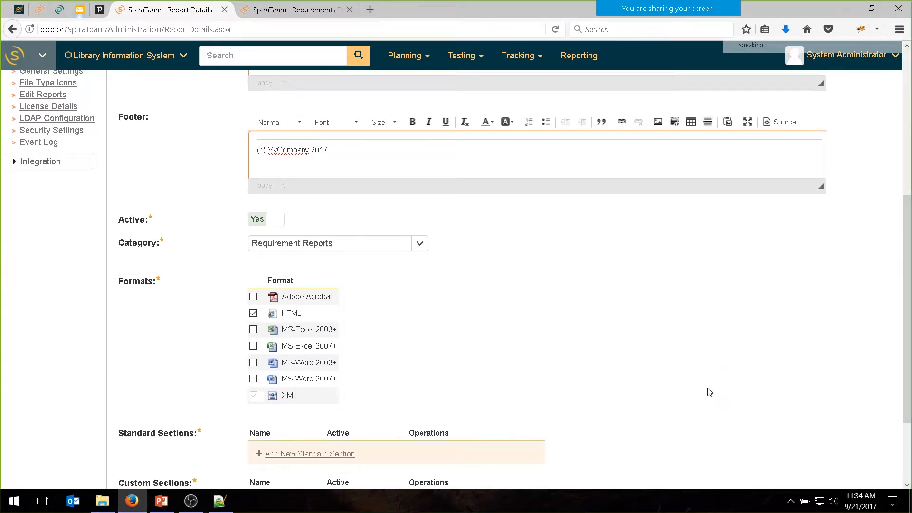
{"action": "left_click", "coordinate": [422, 242]}
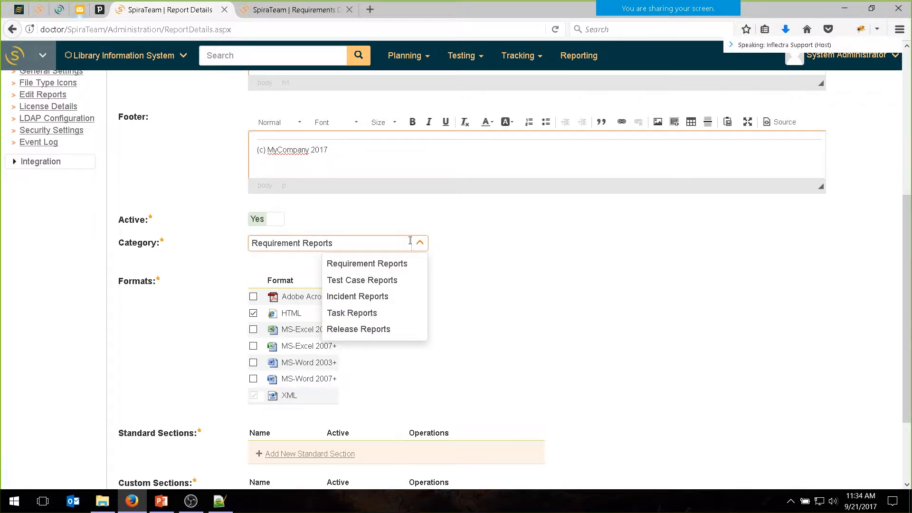
{"action": "left_click", "coordinate": [367, 297]}
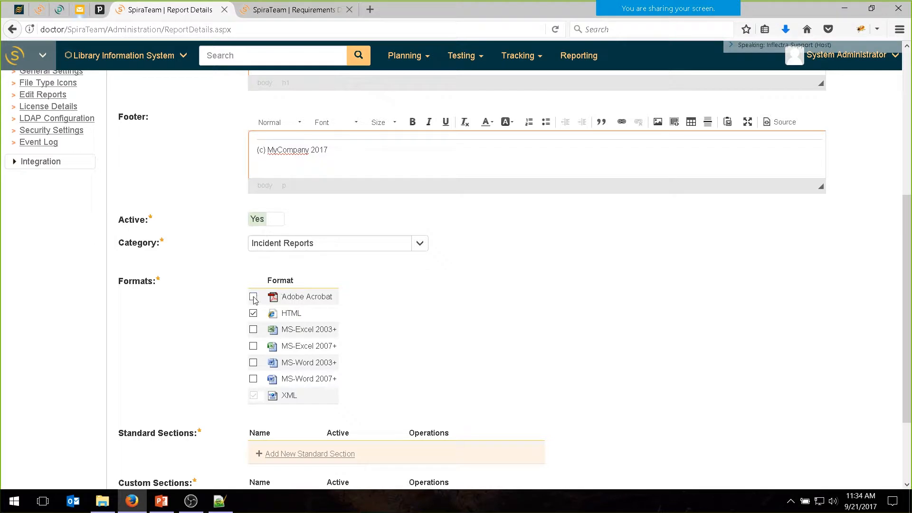
{"action": "left_click", "coordinate": [254, 362]}
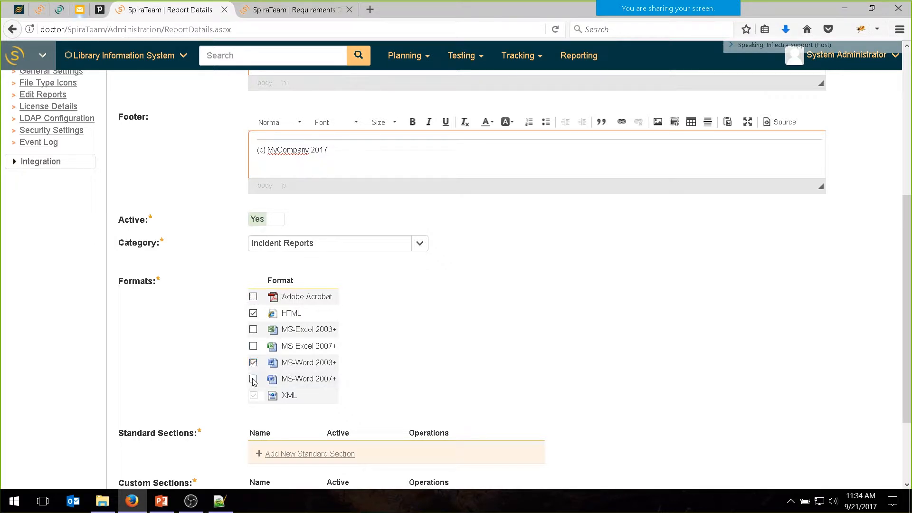
{"action": "left_click", "coordinate": [253, 379]}
{"action": "left_click", "coordinate": [253, 330]}
{"action": "left_click", "coordinate": [254, 346]}
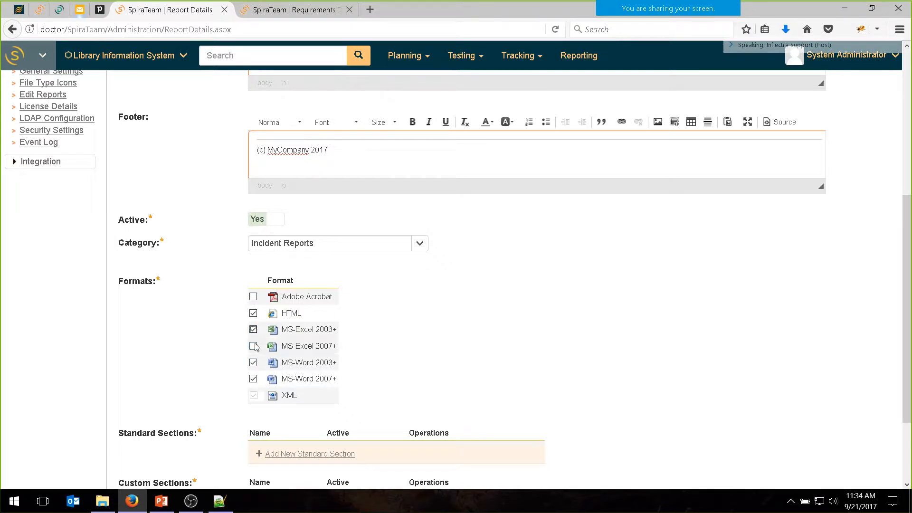
Step: Add a Project Overview standard section with its default template to the report
{"action": "scroll", "coordinate": [494, 344], "scroll_direction": "down", "scroll_amount": 3}
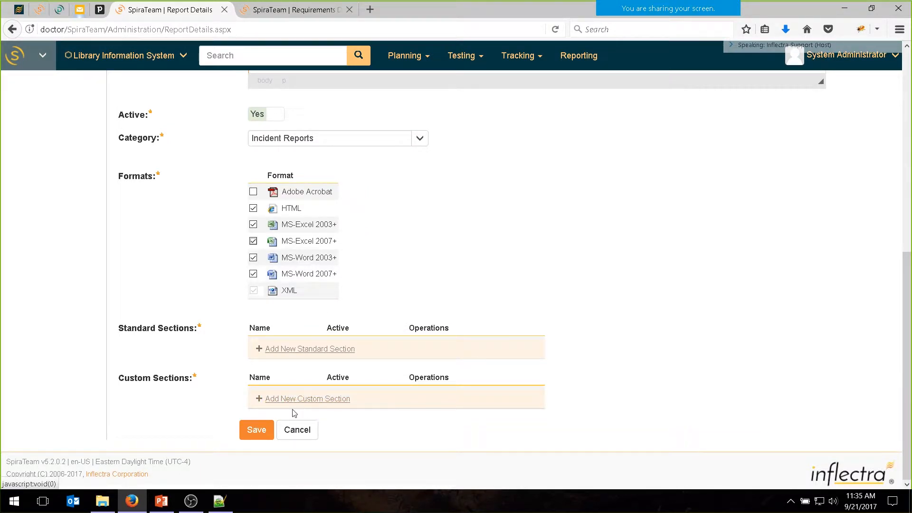
{"action": "left_click", "coordinate": [335, 349]}
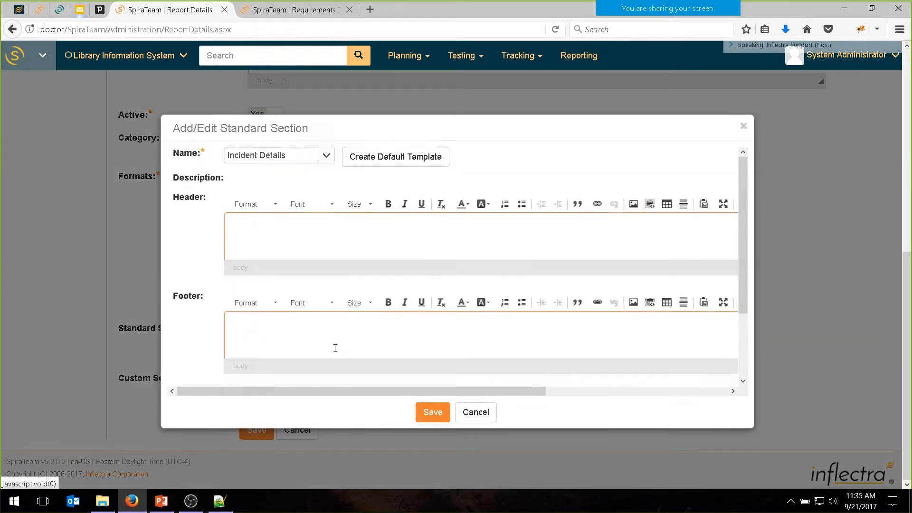
{"action": "left_click", "coordinate": [326, 155]}
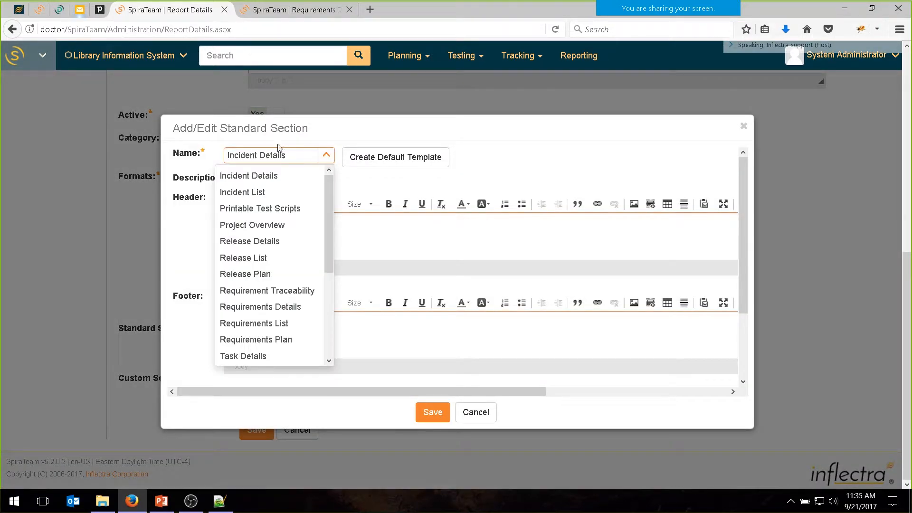
{"action": "left_click", "coordinate": [264, 224]}
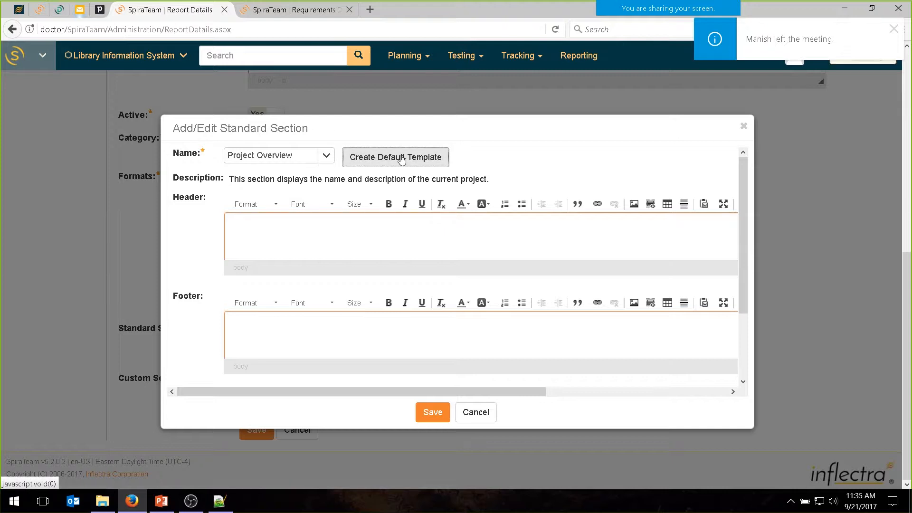
{"action": "scroll", "coordinate": [422, 287], "scroll_direction": "down", "scroll_amount": 3}
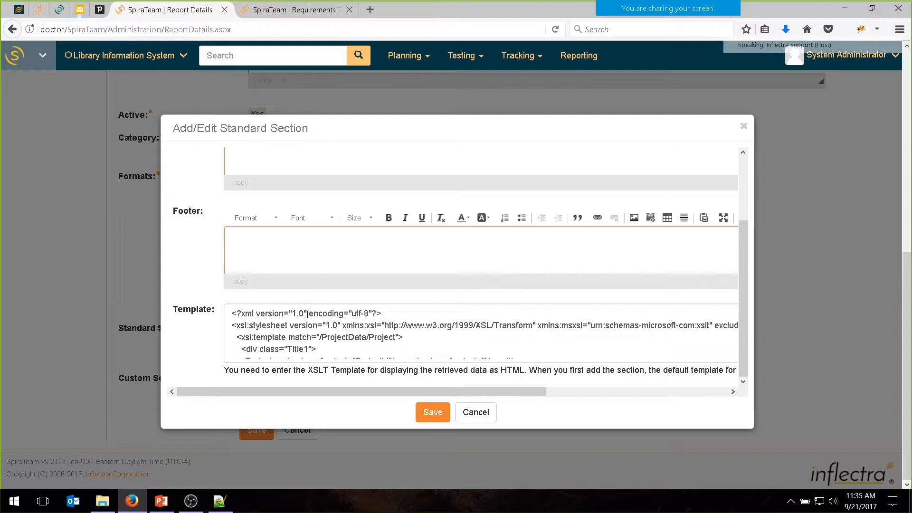
{"action": "left_click", "coordinate": [429, 415]}
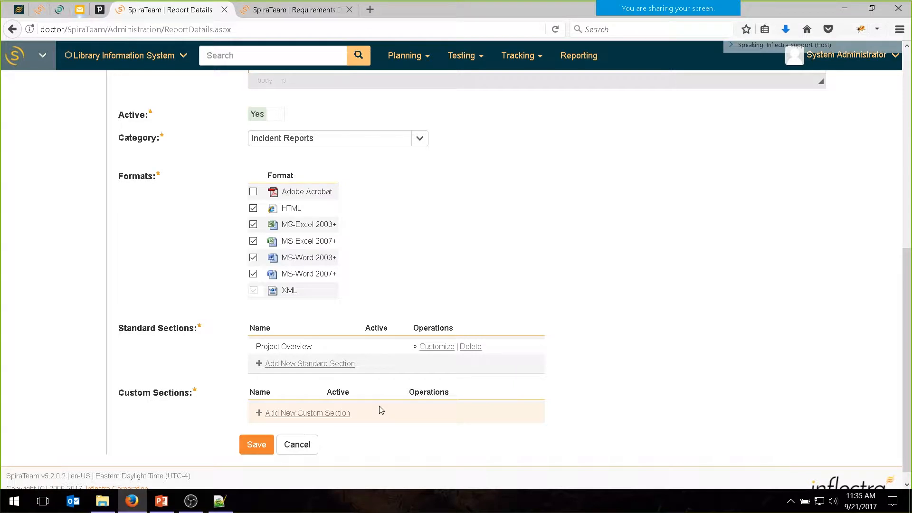
Step: Start a new custom section and name it "List of Defects By Priority"
{"action": "scroll", "coordinate": [377, 410], "scroll_direction": "down", "scroll_amount": 1}
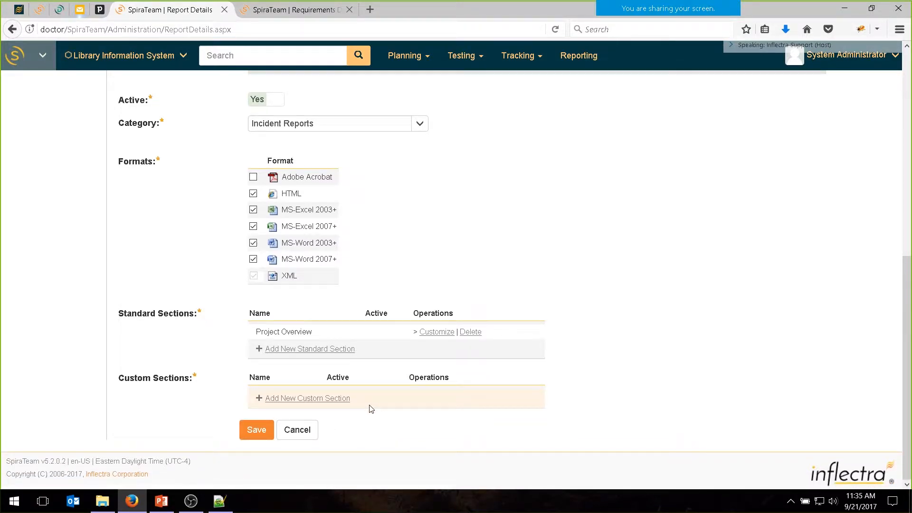
{"action": "left_click", "coordinate": [338, 403]}
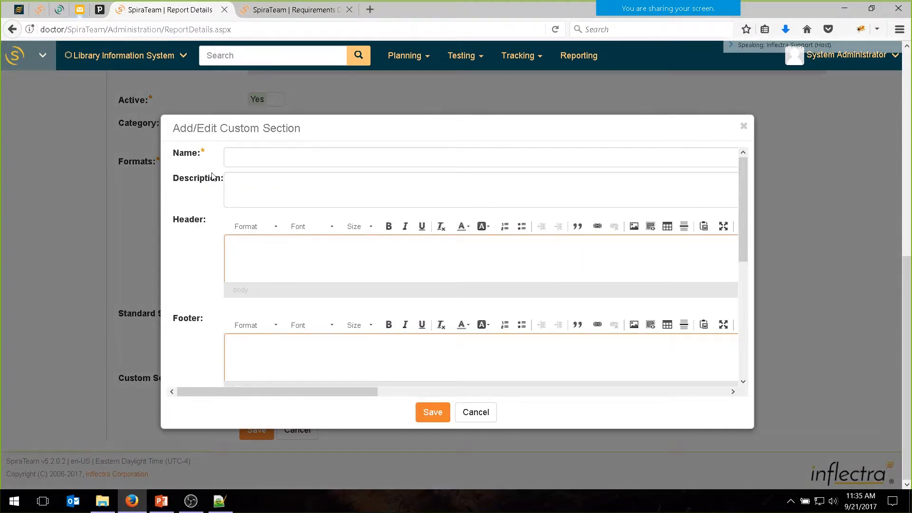
{"action": "left_click", "coordinate": [253, 159]}
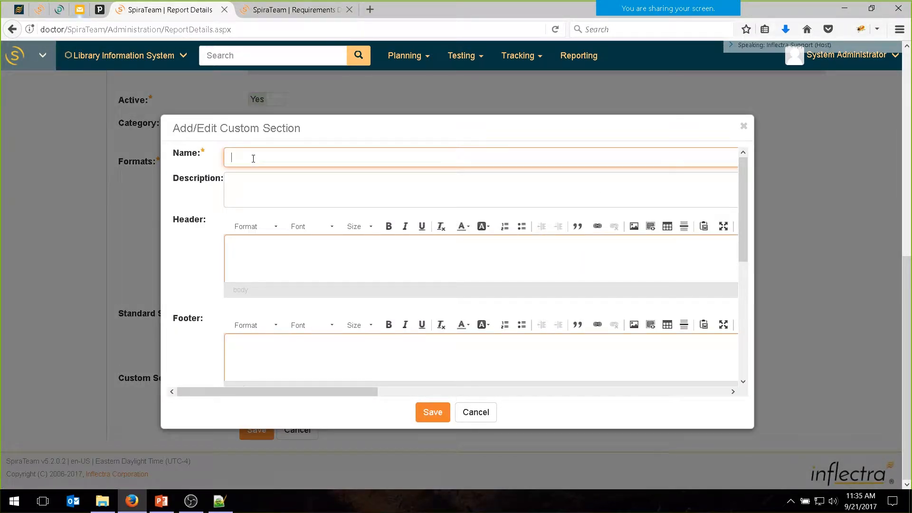
{"action": "type", "text": "List of D"}
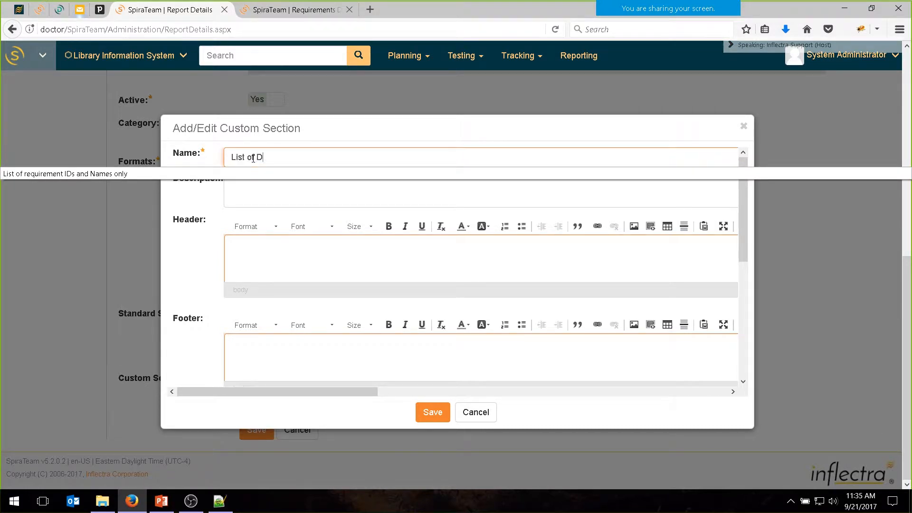
{"action": "type", "text": "efects"}
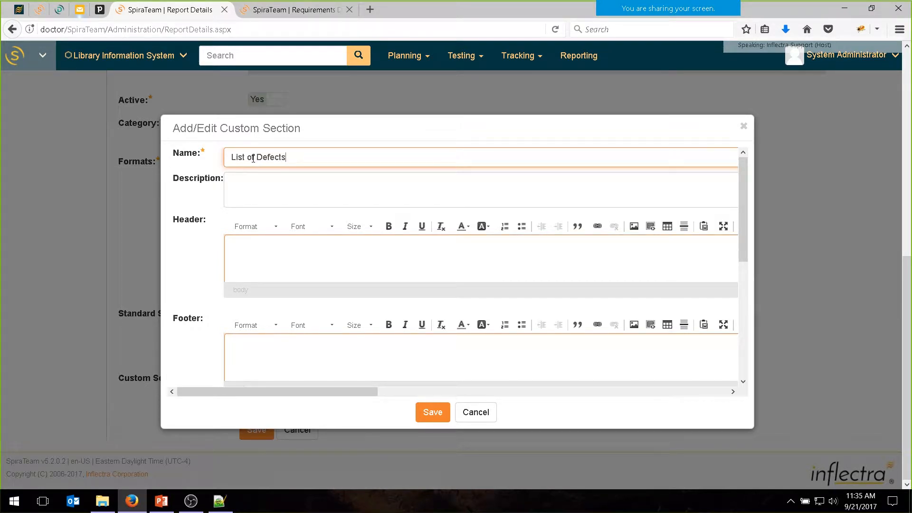
{"action": "type", "text": " By Priority"}
Step: Write the section's header as a Heading 2 "Defect List" followed by the line "Here is a list of defects in the project:"
{"action": "left_click", "coordinate": [342, 264]}
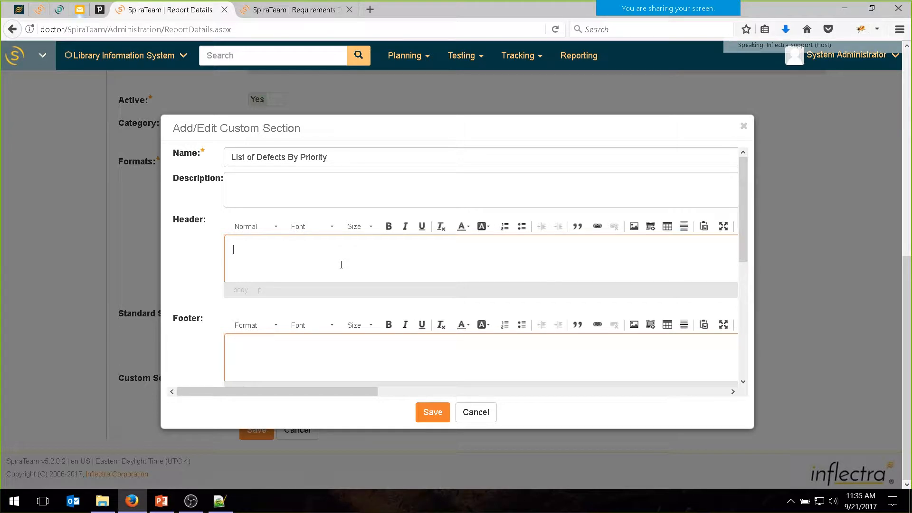
{"action": "type", "text": "Defect List"}
{"action": "key", "text": "Return"}
{"action": "type", "text": "Here is a list of f"}
{"action": "type", "text": "efects in the project:"}
{"action": "left_click", "coordinate": [252, 226]}
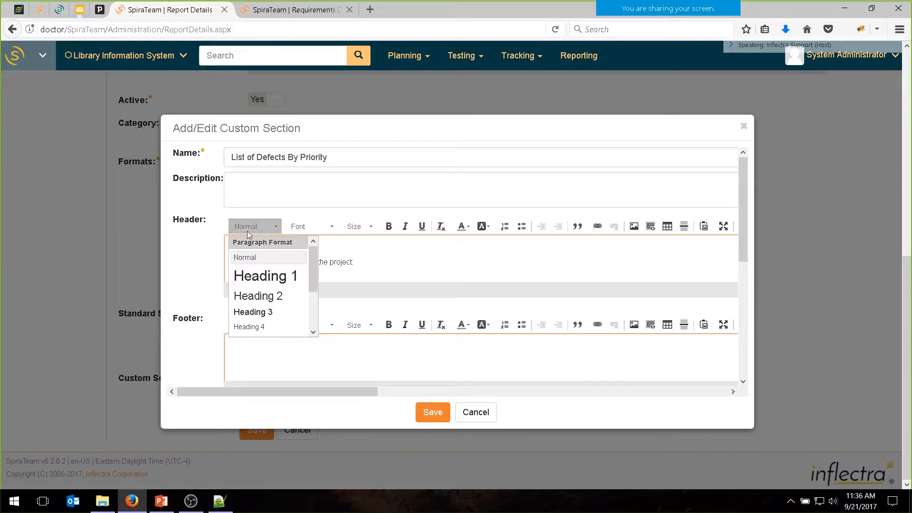
{"action": "left_click", "coordinate": [264, 295]}
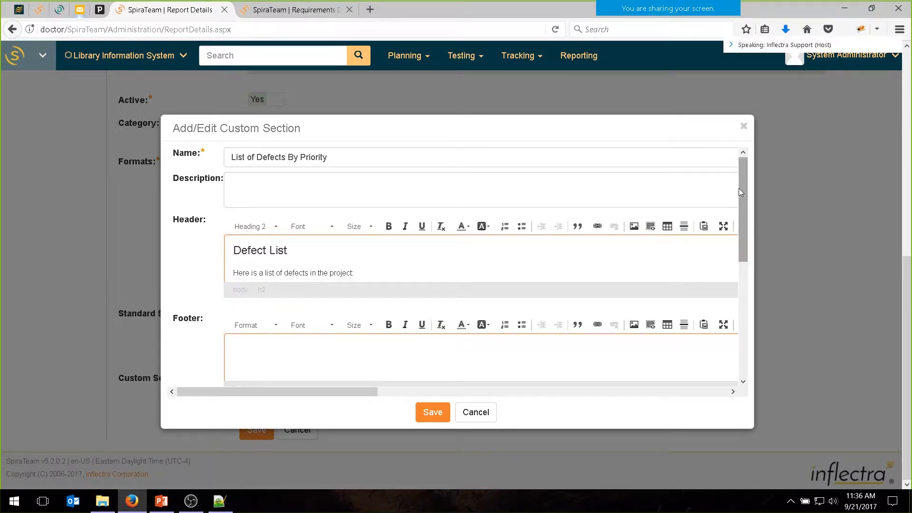
Step: Review the available queries for the custom section and choose the Incidents query
{"action": "left_click_drag", "start_coordinate": [743, 204], "coordinate": [754, 318]}
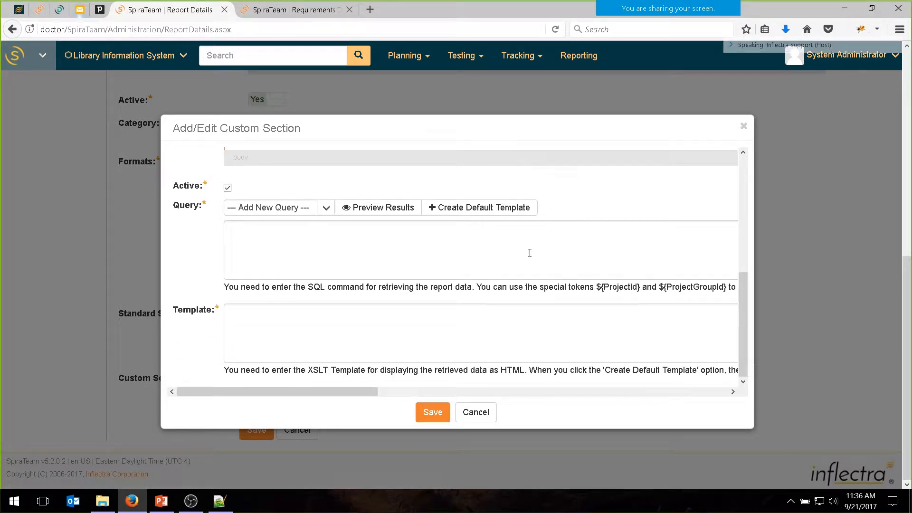
{"action": "left_click", "coordinate": [326, 207]}
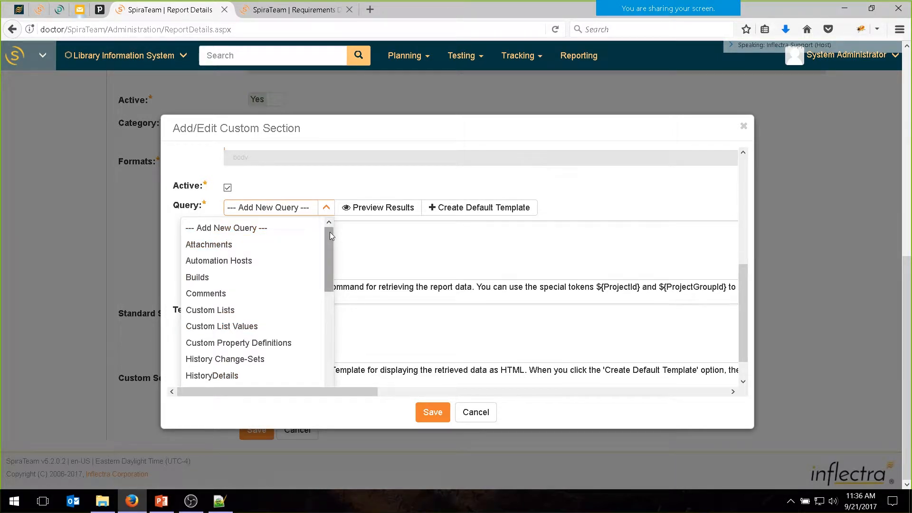
{"action": "mouse_move", "coordinate": [330, 231]}
{"action": "left_mouse_down"}
{"action": "mouse_move", "coordinate": [341, 338]}
{"action": "mouse_move", "coordinate": [337, 230]}
{"action": "left_mouse_up"}
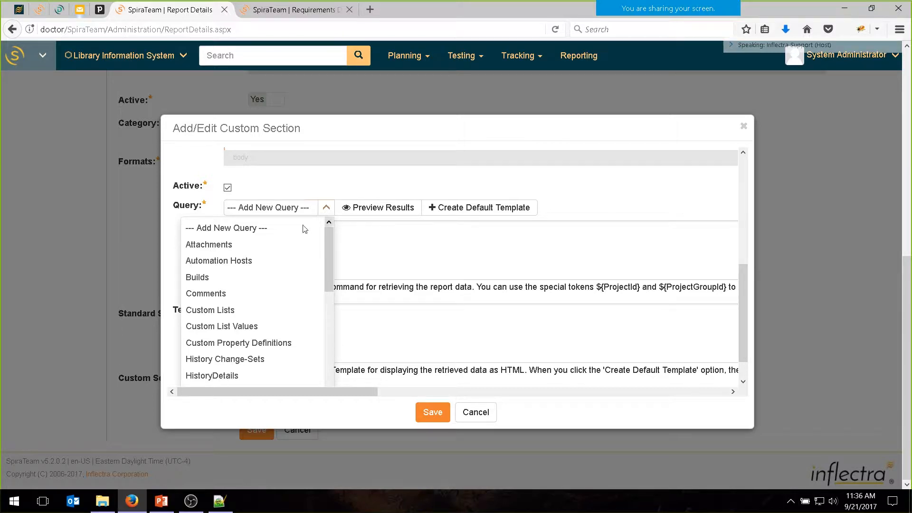
{"action": "left_click_drag", "start_coordinate": [332, 256], "coordinate": [329, 369]}
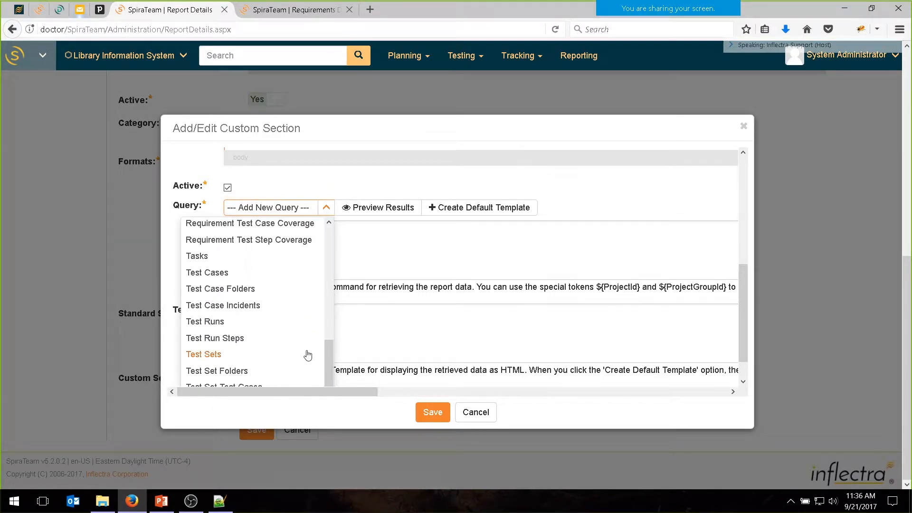
{"action": "scroll", "coordinate": [295, 308], "scroll_direction": "down", "scroll_amount": 1}
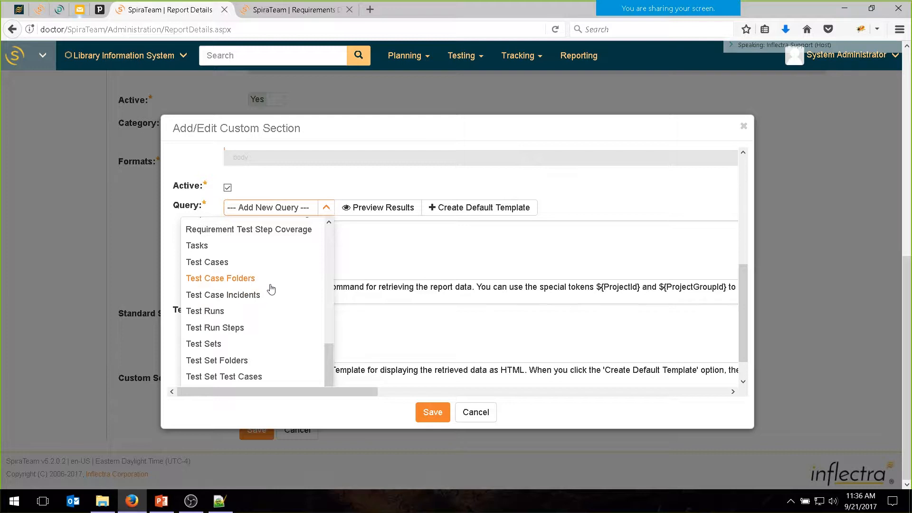
{"action": "scroll", "coordinate": [271, 289], "scroll_direction": "up", "scroll_amount": 4}
{"action": "scroll", "coordinate": [265, 281], "scroll_direction": "up", "scroll_amount": 3}
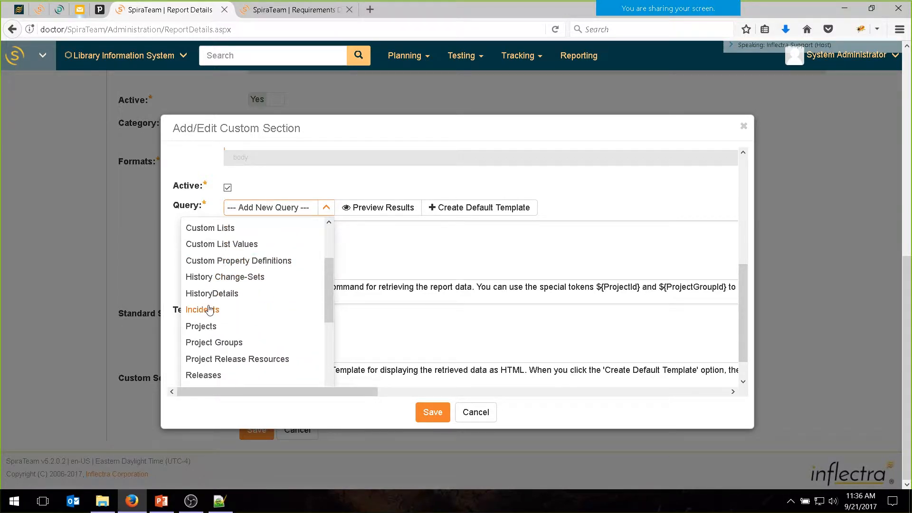
{"action": "left_click", "coordinate": [204, 314]}
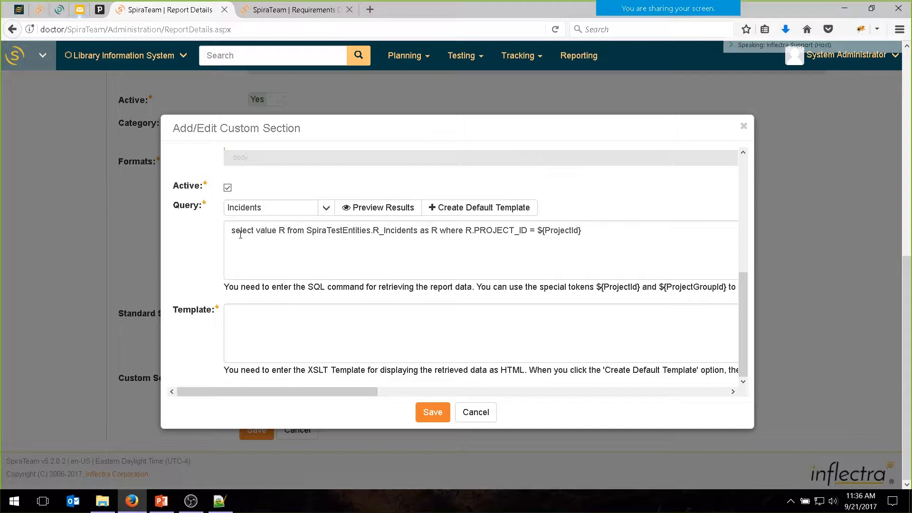
{"action": "left_click_drag", "start_coordinate": [256, 231], "coordinate": [285, 232]}
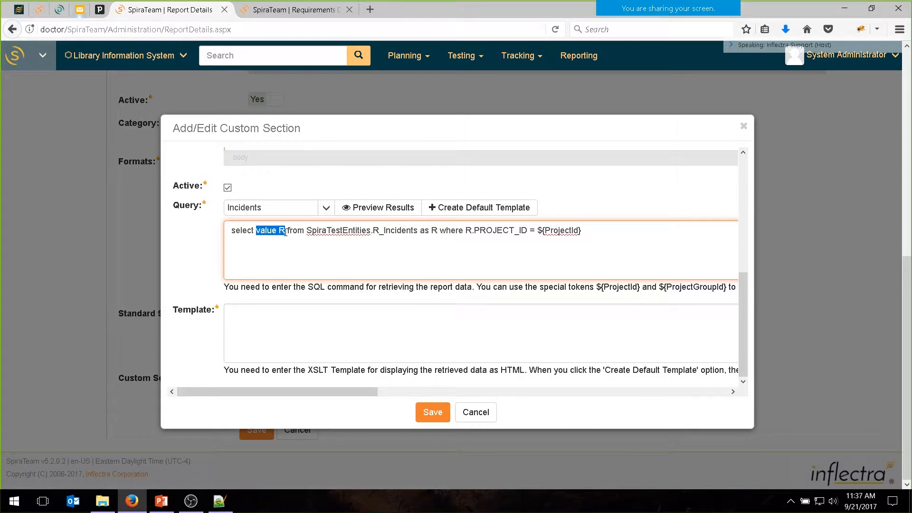
{"action": "left_click", "coordinate": [604, 226]}
{"action": "type", "text": "select *"}
{"action": "key", "text": "BackSpace"}
{"action": "key", "text": "BackSpace"}
{"action": "key", "text": "BackSpace"}
{"action": "key", "text": "BackSpace"}
{"action": "key", "text": "BackSpace"}
{"action": "key", "text": "BackSpace"}
{"action": "key", "text": "BackSpace"}
{"action": "key", "text": "BackSpace"}
Step: Examine the default query's selected value and its source view, SpiraTestEntities.R_Incidents
{"action": "key", "text": "shift+Right"}
{"action": "key", "text": "shift+Right"}
{"action": "key", "text": "shift+Right"}
{"action": "key", "text": "shift+Right"}
{"action": "key", "text": "shift+Right"}
{"action": "key", "text": "shift+Right"}
{"action": "key", "text": "shift+Right"}
{"action": "key", "text": "shift+Right"}
{"action": "key", "text": "shift+Right"}
{"action": "key", "text": "shift+Right"}
{"action": "key", "text": "shift+Right"}
{"action": "key", "text": "shift+Right"}
{"action": "key", "text": "shift+Right"}
{"action": "key", "text": "shift+Right"}
{"action": "key", "text": "ctrl+Right"}
{"action": "key", "text": "ctrl+Right"}
{"action": "key", "text": "shift+Right"}
{"action": "key", "text": "shift+Right"}
{"action": "key", "text": "shift+Right"}
{"action": "key", "text": "shift+Right"}
{"action": "key", "text": "shift+Right"}
{"action": "key", "text": "shift+Right"}
{"action": "key", "text": "shift+Right"}
{"action": "key", "text": "shift+Right"}
{"action": "key", "text": "shift+Right"}
{"action": "key", "text": "shift+Right"}
{"action": "key", "text": "shift+Right"}
{"action": "key", "text": "shift+Right"}
{"action": "key", "text": "shift+Right"}
{"action": "key", "text": "shift+Right"}
{"action": "key", "text": "shift+Right"}
{"action": "key", "text": "shift+Right"}
{"action": "key", "text": "shift+Right"}
{"action": "key", "text": "Right"}
{"action": "key", "text": "Right"}
{"action": "key", "text": "shift+Right"}
{"action": "key", "text": "shift+Right"}
{"action": "key", "text": "shift+Right"}
{"action": "key", "text": "shift+Right"}
{"action": "key", "text": "shift+Right"}
{"action": "key", "text": "shift+Right"}
{"action": "key", "text": "shift+Right"}
{"action": "key", "text": "shift+Right"}
{"action": "key", "text": "shift+Right"}
{"action": "key", "text": "shift+Right"}
{"action": "key", "text": "shift+Right"}
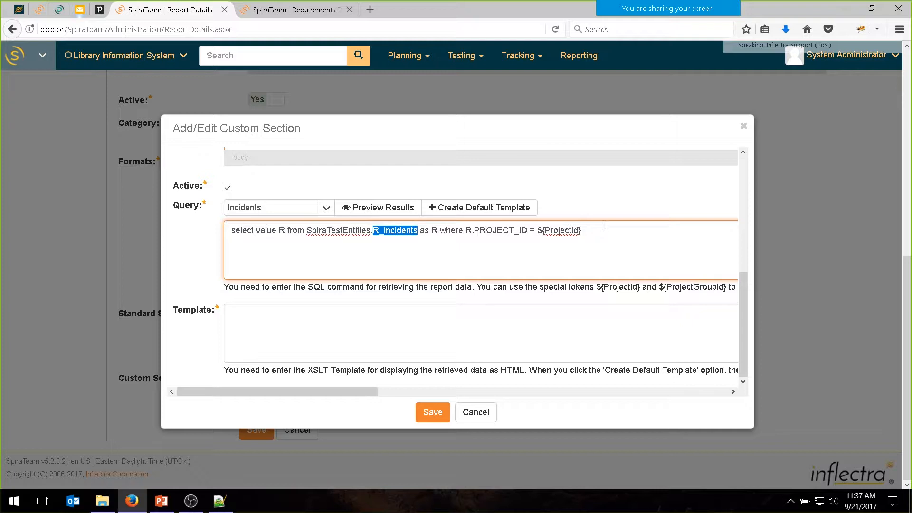
Step: Try replacing the alias R with IN in the query's select, as and where parts
{"action": "key", "text": "Right"}
{"action": "key", "text": "Right"}
{"action": "key", "text": "Right"}
{"action": "key", "text": "Right"}
{"action": "key", "text": "Right"}
{"action": "key", "text": "shift+Right"}
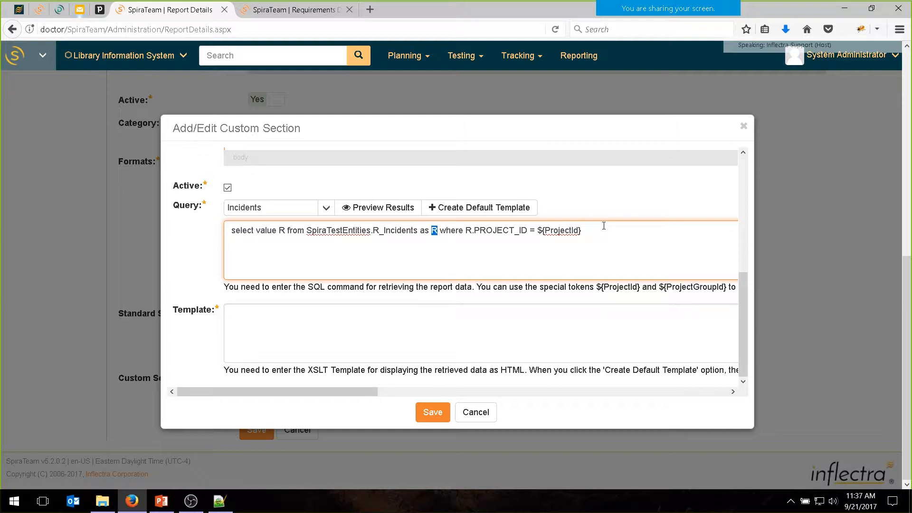
{"action": "type", "text": "IN"}
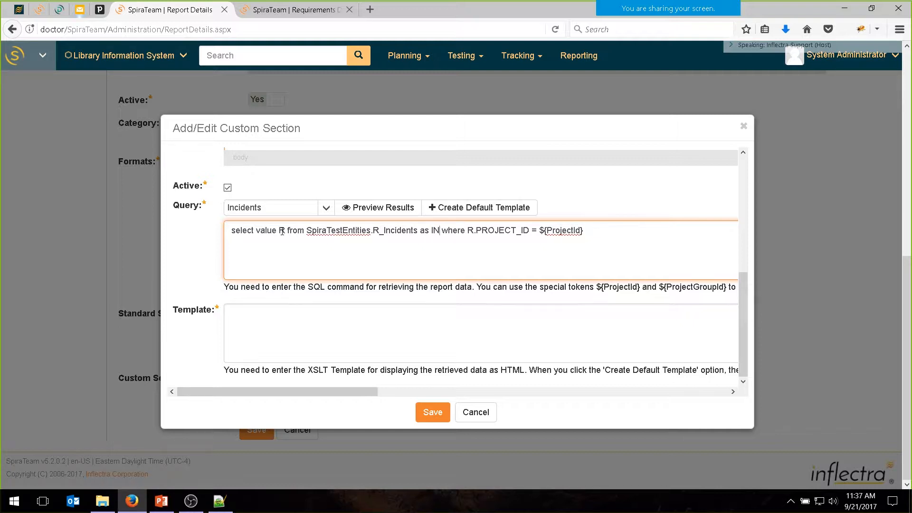
{"action": "key", "text": "BackSpace"}
{"action": "type", "text": "IN"}
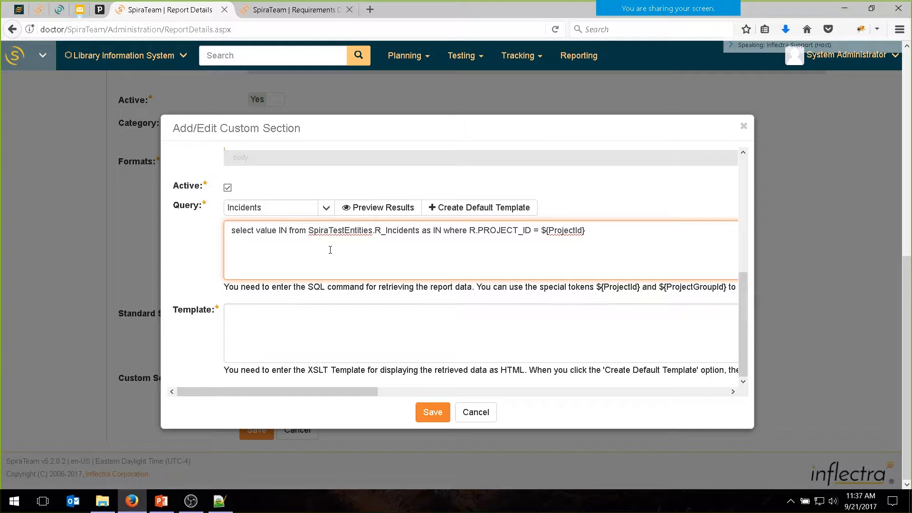
{"action": "left_click", "coordinate": [477, 231]}
{"action": "key", "text": "BackSpace"}
{"action": "type", "text": "IN"}
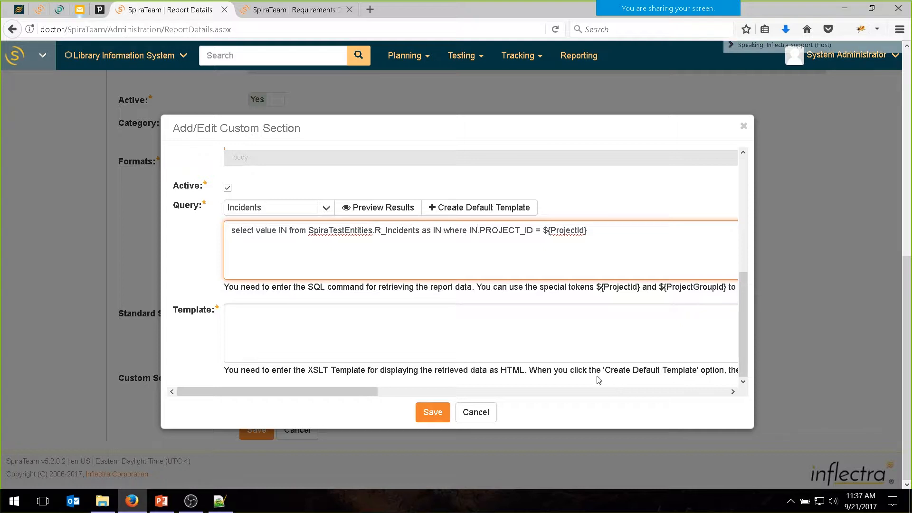
Step: Examine the query's where clause, its ${ProjectId} token and the help text on special tokens
{"action": "left_click_drag", "start_coordinate": [444, 230], "coordinate": [623, 230]}
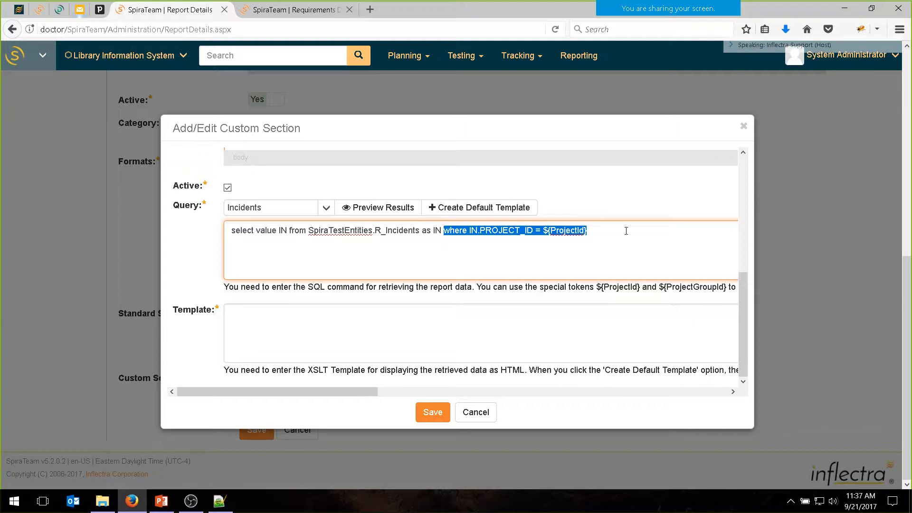
{"action": "left_click", "coordinate": [626, 231]}
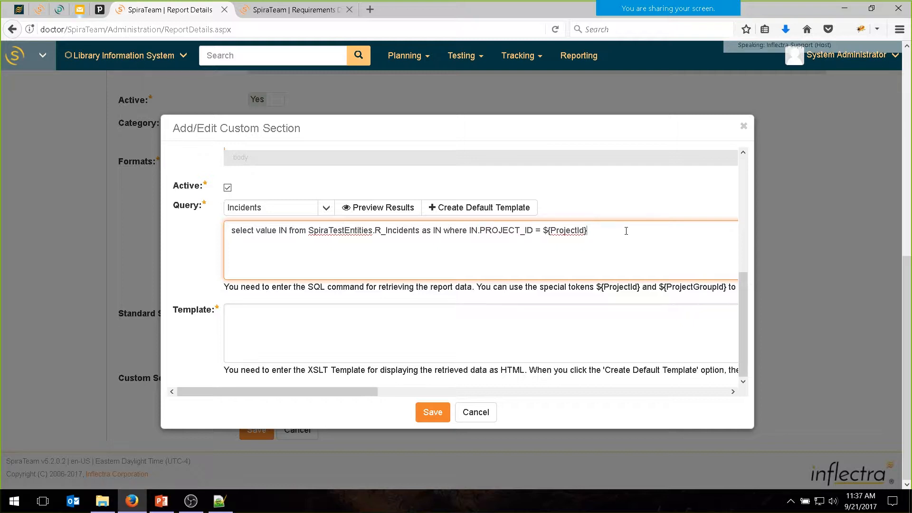
{"action": "left_click_drag", "start_coordinate": [543, 230], "coordinate": [625, 230]}
{"action": "left_click_drag", "start_coordinate": [313, 286], "coordinate": [720, 287]}
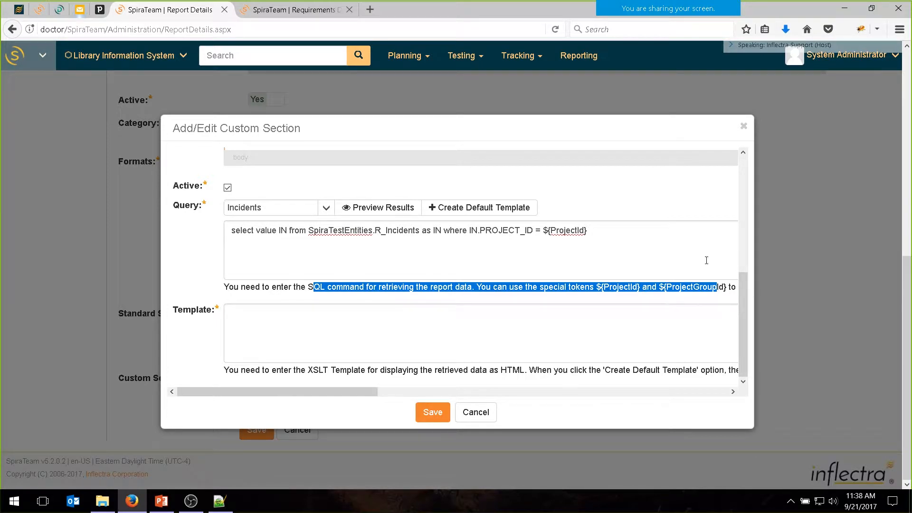
{"action": "left_click", "coordinate": [606, 240]}
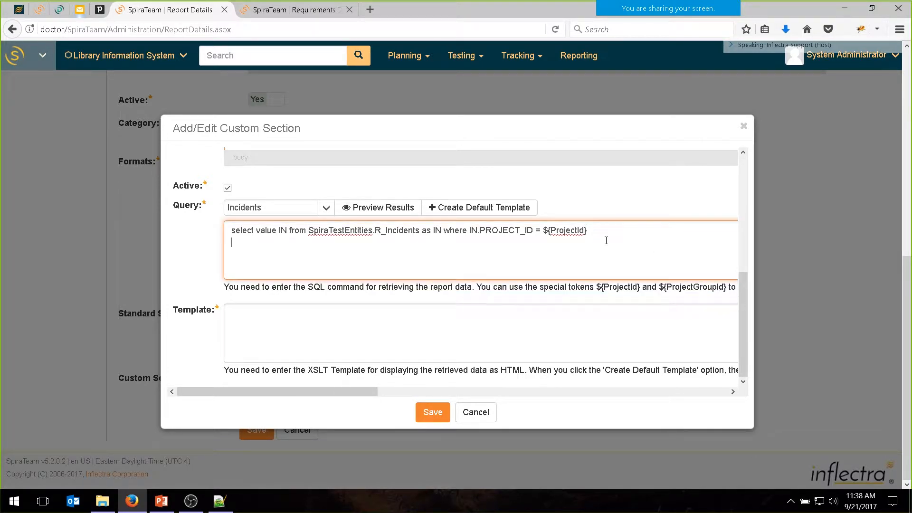
Step: Try removing the where clause that limits the query to the project, and put it back
{"action": "left_click_drag", "start_coordinate": [442, 230], "coordinate": [692, 228]}
{"action": "key", "text": "ctrl+c"}
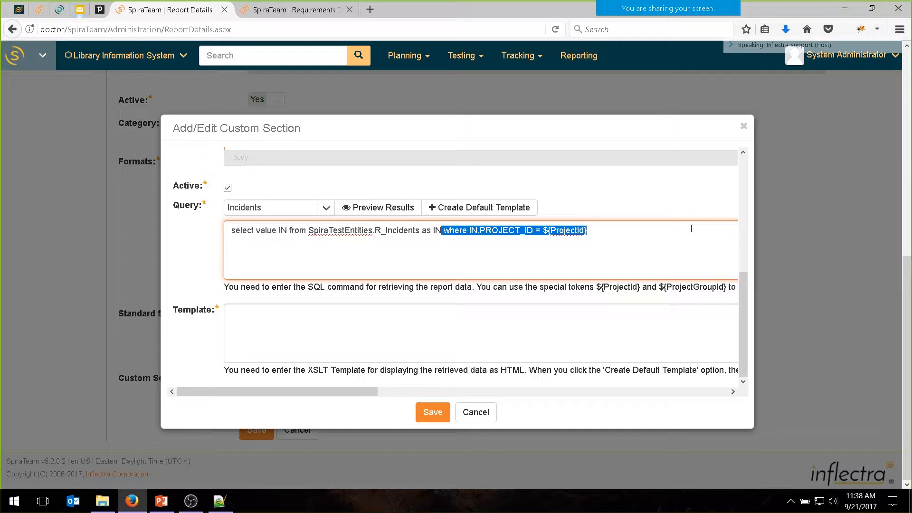
{"action": "key", "text": "BackSpace"}
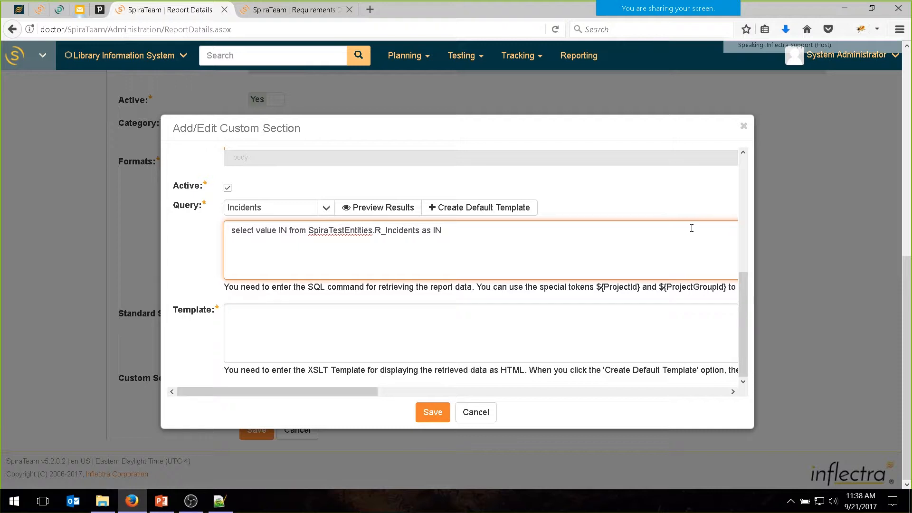
{"action": "key", "text": "ctrl+v"}
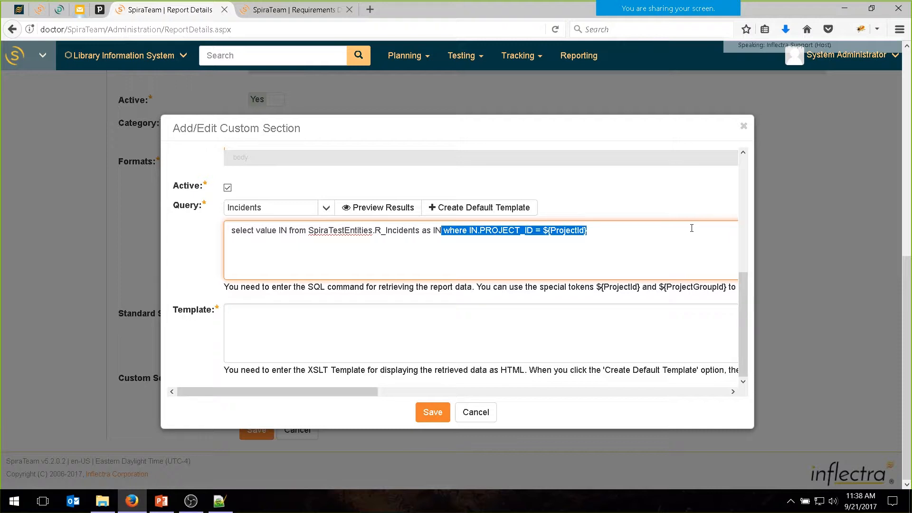
{"action": "left_click", "coordinate": [712, 232]}
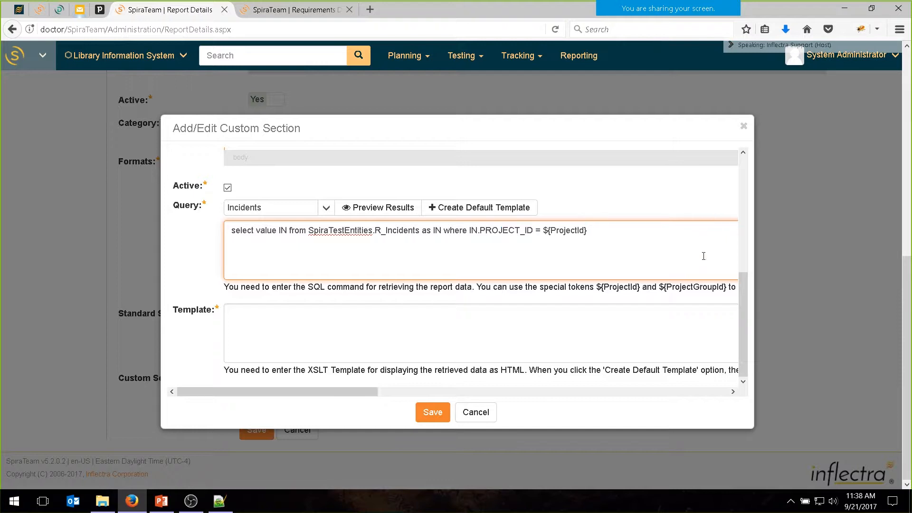
Step: Try filtering the query by PROJECT_GROUP_ID with the matching group token, and undo those edits
{"action": "left_click", "coordinate": [580, 231]}
{"action": "type", "text": "GROUP_"}
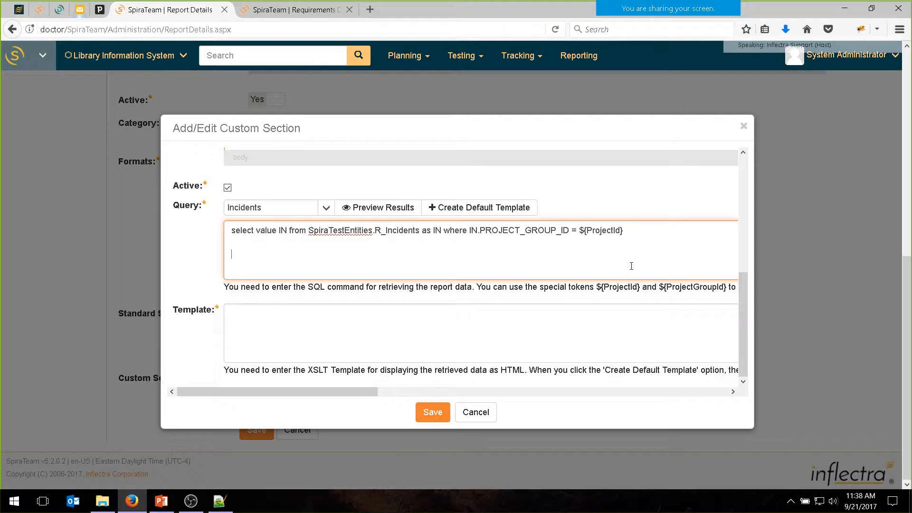
{"action": "key", "text": "Left"}
{"action": "type", "text": "Group"}
{"action": "key", "text": "ctrl+z"}
{"action": "key", "text": "ctrl+z"}
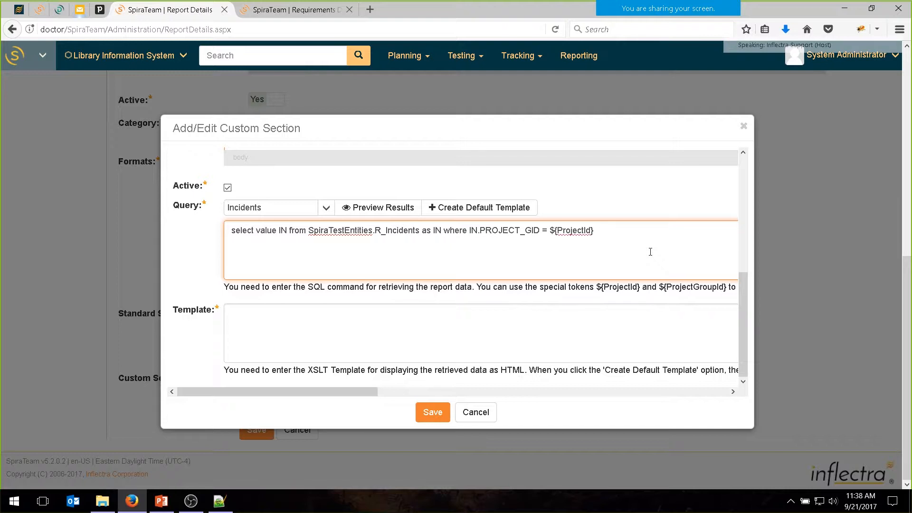
{"action": "key", "text": "ctrl+z"}
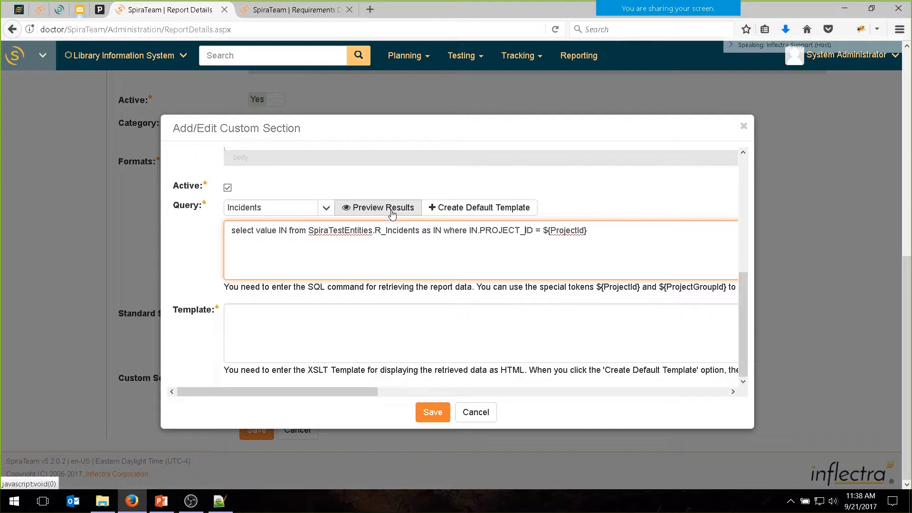
Step: Test the query with the IN alias and change the alias back to R in all three places
{"action": "left_click", "coordinate": [360, 211]}
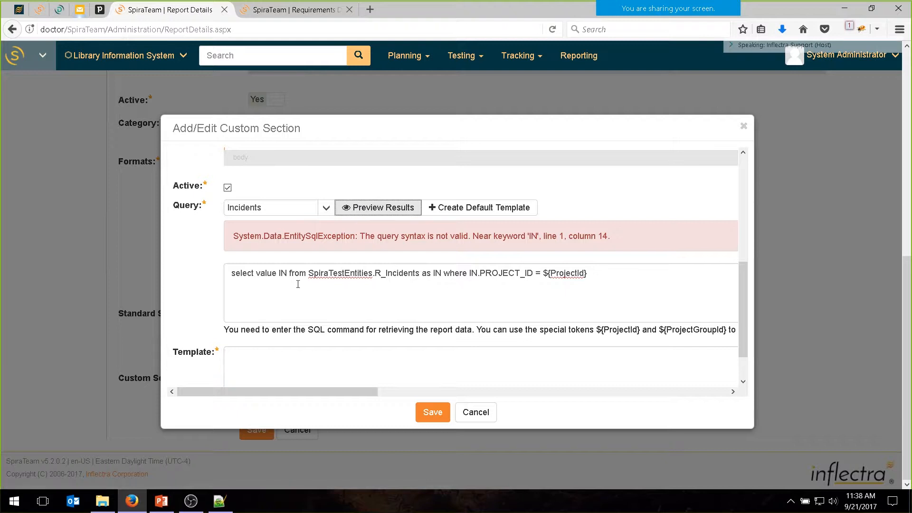
{"action": "left_click", "coordinate": [271, 278]}
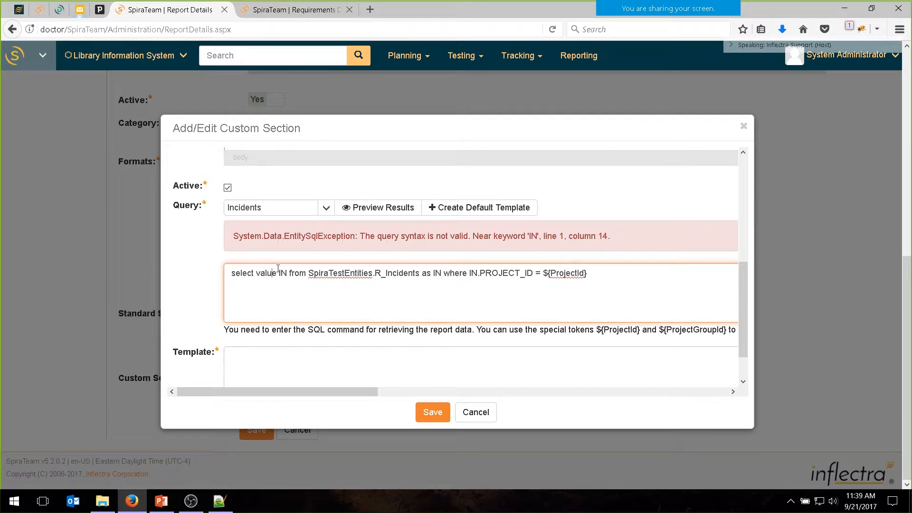
{"action": "left_click", "coordinate": [291, 273]}
{"action": "key", "text": "BackSpace"}
{"action": "key", "text": "BackSpace"}
{"action": "type", "text": "R"}
{"action": "key", "text": "ctrl+Right"}
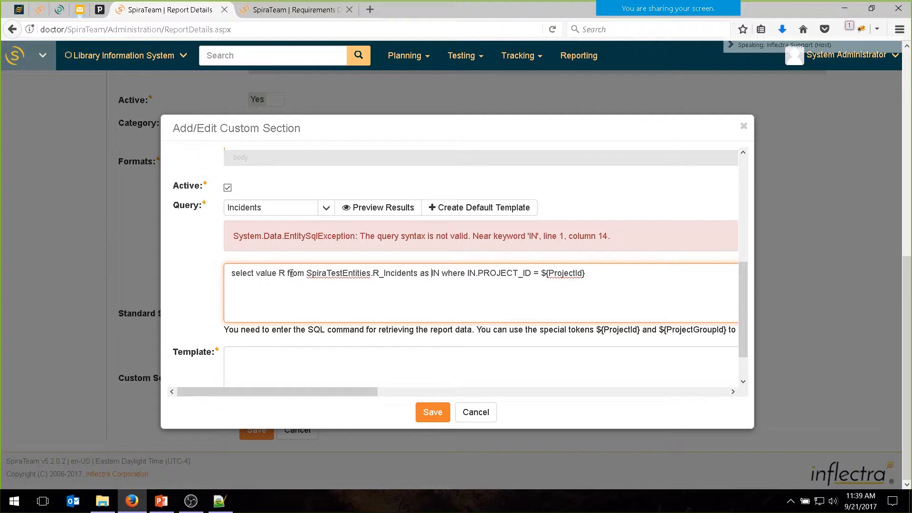
{"action": "key", "text": "BackSpace"}
{"action": "key", "text": "BackSpace"}
{"action": "type", "text": "R"}
{"action": "key", "text": "Delete"}
{"action": "key", "text": "Delete"}
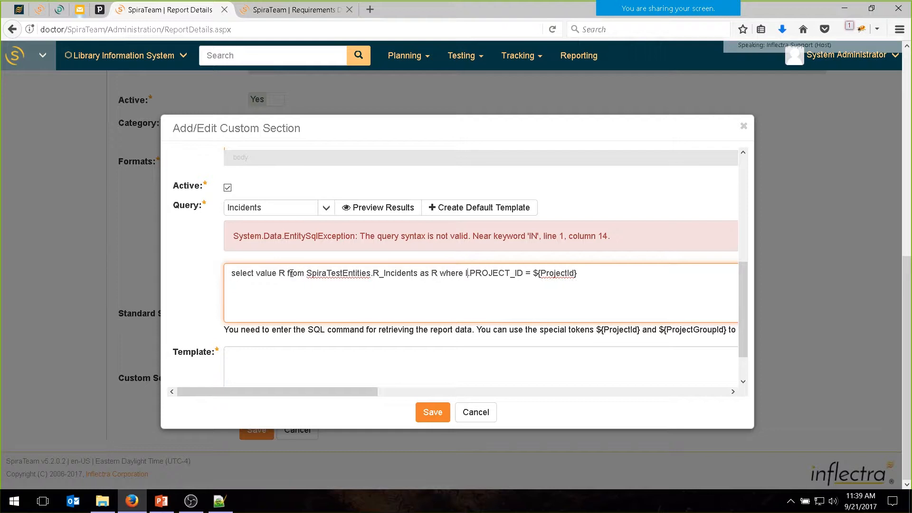
{"action": "type", "text": "R"}
Step: Preview the corrected query's results and examine the available incident columns
{"action": "left_click", "coordinate": [391, 209]}
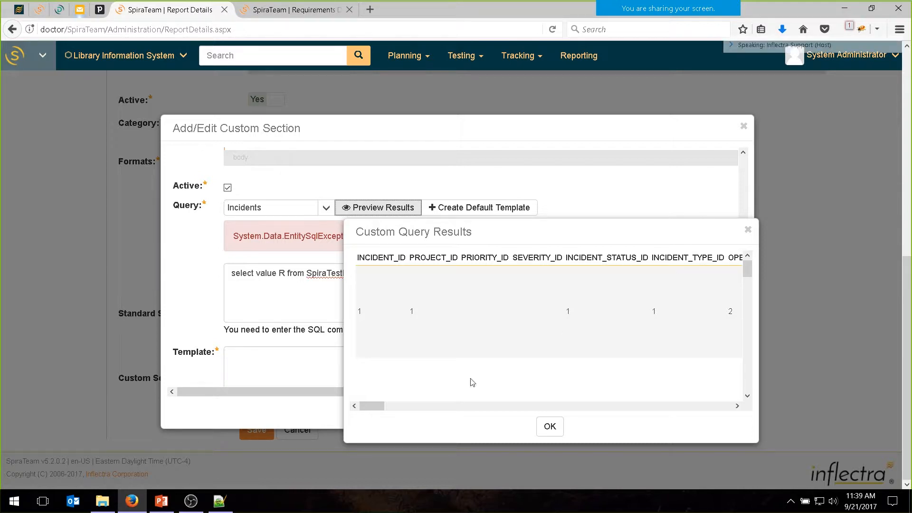
{"action": "left_click_drag", "start_coordinate": [374, 405], "coordinate": [312, 400]}
{"action": "left_click_drag", "start_coordinate": [358, 259], "coordinate": [589, 266]}
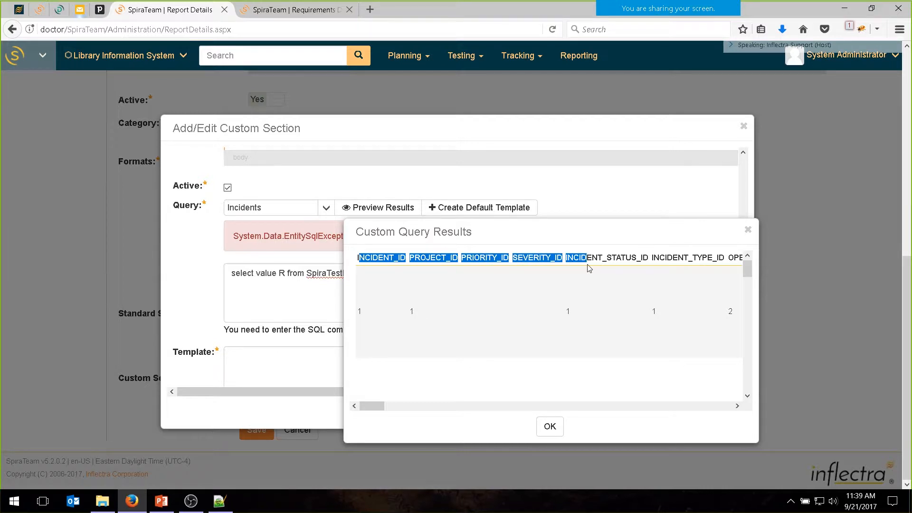
{"action": "left_click_drag", "start_coordinate": [380, 408], "coordinate": [507, 413]}
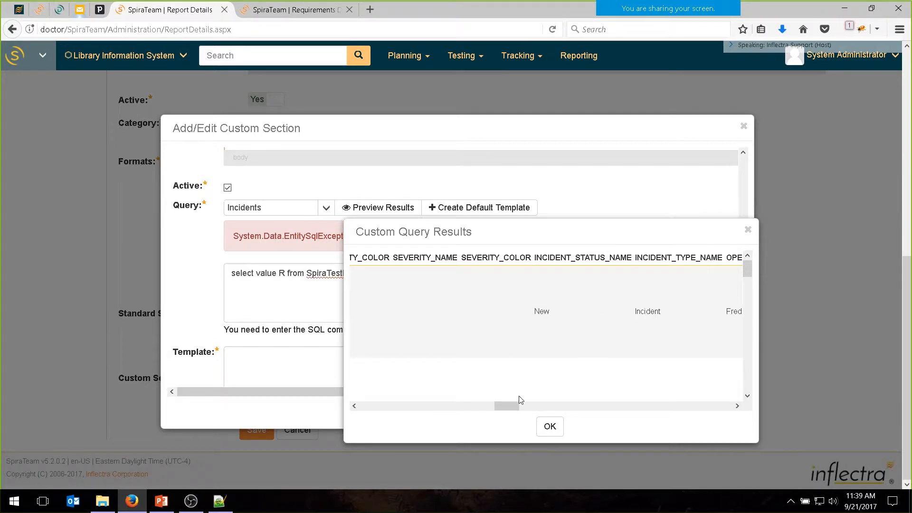
Step: Copy the INCIDENT_STATUS_NAME and INCIDENT_TYPE_NAME column names from the preview results and close the preview
{"action": "left_click_drag", "start_coordinate": [535, 259], "coordinate": [723, 262]}
{"action": "key", "text": "ctrl+c"}
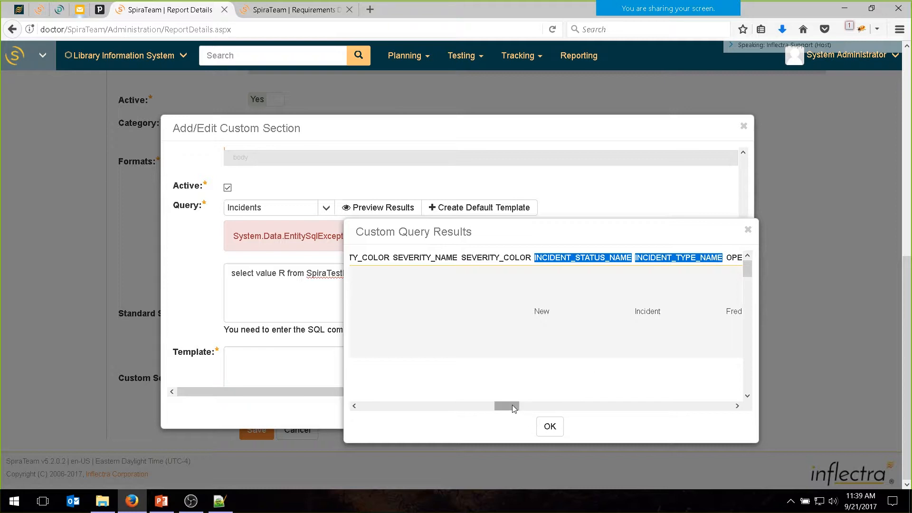
{"action": "left_click_drag", "start_coordinate": [513, 407], "coordinate": [430, 406]}
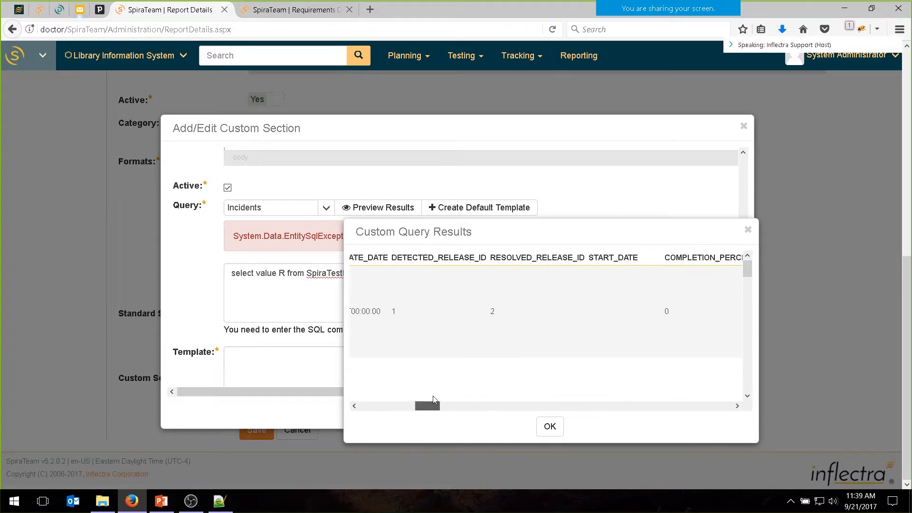
{"action": "left_click", "coordinate": [549, 428]}
Step: Replace "value R" in the query's select list with the fields R.NAME and R.DESCRIPTION
{"action": "left_click", "coordinate": [285, 273]}
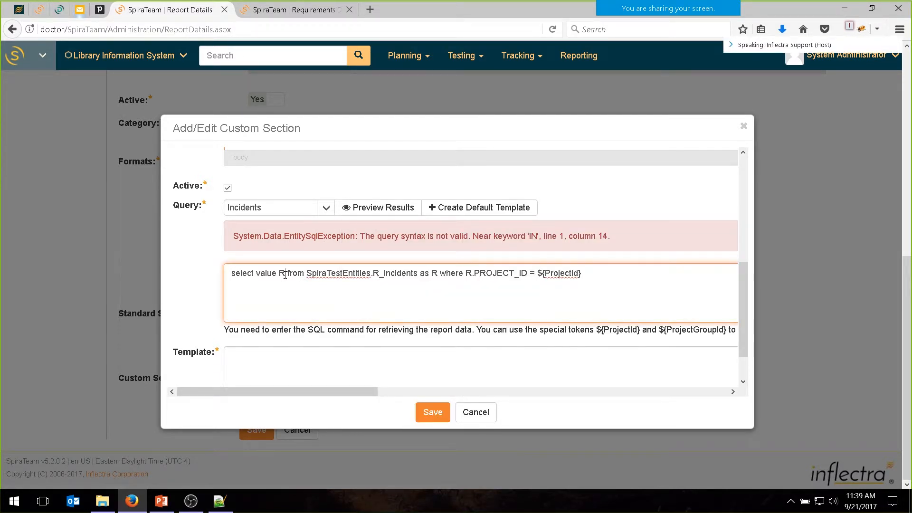
{"action": "key", "text": "BackSpace"}
{"action": "key", "text": "BackSpace"}
{"action": "key", "text": "BackSpace"}
{"action": "key", "text": "BackSpace"}
{"action": "key", "text": "BackSpace"}
{"action": "key", "text": "BackSpace"}
{"action": "key", "text": "BackSpace"}
{"action": "type", "text": "R"}
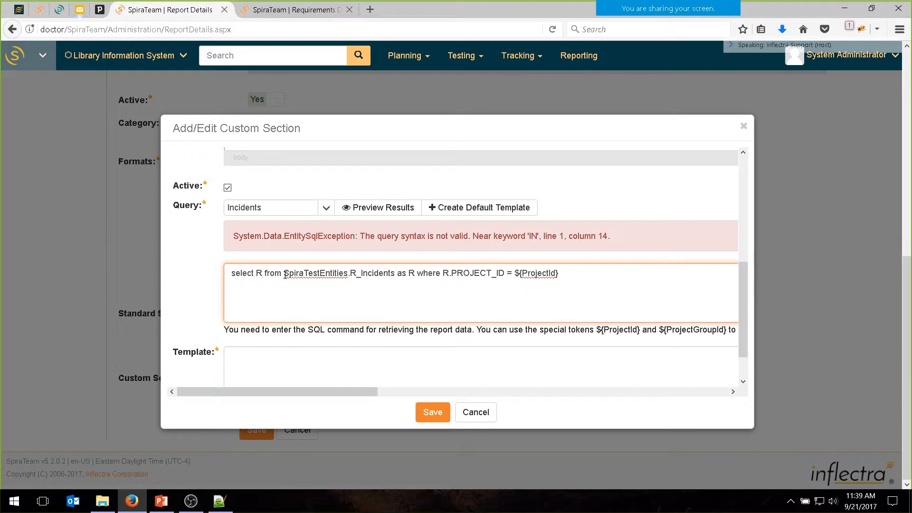
{"action": "type", "text": "."}
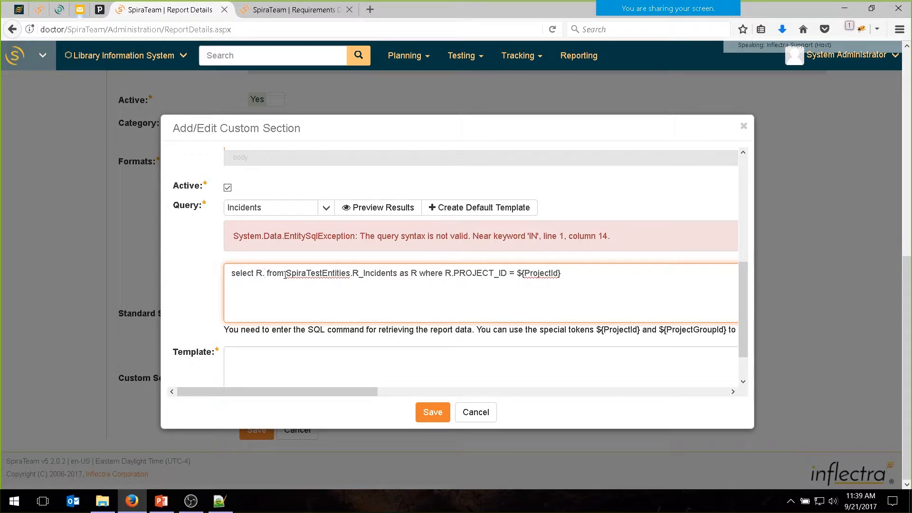
{"action": "type", "text": "NAME, R."}
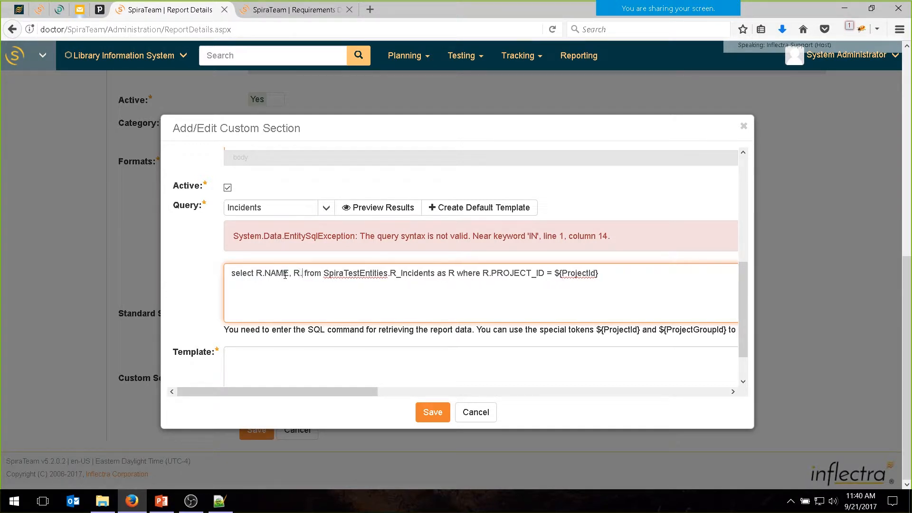
{"action": "type", "text": "DESCRIPT"}
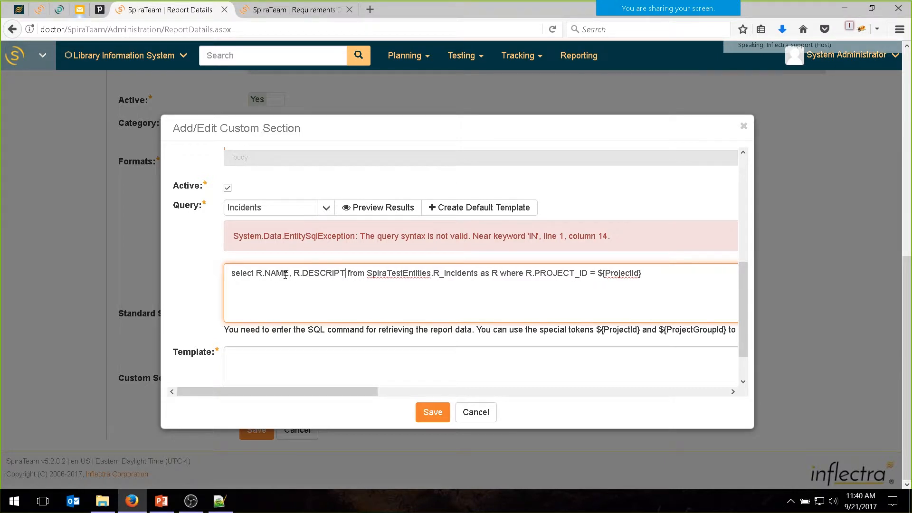
{"action": "type", "text": "ION,"}
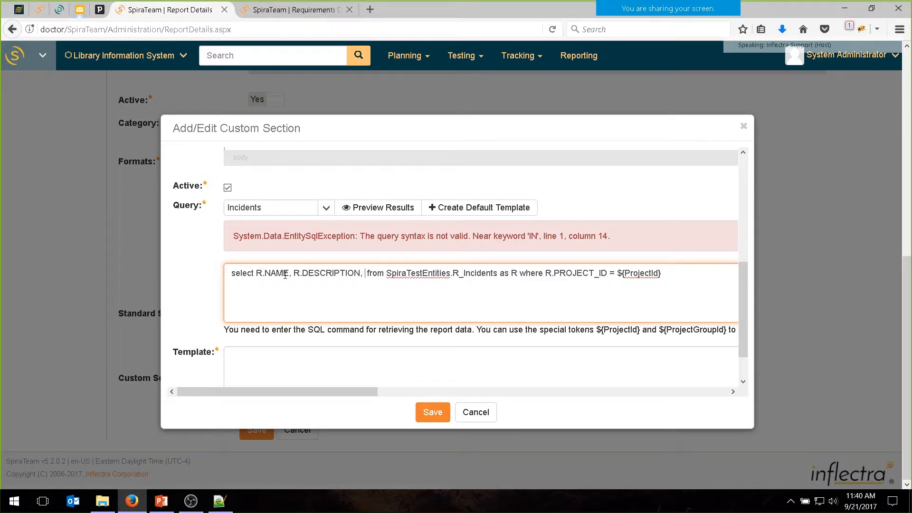
Step: Add R.INCIDENT_STATUS_NAME and R.INCIDENT_TYPE_NAME to the query's select list after the description, separated by commas
{"action": "key", "text": "ctrl+v"}
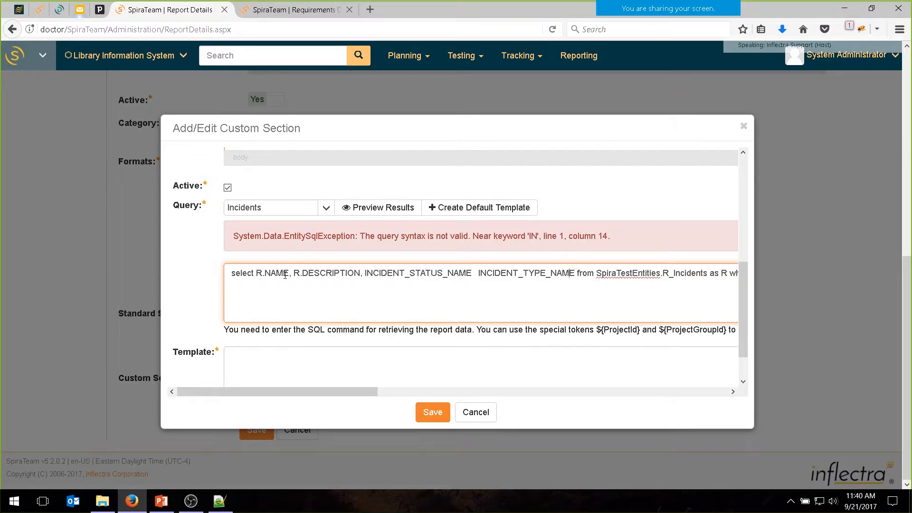
{"action": "type", "text": "R."}
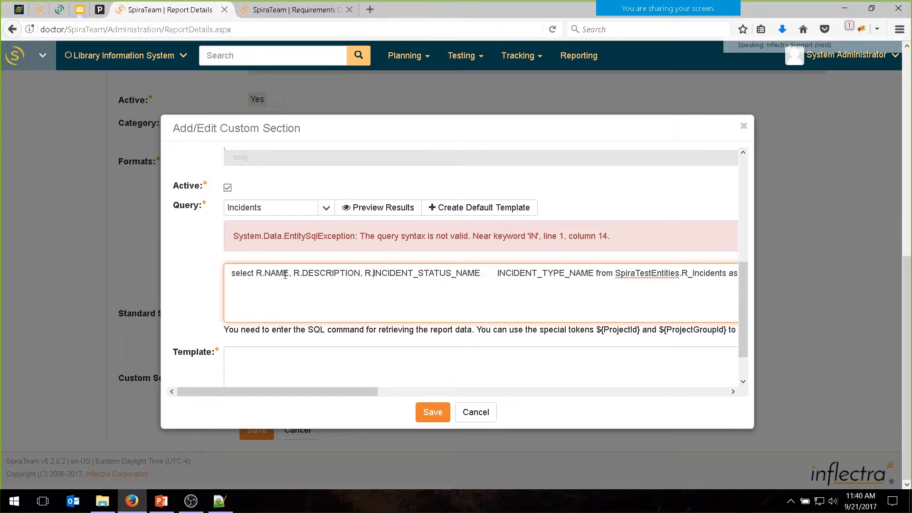
{"action": "key", "text": "BackSpace"}
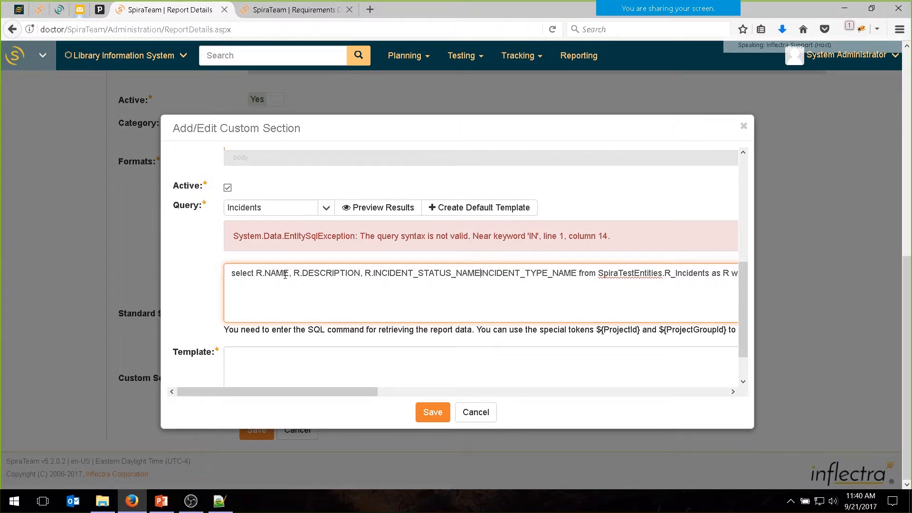
{"action": "type", "text": ", R."}
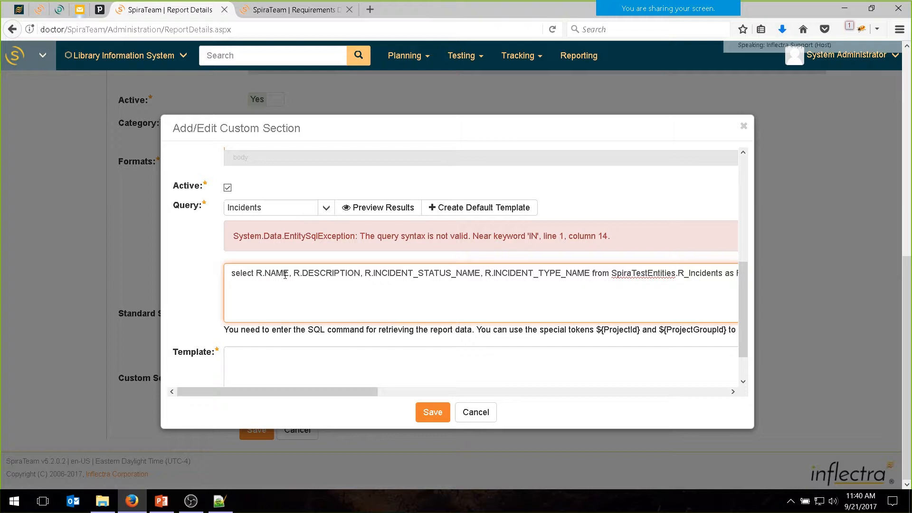
Step: Preview the query results, close the preview, and add R.PRIORITY_NAME to the end of the query's select list
{"action": "left_click", "coordinate": [359, 208]}
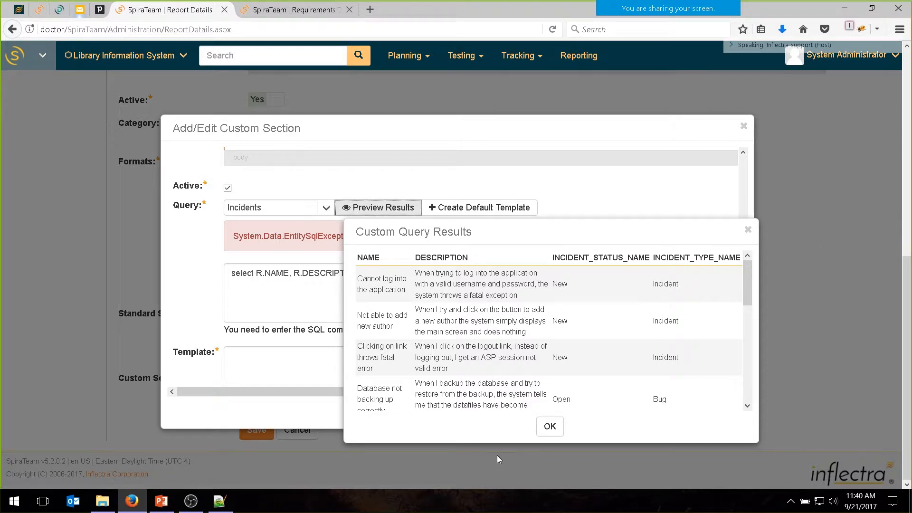
{"action": "left_click", "coordinate": [550, 427]}
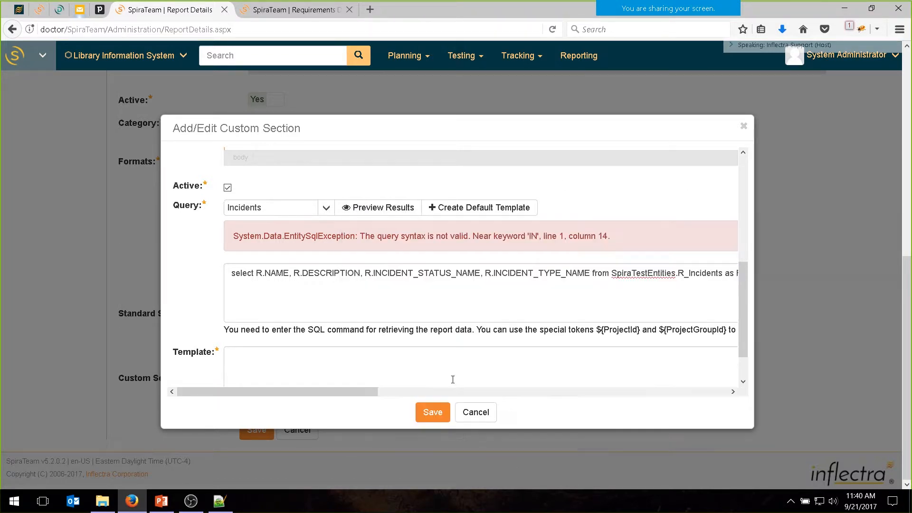
{"action": "left_click", "coordinate": [591, 273]}
{"action": "type", "text": ", R"}
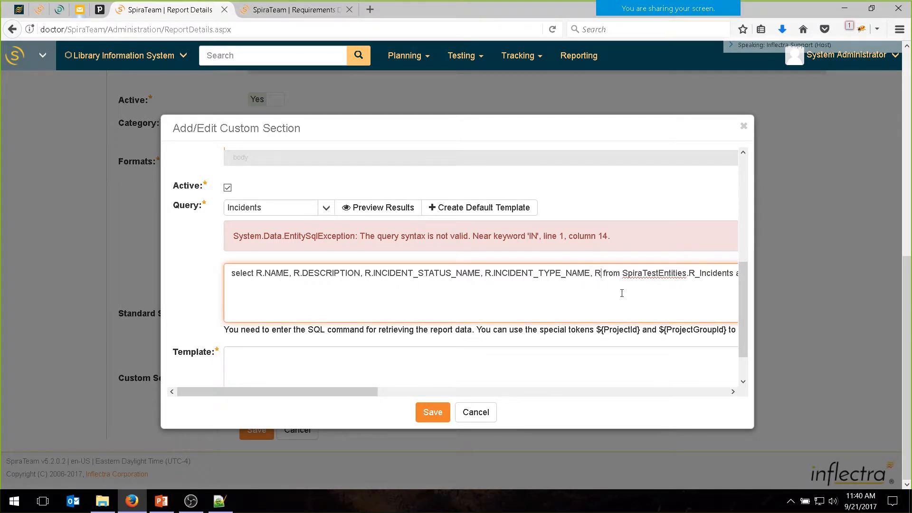
{"action": "type", "text": ".PRIORIT_"}
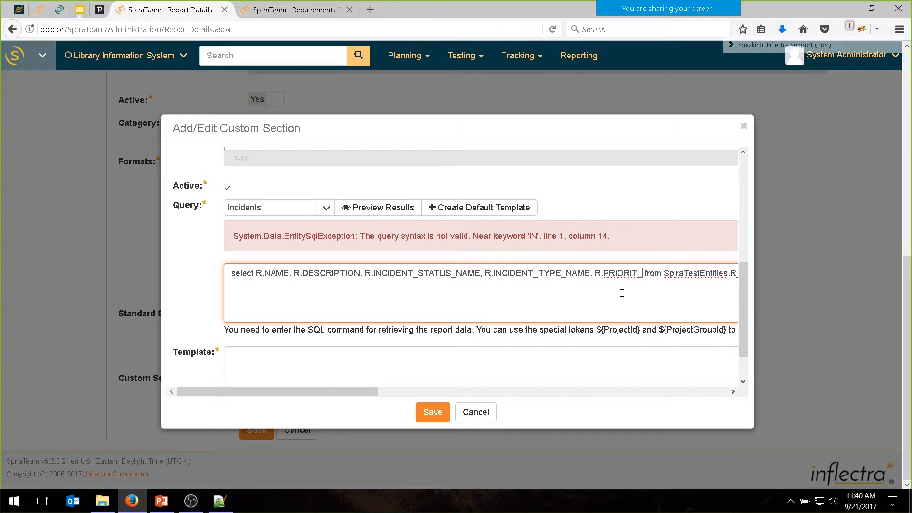
{"action": "key", "text": "BackSpace"}
{"action": "type", "text": "Y_NAM"}
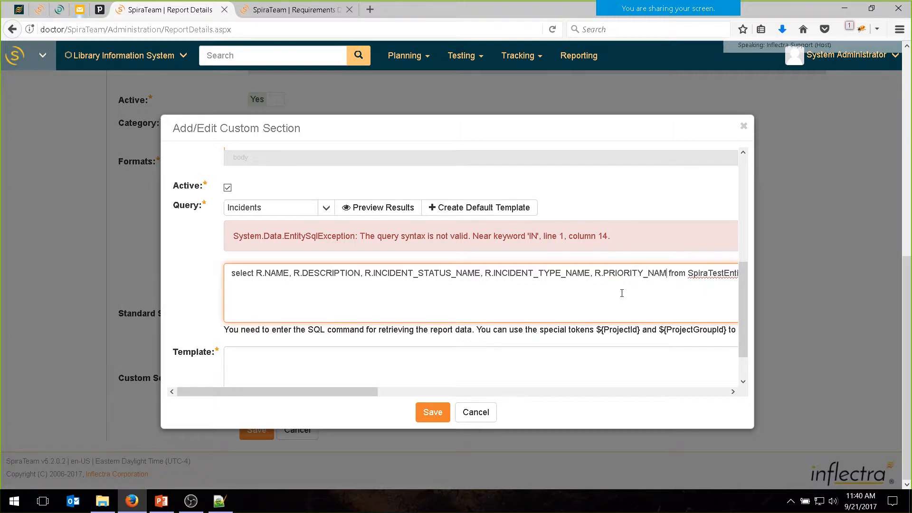
{"action": "type", "text": "E"}
Step: Preview the updated query, review the priority values of the incidents, and close the preview
{"action": "left_click", "coordinate": [386, 208]}
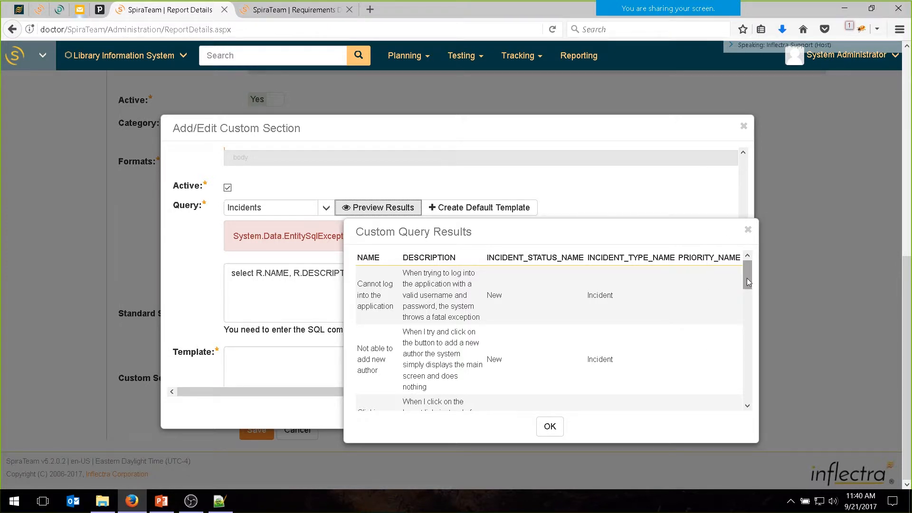
{"action": "left_click_drag", "start_coordinate": [747, 282], "coordinate": [748, 367]}
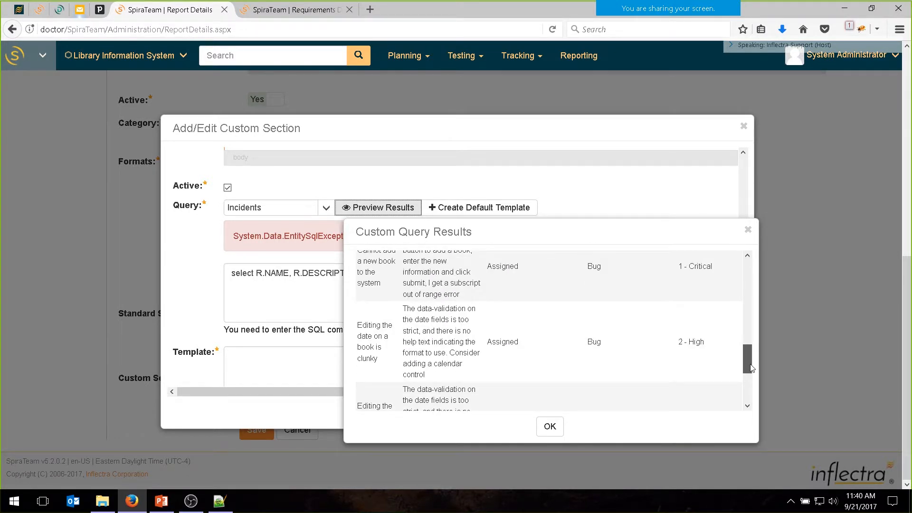
{"action": "left_click", "coordinate": [748, 232]}
Step: Break the query into separate lines so the from and where clauses each start on their own line
{"action": "left_click", "coordinate": [675, 274]}
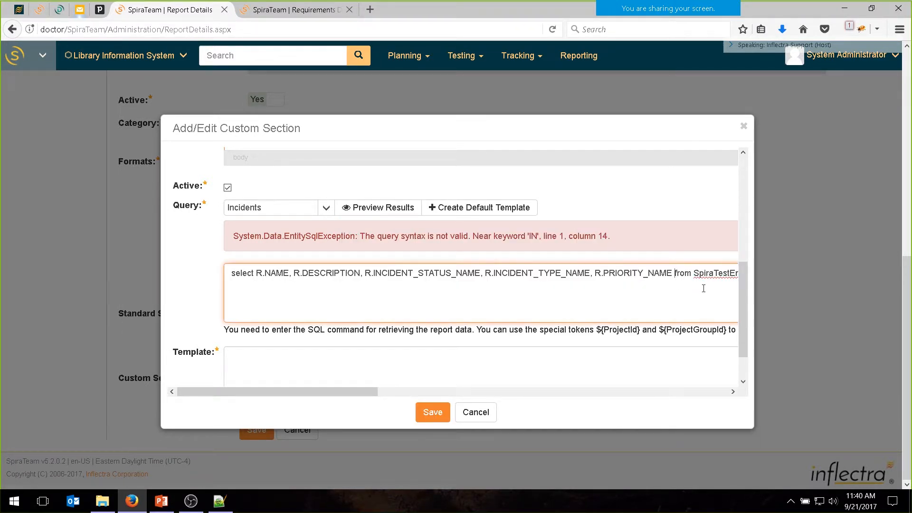
{"action": "key", "text": "Return"}
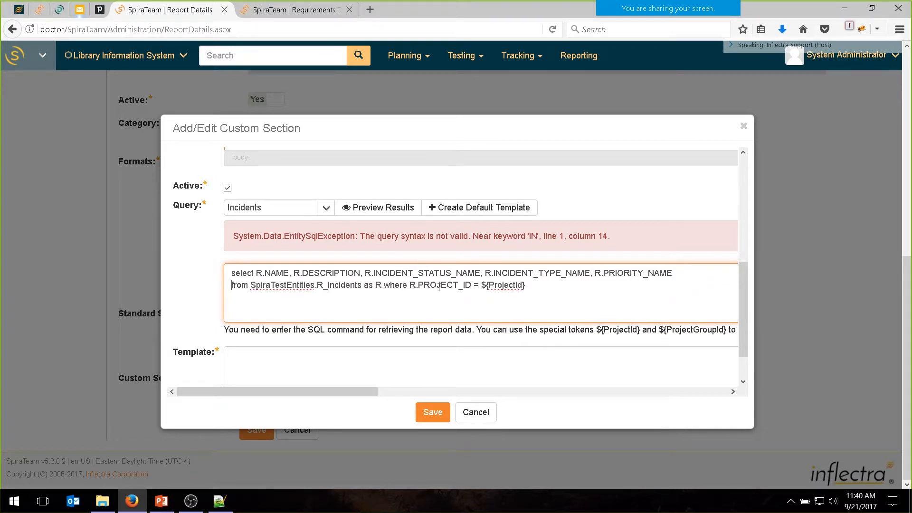
{"action": "left_click", "coordinate": [383, 285]}
{"action": "key", "text": "Return"}
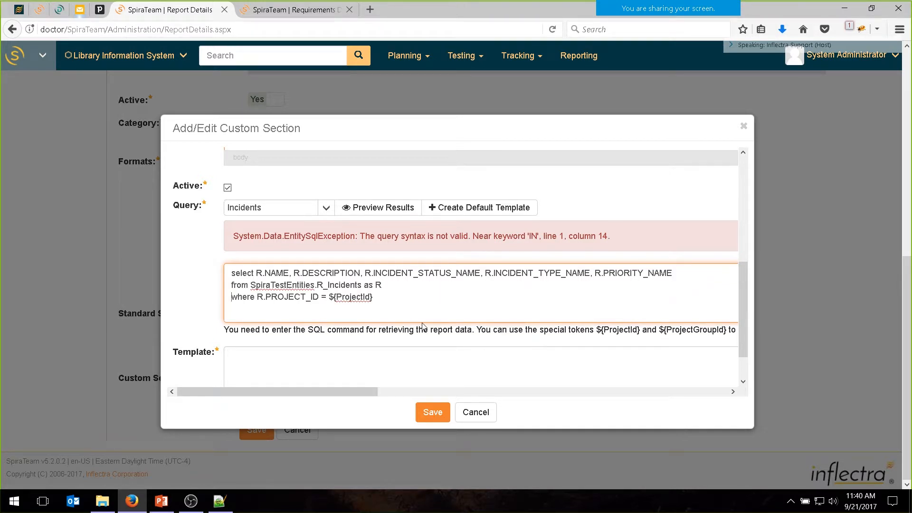
Step: Add the line "orderby R.PRIORITY_NAME" below the query's where clause and preview the results
{"action": "key", "text": "Return"}
{"action": "type", "text": "orderby R."}
{"action": "double_click", "coordinate": [634, 273]}
{"action": "left_click", "coordinate": [685, 275], "text": "shift"}
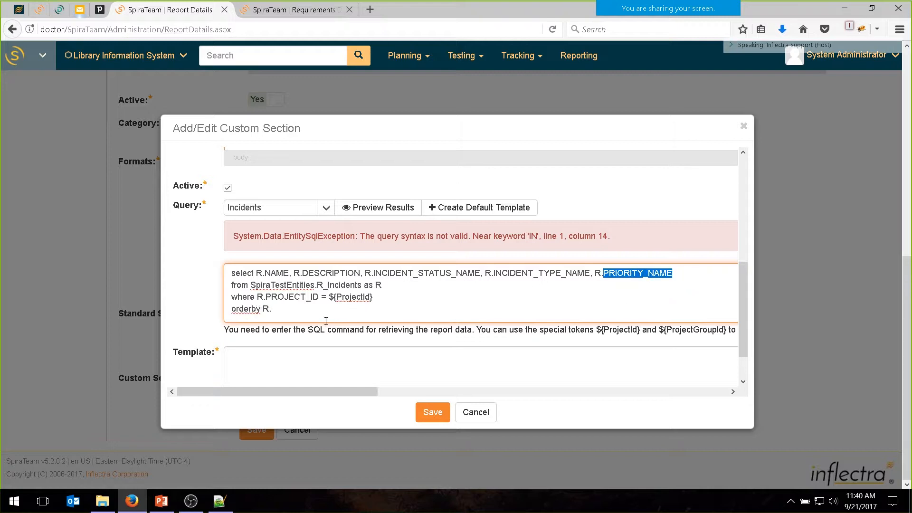
{"action": "key", "text": "ctrl+c"}
{"action": "left_click", "coordinate": [312, 313]}
{"action": "key", "text": "ctrl+v"}
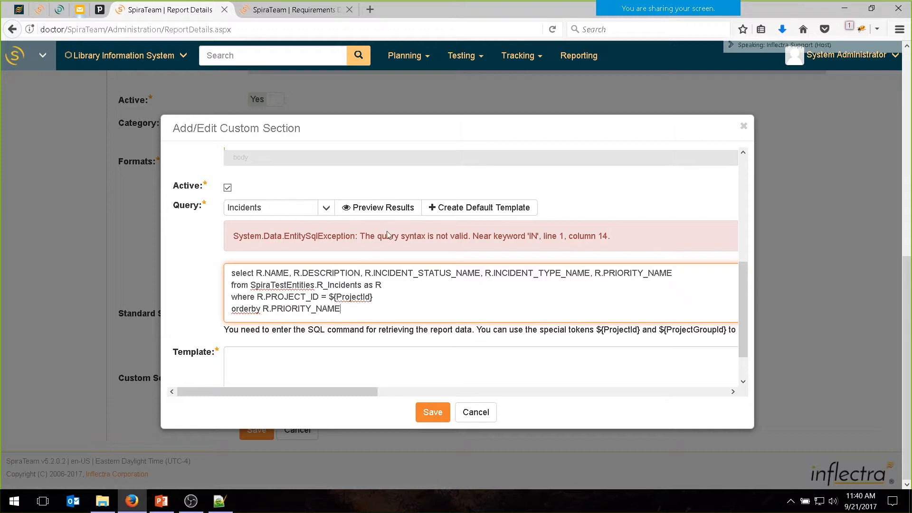
{"action": "left_click", "coordinate": [384, 212]}
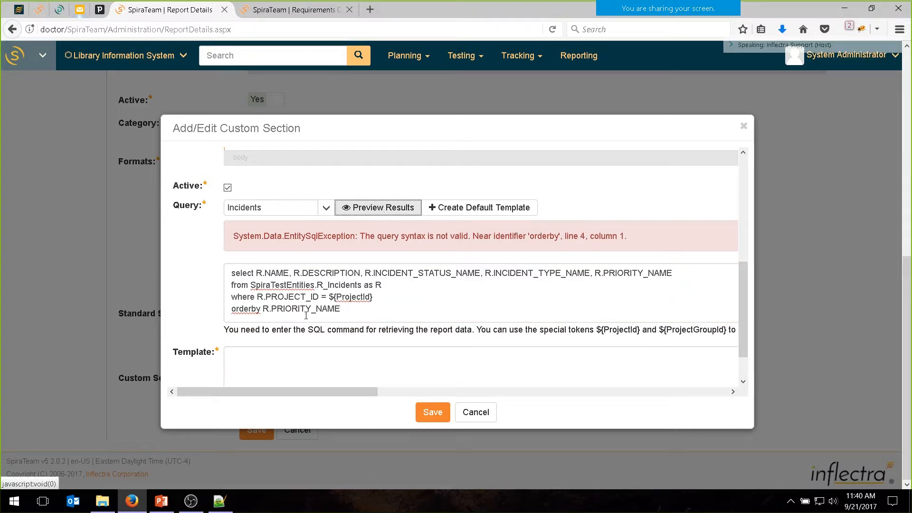
Step: Append "asc" after R.PRIORITY_NAME in the query's sort line and preview the results again
{"action": "left_click", "coordinate": [253, 309]}
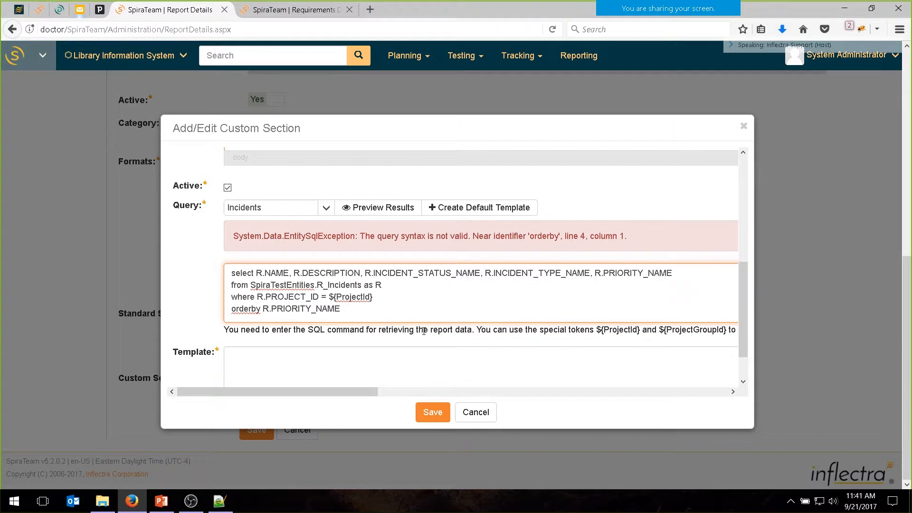
{"action": "key", "text": "Right"}
{"action": "key", "text": "Right"}
{"action": "key", "text": "Right"}
{"action": "key", "text": "Right"}
{"action": "key", "text": "Right"}
{"action": "key", "text": "Right"}
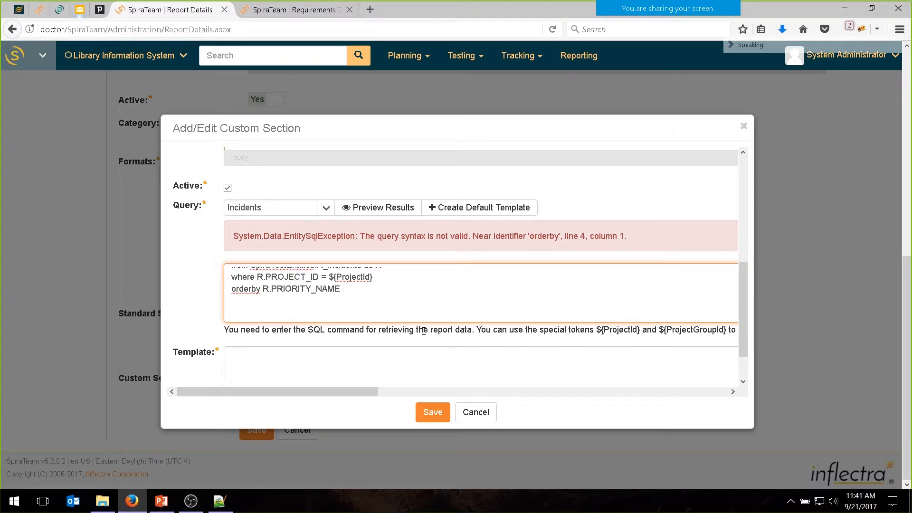
{"action": "key", "text": "Left"}
{"action": "type", "text": "asc"}
{"action": "left_click", "coordinate": [406, 220]}
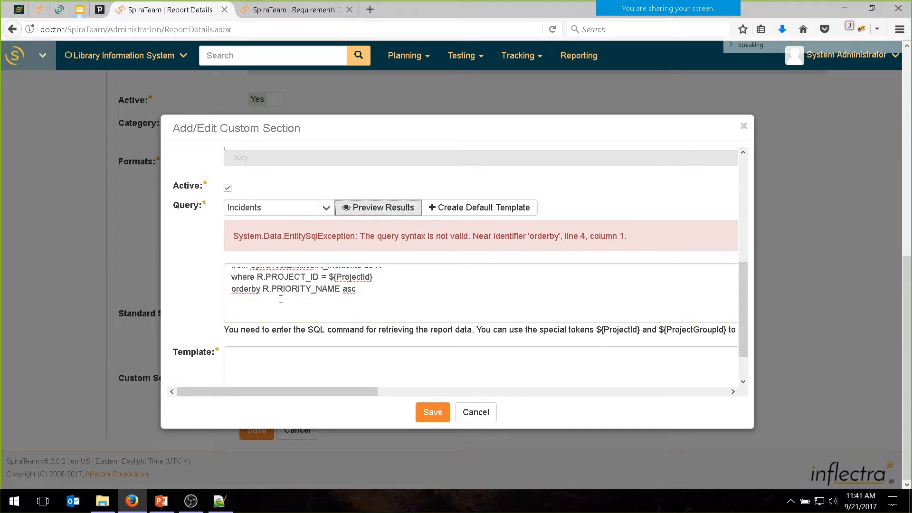
Step: Correct "orderby" to "order by" in the query, preview the sorted incidents, and close the preview
{"action": "left_click", "coordinate": [253, 289]}
{"action": "left_click", "coordinate": [382, 213]}
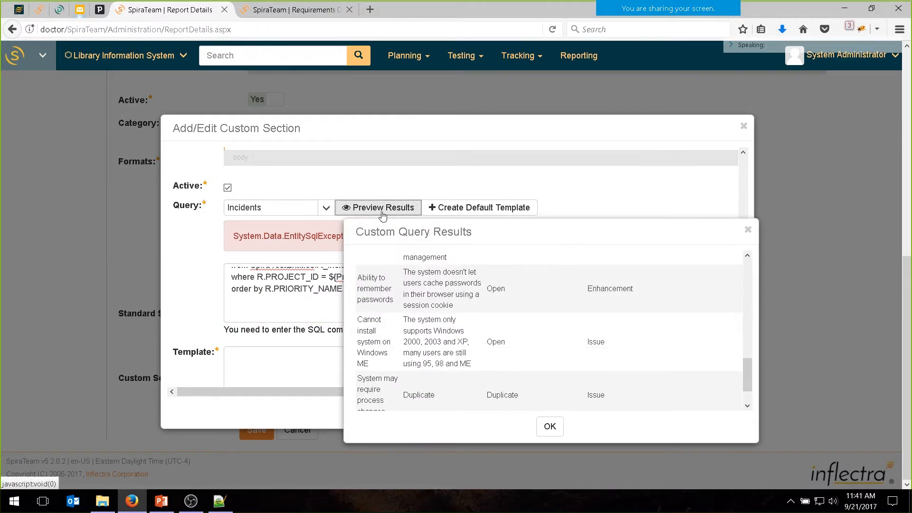
{"action": "left_click_drag", "start_coordinate": [749, 373], "coordinate": [760, 261]}
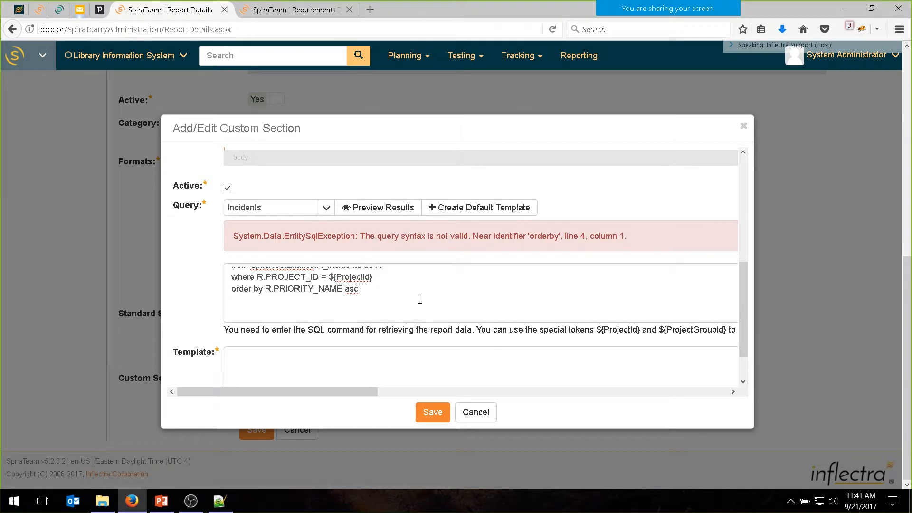
Step: Create the default XSLT template for the finished incidents query
{"action": "left_click", "coordinate": [424, 300]}
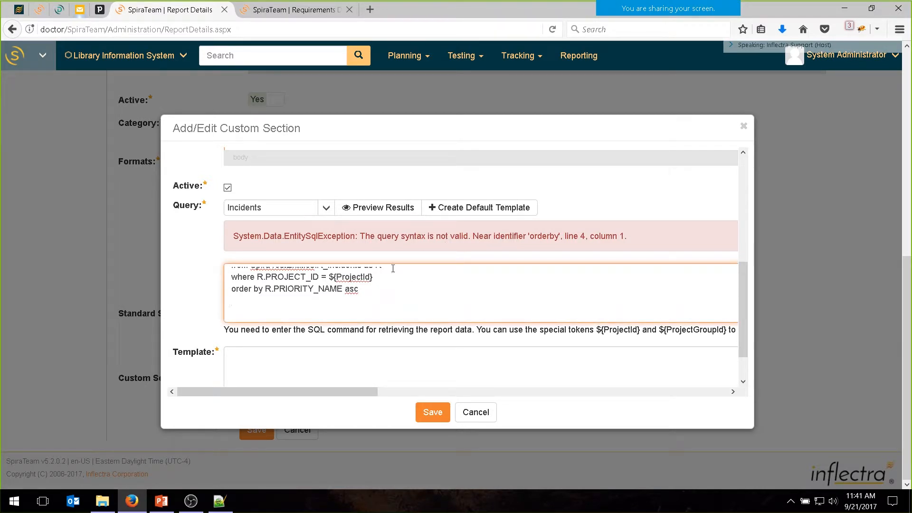
{"action": "left_click", "coordinate": [463, 209]}
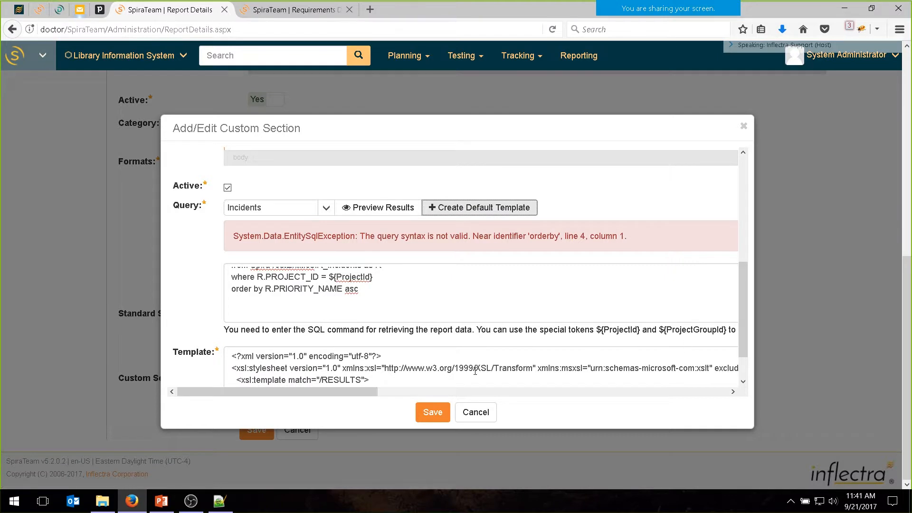
{"action": "scroll", "coordinate": [745, 309], "scroll_direction": "down", "scroll_amount": 2}
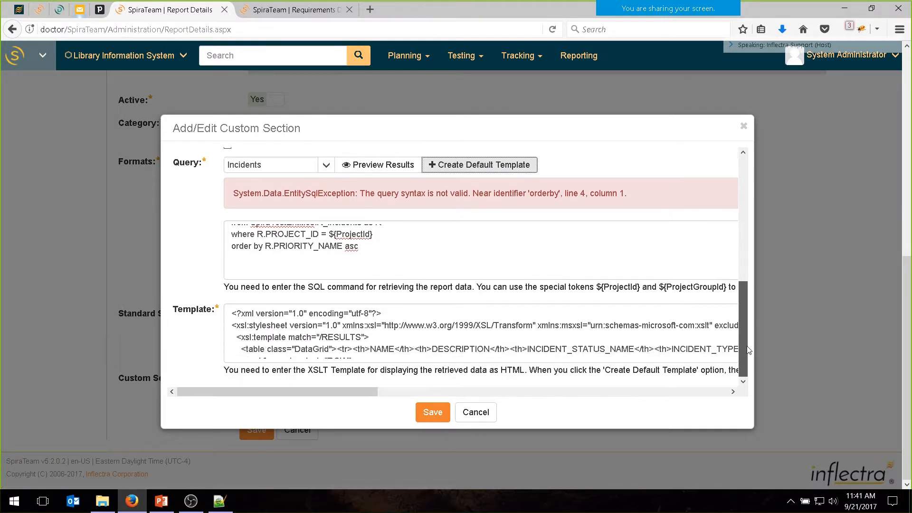
Step: Copy the entire generated template and switch to Notepad++, replacing all the existing text there with it
{"action": "left_click", "coordinate": [357, 327]}
{"action": "key", "text": "ctrl+a"}
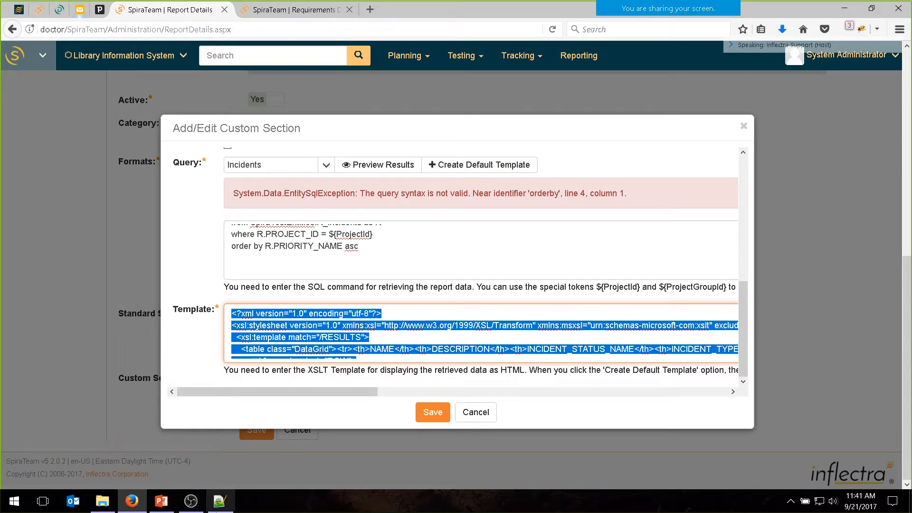
{"action": "left_click", "coordinate": [215, 504]}
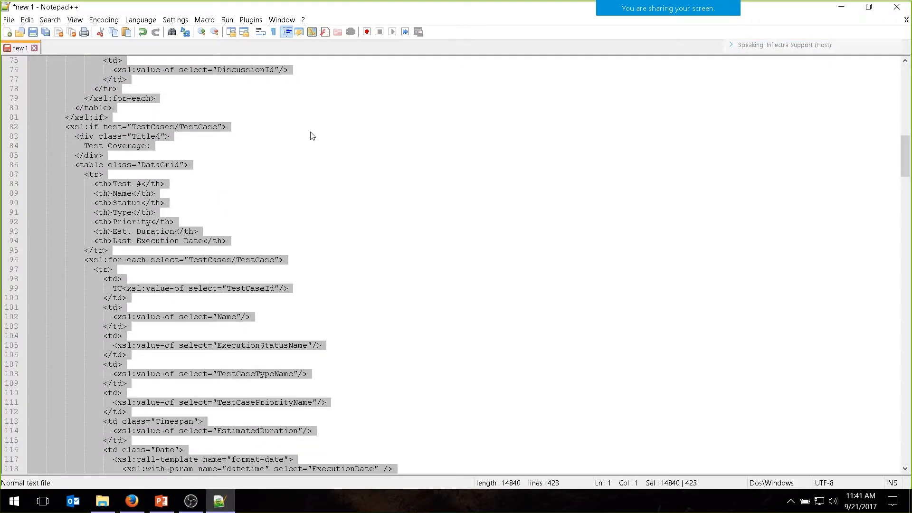
{"action": "key", "text": "ctrl+v"}
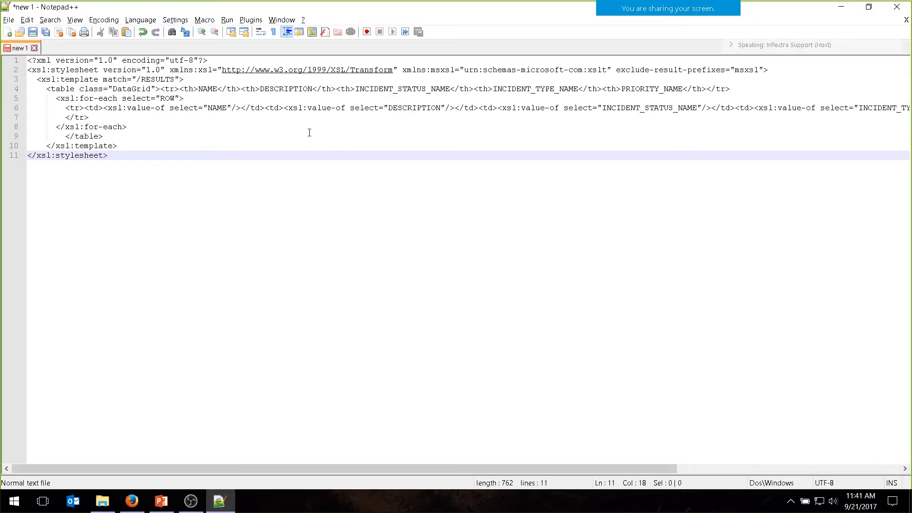
{"action": "left_click", "coordinate": [297, 119]}
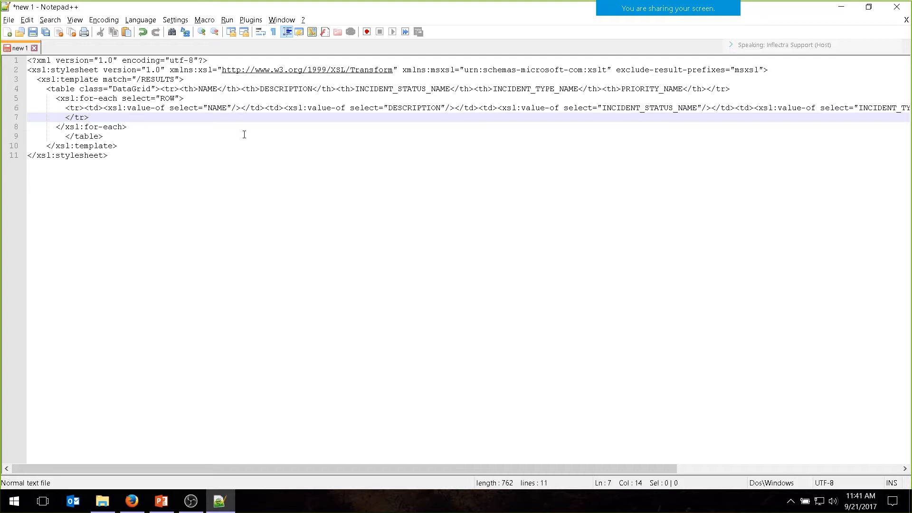
{"action": "left_click", "coordinate": [215, 109]}
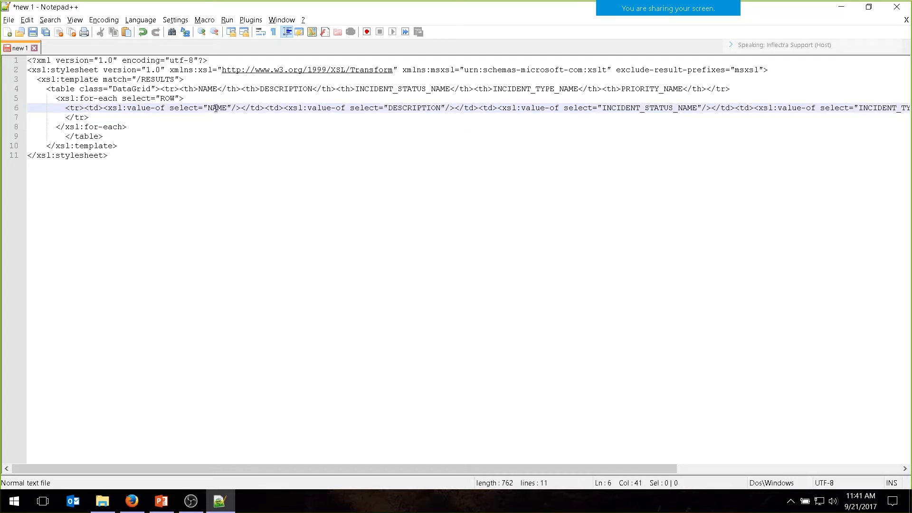
{"action": "double_click", "coordinate": [215, 109]}
{"action": "type", "text": "Name"}
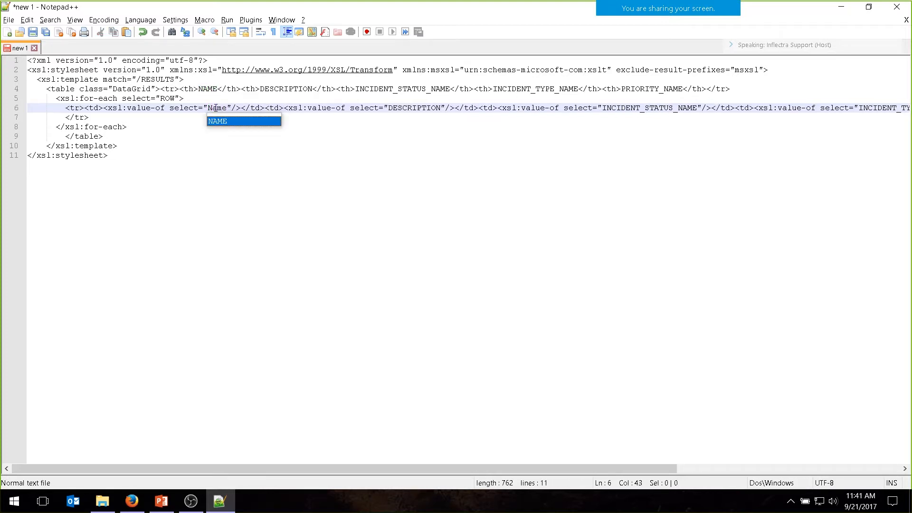
{"action": "key", "text": "Right"}
{"action": "key", "text": "Right"}
{"action": "key", "text": "Right"}
{"action": "key", "text": "Right"}
{"action": "key", "text": "Right"}
{"action": "key", "text": "ctrl+z"}
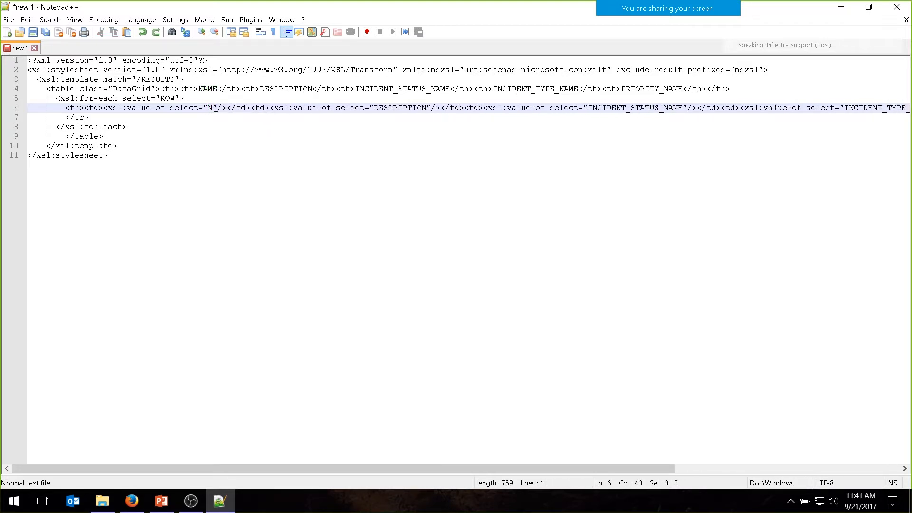
Step: Change the NAME table header of the template to "Name"
{"action": "key", "text": "Up"}
{"action": "key", "text": "Up"}
{"action": "key", "text": "BackSpace"}
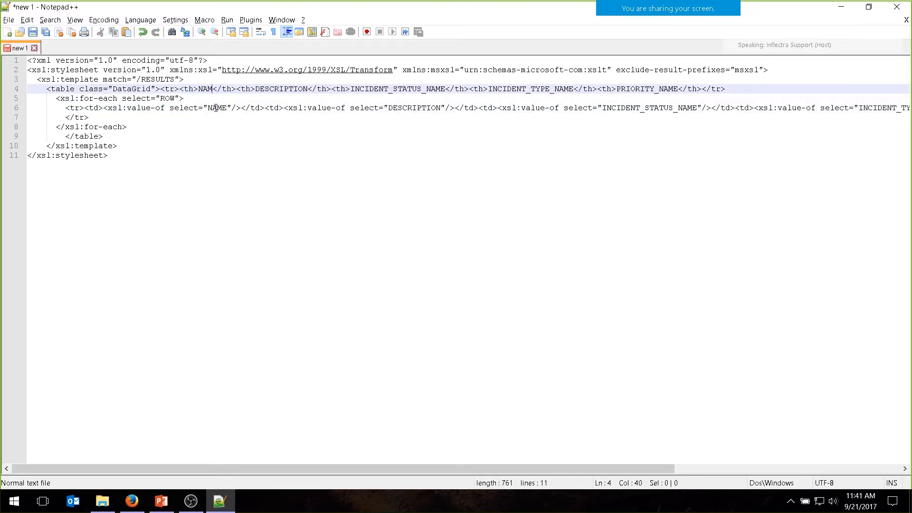
{"action": "key", "text": "Delete"}
{"action": "key", "text": "Delete"}
{"action": "type", "text": "Na"}
{"action": "key", "text": "BackSpace"}
{"action": "key", "text": "BackSpace"}
{"action": "type", "text": "ame"}
Step: Change the DESCRIPTION table header of the template to "Description"
{"action": "key", "text": "Right"}
{"action": "key", "text": "Right"}
{"action": "key", "text": "Right"}
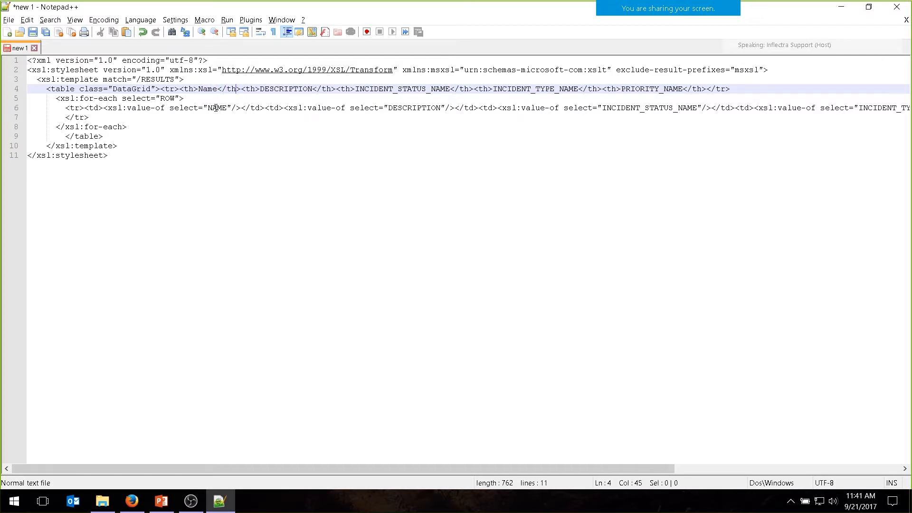
{"action": "key", "text": "shift+Right"}
{"action": "key", "text": "shift+Right"}
{"action": "key", "text": "shift+Right"}
{"action": "key", "text": "shift+Right"}
{"action": "key", "text": "shift+Right"}
{"action": "key", "text": "shift+Right"}
{"action": "key", "text": "shift+Right"}
{"action": "key", "text": "shift+Right"}
{"action": "key", "text": "shift+Right"}
{"action": "key", "text": "shift+Right"}
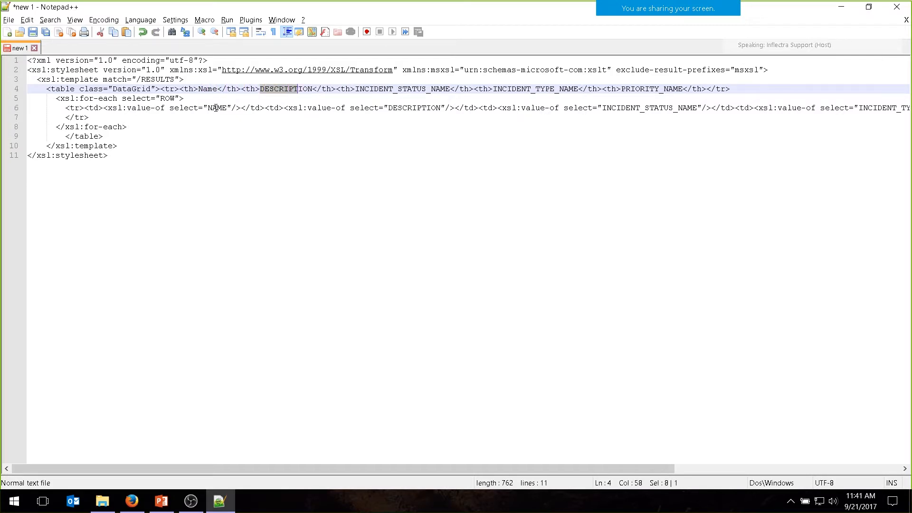
{"action": "type", "text": "Description"}
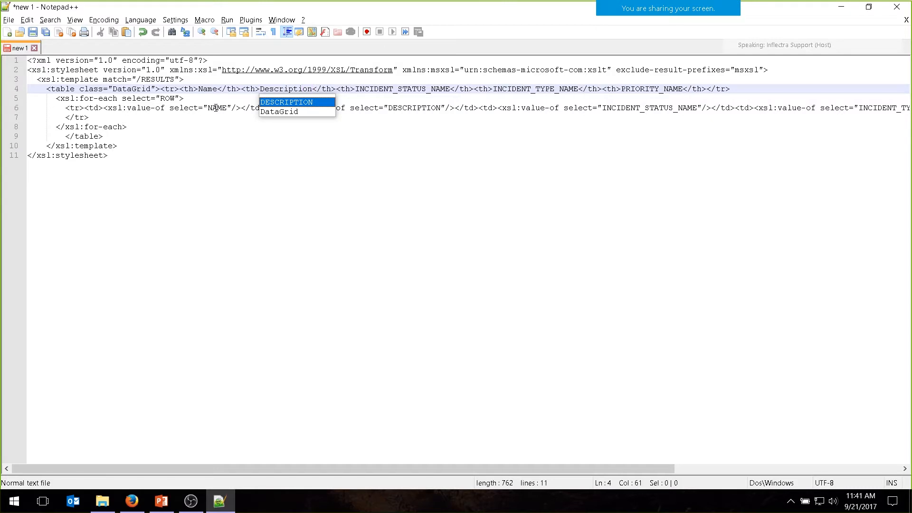
Step: Replace the INCIDENT_STATUS_NAME table header of the template with "Status"
{"action": "left_click_drag", "start_coordinate": [359, 89], "coordinate": [441, 88]}
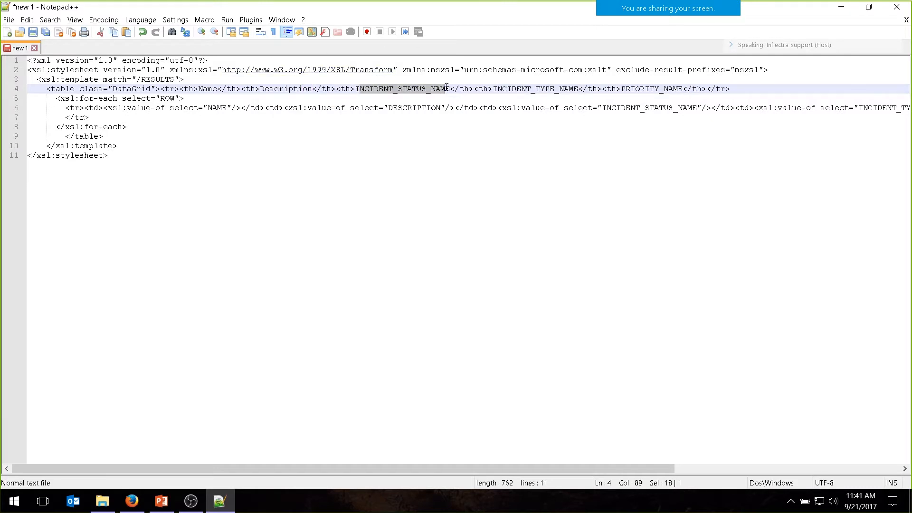
{"action": "key", "text": "BackSpace"}
{"action": "key", "text": "BackSpace"}
{"action": "type", "text": "St"}
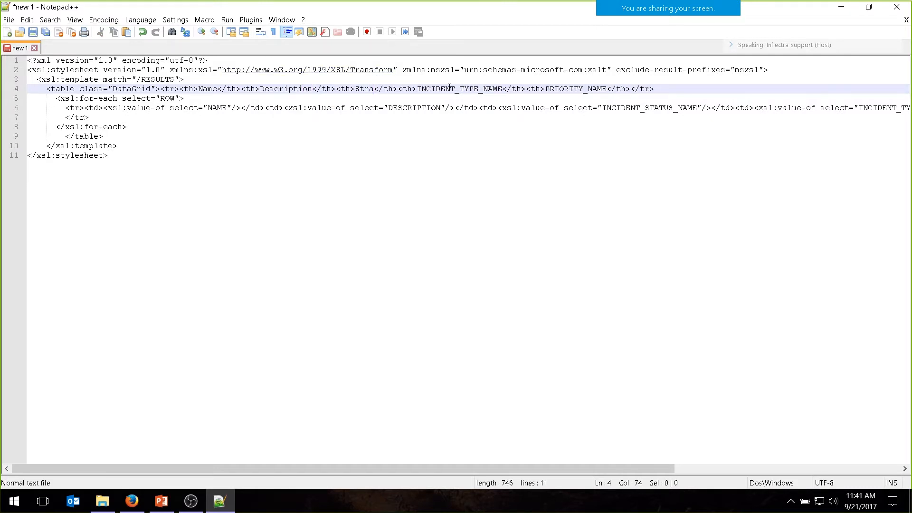
{"action": "type", "text": "atus"}
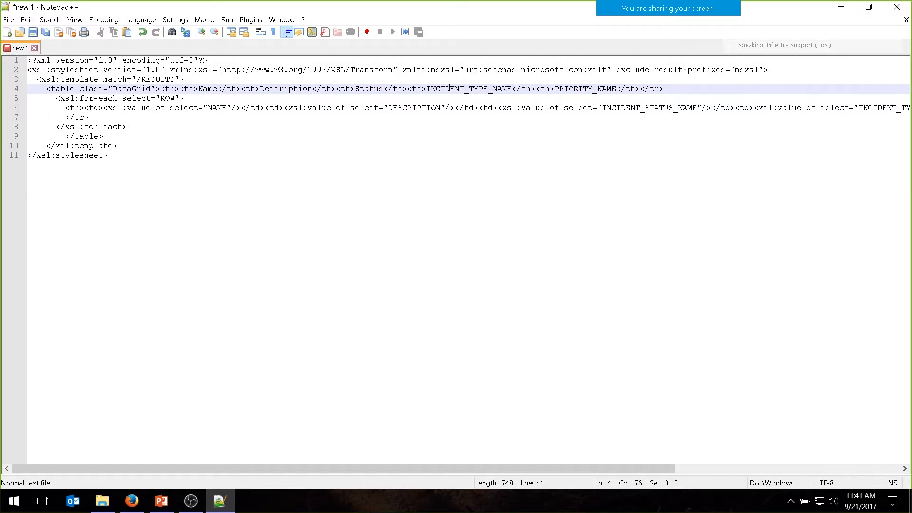
Step: Replace the INCIDENT_TYPE_NAME table header of the template with "Type"
{"action": "key", "text": "shift+Right"}
{"action": "key", "text": "shift+Right"}
{"action": "key", "text": "shift+Right"}
{"action": "key", "text": "shift+Right"}
{"action": "key", "text": "shift+Right"}
{"action": "key", "text": "shift+Right"}
{"action": "key", "text": "shift+Right"}
{"action": "key", "text": "shift+Right"}
{"action": "key", "text": "shift+Right"}
{"action": "key", "text": "shift+Right"}
{"action": "key", "text": "shift+Right"}
{"action": "key", "text": "shift+Right"}
{"action": "key", "text": "shift+Right"}
{"action": "key", "text": "shift+Right"}
{"action": "key", "text": "shift+Right"}
{"action": "key", "text": "shift+Right"}
{"action": "key", "text": "shift+Right"}
{"action": "key", "text": "shift+Right"}
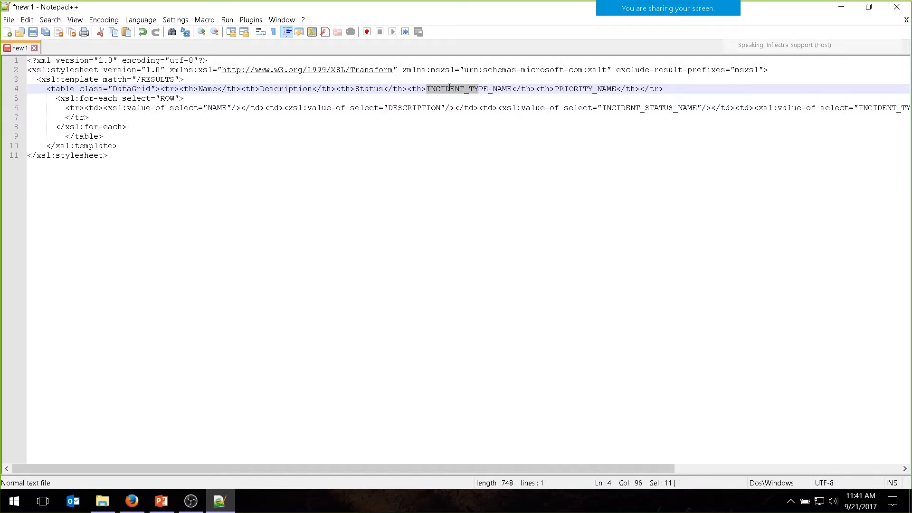
{"action": "type", "text": "Type"}
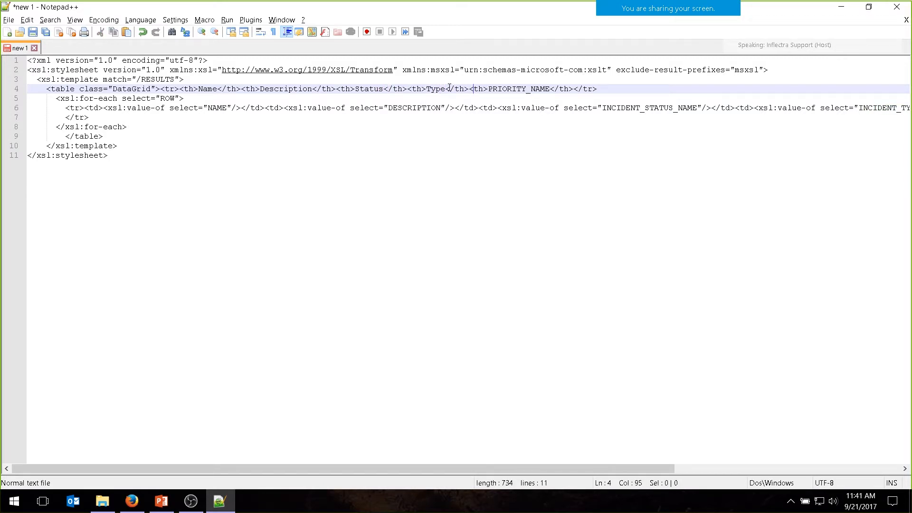
Step: Replace the PRIORITY_NAME table header of the template with "Priority"
{"action": "key", "text": "shift+Right"}
{"action": "key", "text": "shift+Right"}
{"action": "key", "text": "shift+Right"}
{"action": "key", "text": "shift+Right"}
{"action": "key", "text": "shift+Right"}
{"action": "key", "text": "shift+Right"}
{"action": "key", "text": "shift+Right"}
{"action": "key", "text": "shift+Right"}
{"action": "key", "text": "shift+Right"}
{"action": "key", "text": "shift+Right"}
{"action": "key", "text": "shift+Right"}
{"action": "key", "text": "shift+Right"}
{"action": "key", "text": "shift+Right"}
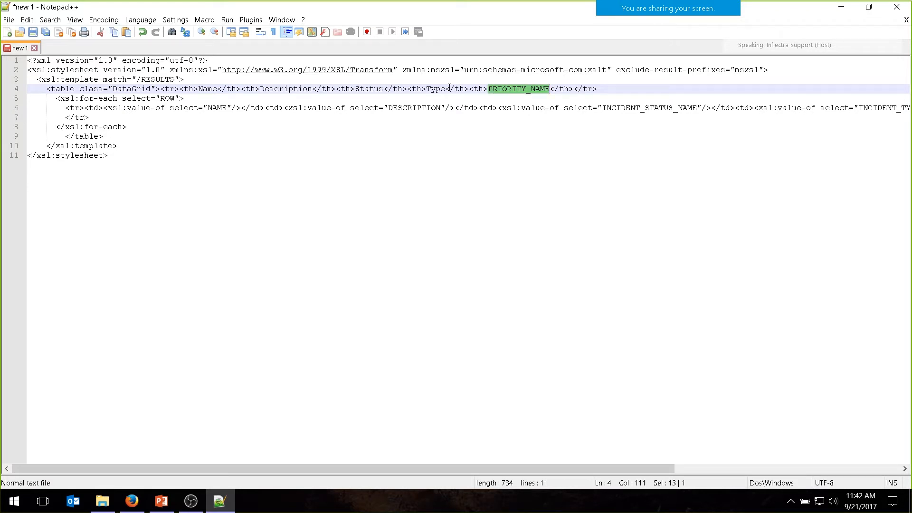
{"action": "type", "text": "Priority"}
{"action": "left_click", "coordinate": [360, 182]}
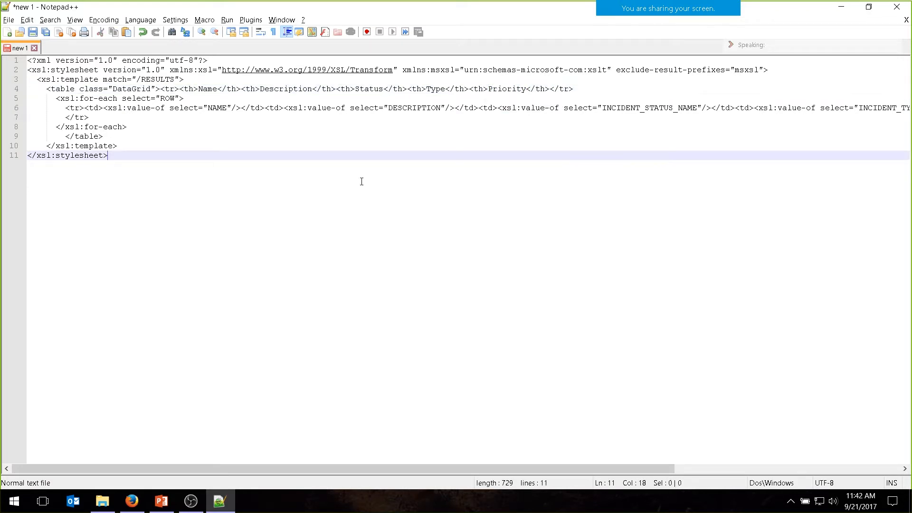
Step: Copy the whole edited template, switch to Firefox to replace the custom section's template with it, and save both the section and the report
{"action": "key", "text": "ctrl+a"}
{"action": "key", "text": "alt+Tab"}
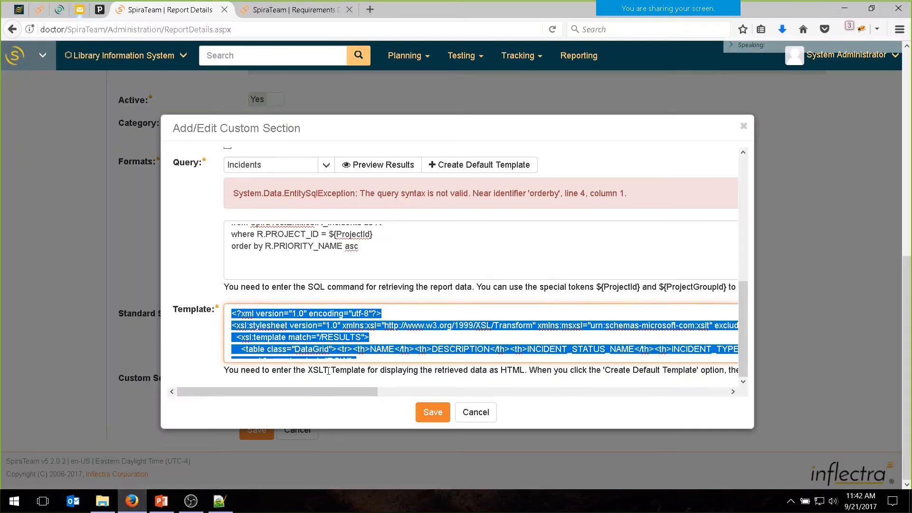
{"action": "key", "text": "ctrl+v"}
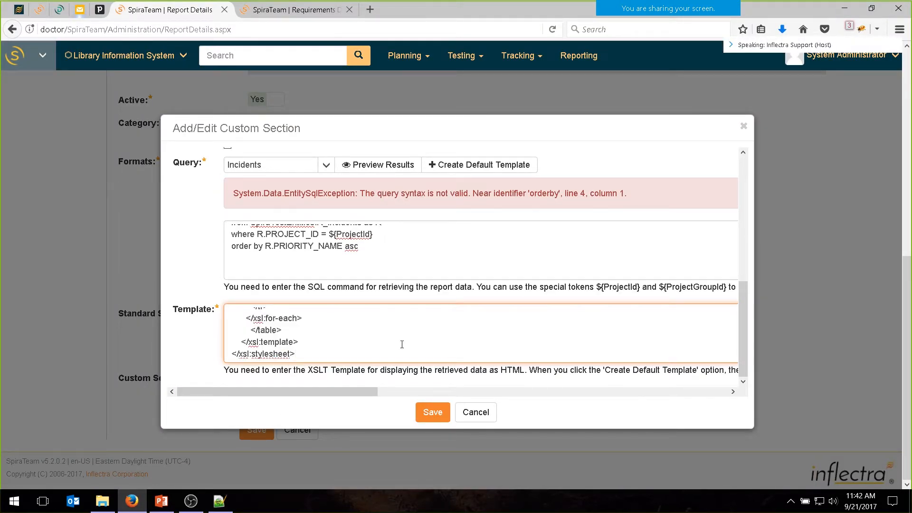
{"action": "left_click", "coordinate": [433, 412]}
{"action": "left_click", "coordinate": [252, 445]}
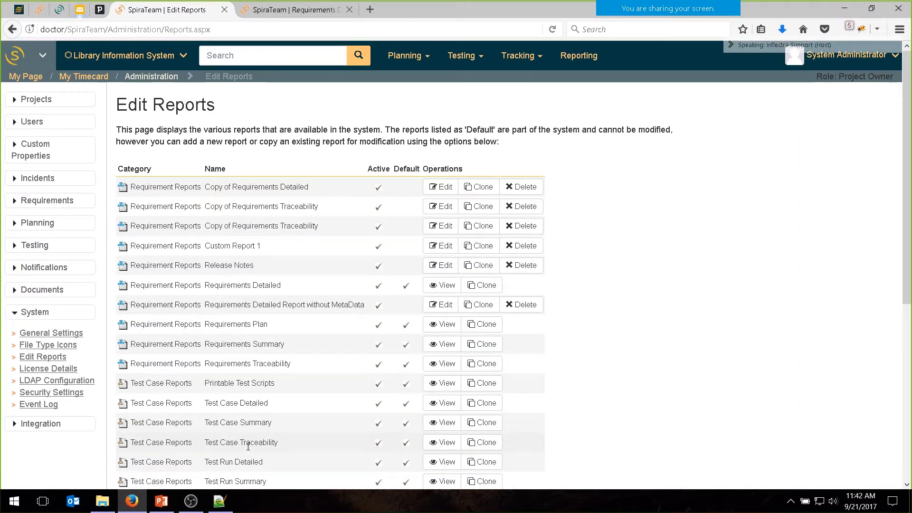
Step: Open the Reporting page in a new tab, generate the Sample Incidents Table Report in HTML format and view it
{"action": "left_click", "coordinate": [349, 10]}
{"action": "middle_click", "coordinate": [579, 56]}
{"action": "left_click", "coordinate": [267, 9]}
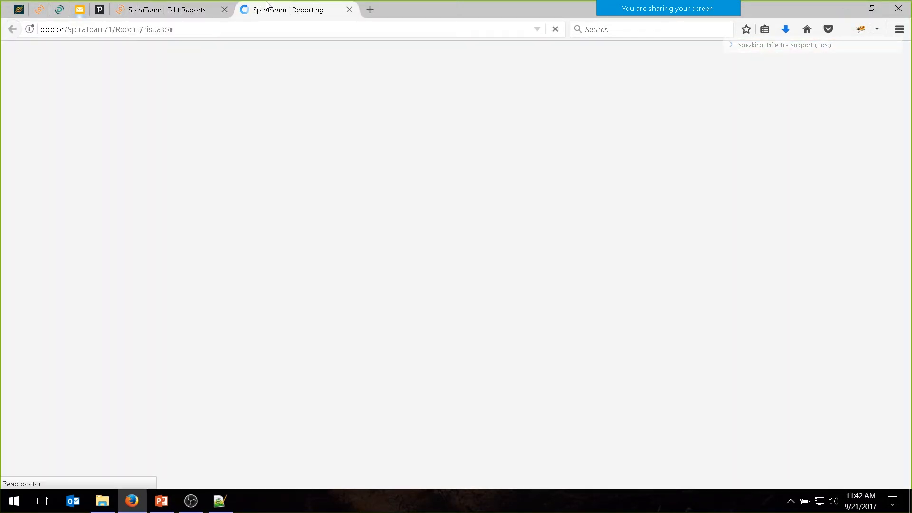
{"action": "scroll", "coordinate": [110, 292], "scroll_direction": "down", "scroll_amount": 10}
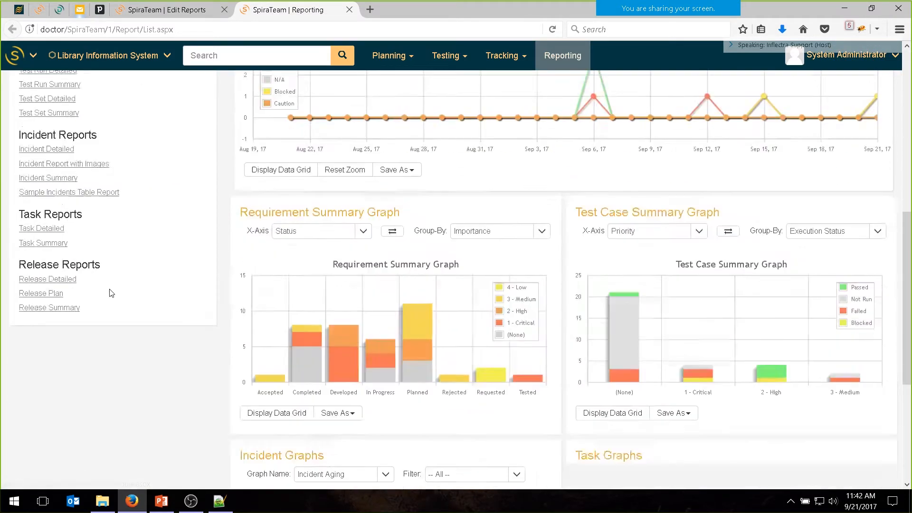
{"action": "scroll", "coordinate": [110, 293], "scroll_direction": "up", "scroll_amount": 7}
{"action": "scroll", "coordinate": [133, 281], "scroll_direction": "up", "scroll_amount": 3}
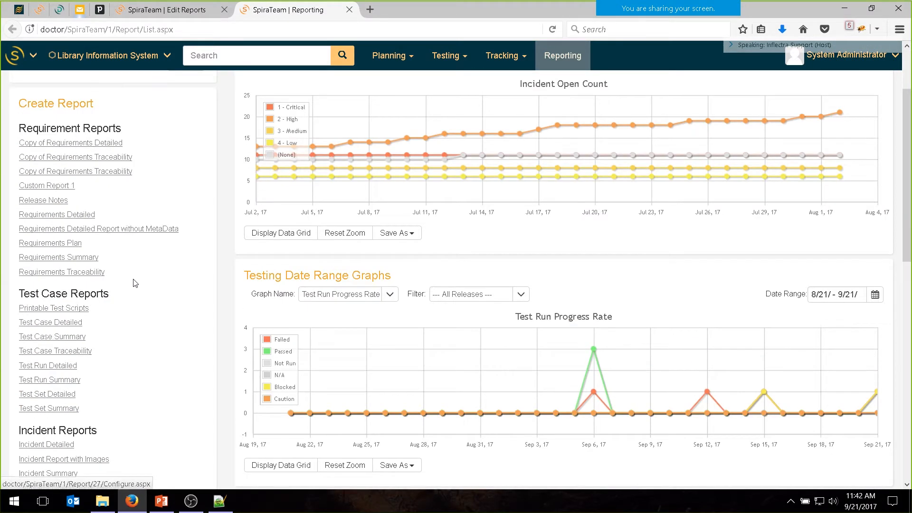
{"action": "scroll", "coordinate": [102, 344], "scroll_direction": "down", "scroll_amount": 2}
{"action": "scroll", "coordinate": [103, 344], "scroll_direction": "down", "scroll_amount": 1}
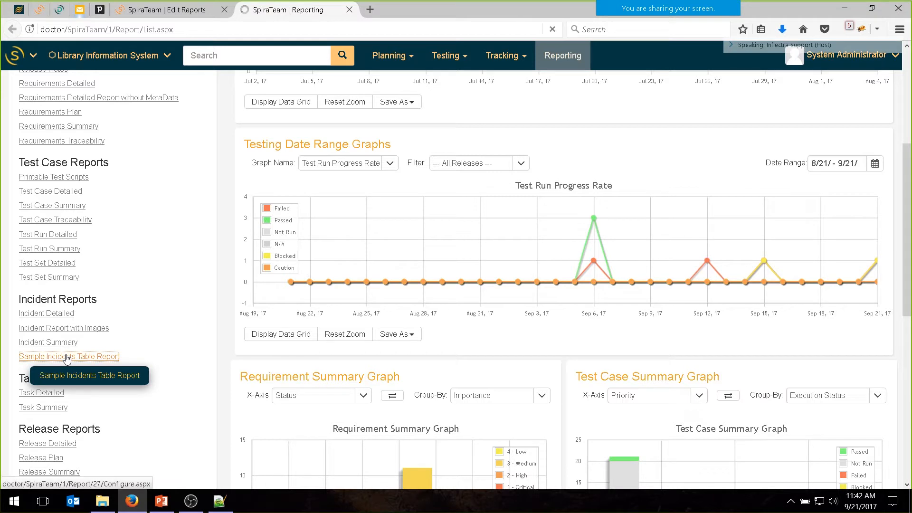
{"action": "left_click", "coordinate": [67, 358]}
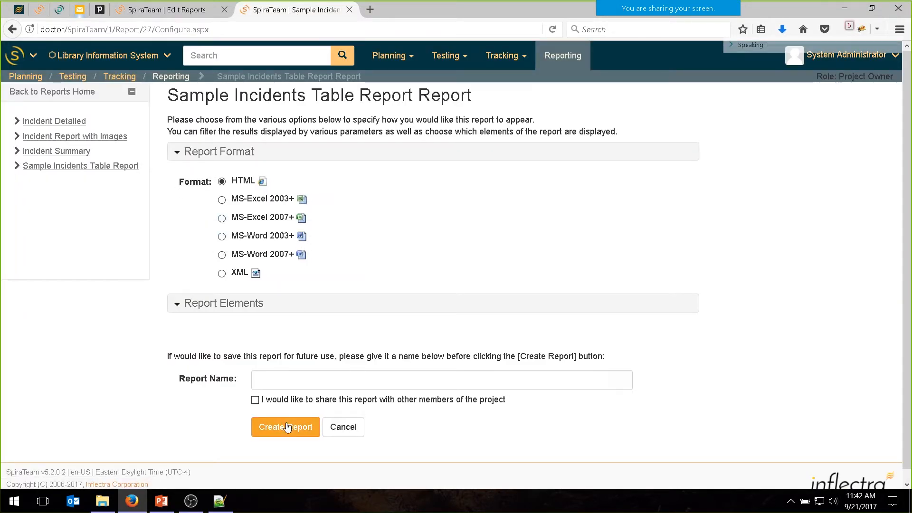
{"action": "left_click", "coordinate": [278, 428]}
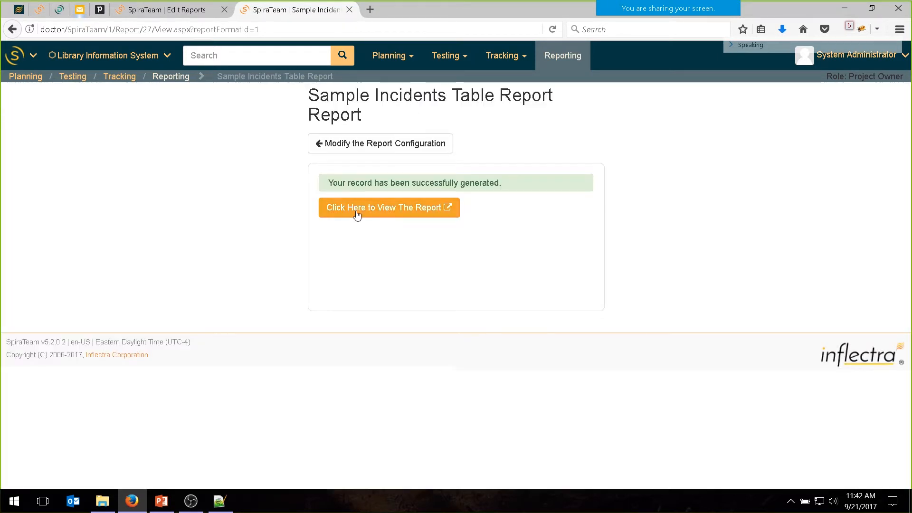
{"action": "left_click", "coordinate": [357, 211]}
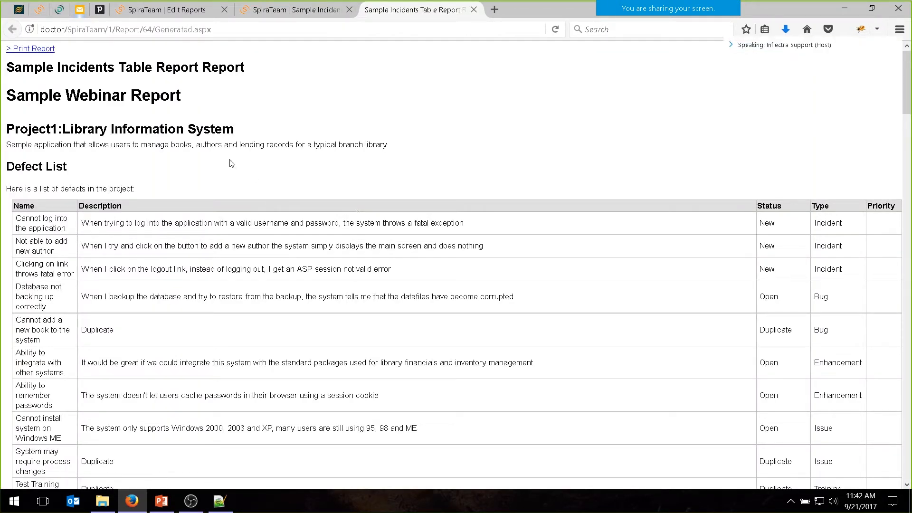
Step: Examine the generated report's header, project overview, defect list introduction, and the descriptions and priority order of the listed incidents
{"action": "left_click_drag", "start_coordinate": [211, 98], "coordinate": [7, 97]}
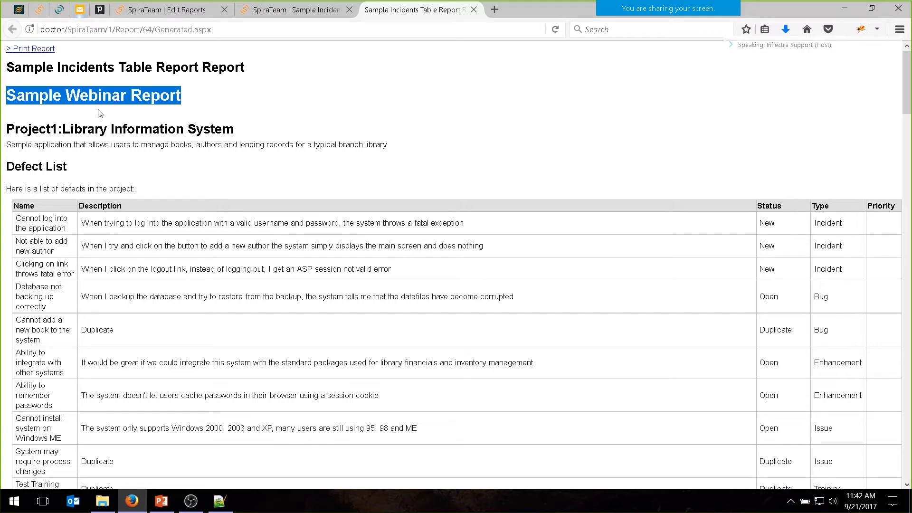
{"action": "left_click_drag", "start_coordinate": [416, 147], "coordinate": [2, 135]}
{"action": "left_click", "coordinate": [109, 174]}
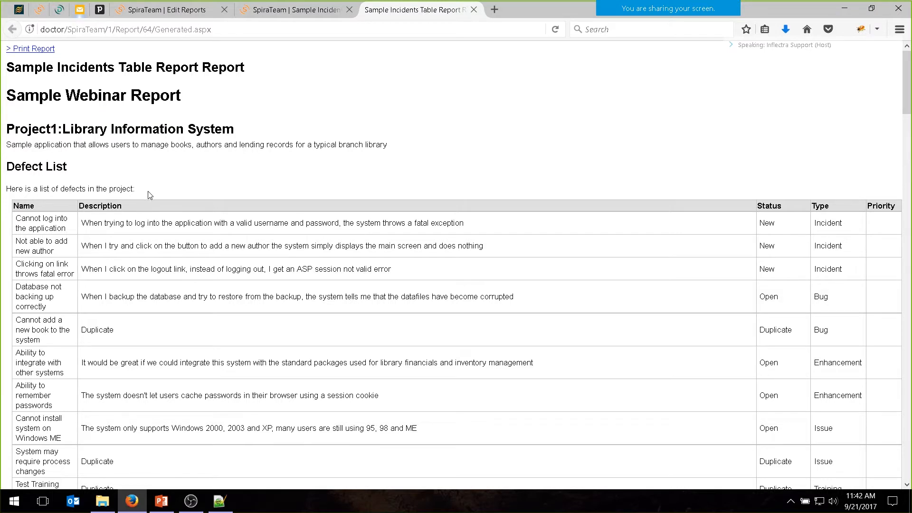
{"action": "left_click_drag", "start_coordinate": [150, 195], "coordinate": [3, 178]}
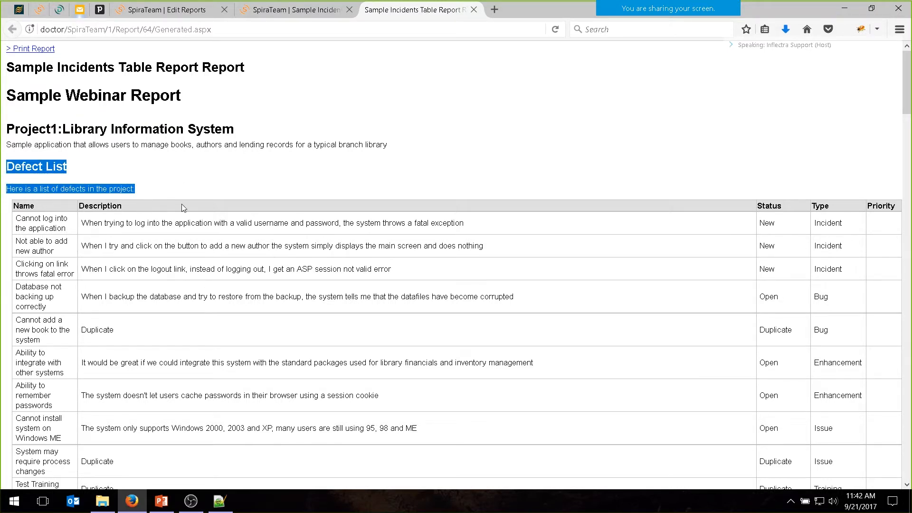
{"action": "left_click", "coordinate": [271, 240]}
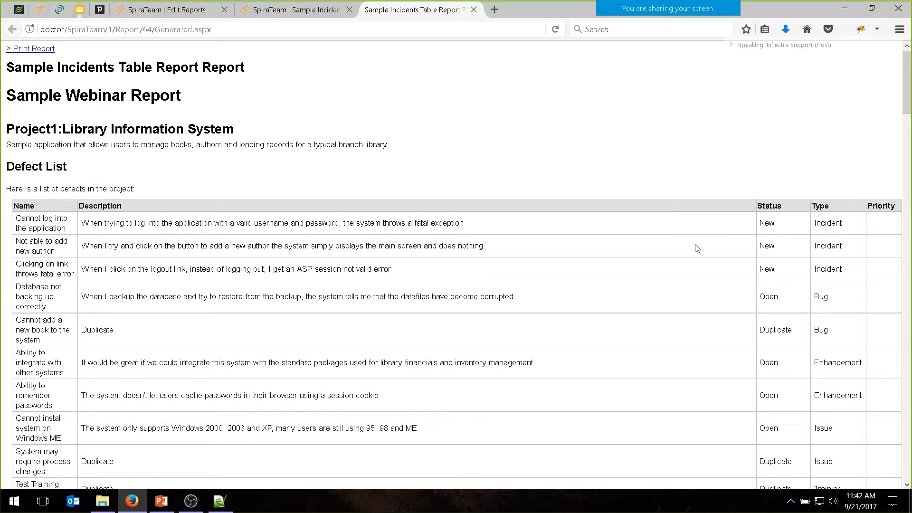
{"action": "scroll", "coordinate": [346, 229], "scroll_direction": "down", "scroll_amount": 15}
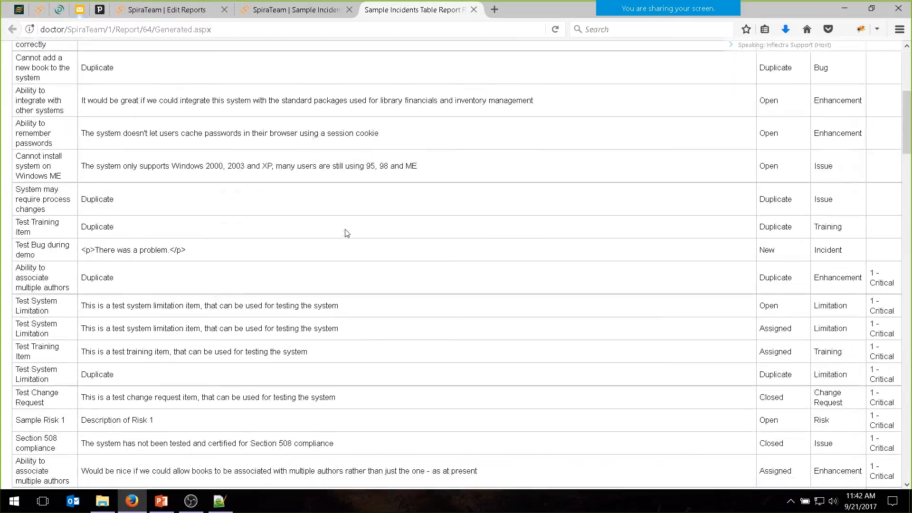
{"action": "scroll", "coordinate": [346, 229], "scroll_direction": "down", "scroll_amount": 20}
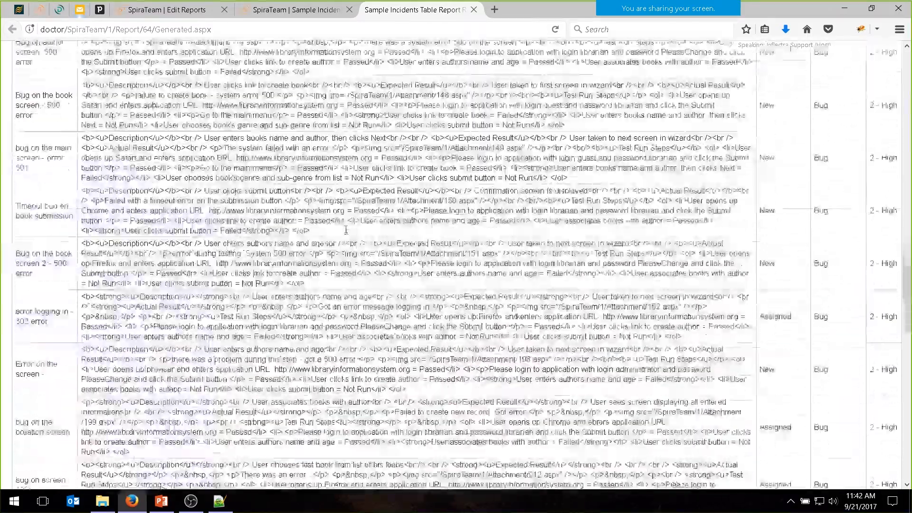
{"action": "scroll", "coordinate": [346, 230], "scroll_direction": "down", "scroll_amount": 5}
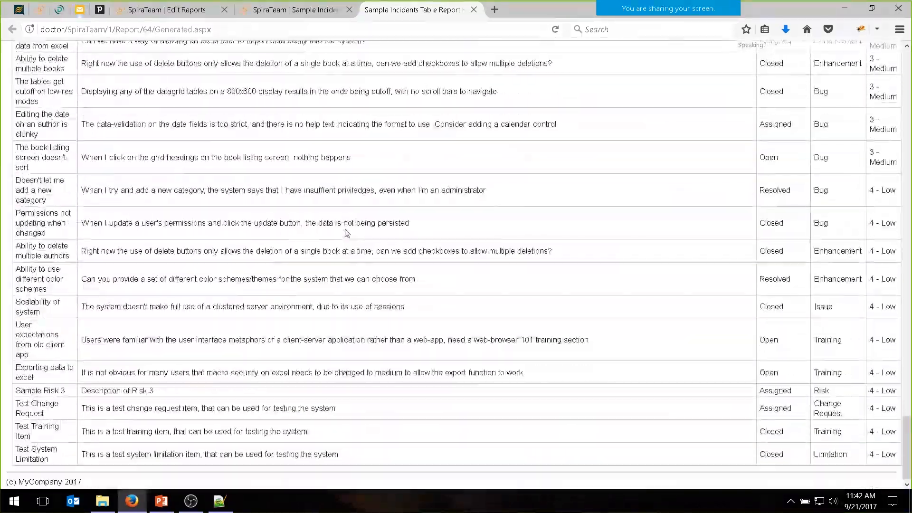
{"action": "scroll", "coordinate": [172, 227], "scroll_direction": "up", "scroll_amount": 20}
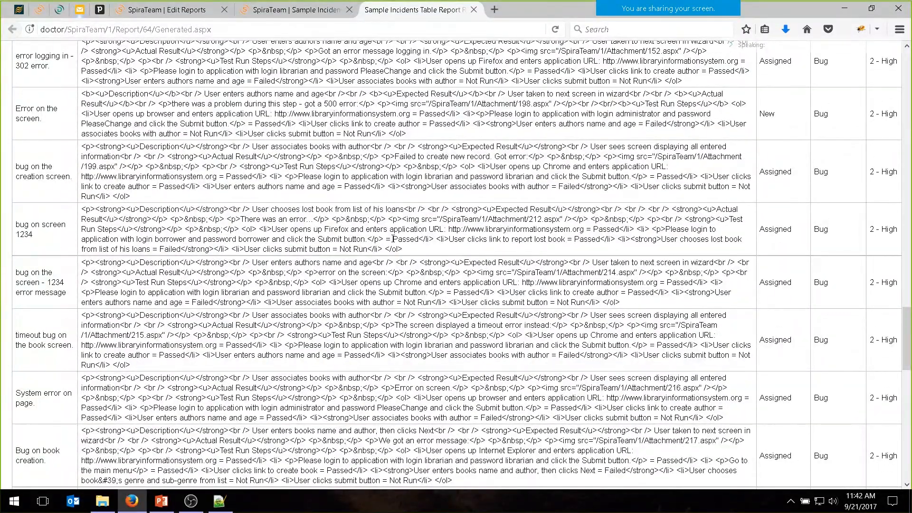
{"action": "left_click_drag", "start_coordinate": [364, 240], "coordinate": [71, 213]}
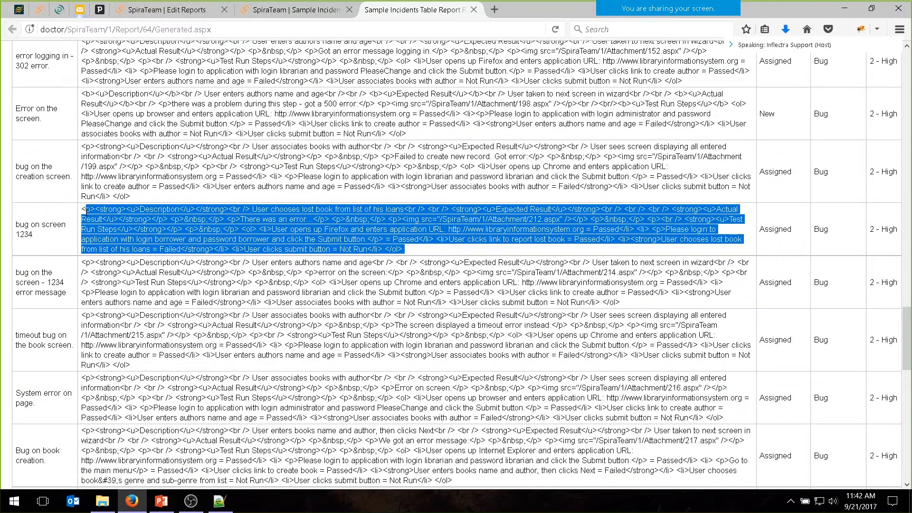
{"action": "scroll", "coordinate": [83, 215], "scroll_direction": "down", "scroll_amount": 20}
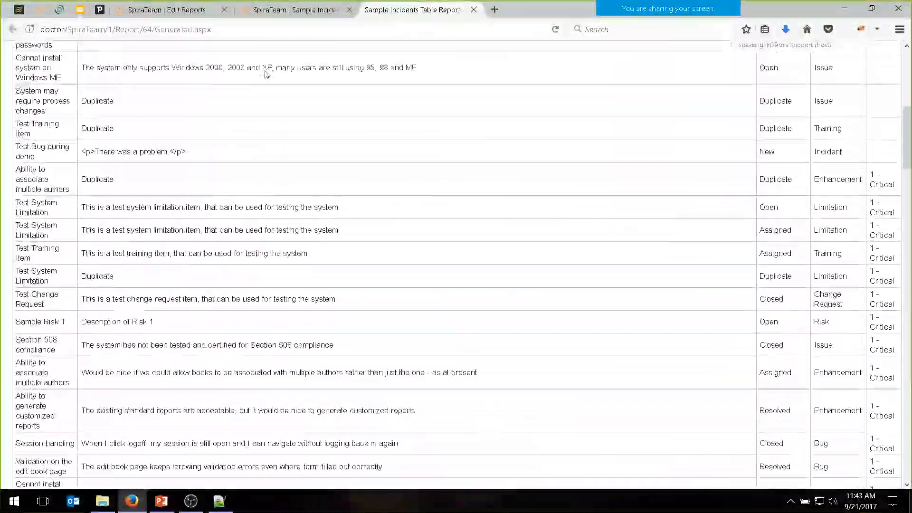
{"action": "scroll", "coordinate": [266, 74], "scroll_direction": "up", "scroll_amount": 7}
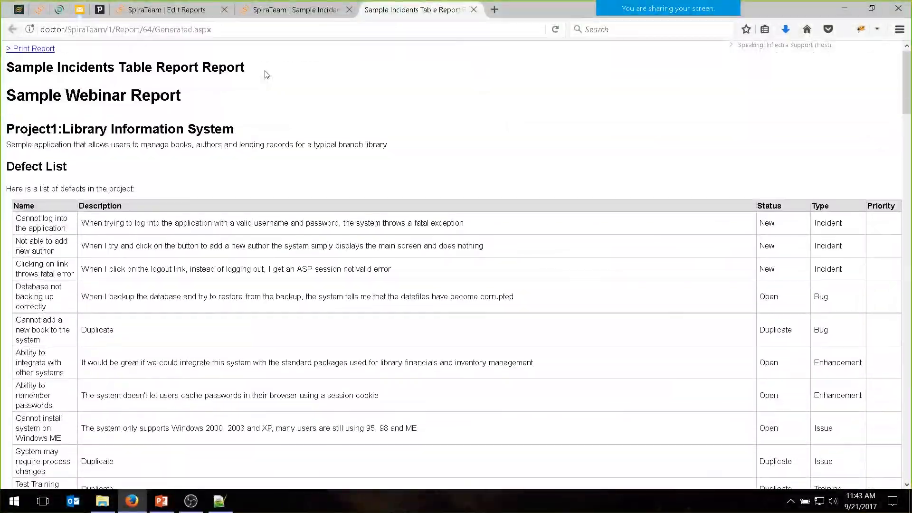
Step: Close the generated report and reopen the Sample Incidents Table Report's "List of Defects By Priority" custom section for editing, down to its template
{"action": "left_click", "coordinate": [473, 9]}
{"action": "left_click", "coordinate": [189, 6]}
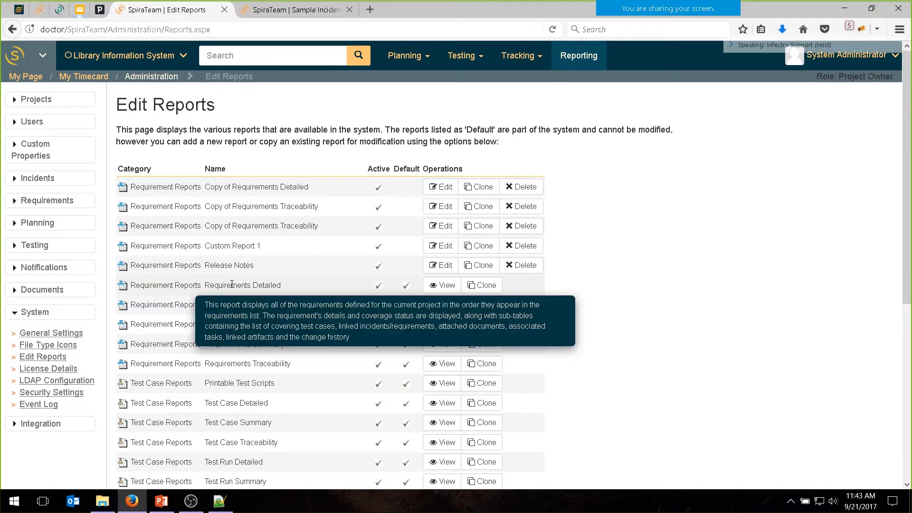
{"action": "scroll", "coordinate": [161, 287], "scroll_direction": "down", "scroll_amount": 4}
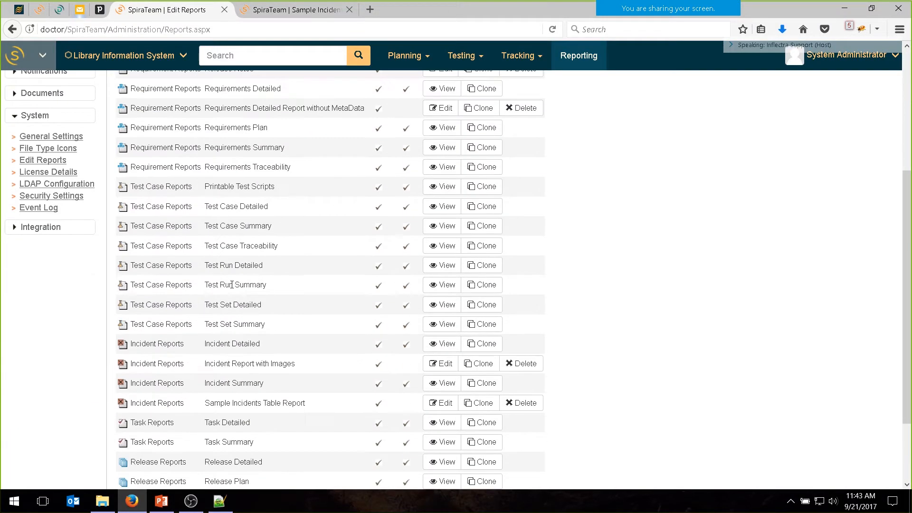
{"action": "left_click", "coordinate": [447, 405]}
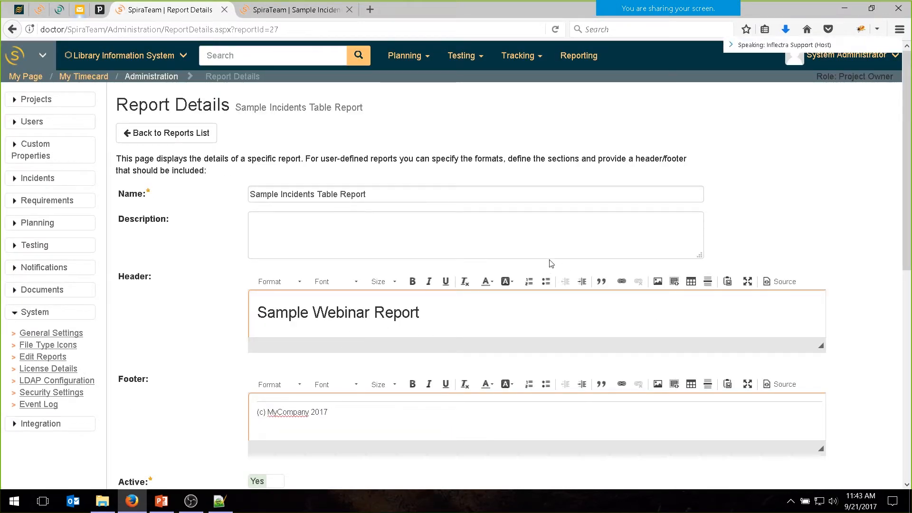
{"action": "scroll", "coordinate": [399, 295], "scroll_direction": "down", "scroll_amount": 3}
{"action": "scroll", "coordinate": [381, 289], "scroll_direction": "down", "scroll_amount": 2}
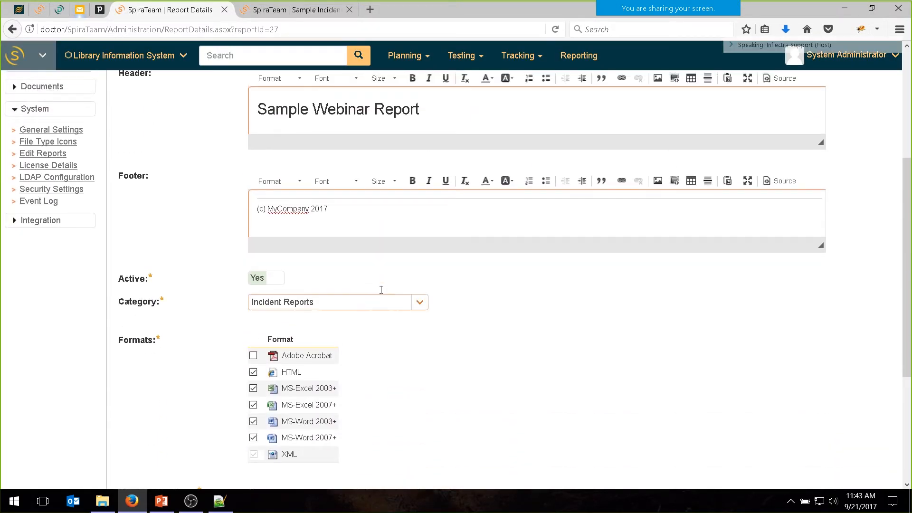
{"action": "left_click", "coordinate": [378, 215]}
{"action": "scroll", "coordinate": [393, 223], "scroll_direction": "up", "scroll_amount": 3}
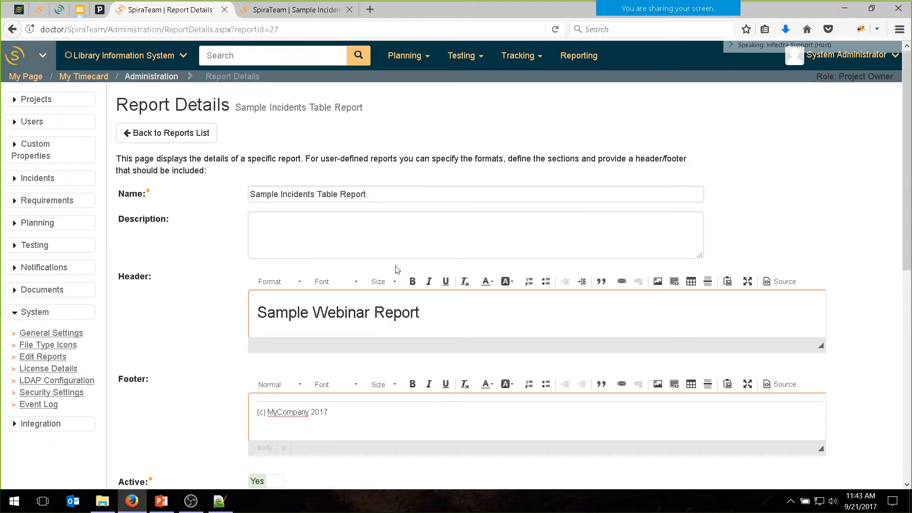
{"action": "scroll", "coordinate": [458, 282], "scroll_direction": "down", "scroll_amount": 9}
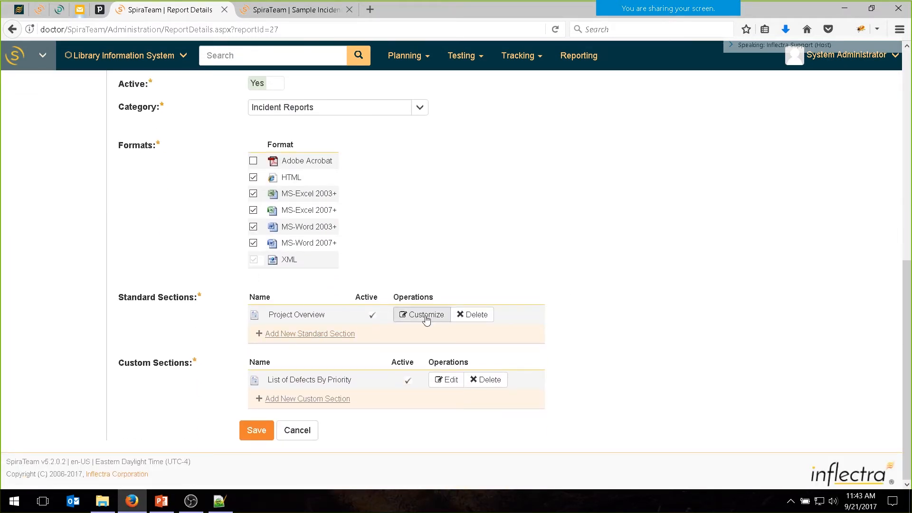
{"action": "left_click", "coordinate": [450, 381]}
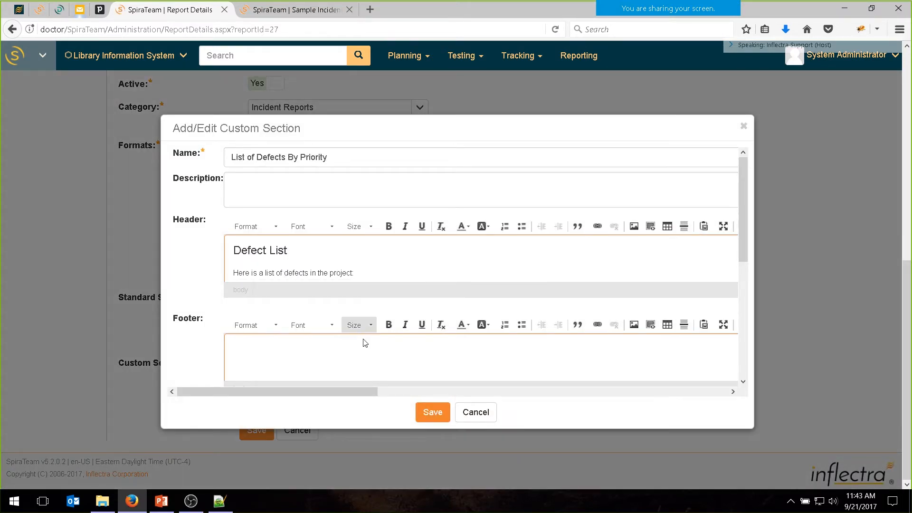
{"action": "scroll", "coordinate": [365, 343], "scroll_direction": "down", "scroll_amount": 10}
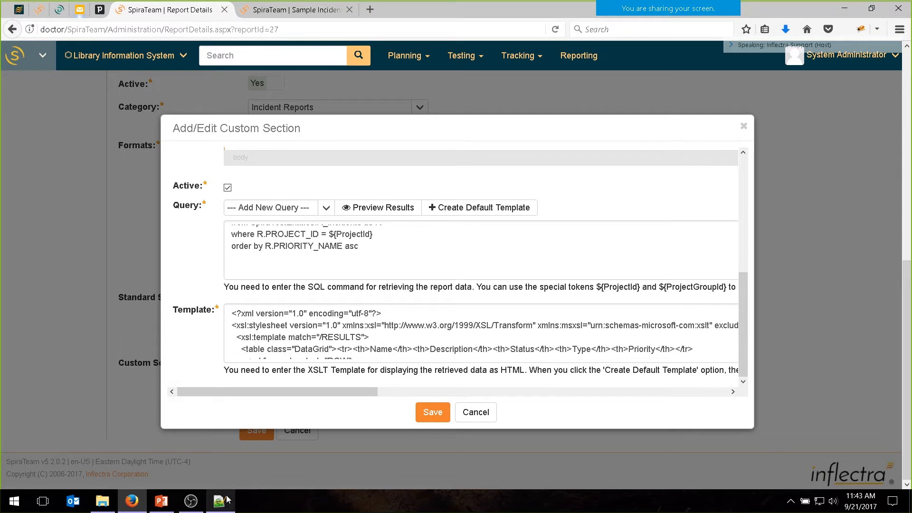
Step: Switch to Notepad++ and add the attribute disable-output-escaping="true" to the template's DESCRIPTION value-of element
{"action": "left_click", "coordinate": [227, 500]}
{"action": "left_click", "coordinate": [142, 166]}
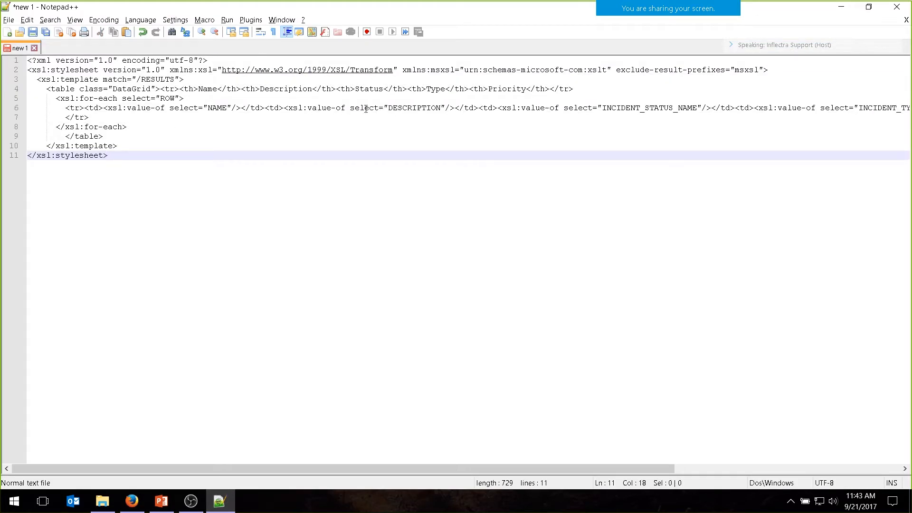
{"action": "left_click", "coordinate": [446, 109]}
{"action": "type", "text": "disable"}
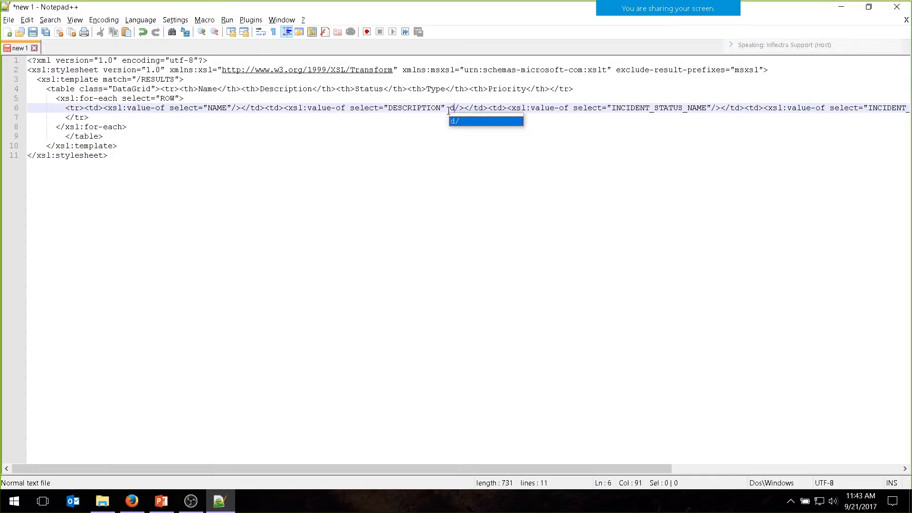
{"action": "type", "text": "-output-esc"}
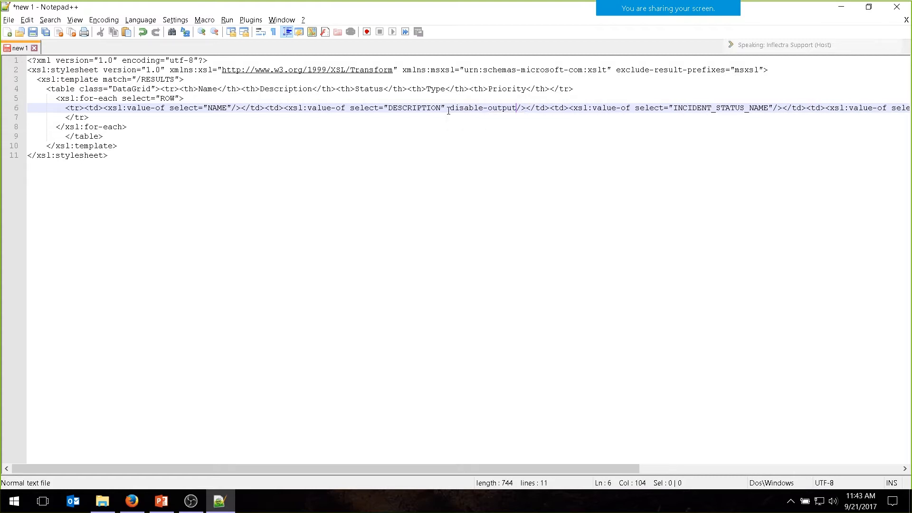
{"action": "type", "text": "aping="}
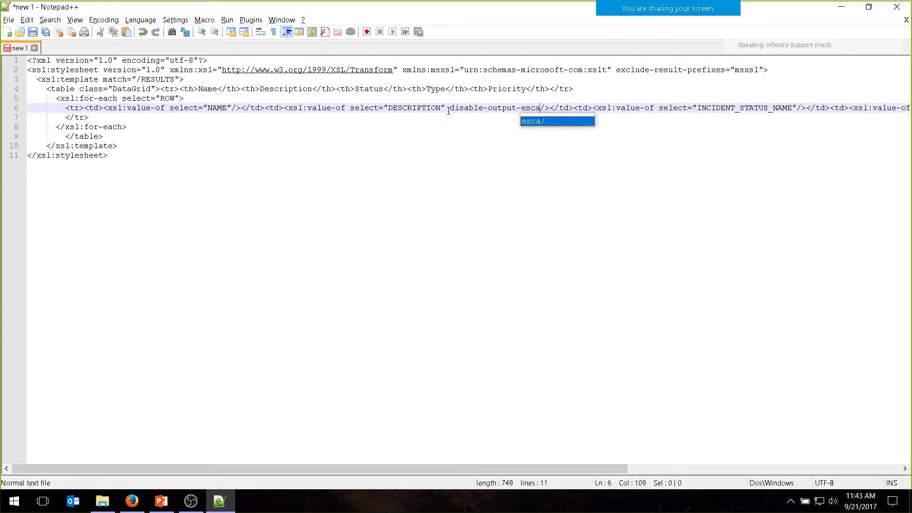
{"action": "type", "text": "\"true\""}
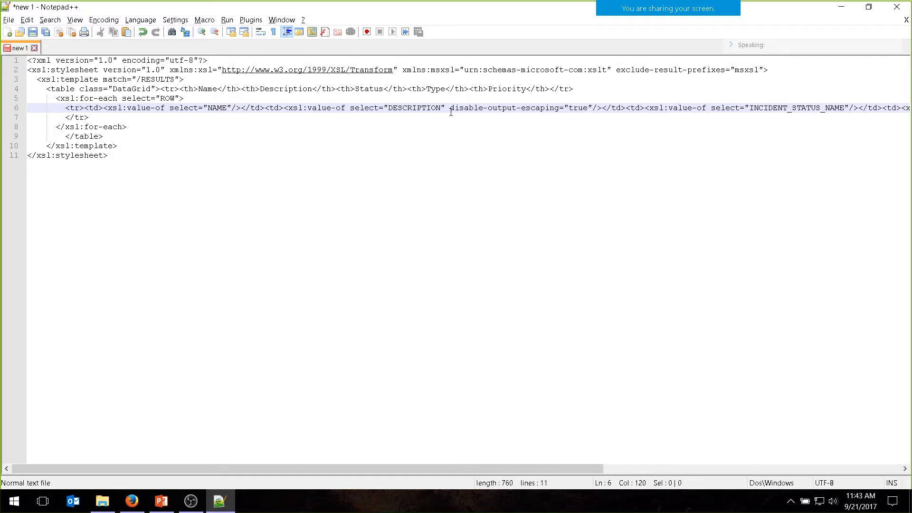
Step: Copy the attribute name, search the web in Firefox for "xslt disable-output-escaping", and check its allowed values on the W3Schools xsl:text page
{"action": "left_click_drag", "start_coordinate": [451, 112], "coordinate": [560, 112]}
{"action": "key", "text": "ctrl+c"}
{"action": "left_click", "coordinate": [131, 501]}
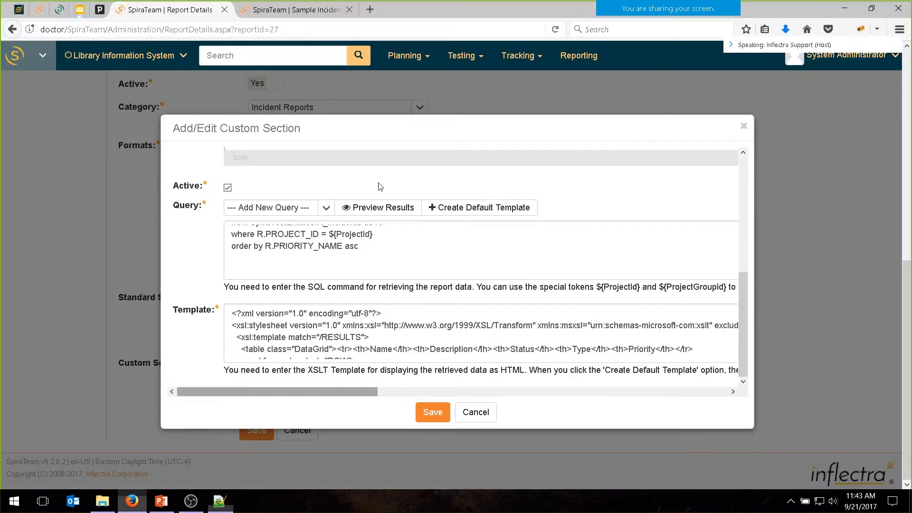
{"action": "key", "text": "ctrl+t"}
{"action": "left_click", "coordinate": [633, 26]}
{"action": "type", "text": "x"}
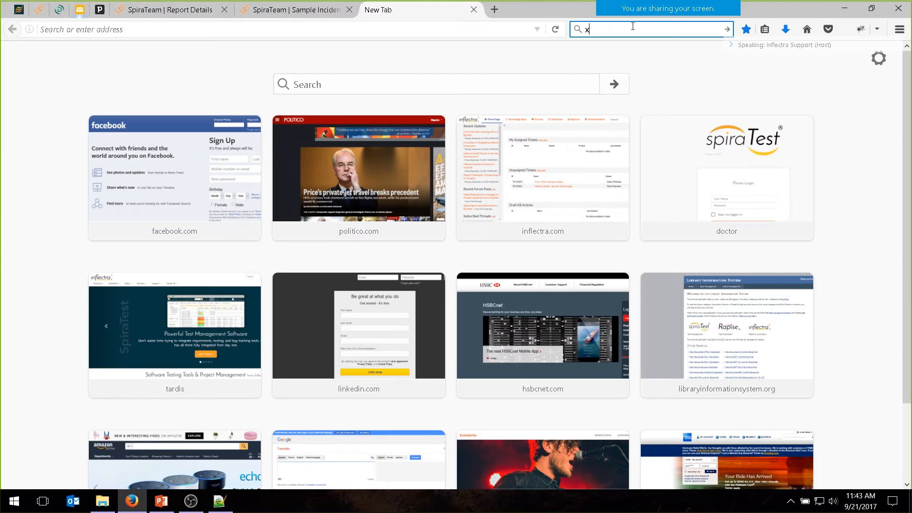
{"action": "type", "text": "slt"}
{"action": "key", "text": "ctrl+v"}
{"action": "key", "text": "Return"}
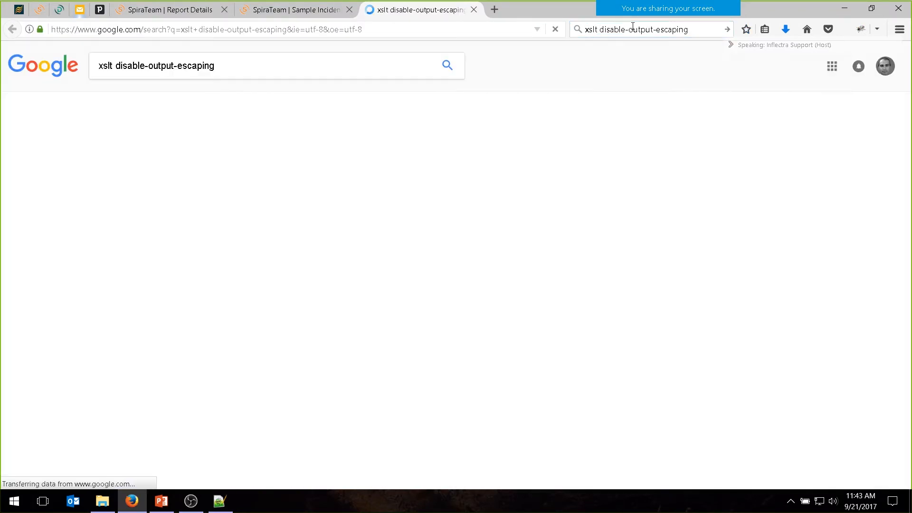
{"action": "left_click", "coordinate": [162, 150]}
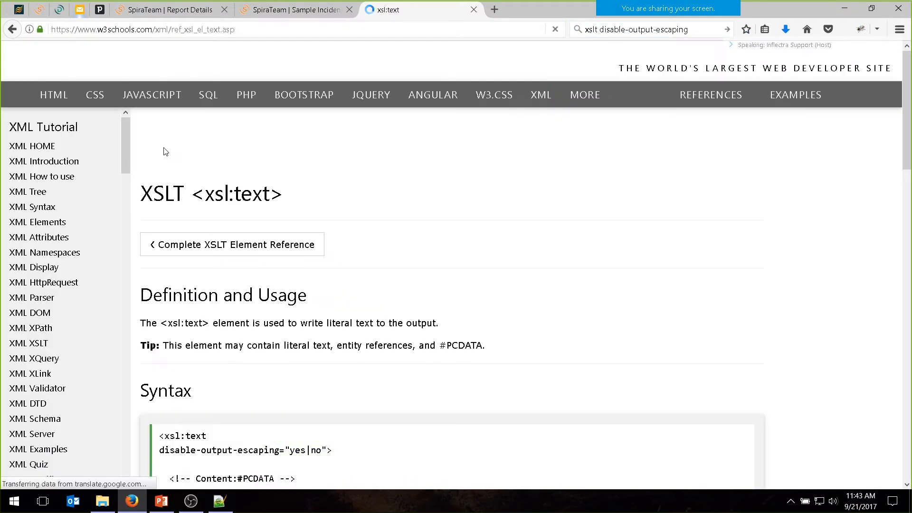
{"action": "scroll", "coordinate": [238, 241], "scroll_direction": "down", "scroll_amount": 4}
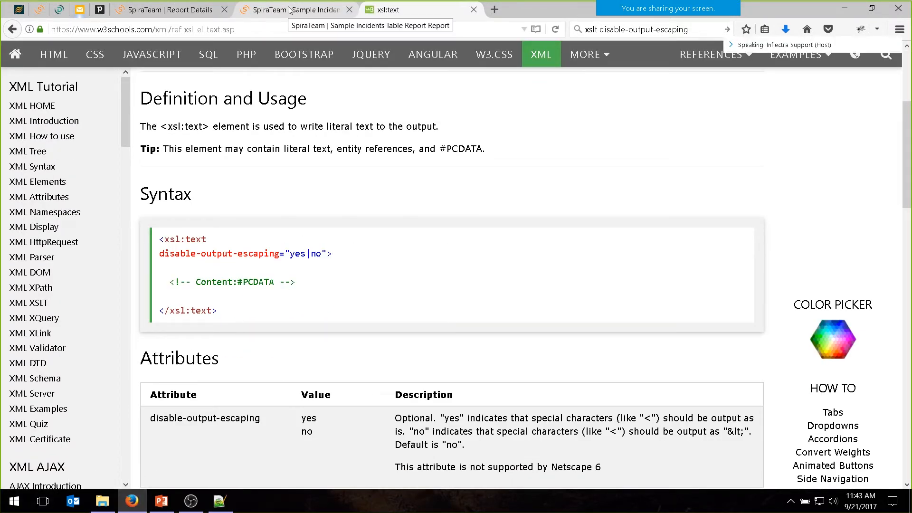
Step: Return to the template in Notepad++ and set the DESCRIPTION element's disable-output-escaping value to "yes"
{"action": "left_click", "coordinate": [153, 3]}
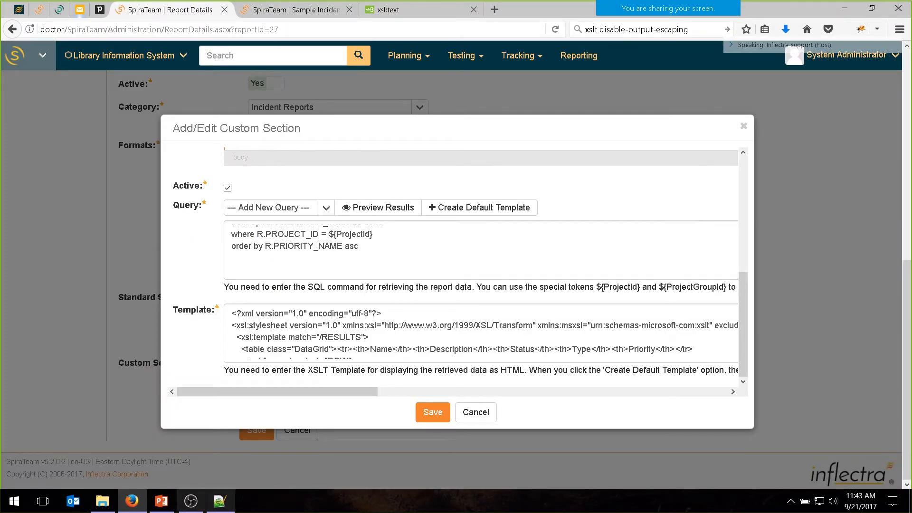
{"action": "left_click", "coordinate": [190, 501]}
{"action": "left_click", "coordinate": [230, 502]}
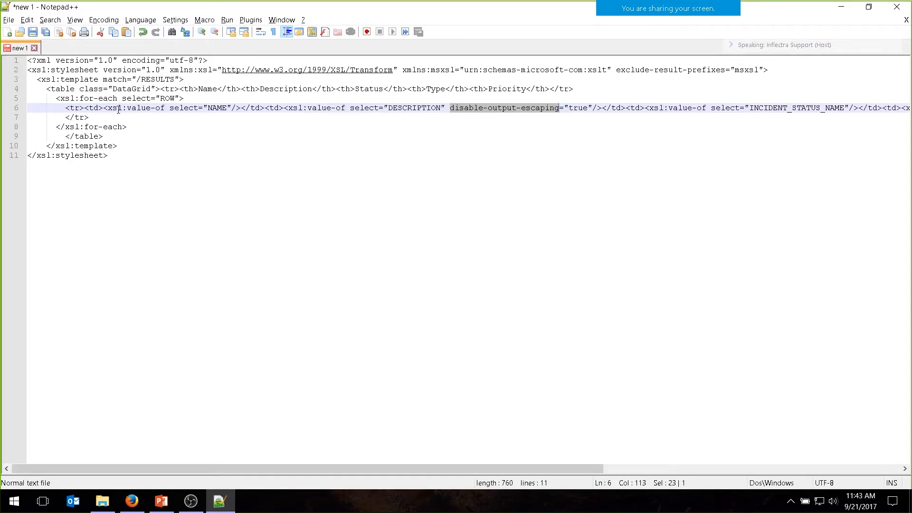
{"action": "left_click", "coordinate": [570, 107]}
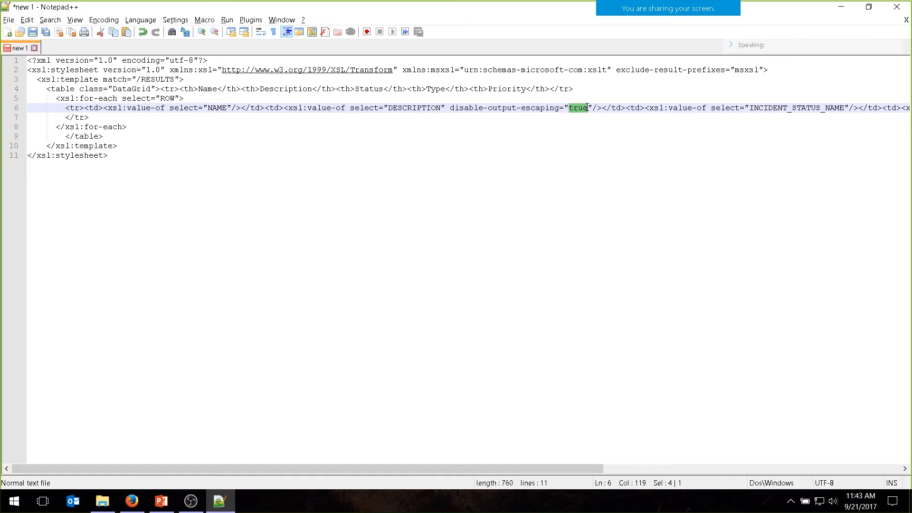
{"action": "type", "text": "yes"}
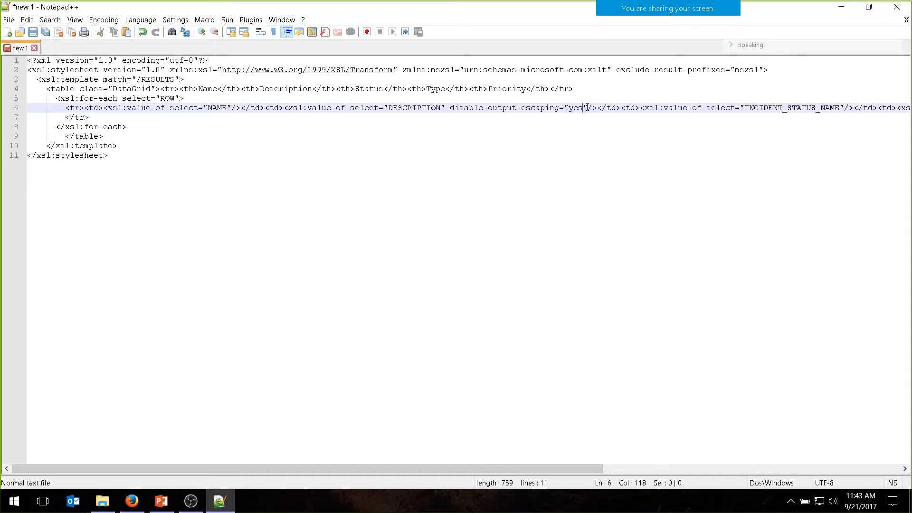
Step: Copy the complete corrected template over the custom section's template in Firefox, and save the section and the report
{"action": "key", "text": "ctrl+a"}
{"action": "left_click", "coordinate": [132, 501]}
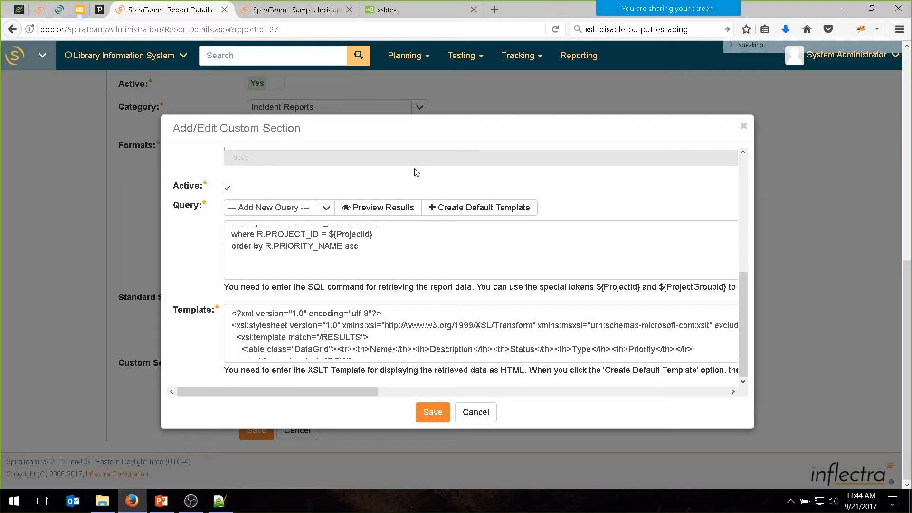
{"action": "left_click", "coordinate": [363, 333]}
{"action": "key", "text": "ctrl+a"}
{"action": "key", "text": "ctrl+v"}
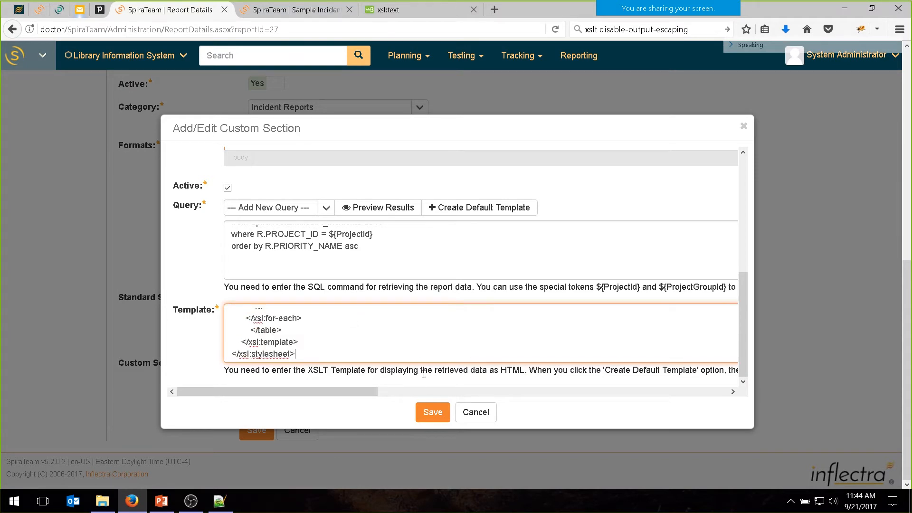
{"action": "left_click", "coordinate": [433, 412]}
{"action": "left_click", "coordinate": [252, 430]}
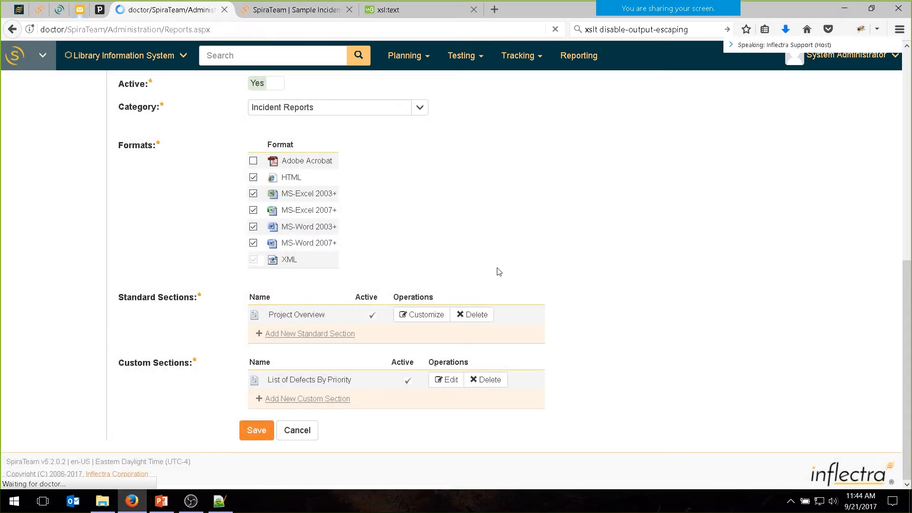
Step: Generate the Sample Incidents Table Report again from its report page and open the generated output
{"action": "left_click", "coordinate": [259, 6]}
{"action": "left_click", "coordinate": [374, 210]}
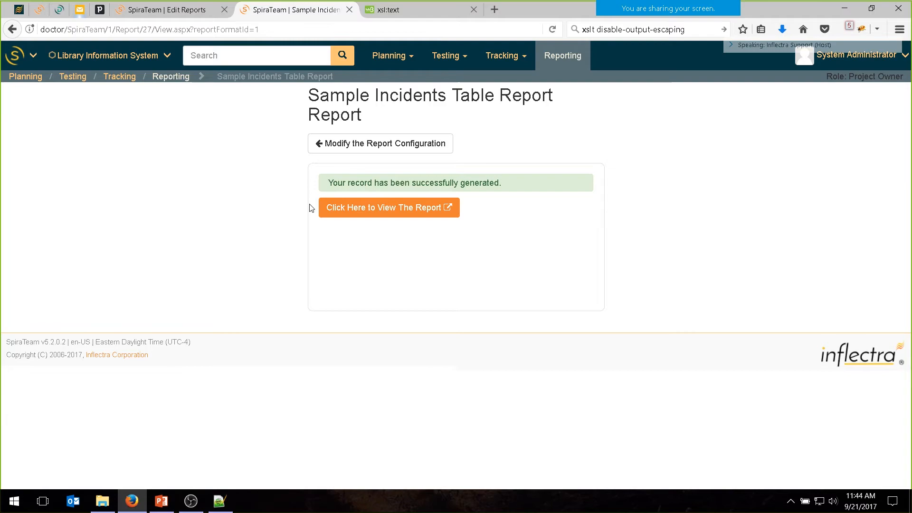
{"action": "left_click", "coordinate": [336, 207]}
Step: Examine how the rich-text descriptions, embedded screenshots and test run steps are rendered throughout the generated defect list
{"action": "scroll", "coordinate": [338, 206], "scroll_direction": "down", "scroll_amount": 10}
{"action": "scroll", "coordinate": [339, 208], "scroll_direction": "down", "scroll_amount": 20}
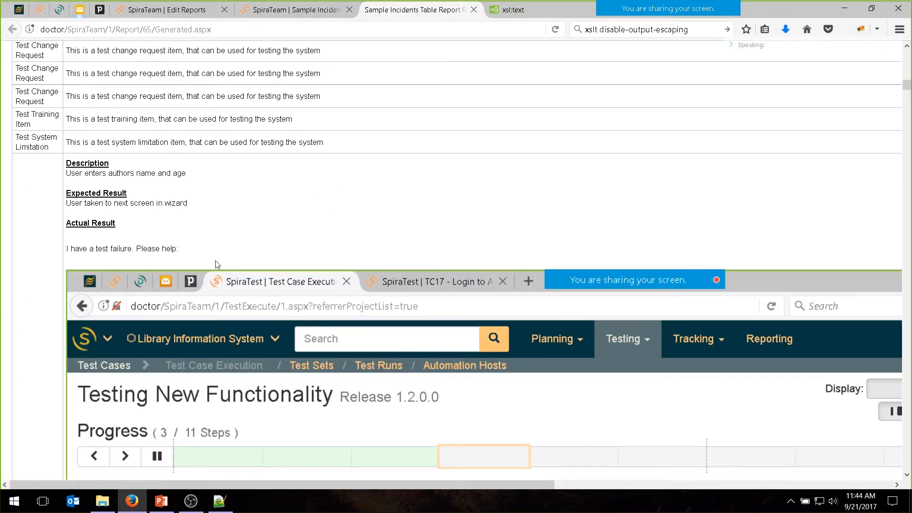
{"action": "scroll", "coordinate": [219, 247], "scroll_direction": "down", "scroll_amount": 10}
{"action": "scroll", "coordinate": [196, 217], "scroll_direction": "down", "scroll_amount": 5}
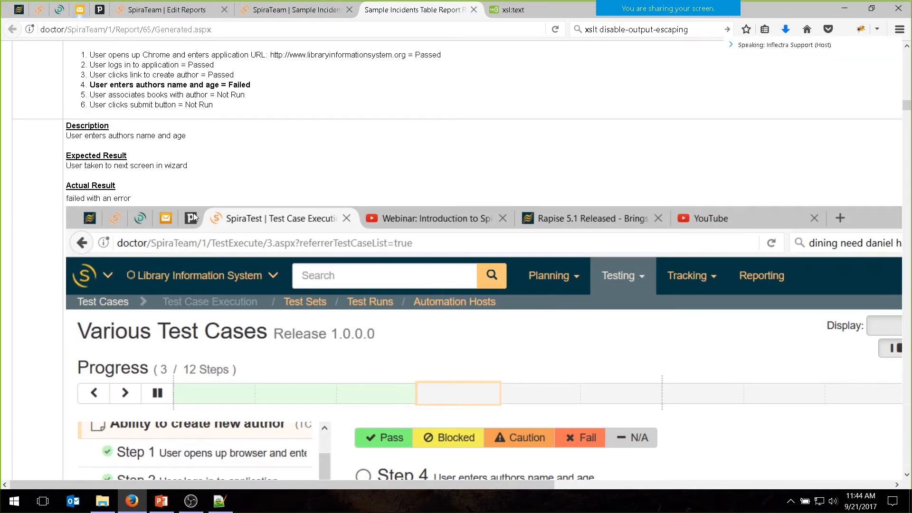
{"action": "scroll", "coordinate": [209, 190], "scroll_direction": "down", "scroll_amount": 12}
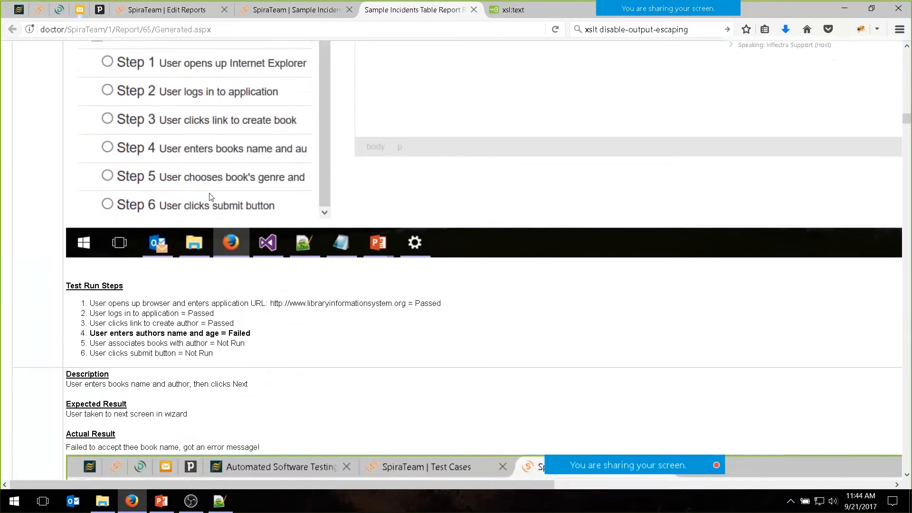
{"action": "scroll", "coordinate": [210, 193], "scroll_direction": "down", "scroll_amount": 15}
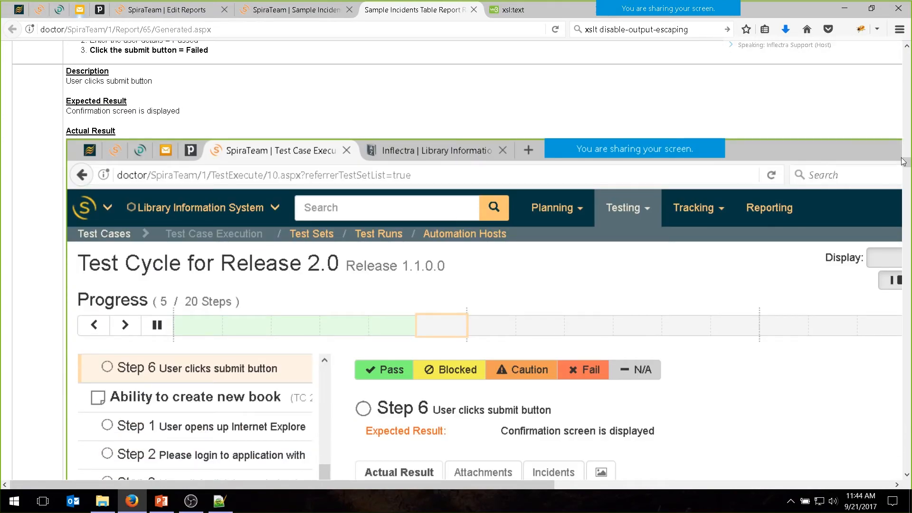
{"action": "left_click_drag", "start_coordinate": [904, 162], "coordinate": [909, 207]}
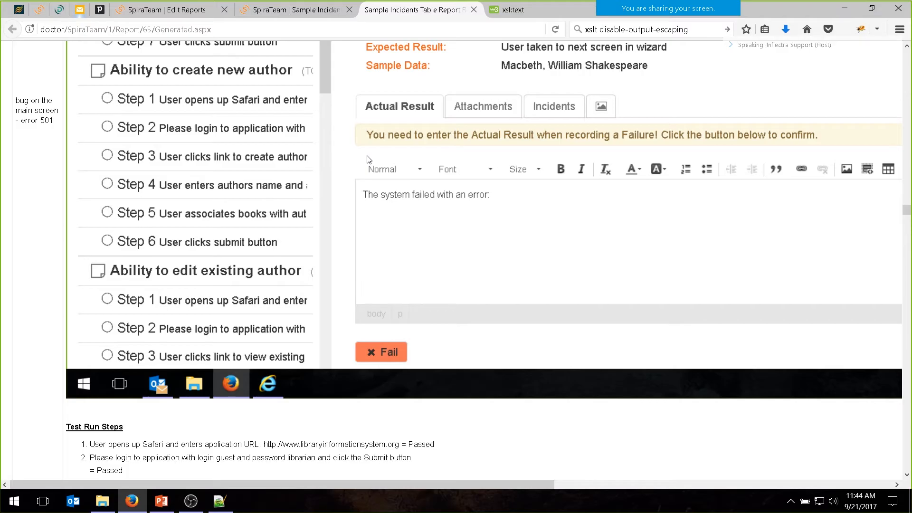
{"action": "scroll", "coordinate": [370, 159], "scroll_direction": "up", "scroll_amount": 10}
{"action": "scroll", "coordinate": [365, 159], "scroll_direction": "up", "scroll_amount": 15}
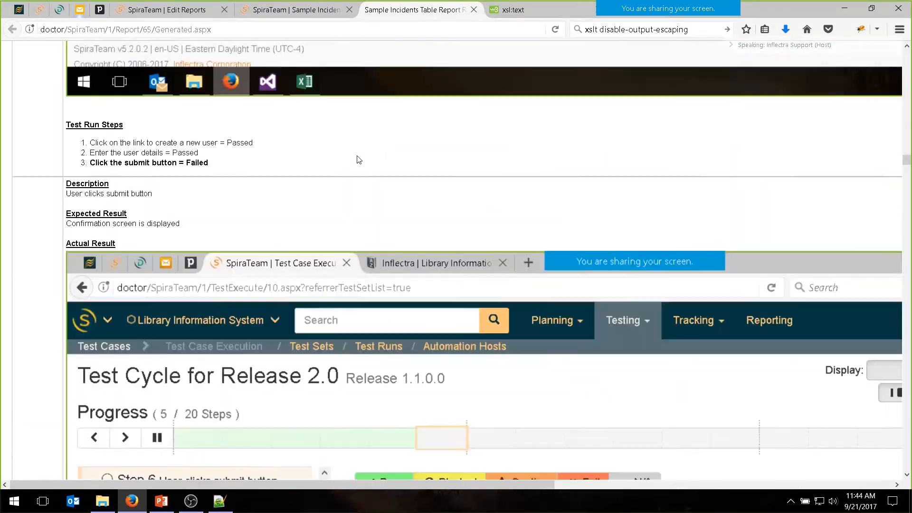
{"action": "scroll", "coordinate": [357, 159], "scroll_direction": "up", "scroll_amount": 5}
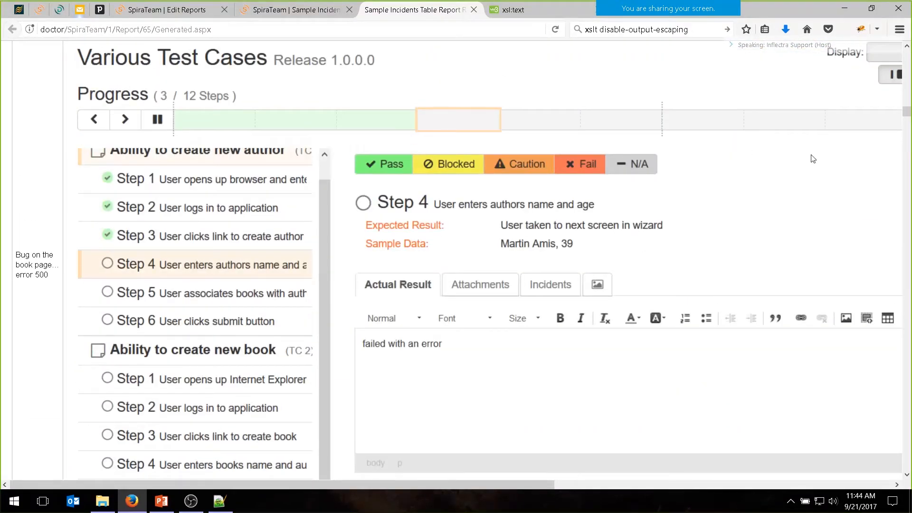
{"action": "left_click_drag", "start_coordinate": [908, 114], "coordinate": [909, 56]}
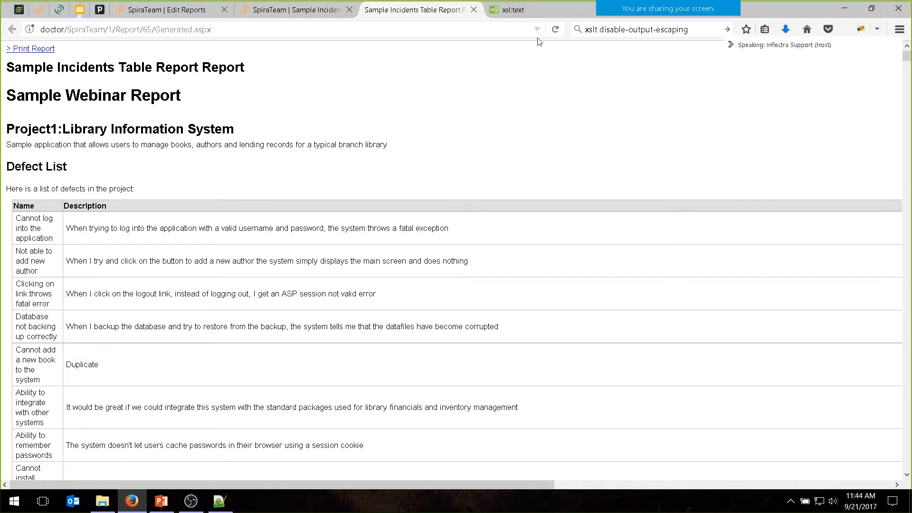
Step: Switch to PowerPoint, show the Further Reading slide, and copy the URL of the user-supplied custom reports forum
{"action": "left_click", "coordinate": [161, 502]}
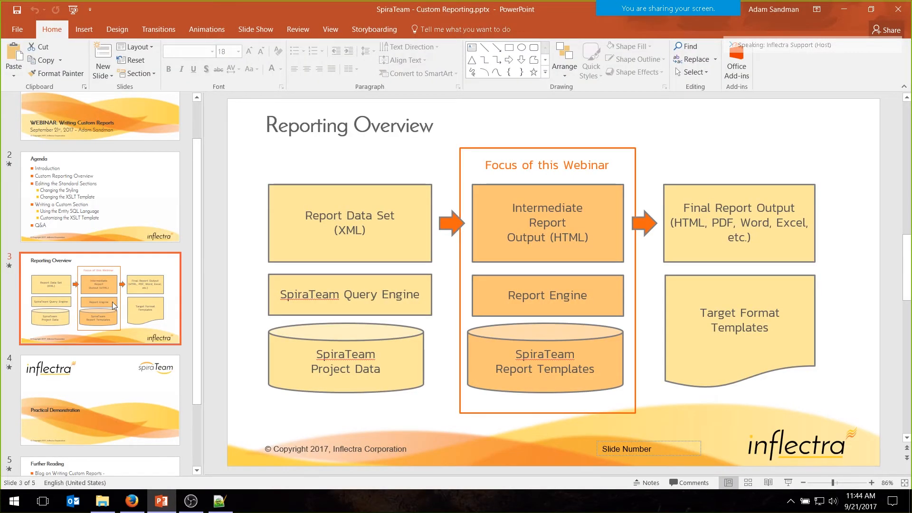
{"action": "scroll", "coordinate": [108, 309], "scroll_direction": "down", "scroll_amount": 3}
{"action": "left_click", "coordinate": [157, 392]}
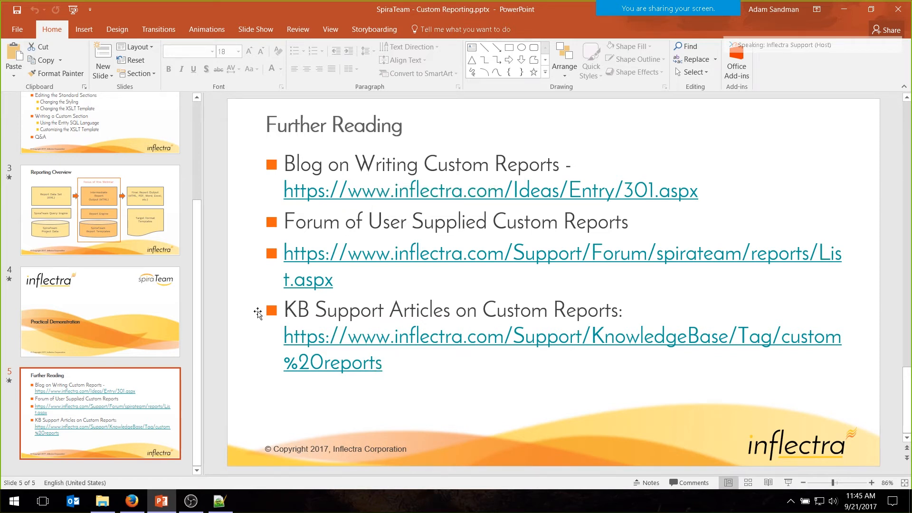
{"action": "triple_click", "coordinate": [417, 284]}
{"action": "key", "text": "ctrl+c"}
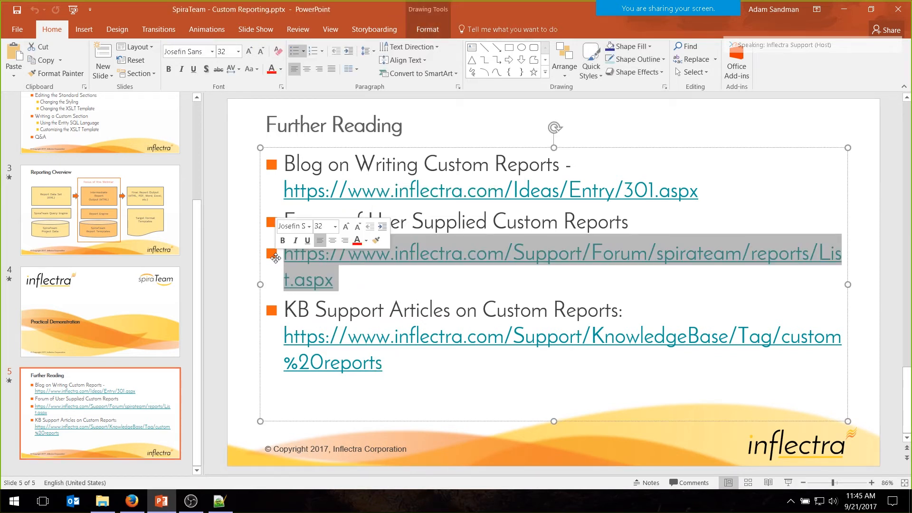
Step: Switch to Firefox and open the copied custom reports forum address in place of the xsl:text page
{"action": "left_click", "coordinate": [131, 501]}
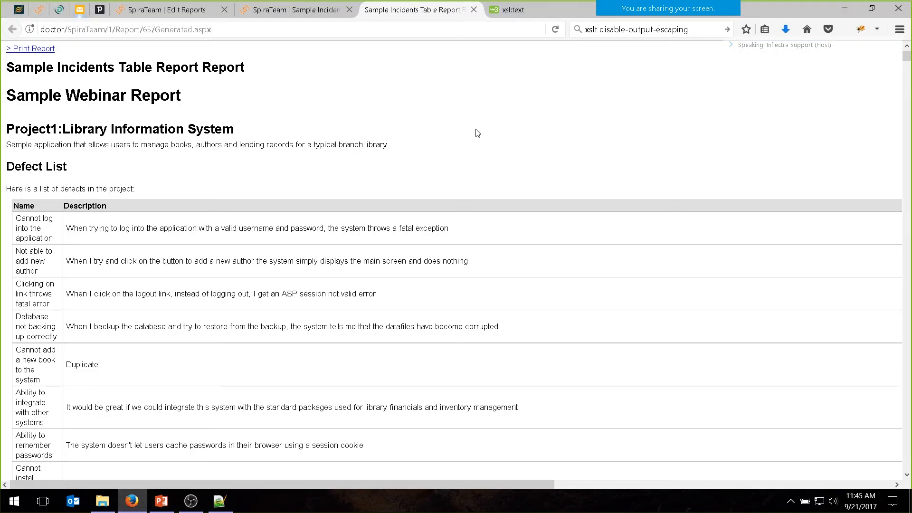
{"action": "left_click", "coordinate": [511, 14]}
{"action": "left_click", "coordinate": [434, 26]}
{"action": "key", "text": "ctrl+v"}
{"action": "key", "text": "Return"}
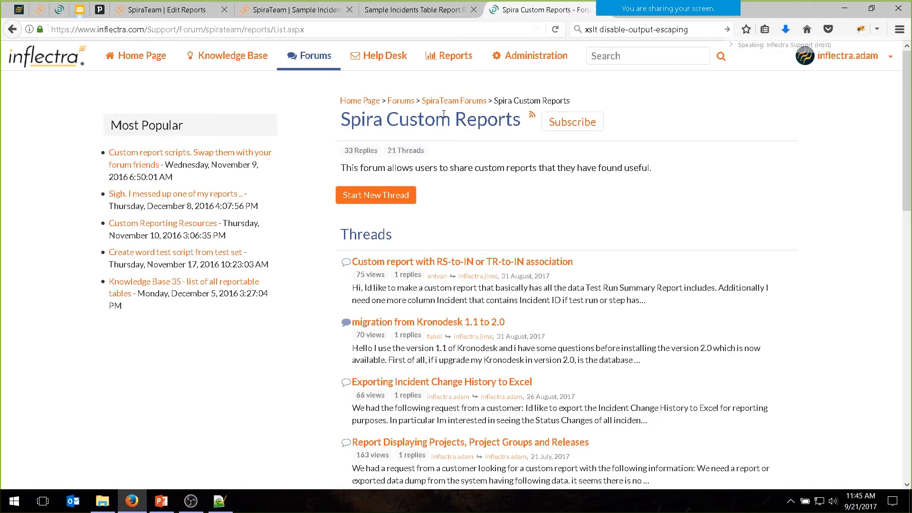
Step: Open the forum thread "Custom report with RS-to-IN or TR-to-IN association" and read the question and its reply
{"action": "scroll", "coordinate": [444, 114], "scroll_direction": "down", "scroll_amount": 3}
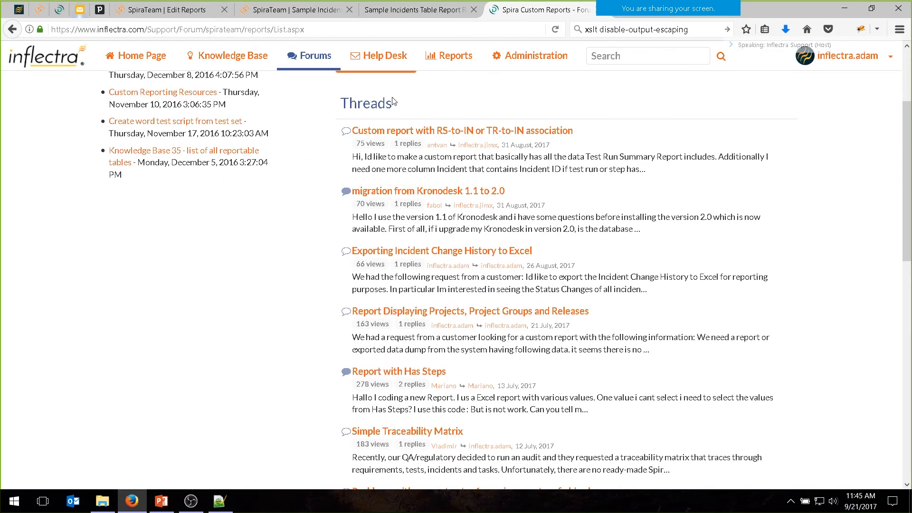
{"action": "mouse_move", "coordinate": [403, 132]}
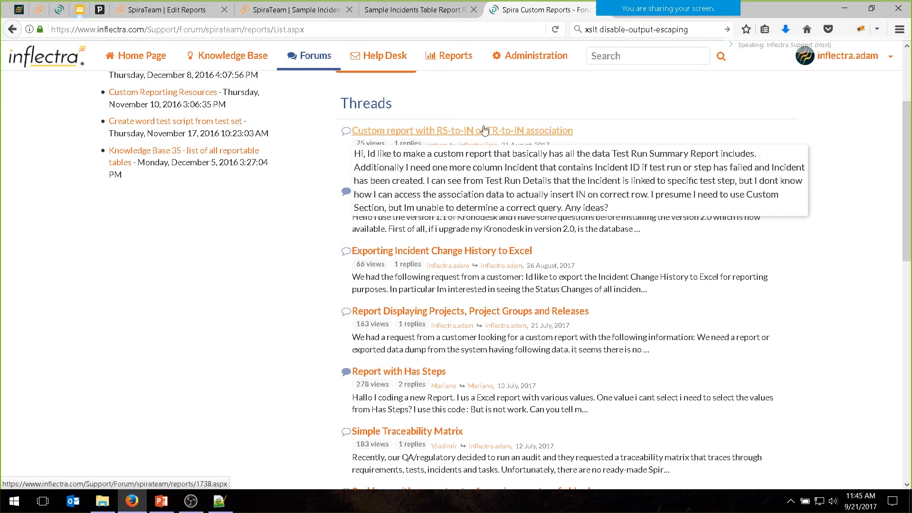
{"action": "left_click", "coordinate": [502, 135]}
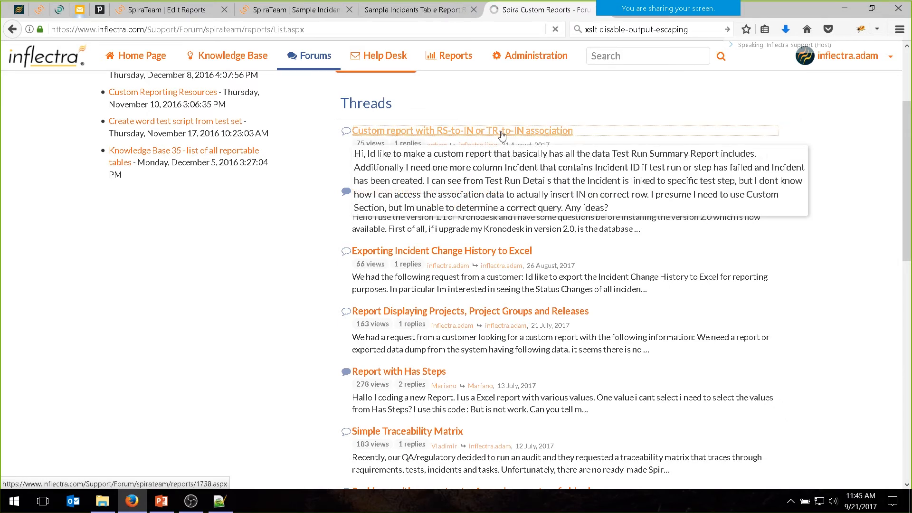
{"action": "scroll", "coordinate": [464, 175], "scroll_direction": "down", "scroll_amount": 3}
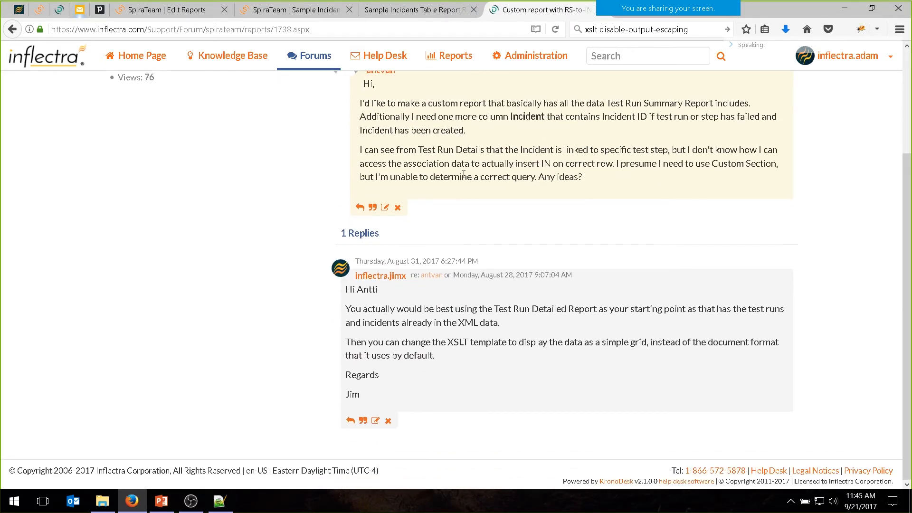
Step: Return to the thread list, open "Report Displaying Projects, Project Groups and Releases", and find the reply with the Entity SQL
{"action": "scroll", "coordinate": [463, 175], "scroll_direction": "up", "scroll_amount": 3}
{"action": "key", "text": "alt+Left"}
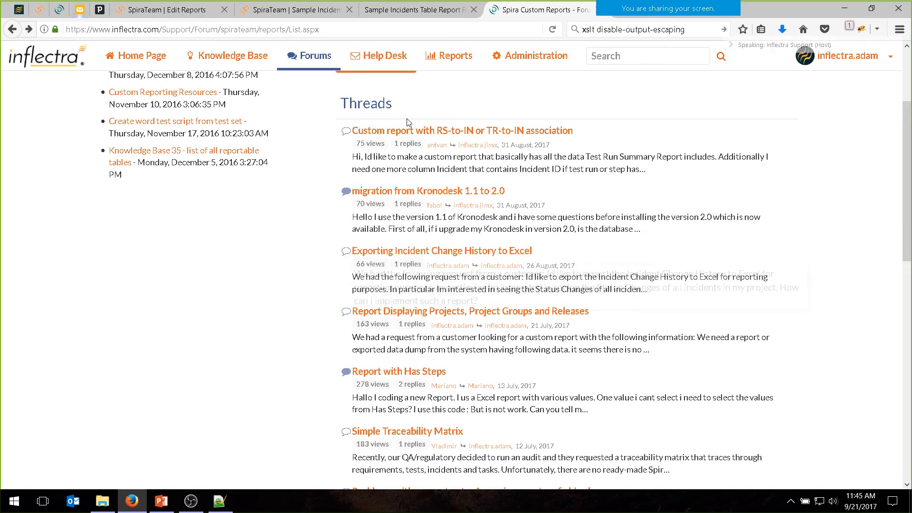
{"action": "left_click", "coordinate": [467, 315]}
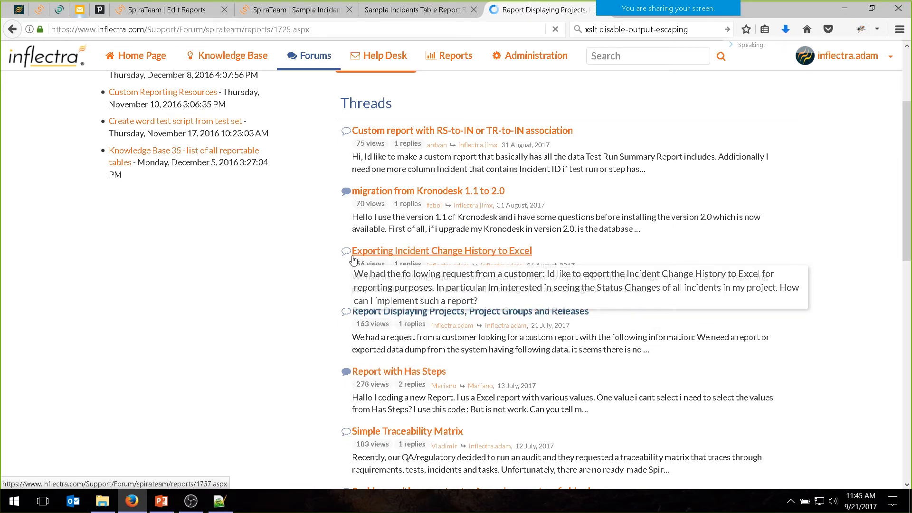
{"action": "scroll", "coordinate": [379, 304], "scroll_direction": "down", "scroll_amount": 5}
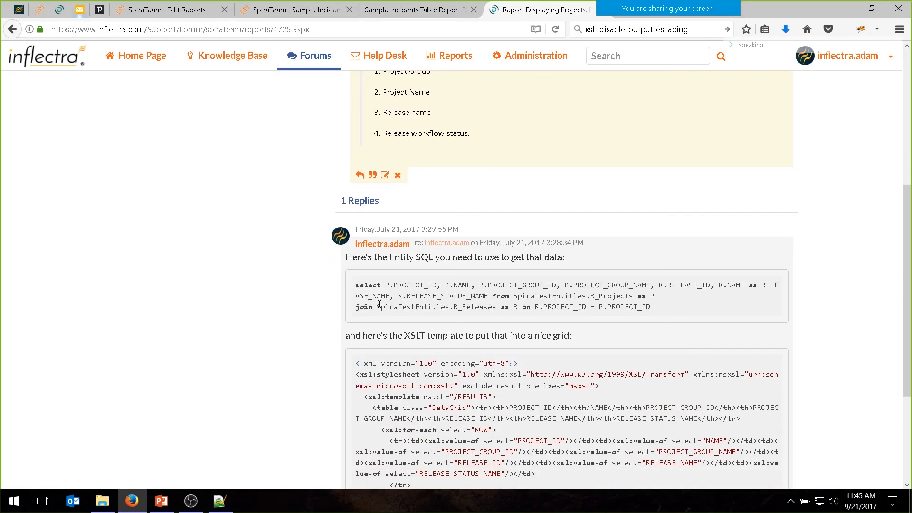
{"action": "scroll", "coordinate": [379, 304], "scroll_direction": "down", "scroll_amount": 2}
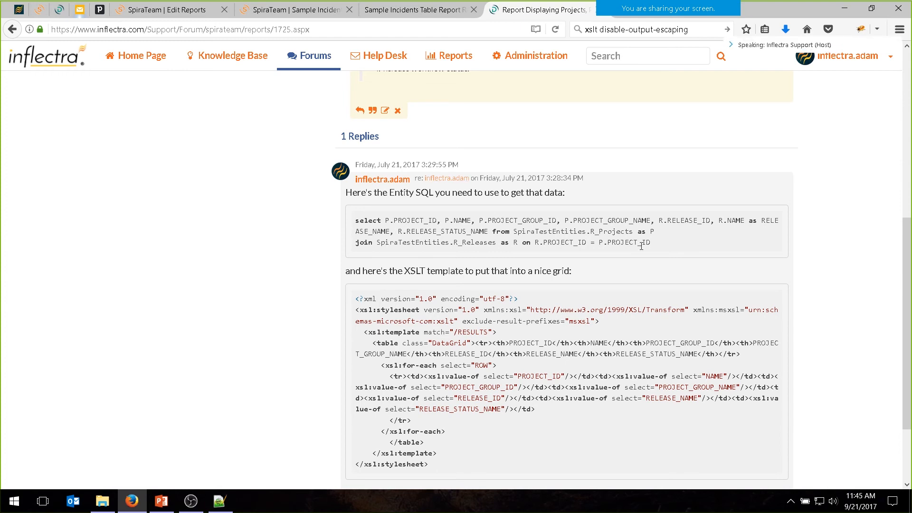
Step: Highlight the reply's Entity SQL query and its XSLT grid template in turn, and return to the original request
{"action": "left_click_drag", "start_coordinate": [360, 220], "coordinate": [738, 246]}
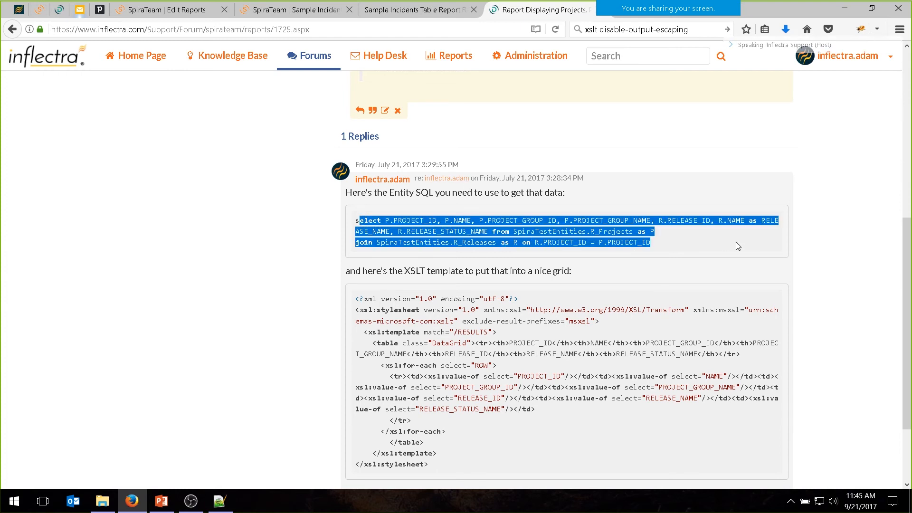
{"action": "left_click", "coordinate": [737, 246]}
{"action": "scroll", "coordinate": [436, 331], "scroll_direction": "down", "scroll_amount": 3}
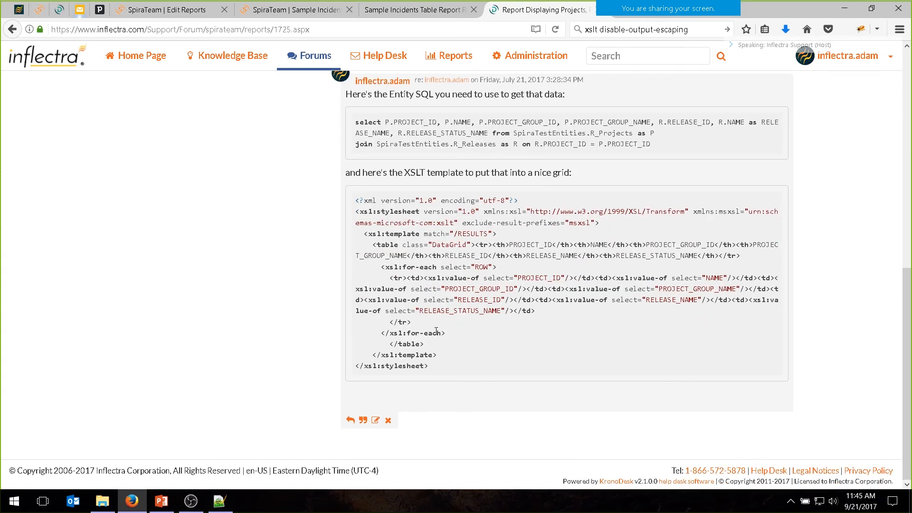
{"action": "left_click_drag", "start_coordinate": [671, 147], "coordinate": [352, 124]}
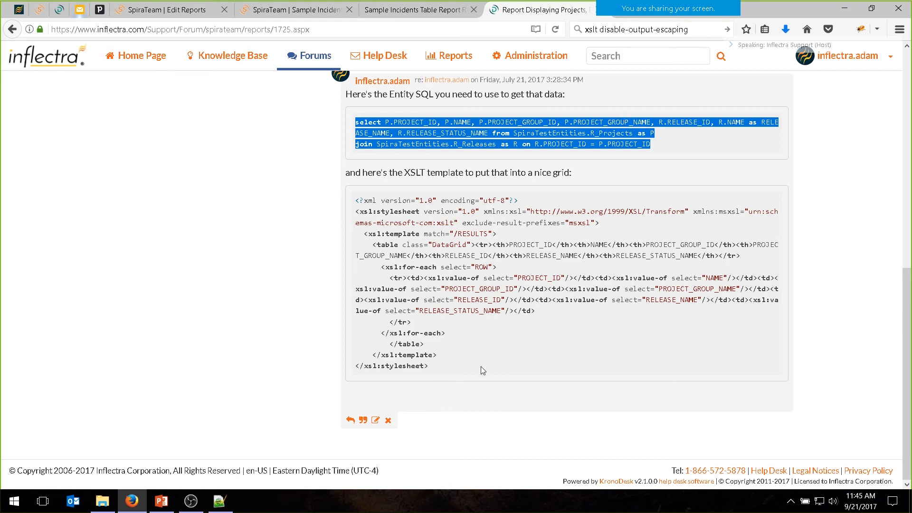
{"action": "left_click_drag", "start_coordinate": [448, 369], "coordinate": [219, 259]}
{"action": "scroll", "coordinate": [267, 263], "scroll_direction": "up", "scroll_amount": 10}
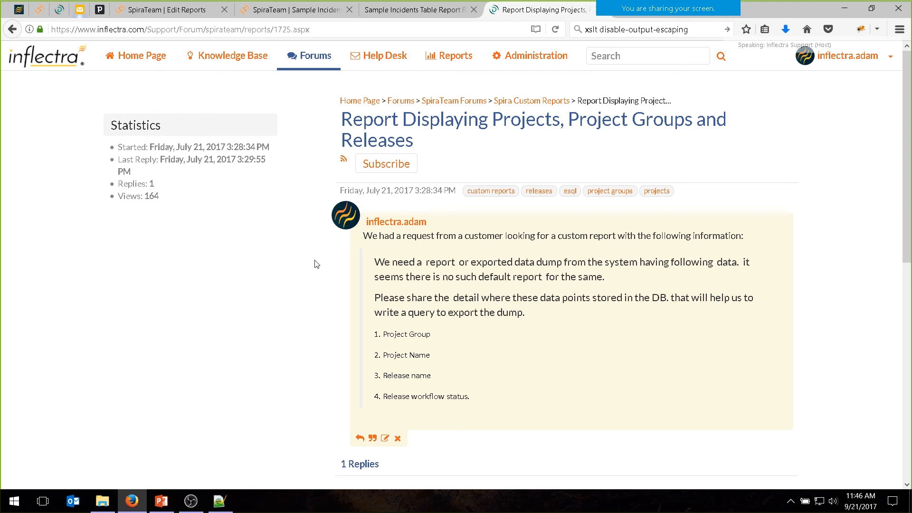
{"action": "mouse_move", "coordinate": [665, 7]}
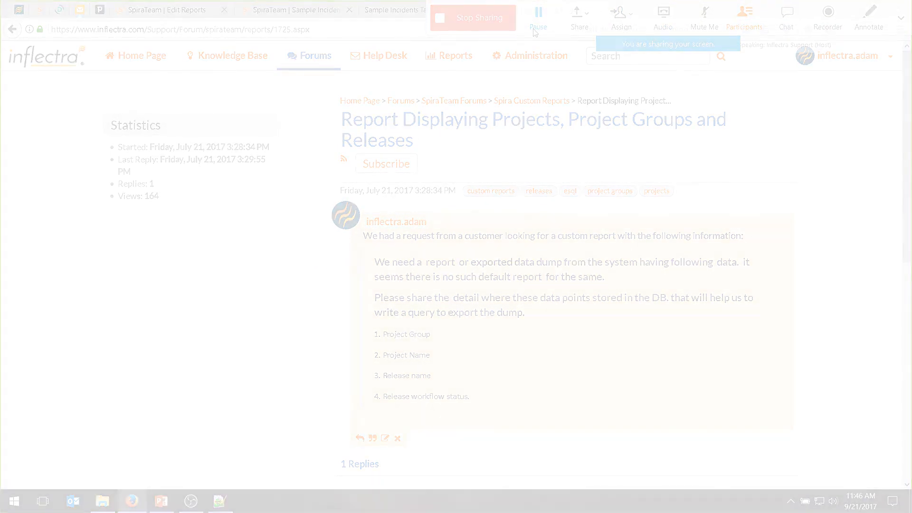